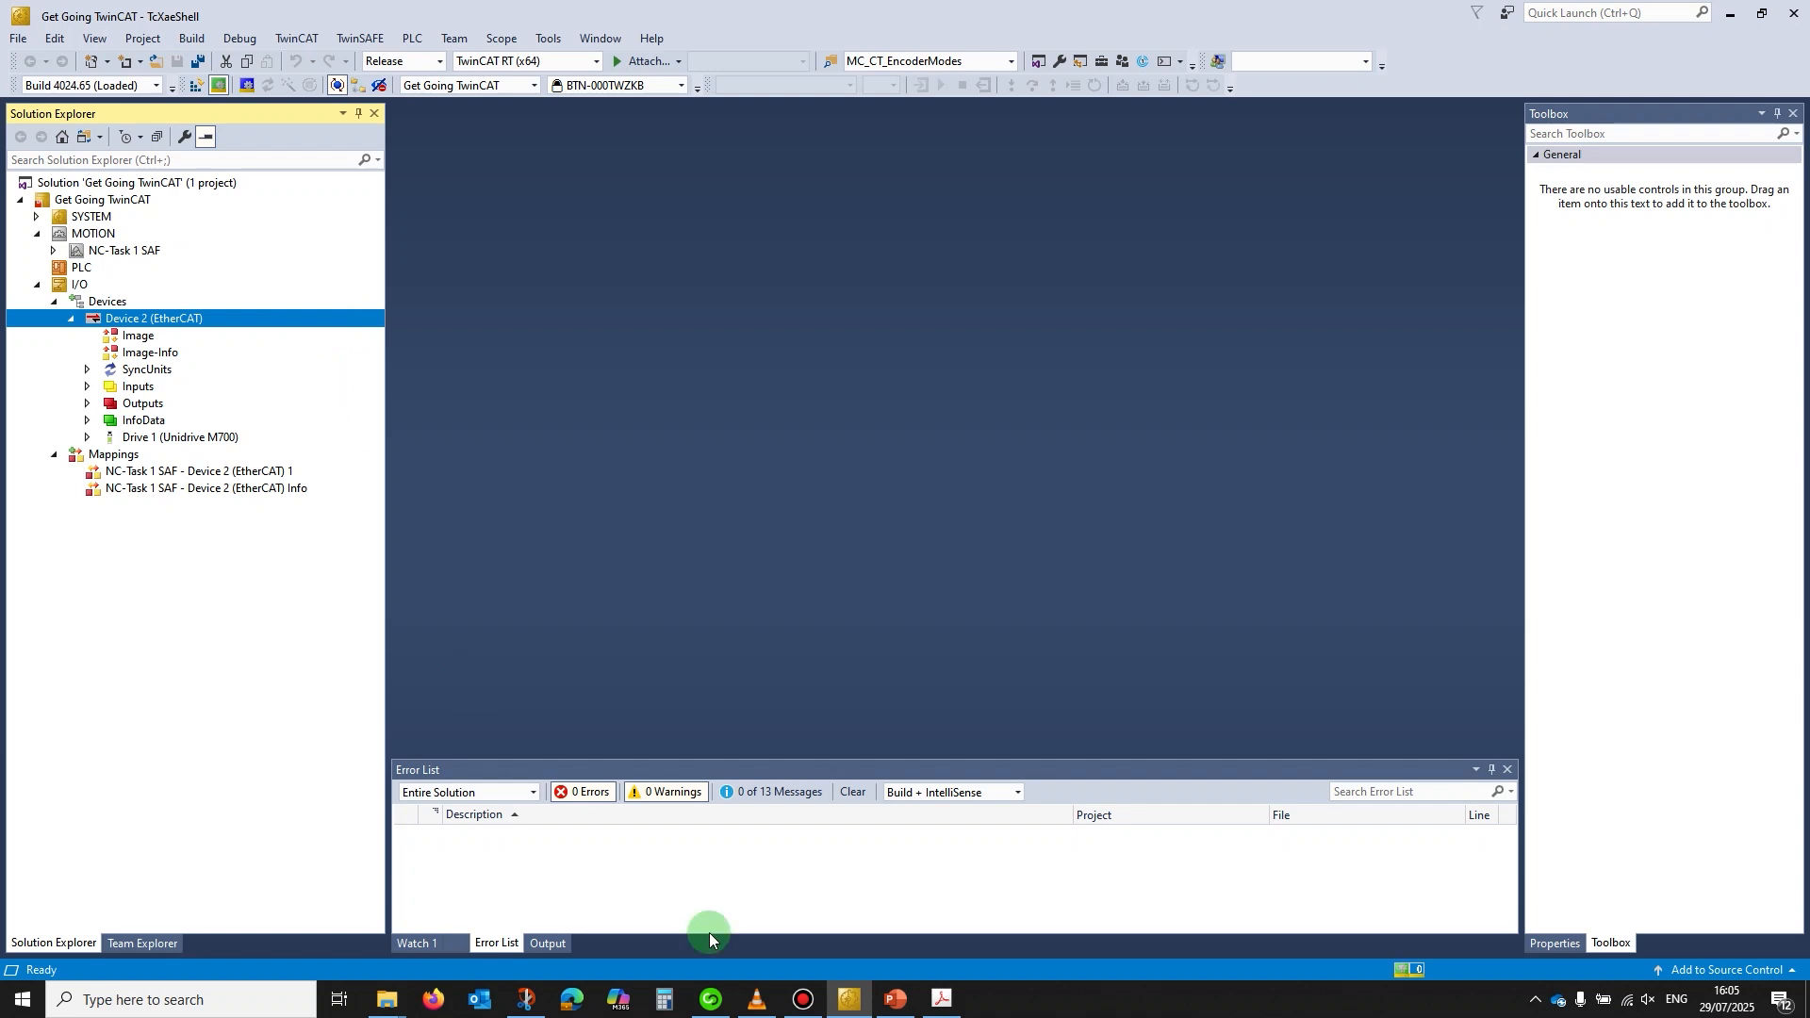
Expand the NC task's axes and restart TwinCAT in Config Mode, loading the I/O devices
{"action": "mouse_move", "coordinate": [708, 1012]}
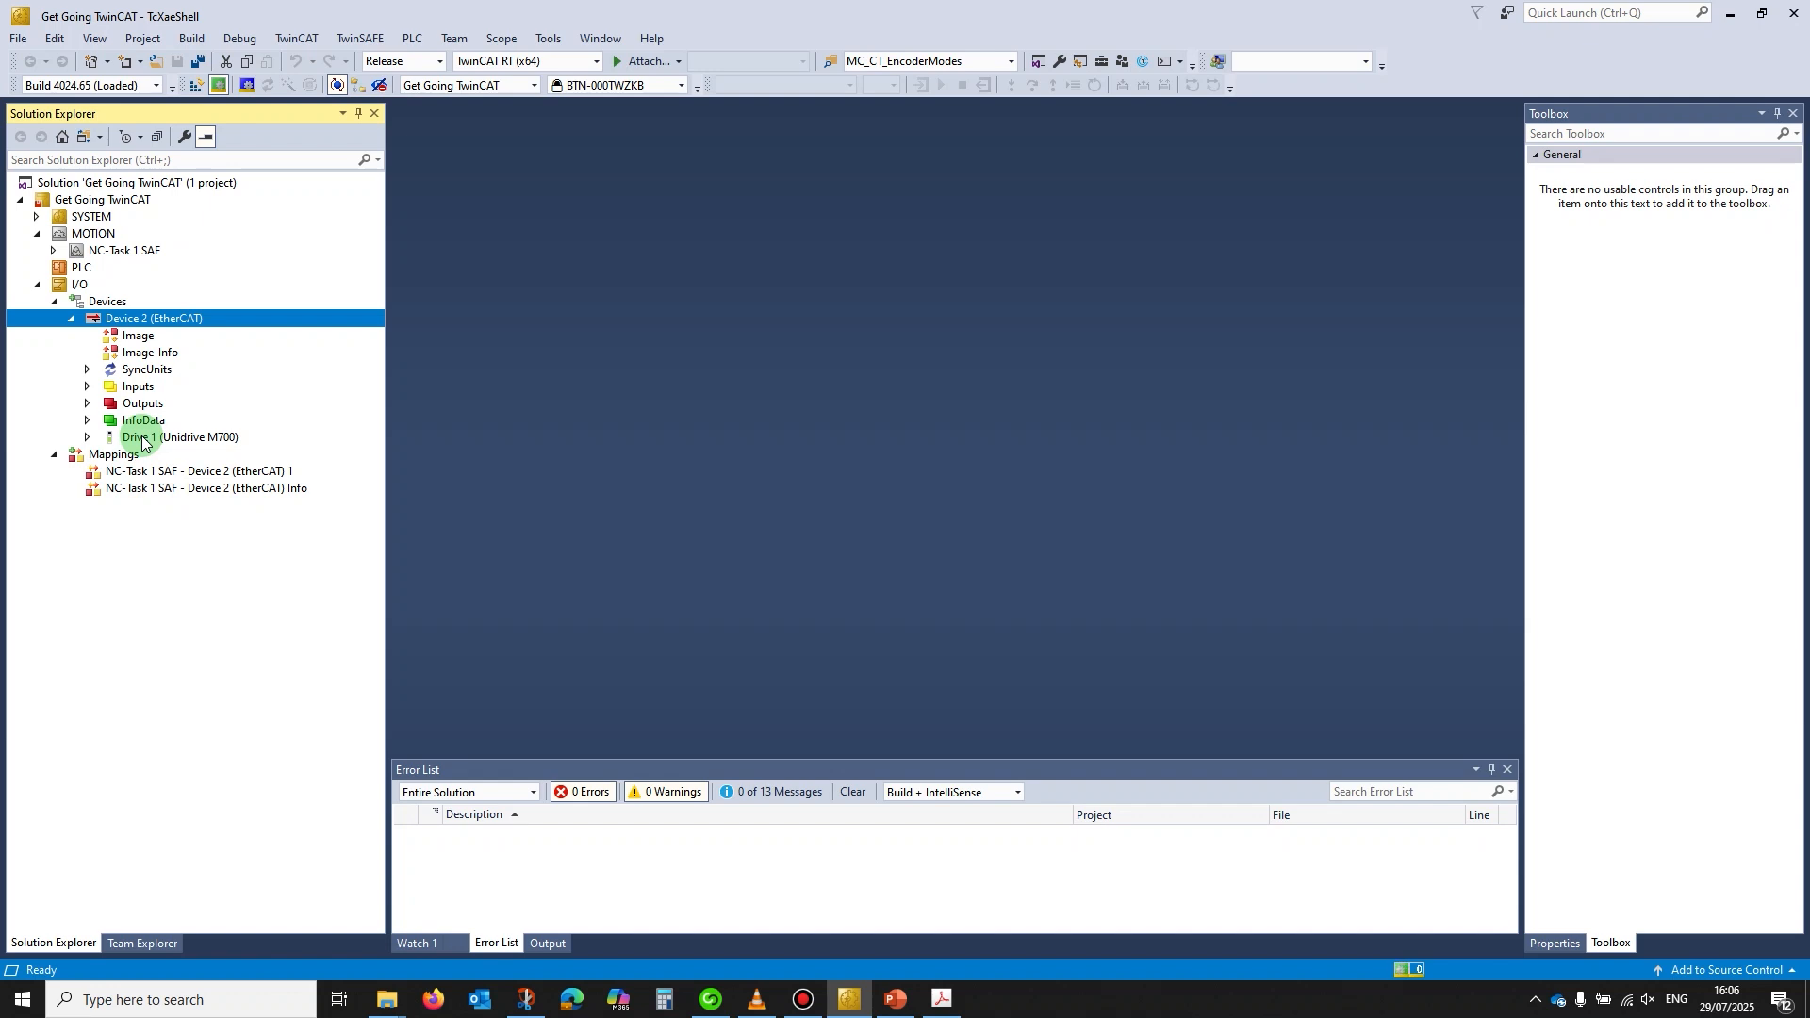
{"action": "left_click", "coordinate": [54, 252]}
{"action": "left_click", "coordinate": [70, 336]}
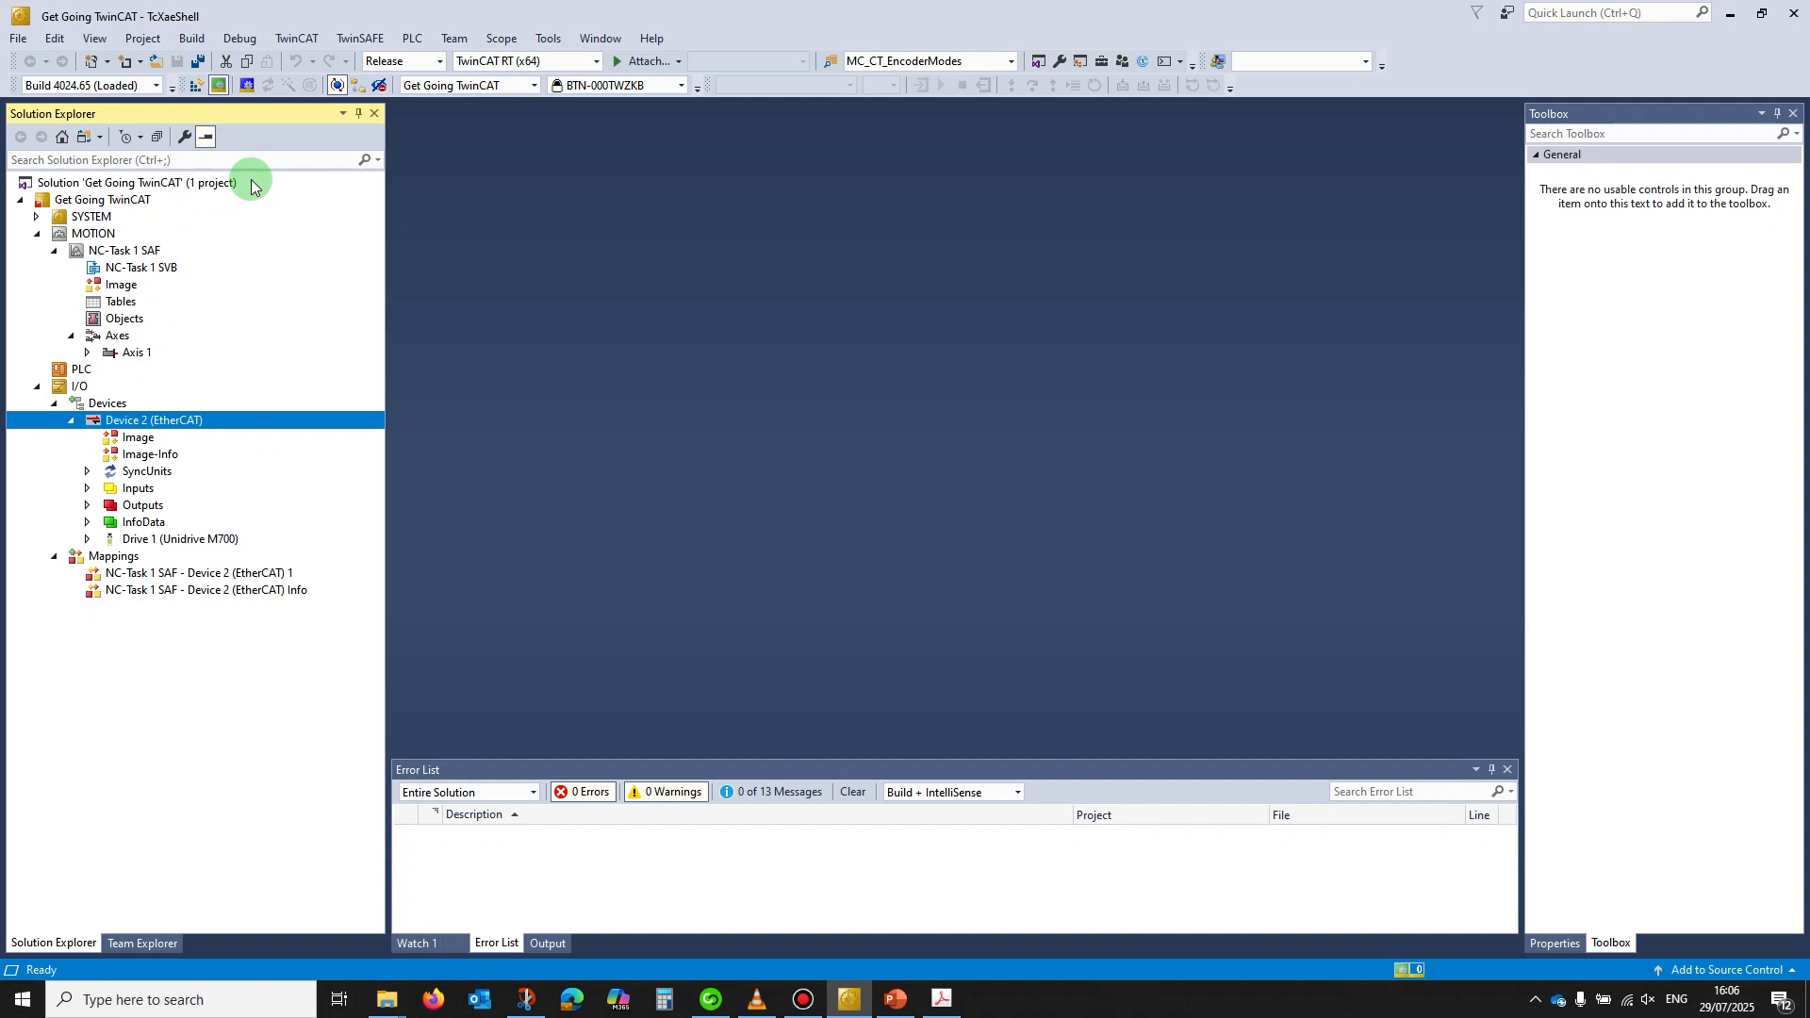
{"action": "left_click", "coordinate": [246, 86]}
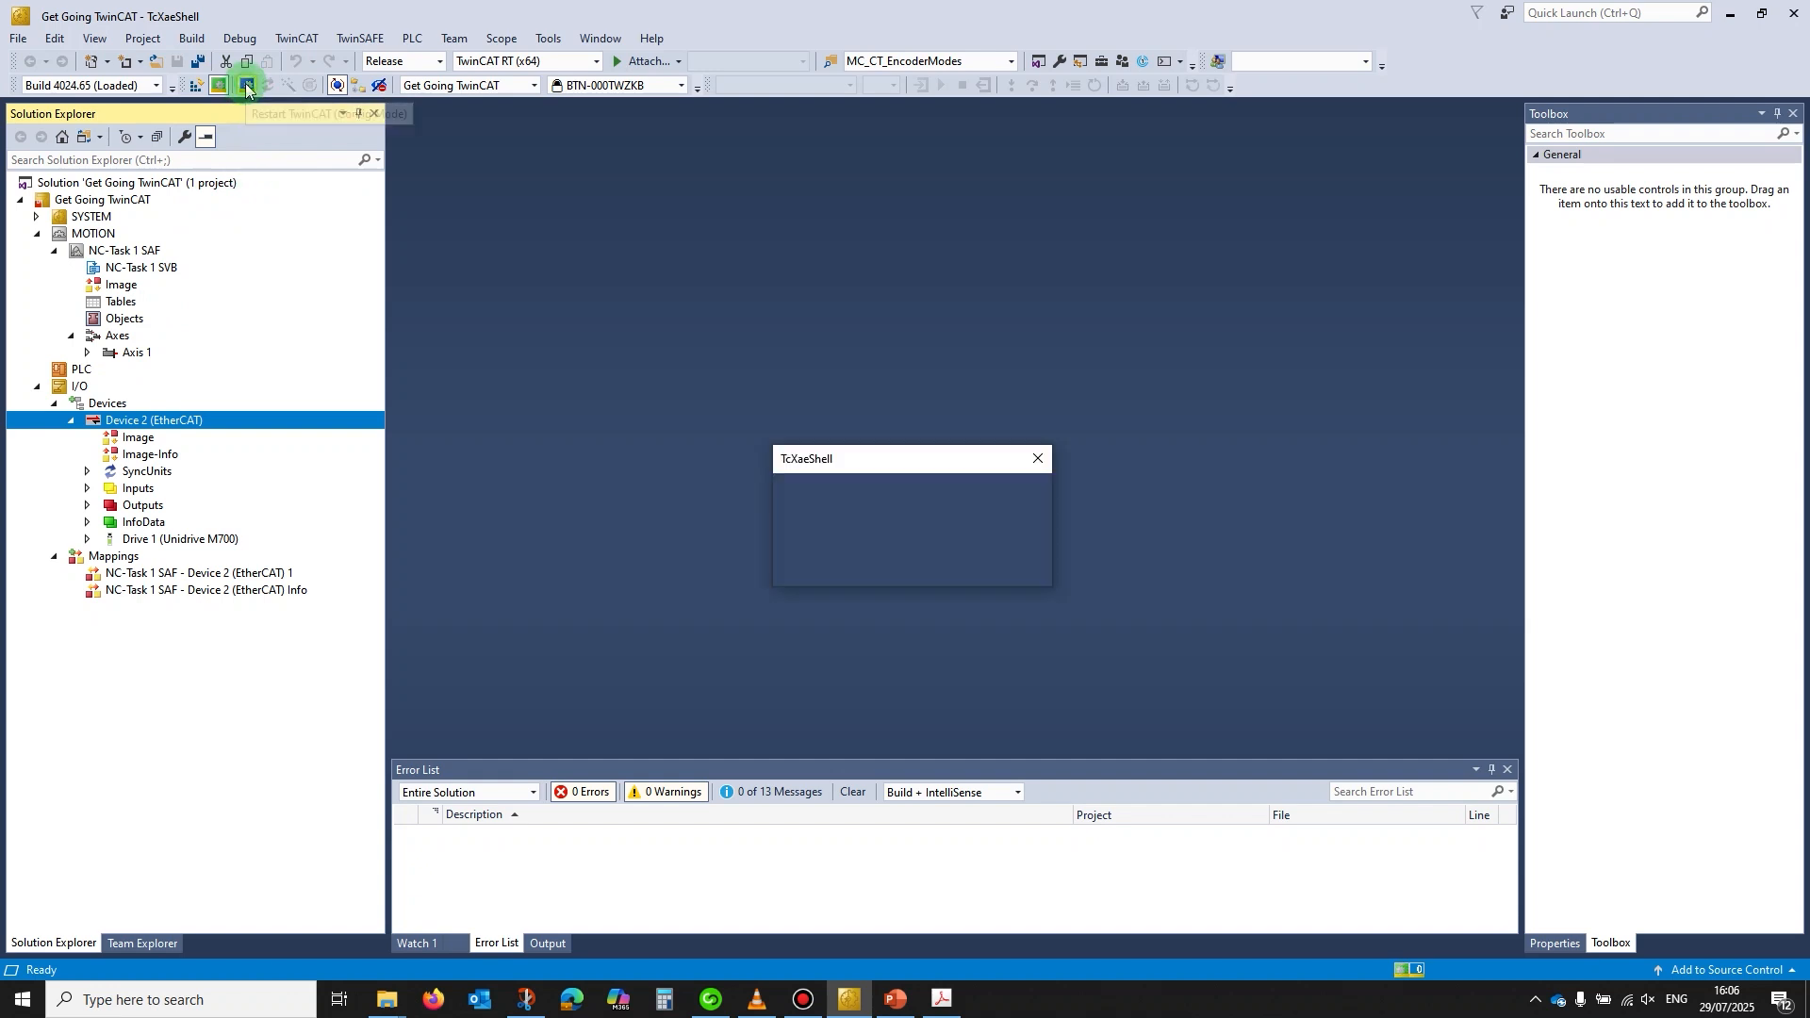
{"action": "left_click", "coordinate": [925, 567]}
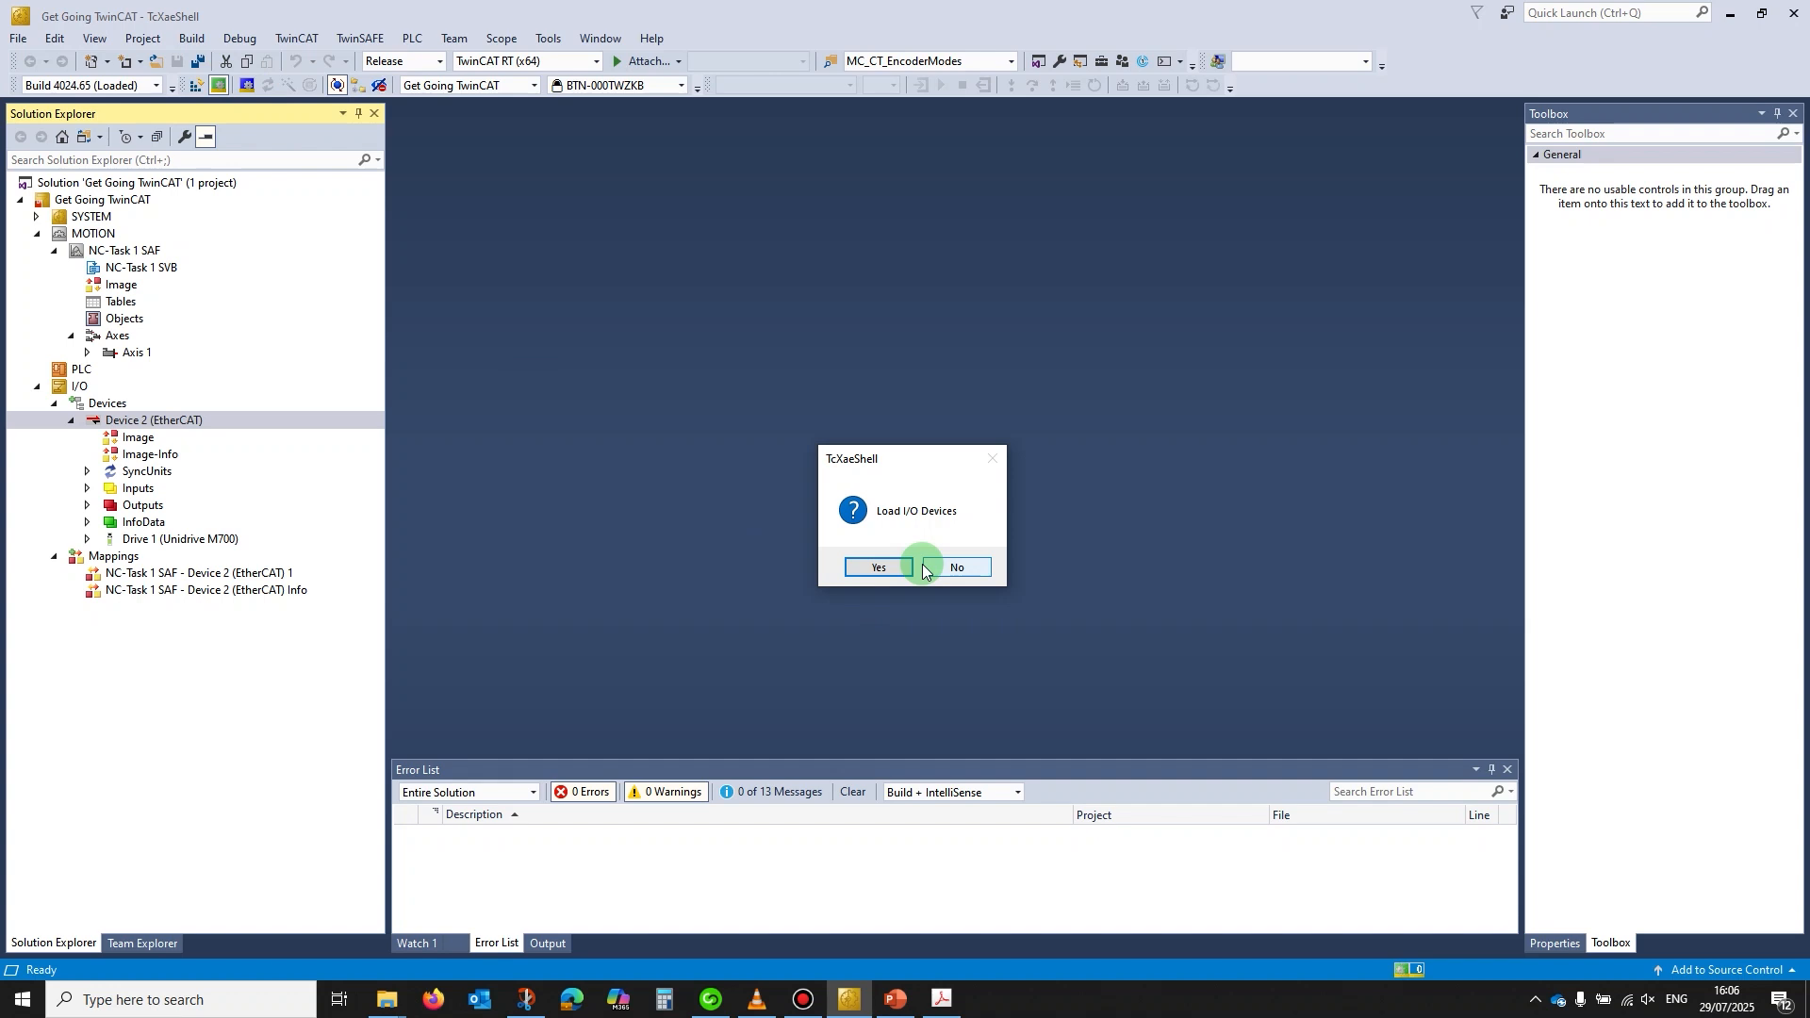
{"action": "left_click", "coordinate": [883, 567]}
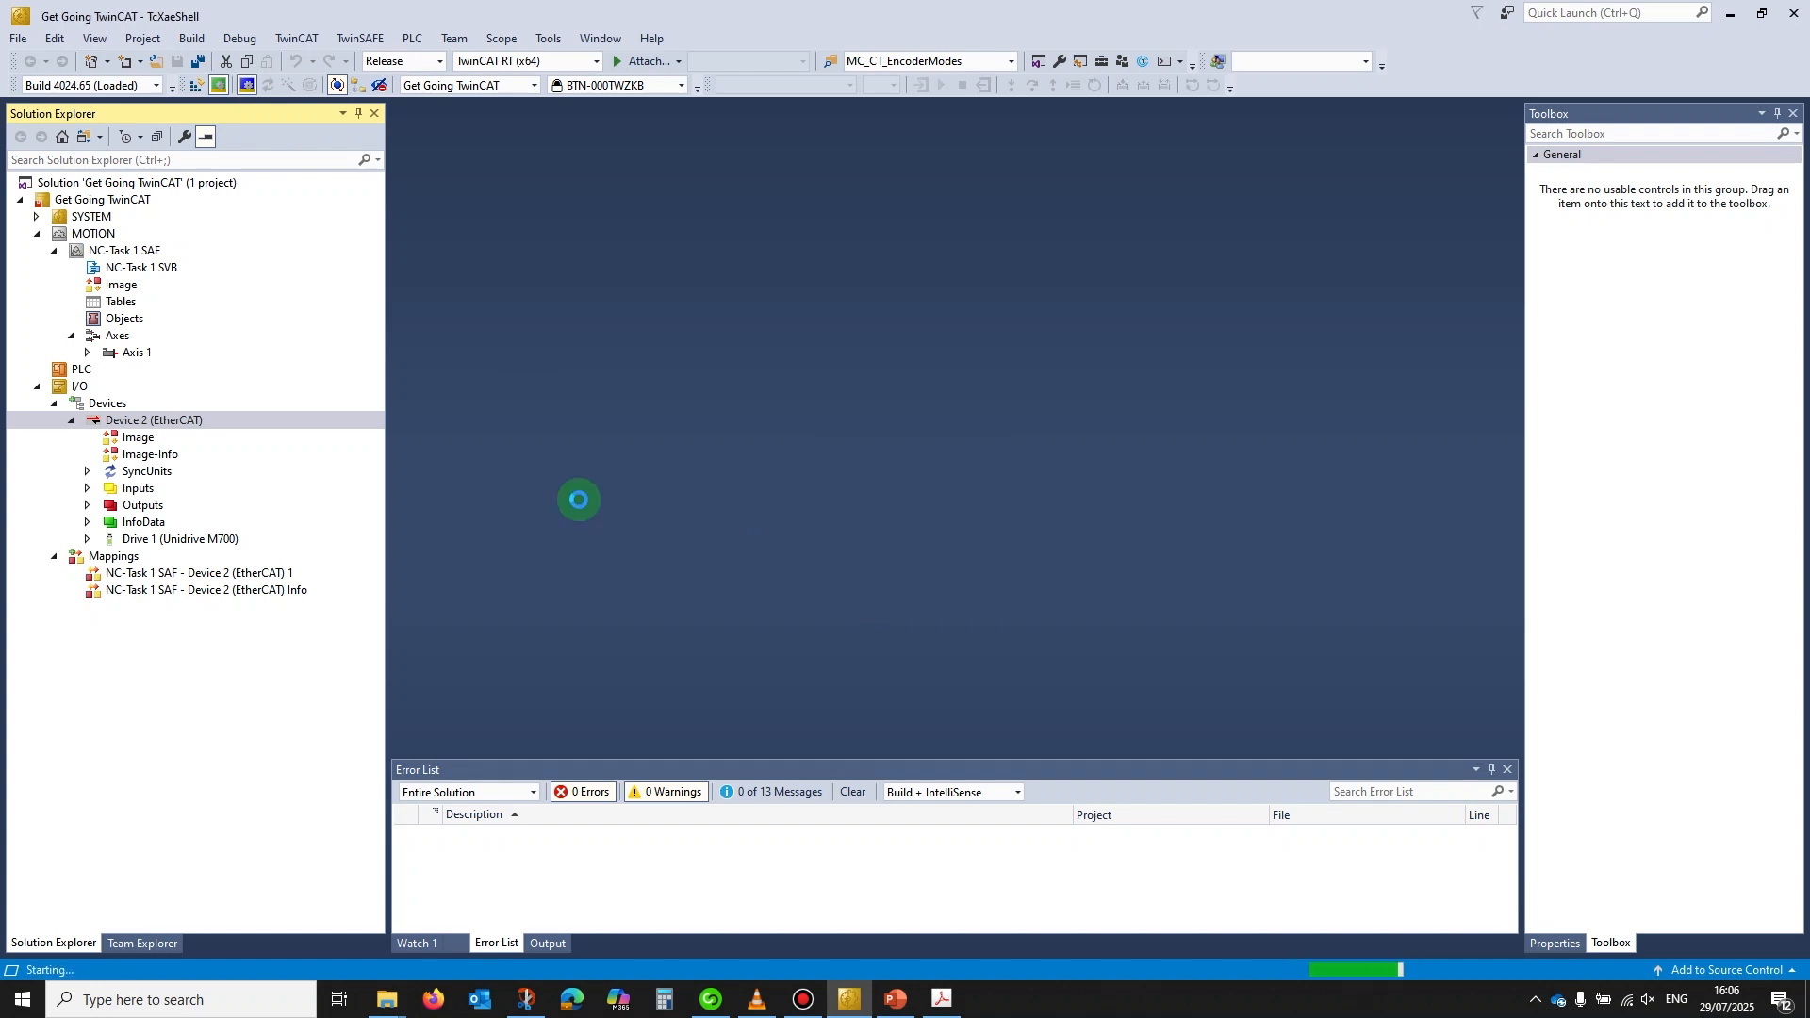
{"action": "left_click", "coordinate": [881, 568]}
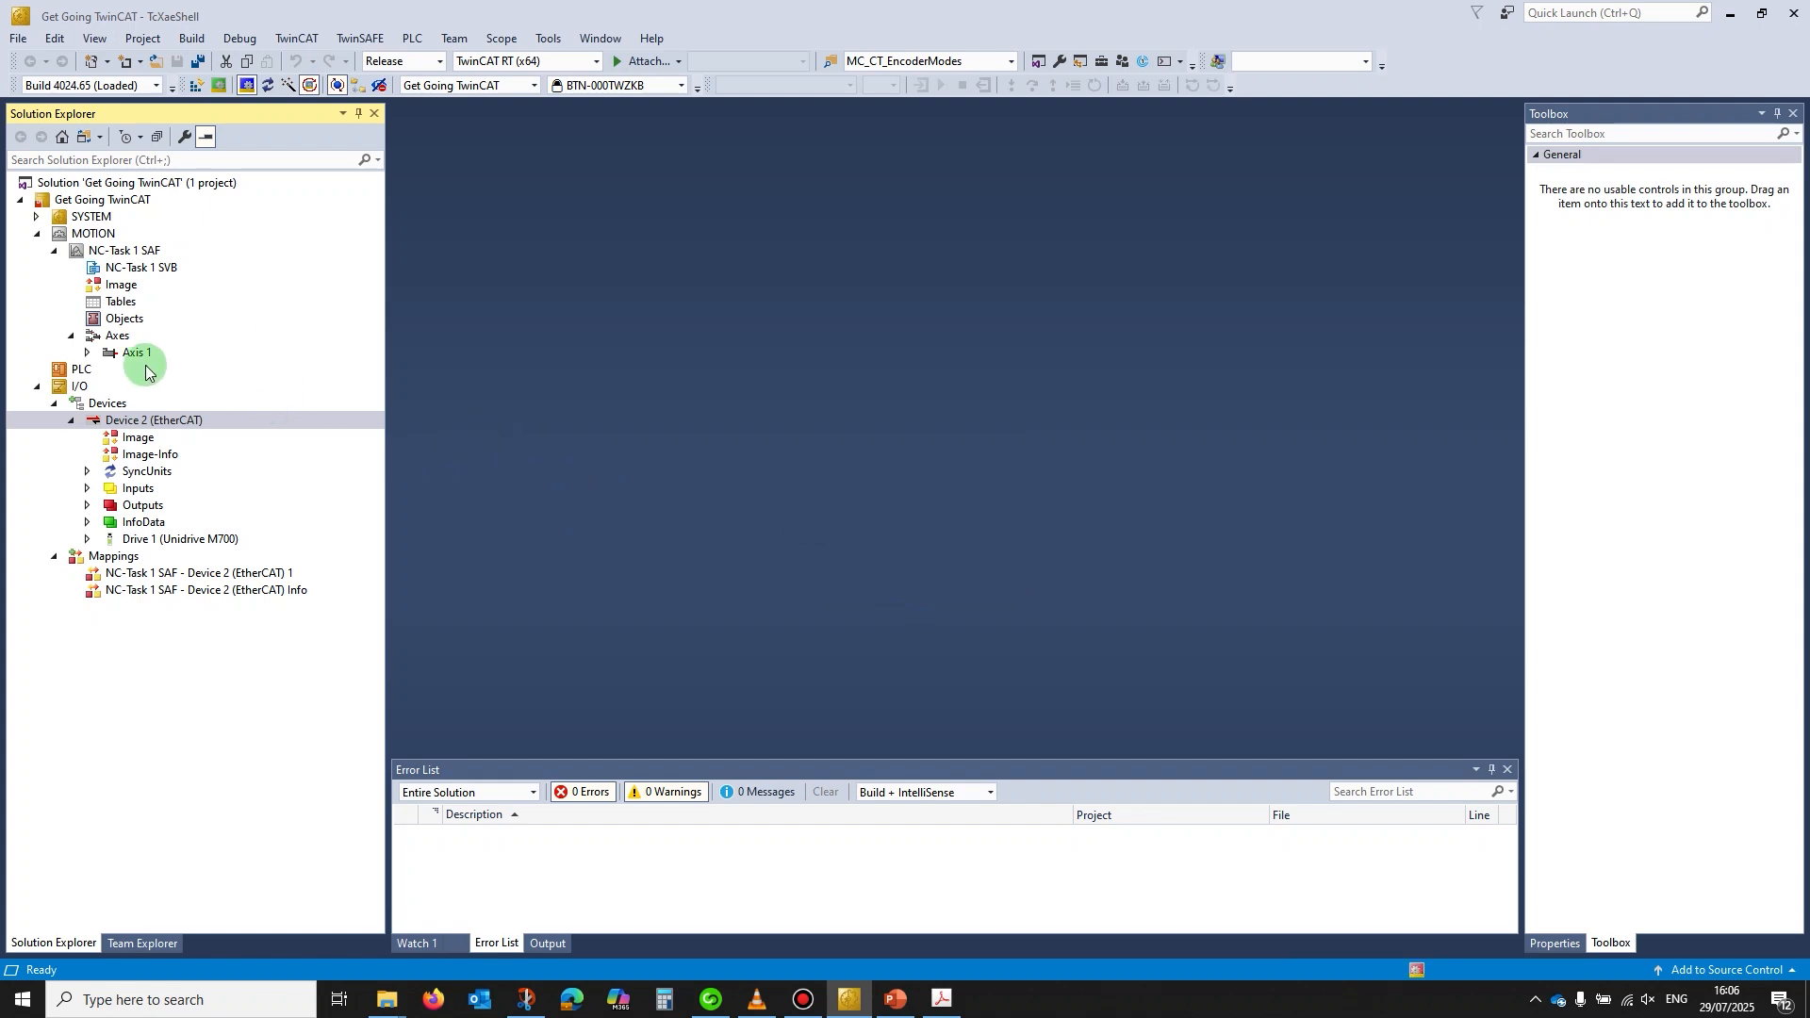
Start adding a new item to the PLC node using the Standard PLC Project template
{"action": "right_click", "coordinate": [57, 374]}
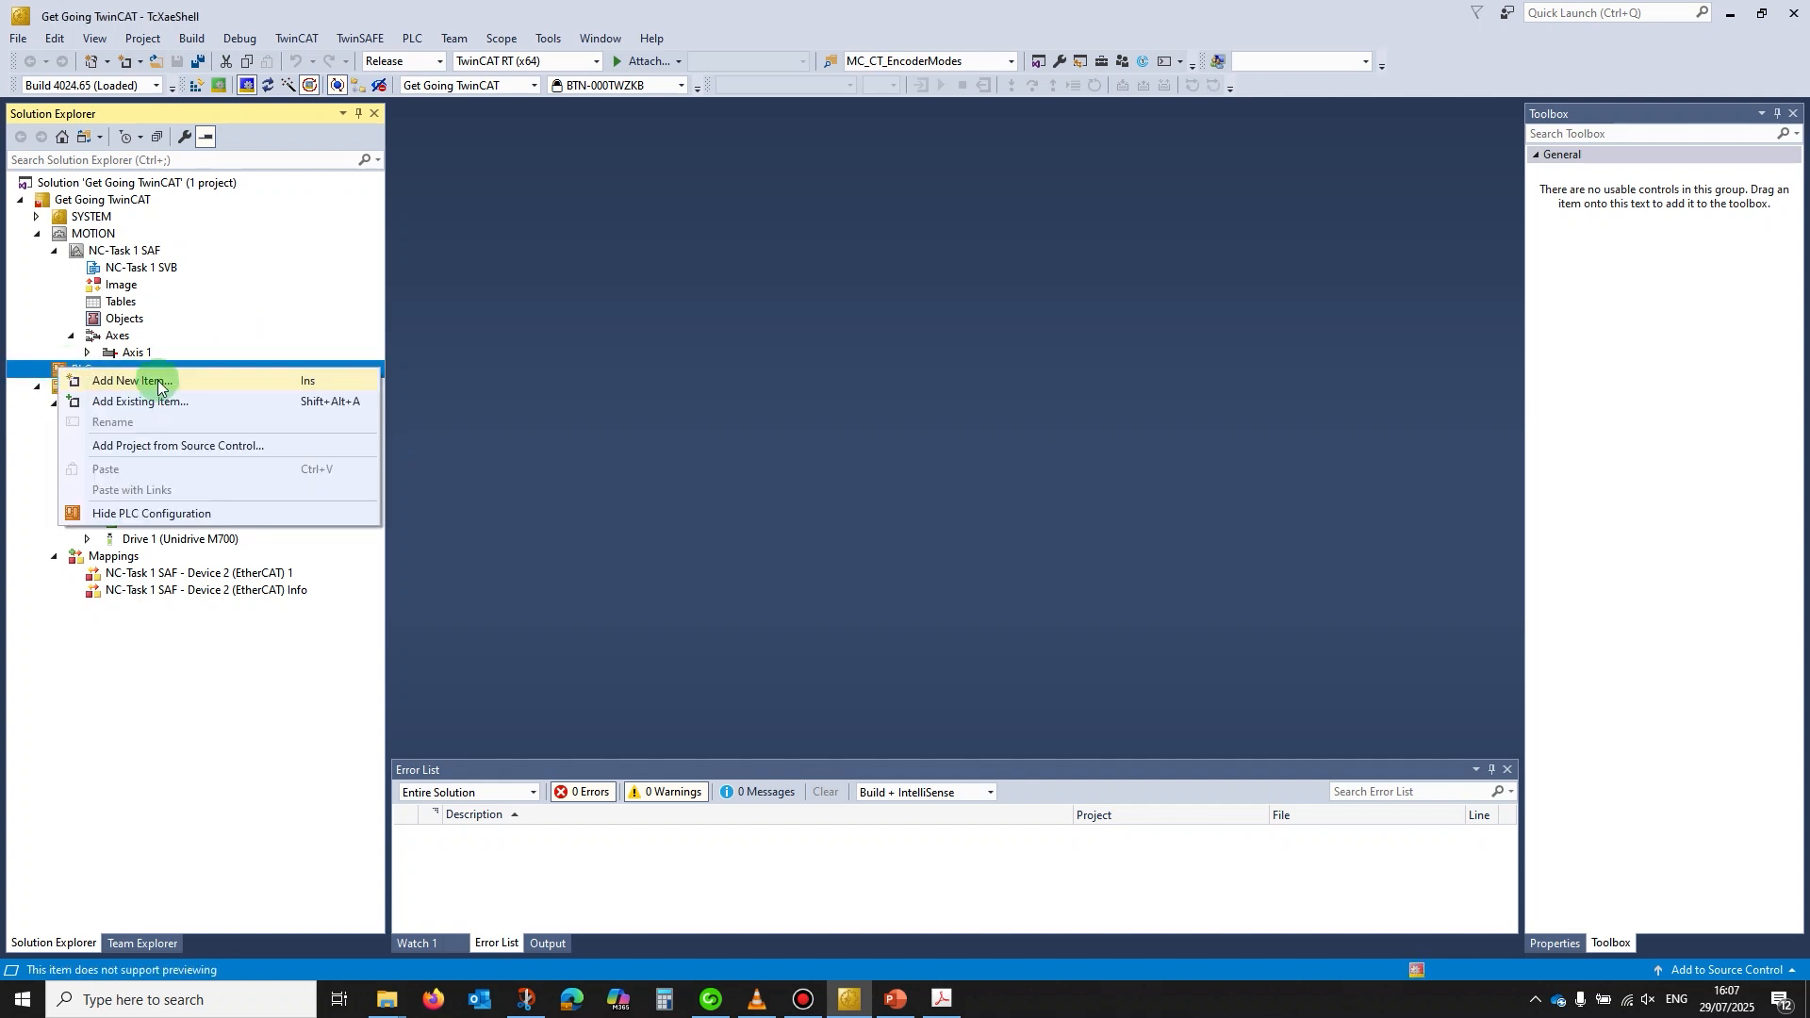
{"action": "left_click", "coordinate": [151, 381]}
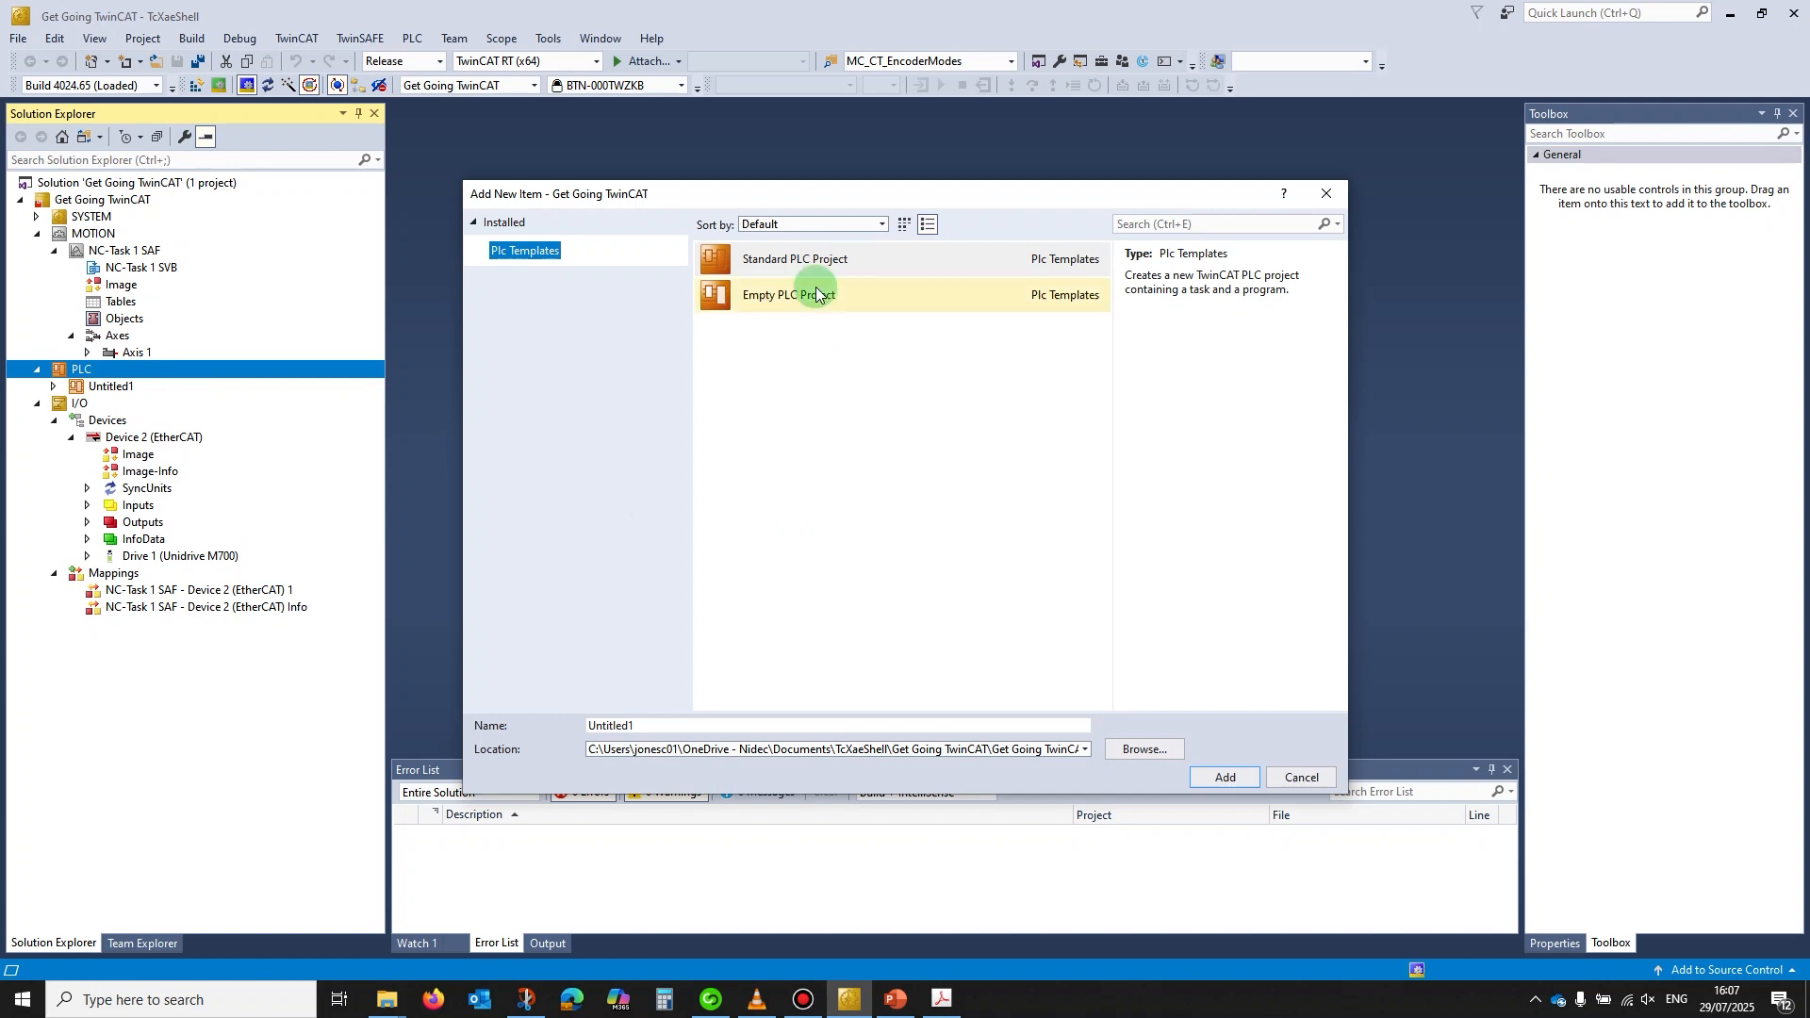
{"action": "left_click", "coordinate": [812, 258]}
{"action": "double_click", "coordinate": [652, 723]}
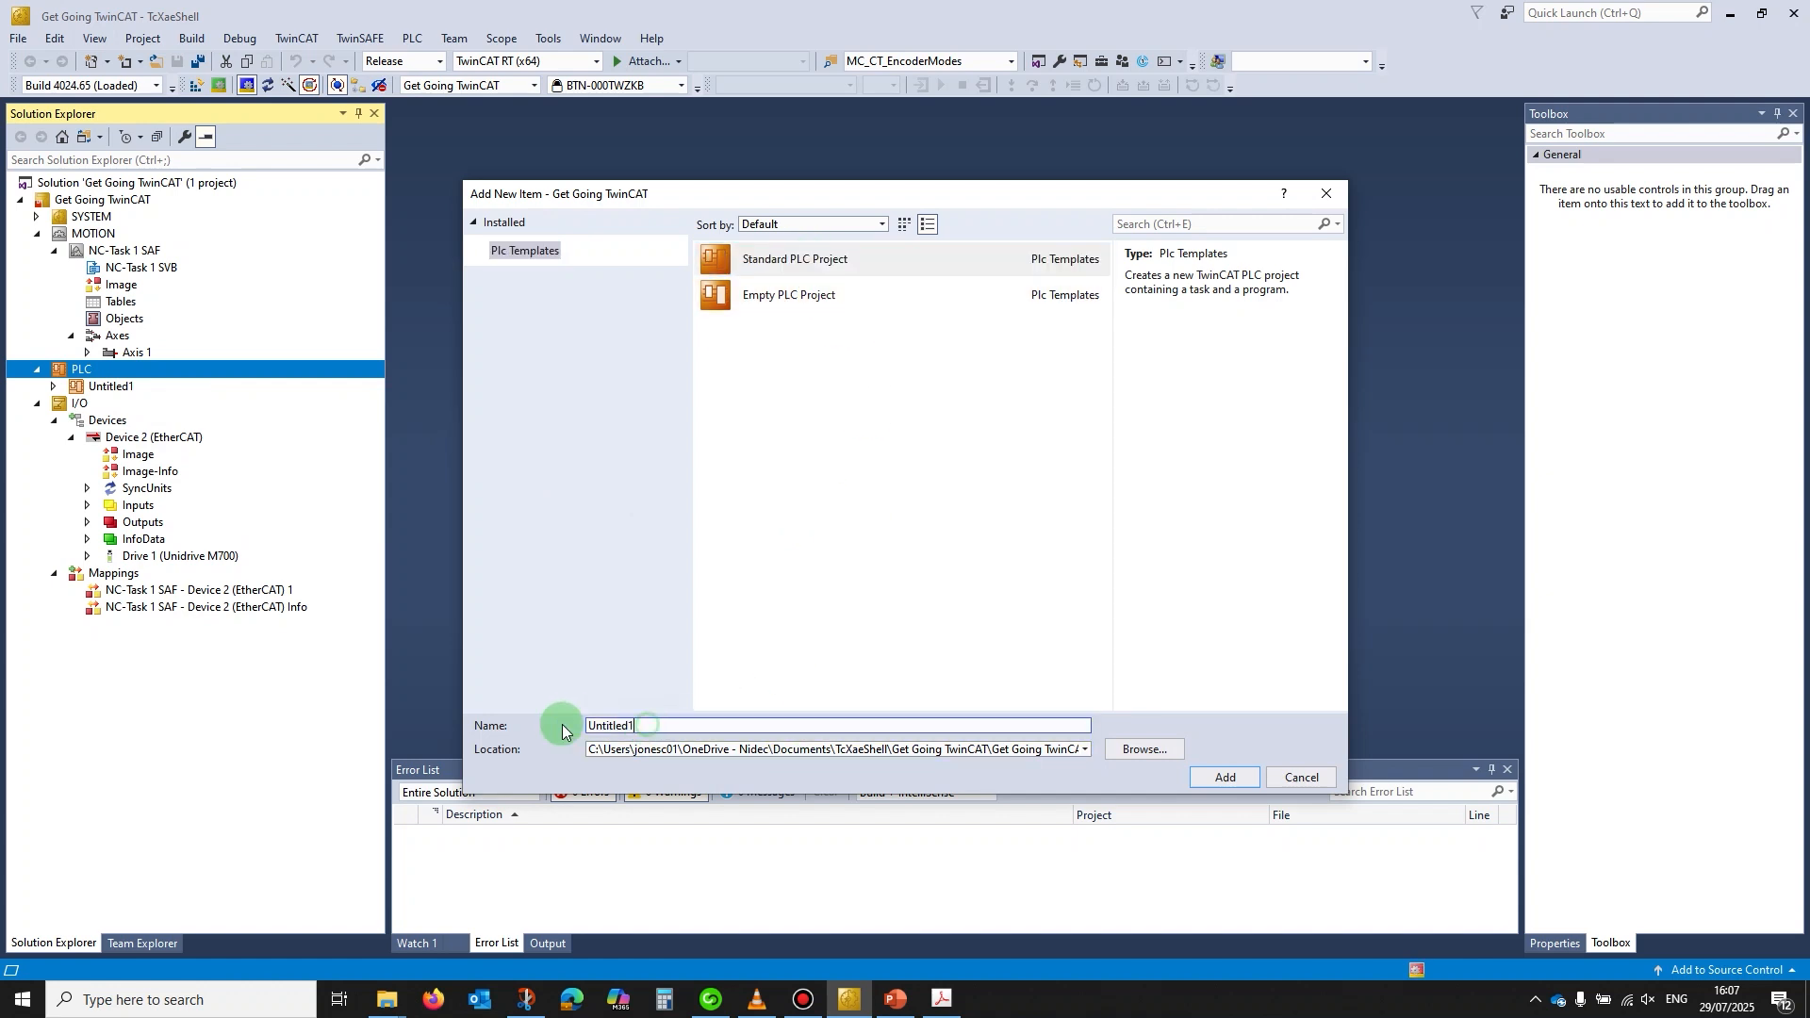
{"action": "type", "text": "TwinCAT - PLC setup for motion using NC axis libraries"}
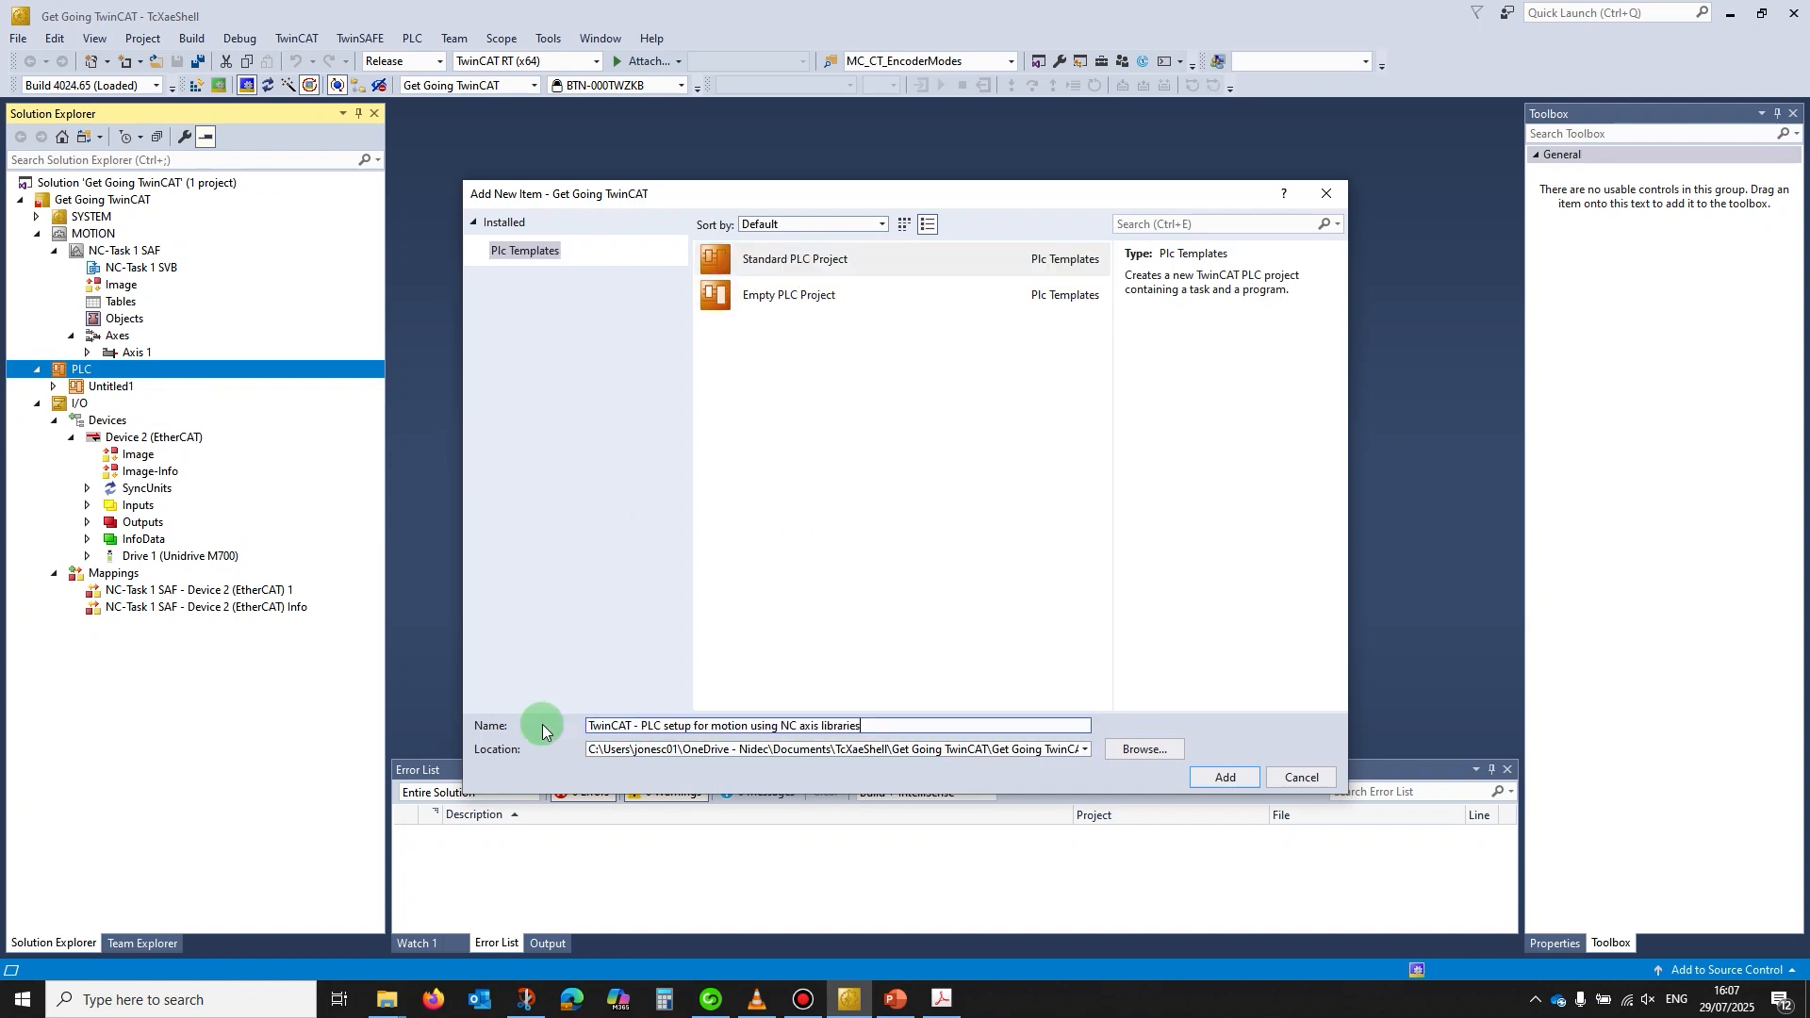
{"action": "key", "text": "BackSpace"}
{"action": "key", "text": "BackSpace"}
{"action": "key", "text": "BackSpace"}
{"action": "key", "text": "BackSpace"}
{"action": "key", "text": "BackSpace"}
{"action": "key", "text": "BackSpace"}
{"action": "key", "text": "BackSpace"}
{"action": "key", "text": "BackSpace"}
{"action": "key", "text": "BackSpace"}
{"action": "key", "text": "BackSpace"}
{"action": "key", "text": "BackSpace"}
{"action": "key", "text": "BackSpace"}
{"action": "key", "text": "BackSpace"}
{"action": "key", "text": "BackSpace"}
{"action": "key", "text": "BackSpace"}
{"action": "key", "text": "BackSpace"}
{"action": "key", "text": "BackSpace"}
{"action": "key", "text": "BackSpace"}
{"action": "key", "text": "BackSpace"}
{"action": "key", "text": "BackSpace"}
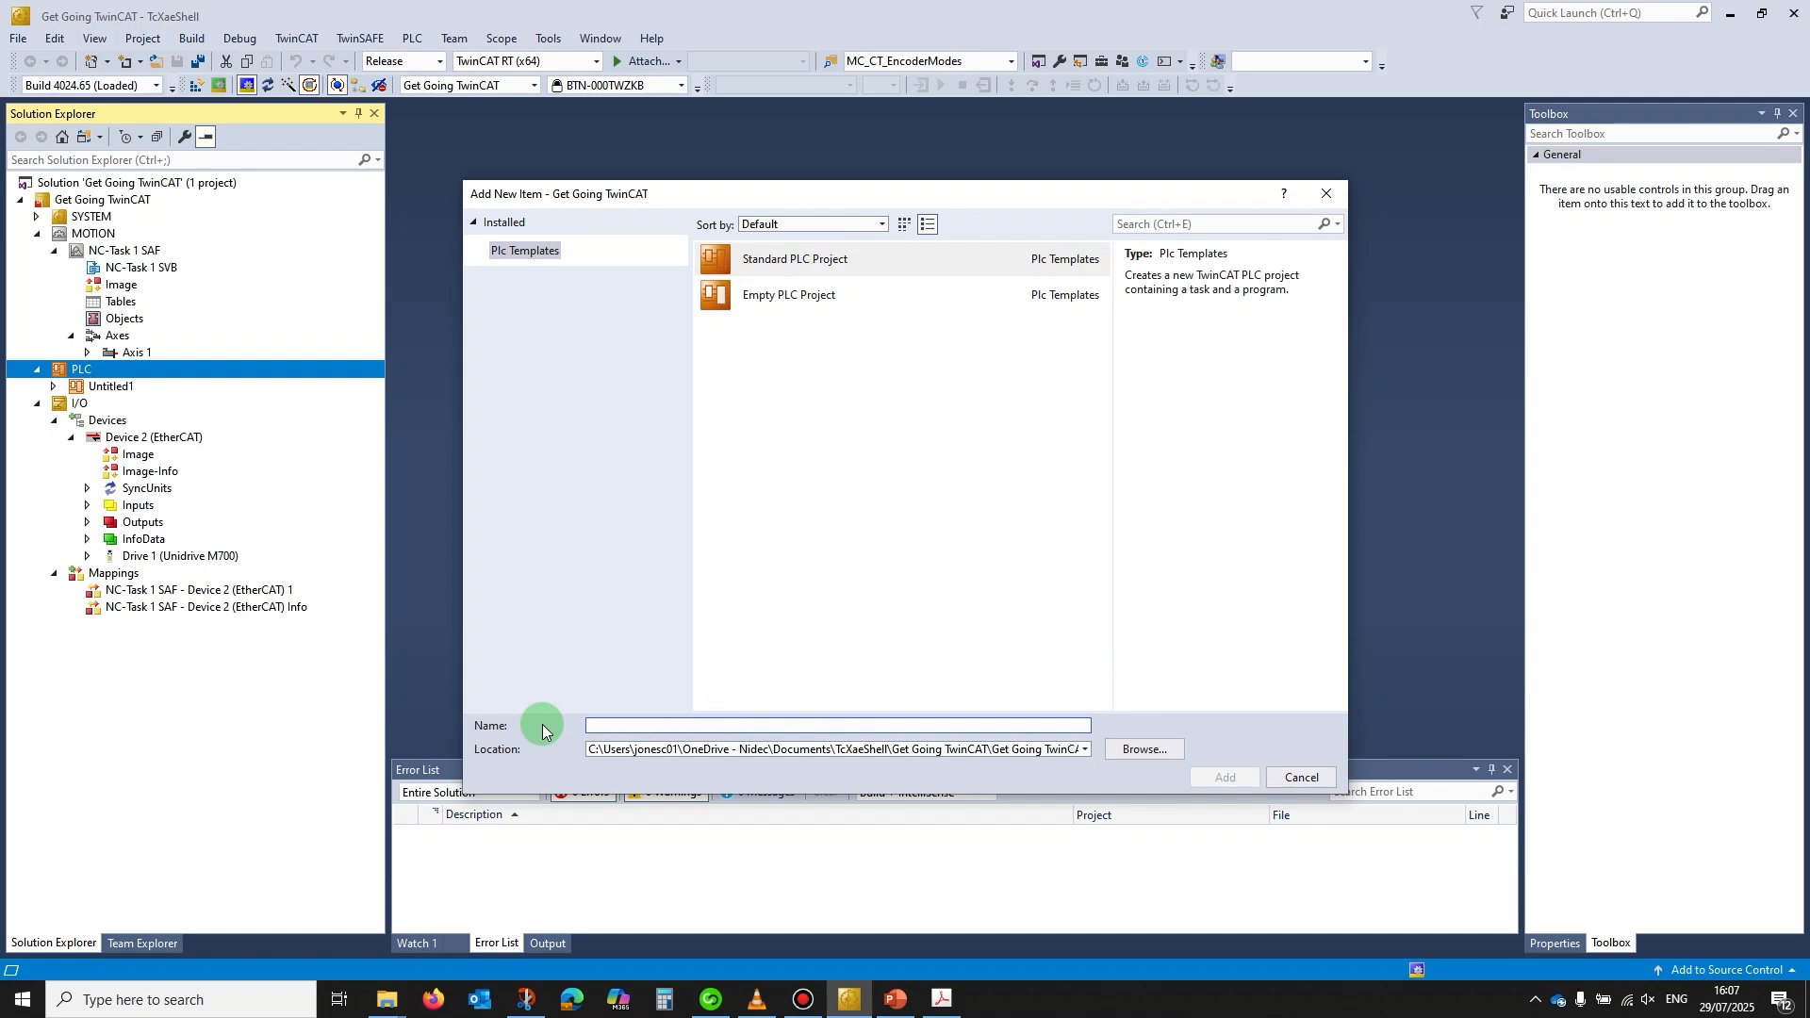
Create the PLC project with the name Get Going TwinCAT and expand it down to its POUs folder
{"action": "type", "text": "Get Going TwinCAT"}
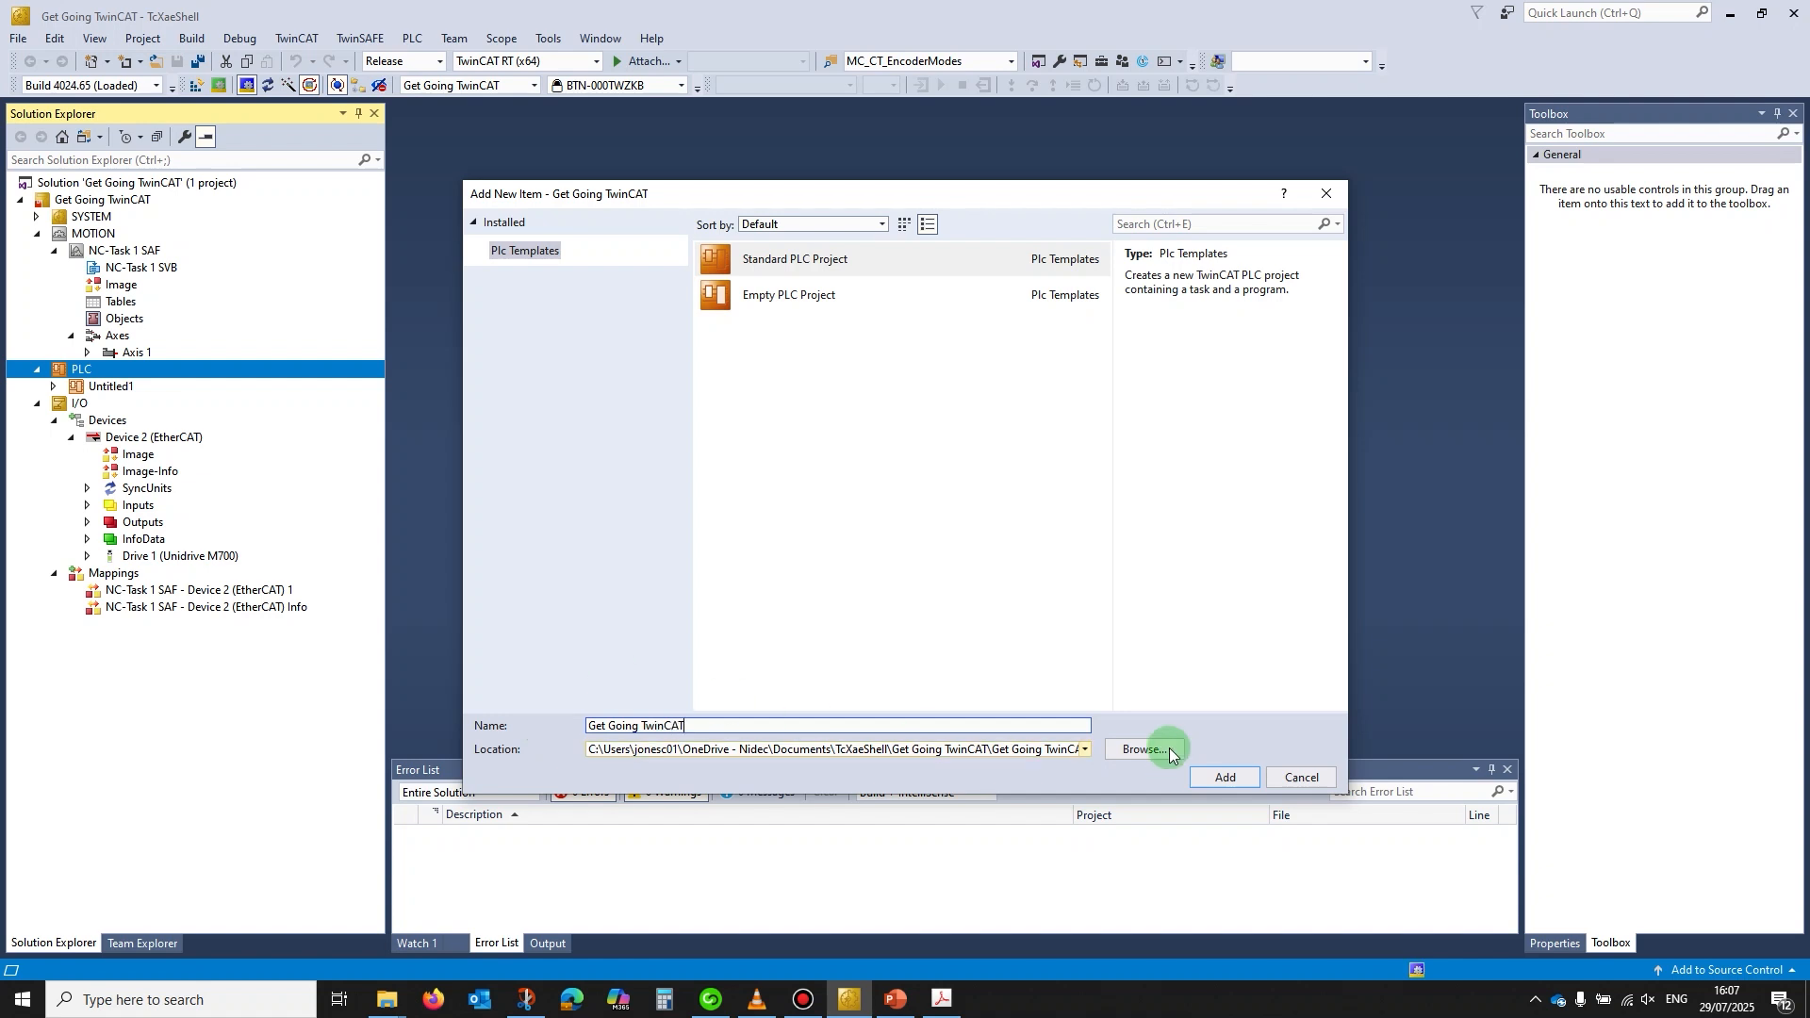
{"action": "left_click", "coordinate": [1231, 778]}
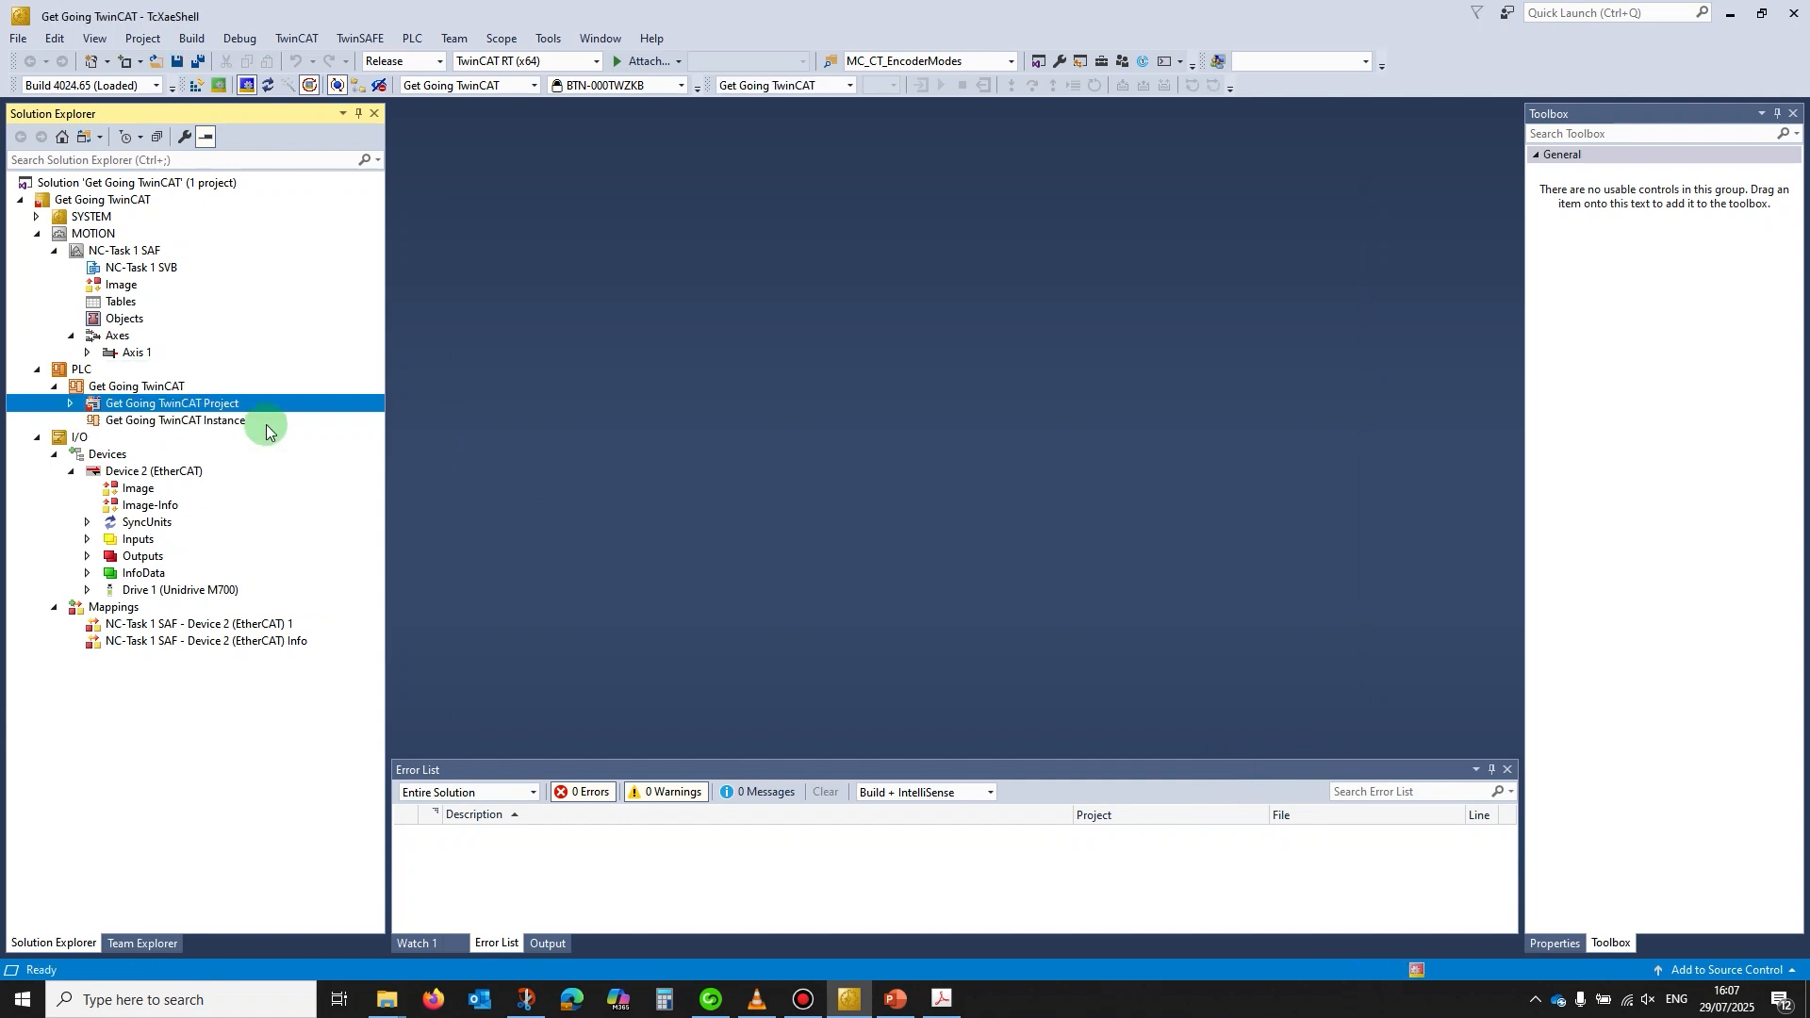
{"action": "left_click", "coordinate": [69, 405]}
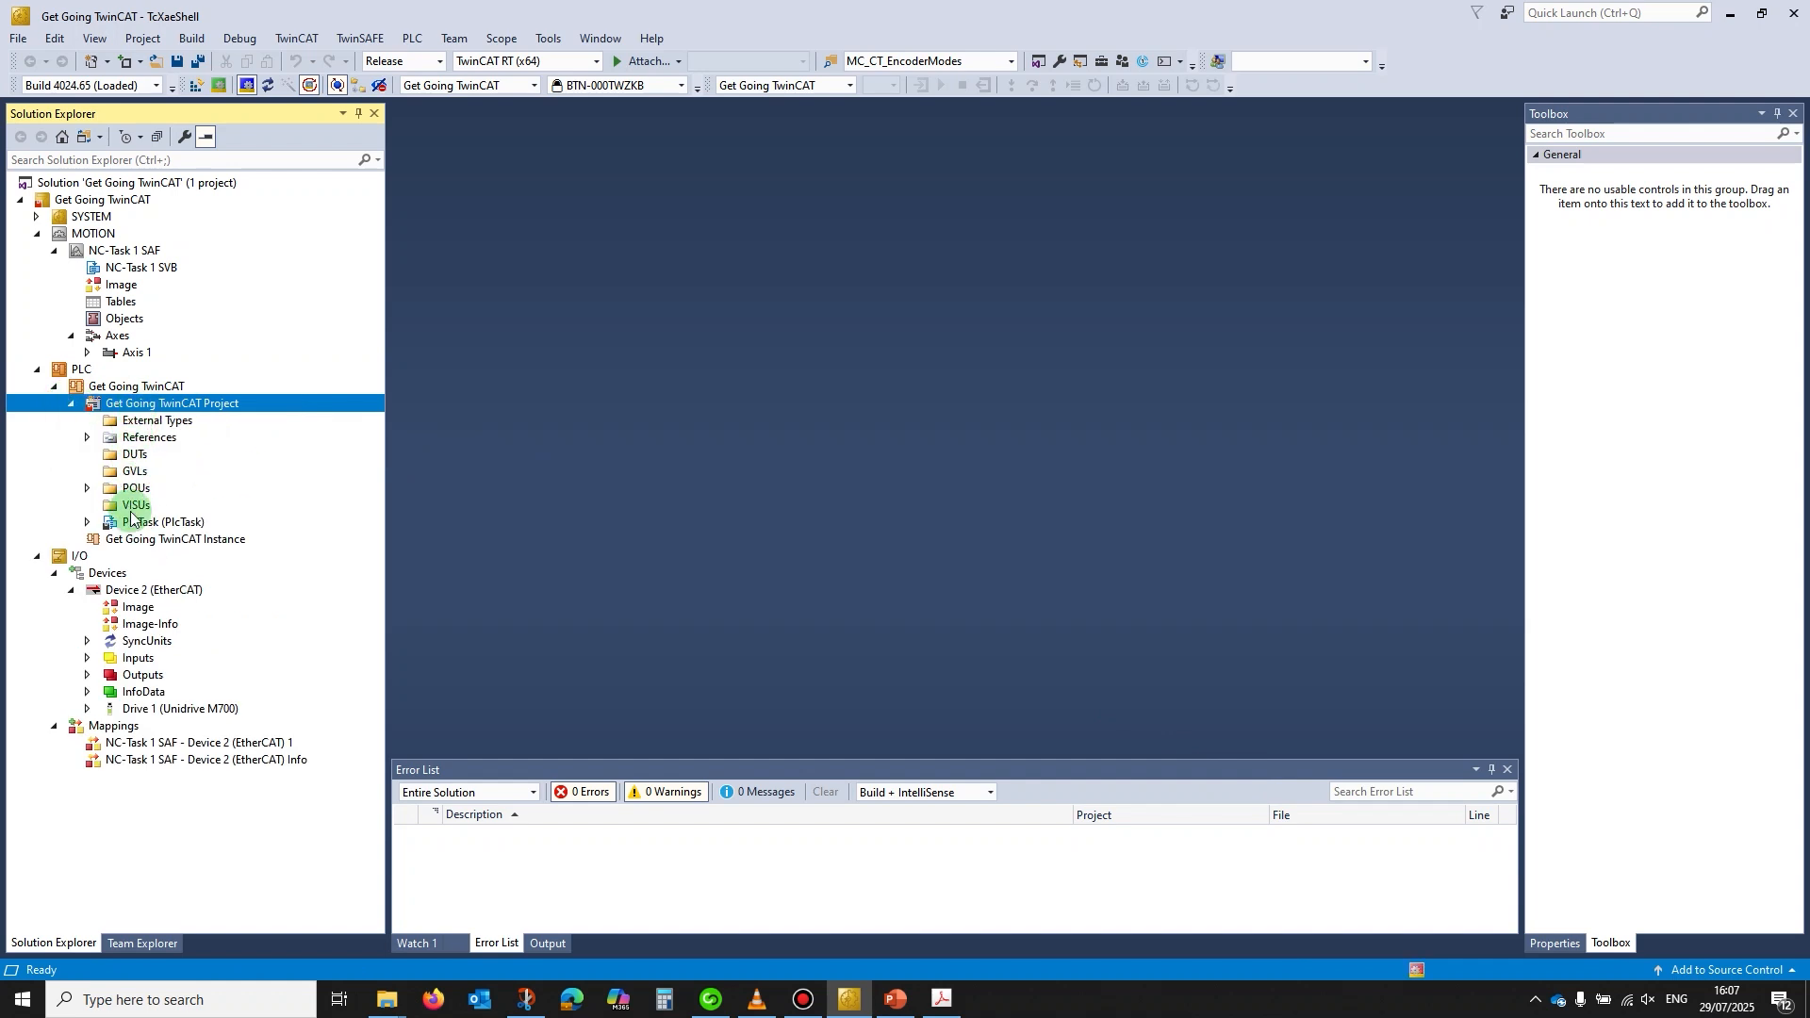
{"action": "left_click", "coordinate": [88, 488]}
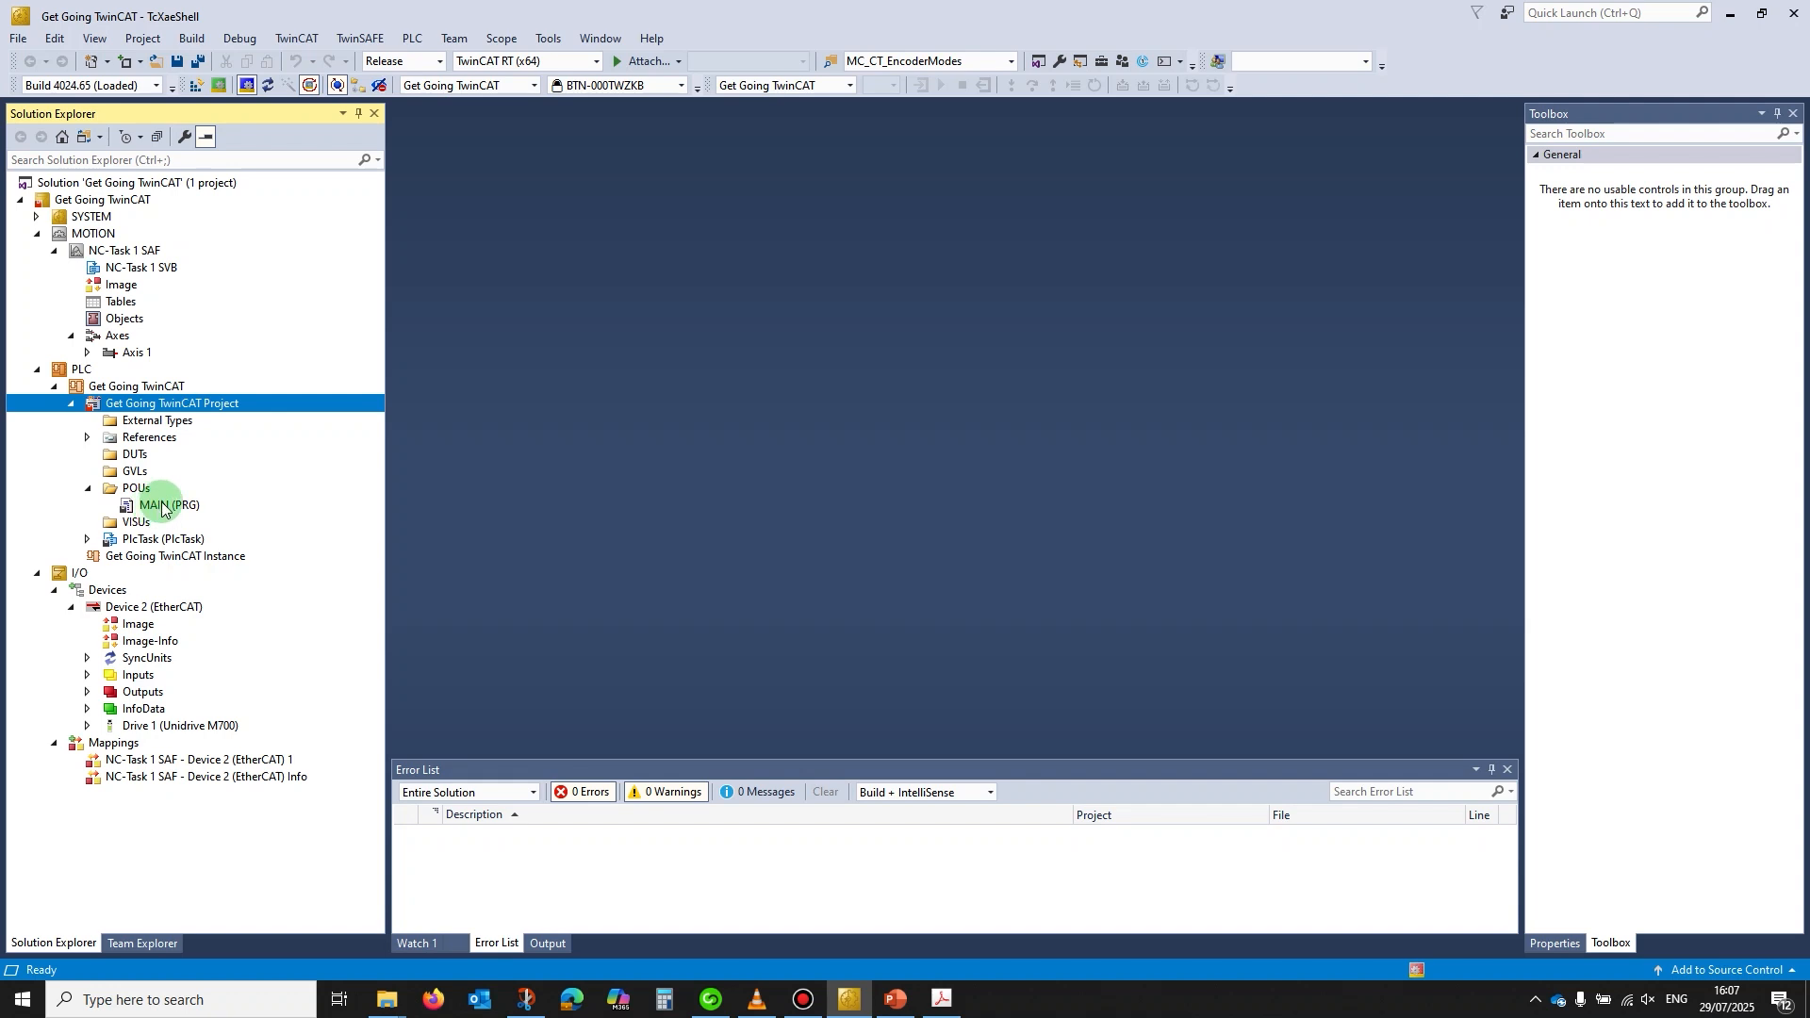
Open the library manager for the PLC project's references and add the Tc2_MC2 library from the Motion PTP category
{"action": "double_click", "coordinate": [148, 439]}
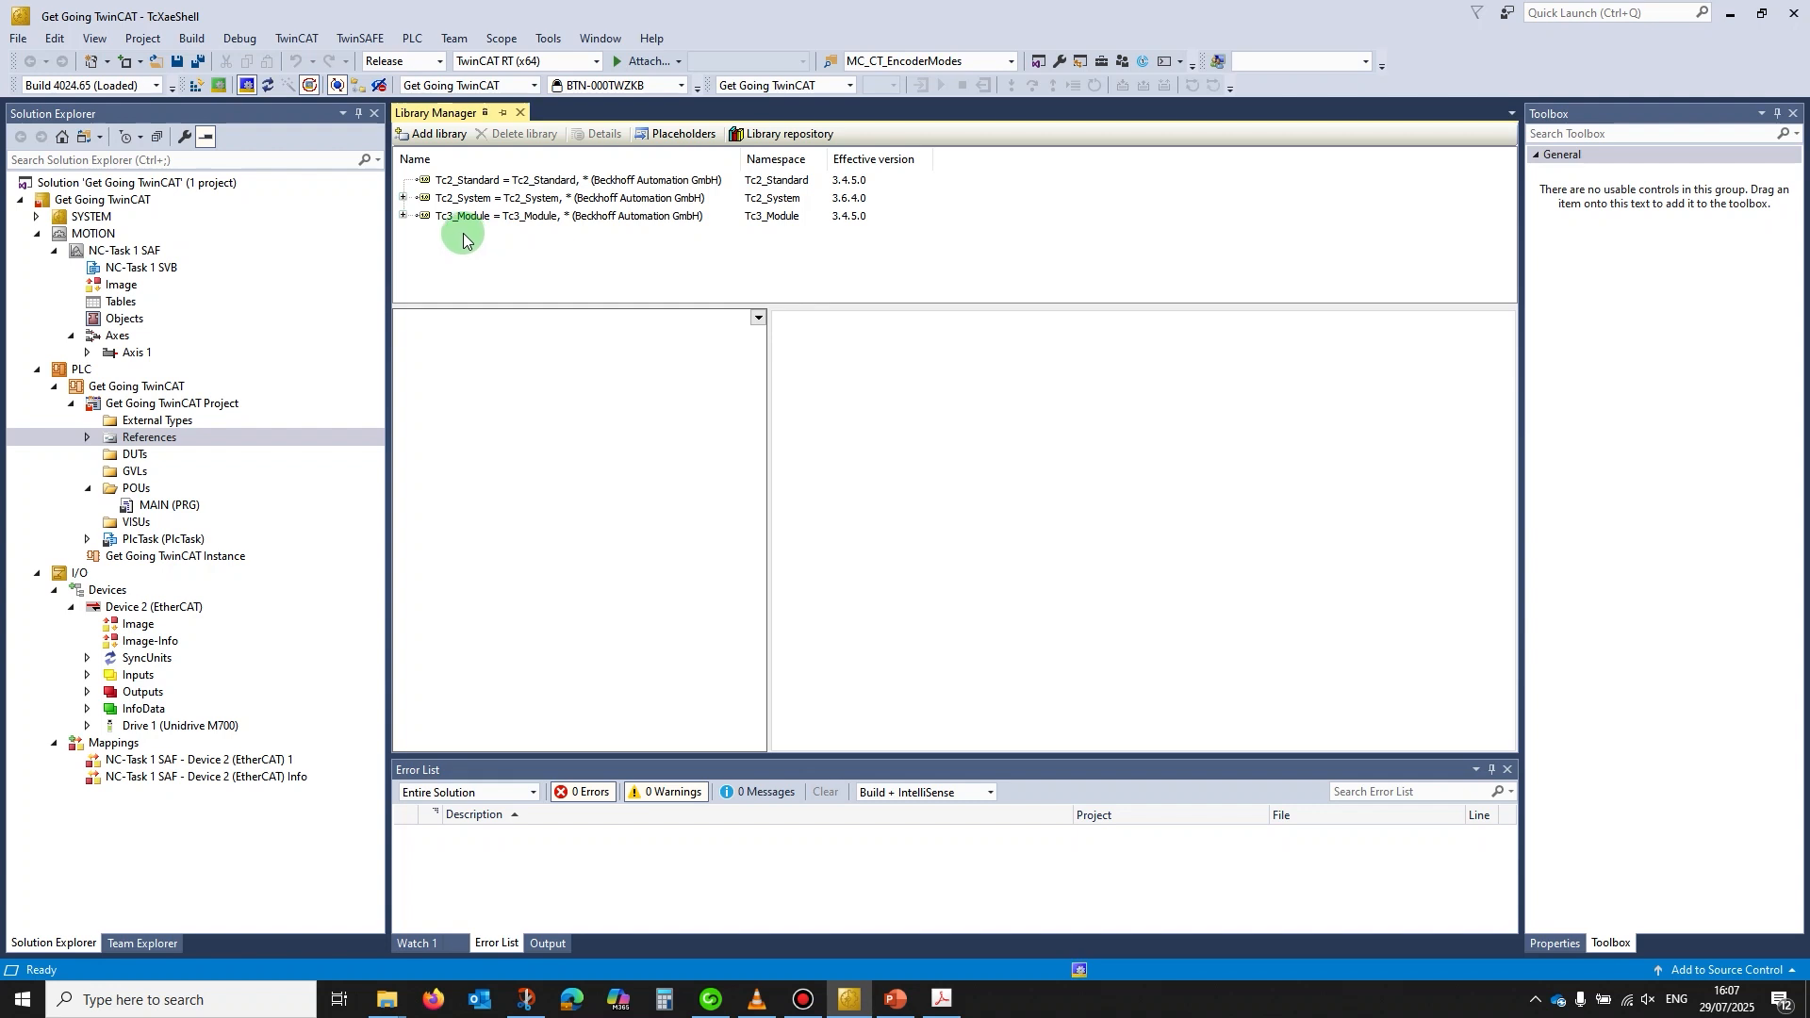
{"action": "left_click", "coordinate": [431, 134]}
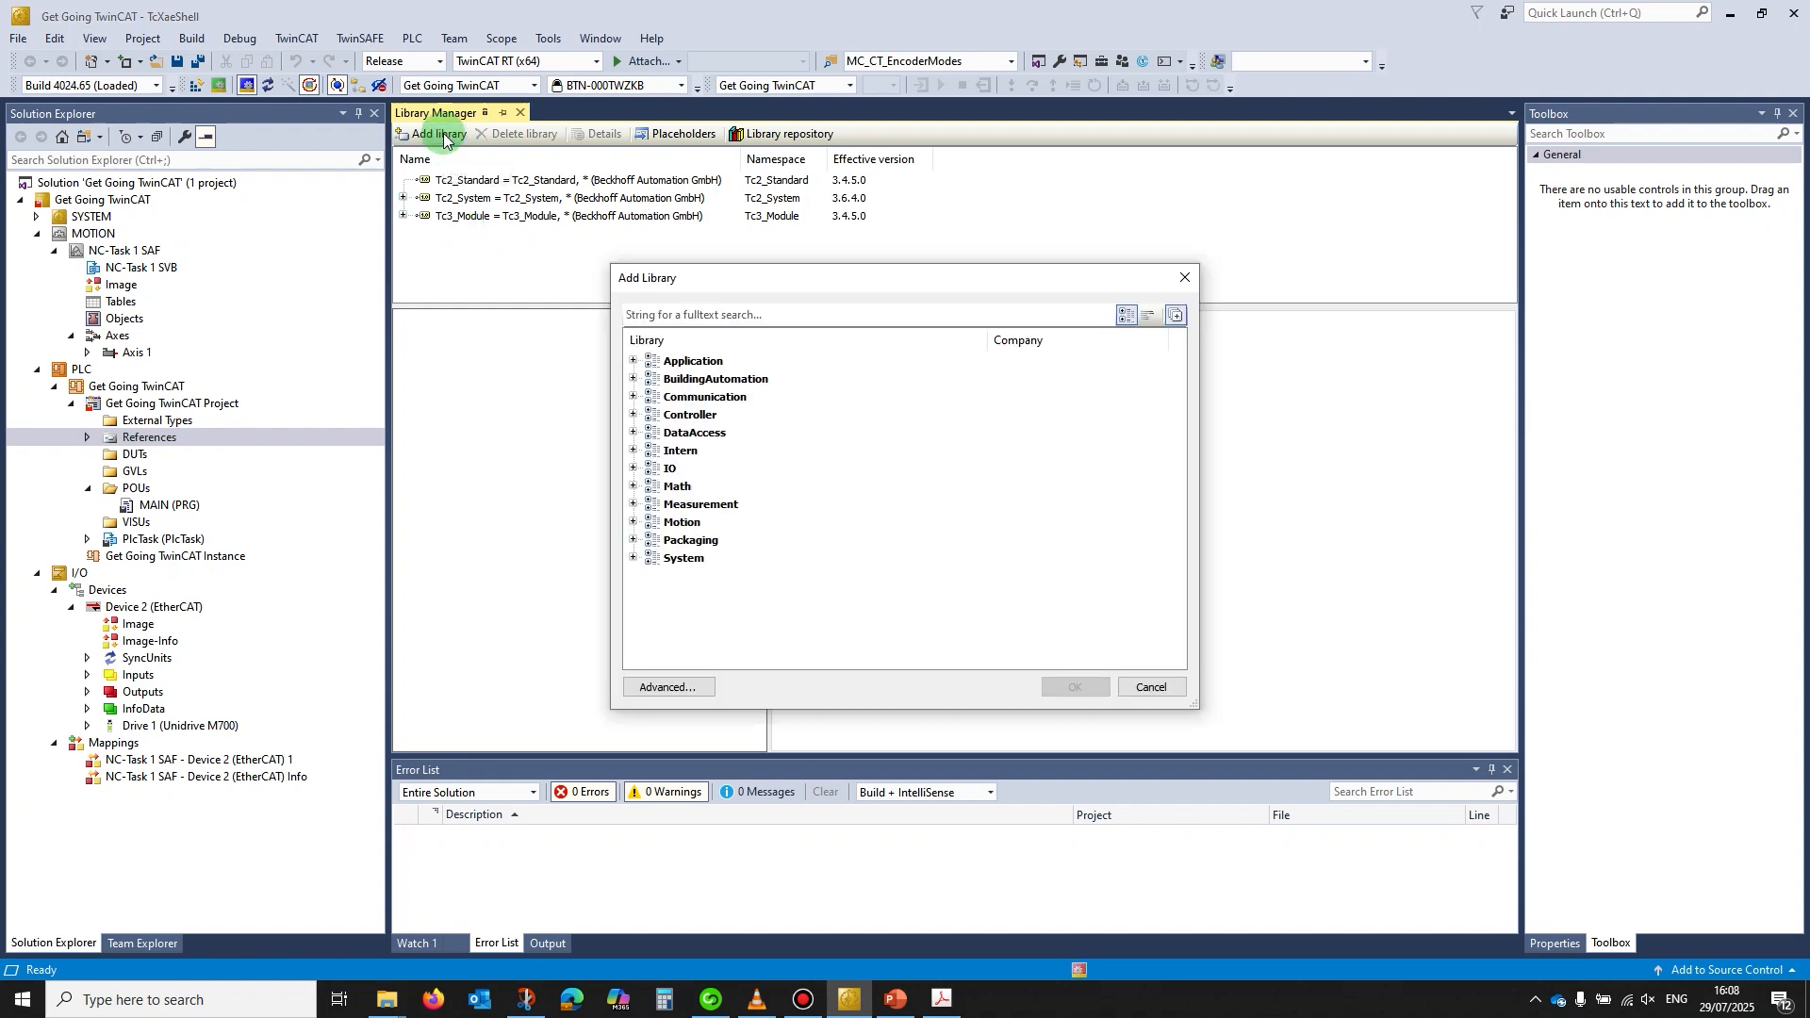
{"action": "left_click", "coordinate": [634, 526]}
{"action": "scroll", "coordinate": [660, 583], "scroll_direction": "down", "scroll_amount": 2}
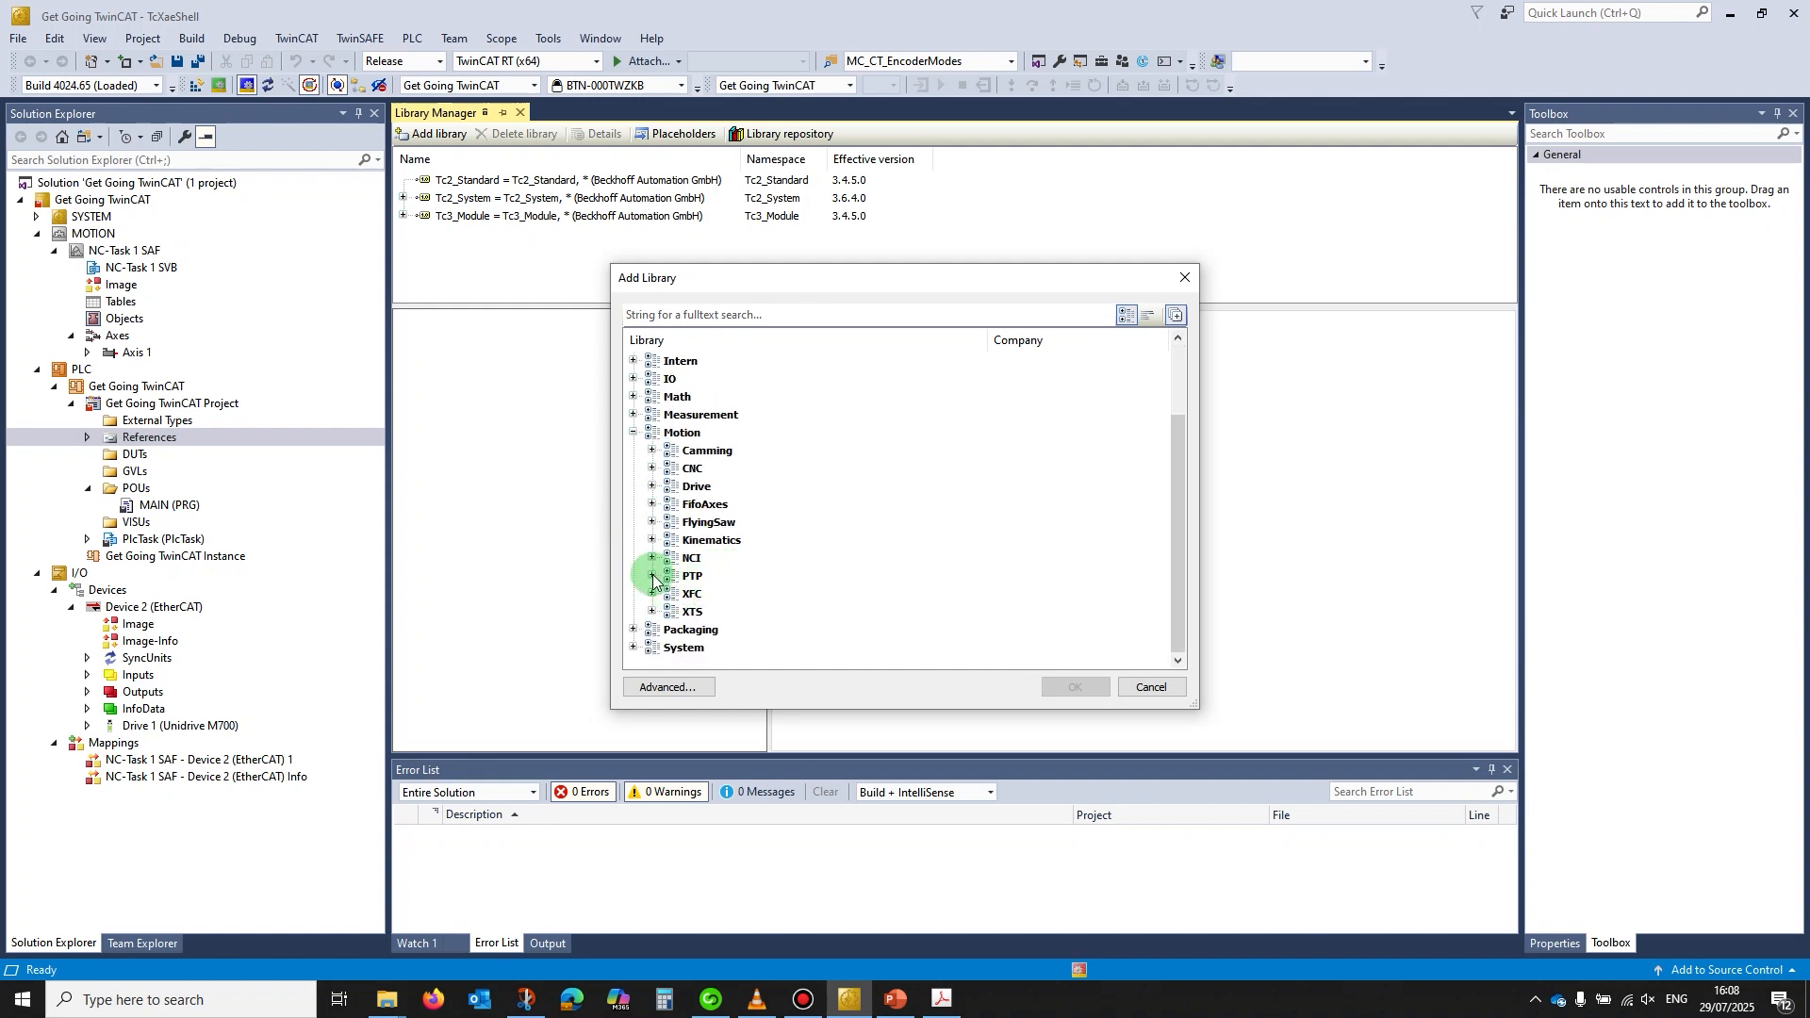
{"action": "left_click", "coordinate": [652, 576]}
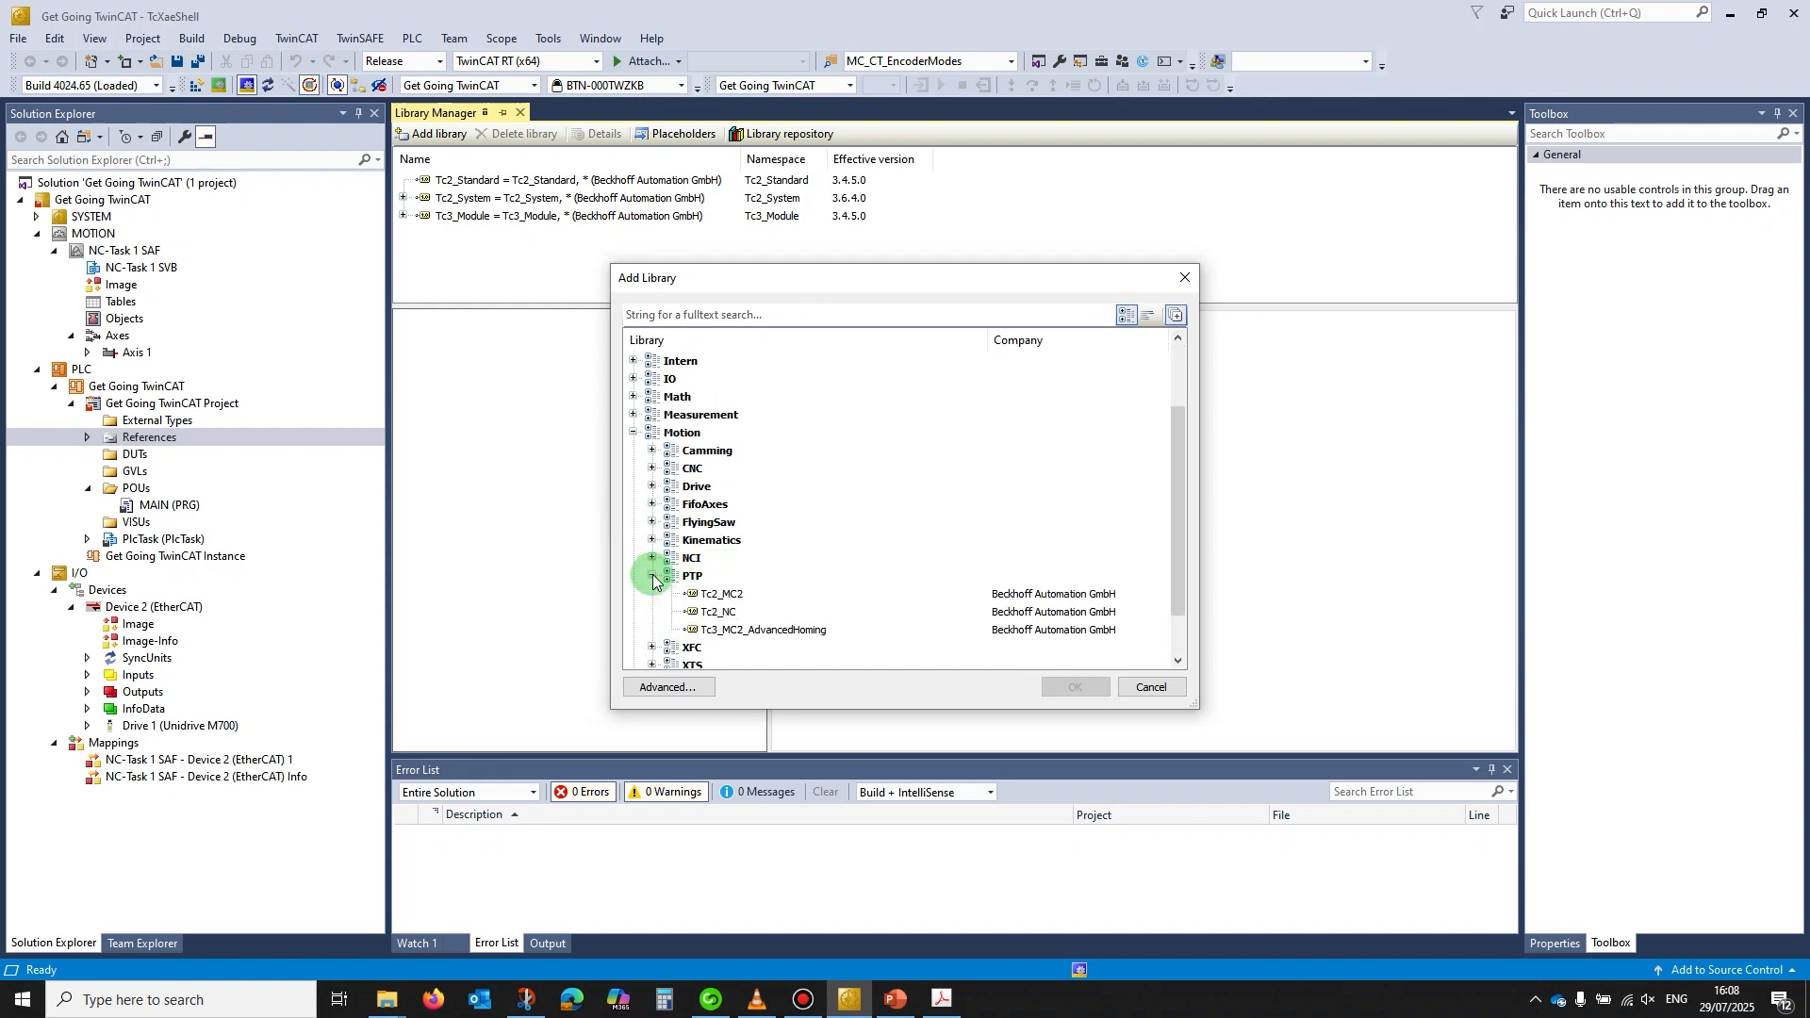
{"action": "left_click", "coordinate": [722, 594]}
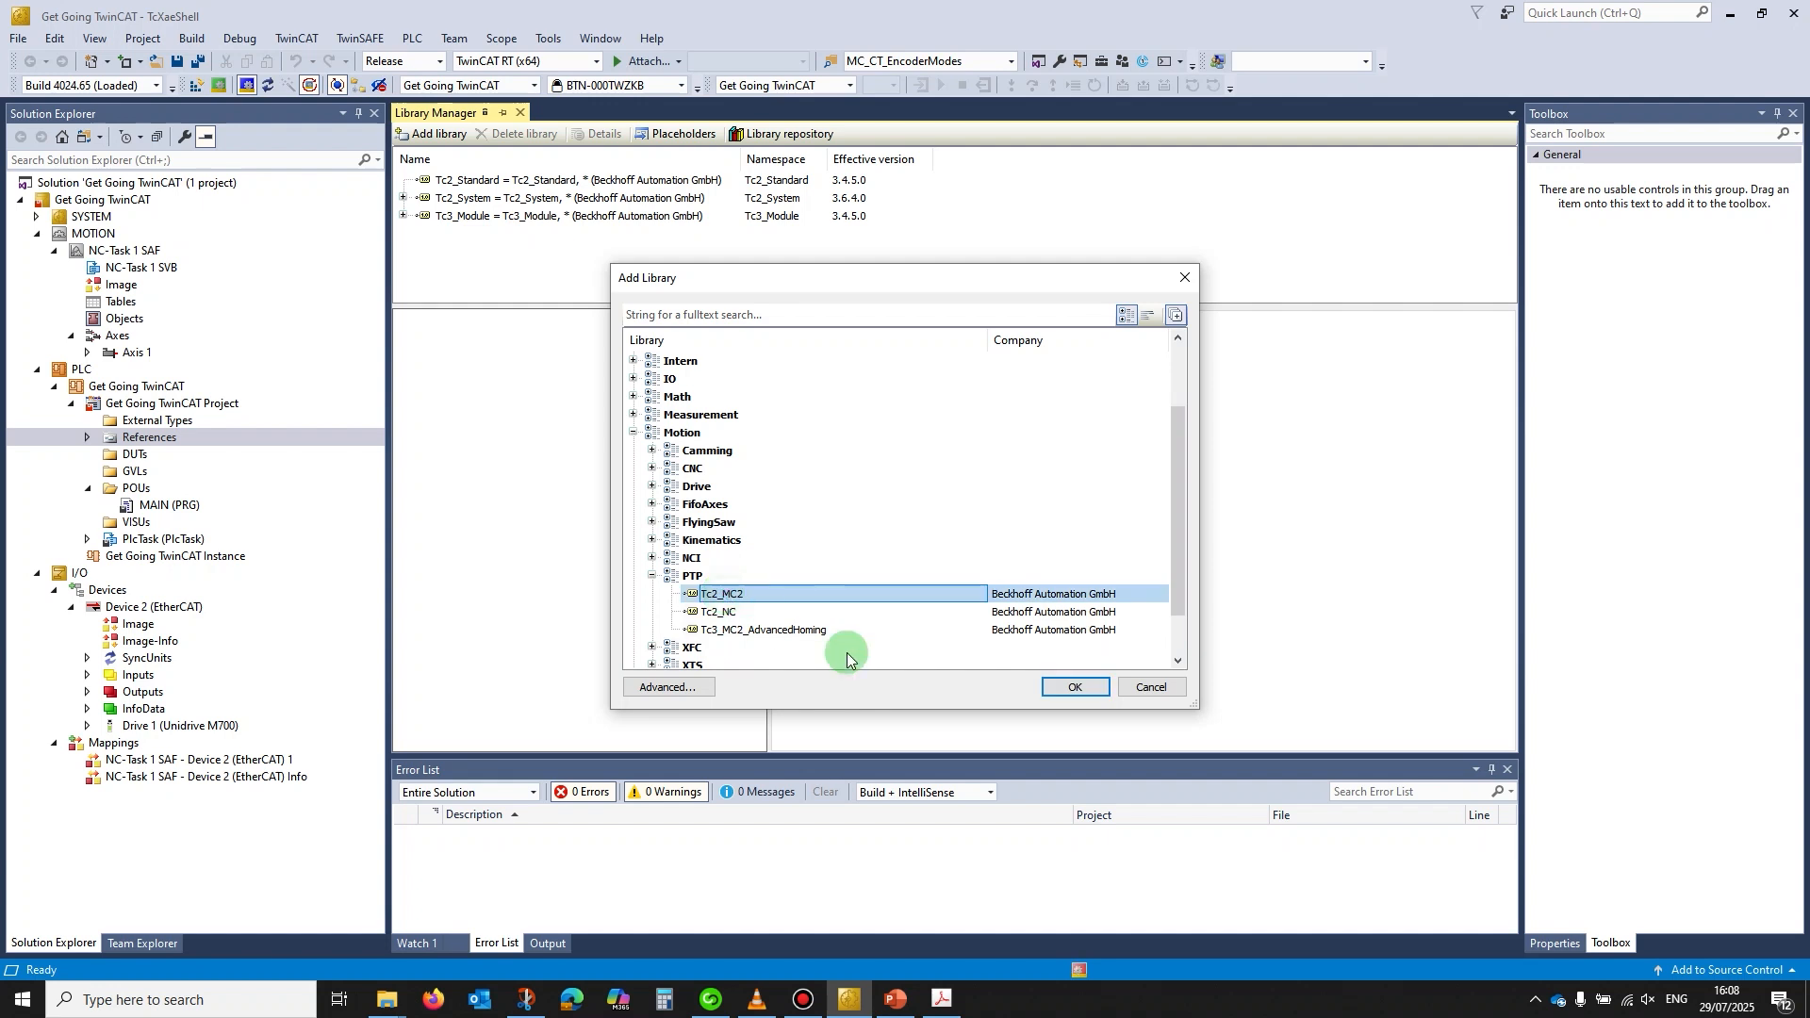
{"action": "left_click", "coordinate": [1075, 686]}
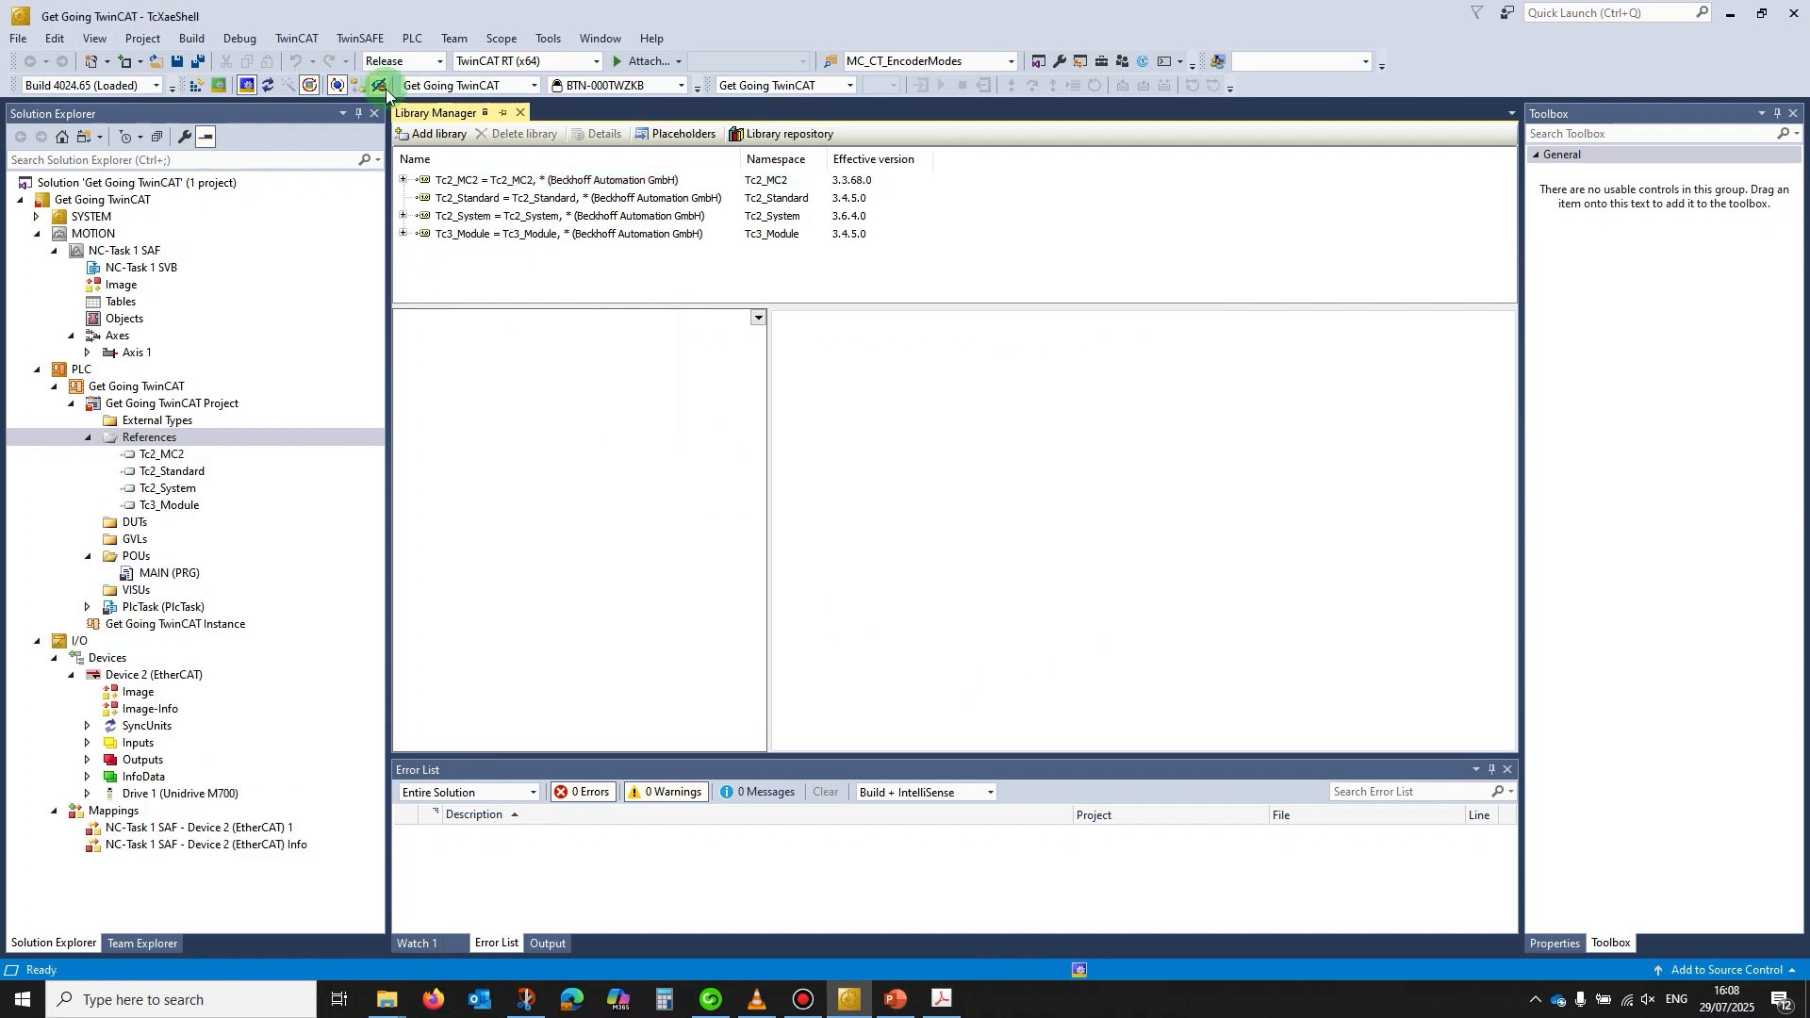
Add the Tc2_NC library from the Motion PTP category to the PLC project's references
{"action": "left_click", "coordinate": [427, 133]}
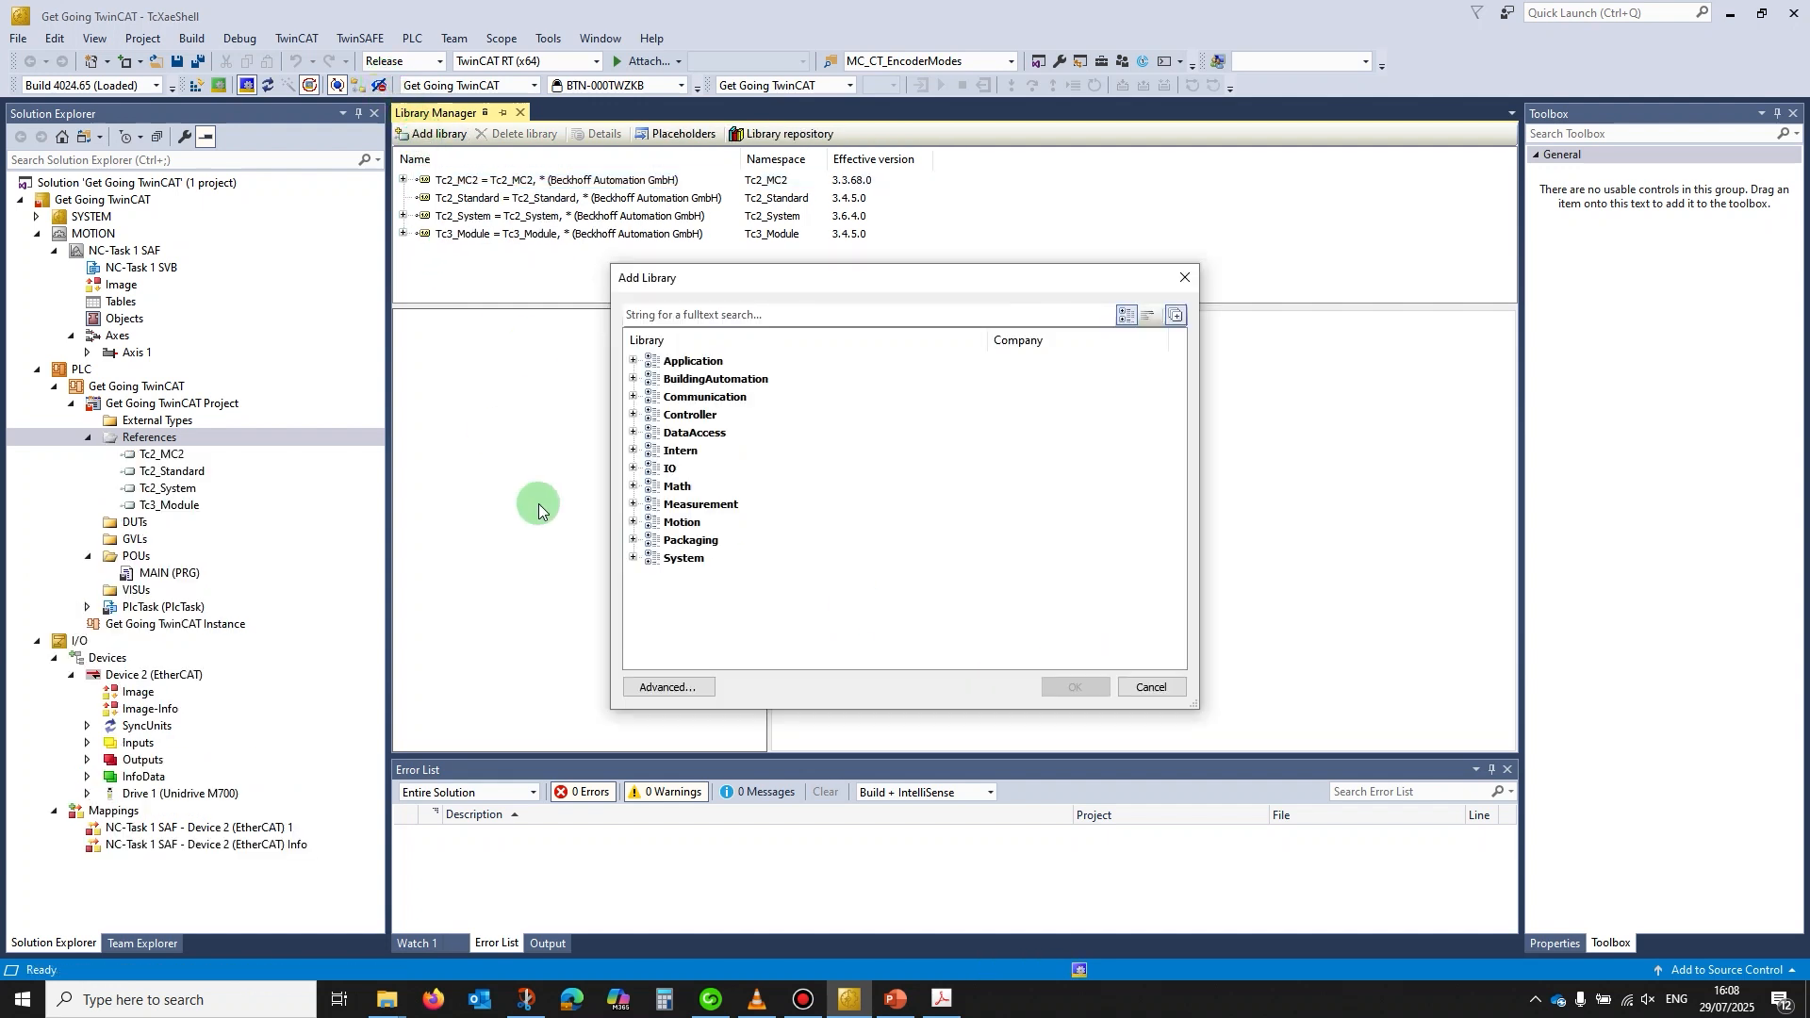
{"action": "left_click", "coordinate": [633, 525]}
{"action": "scroll", "coordinate": [650, 603], "scroll_direction": "down", "scroll_amount": 2}
{"action": "left_click", "coordinate": [651, 576]}
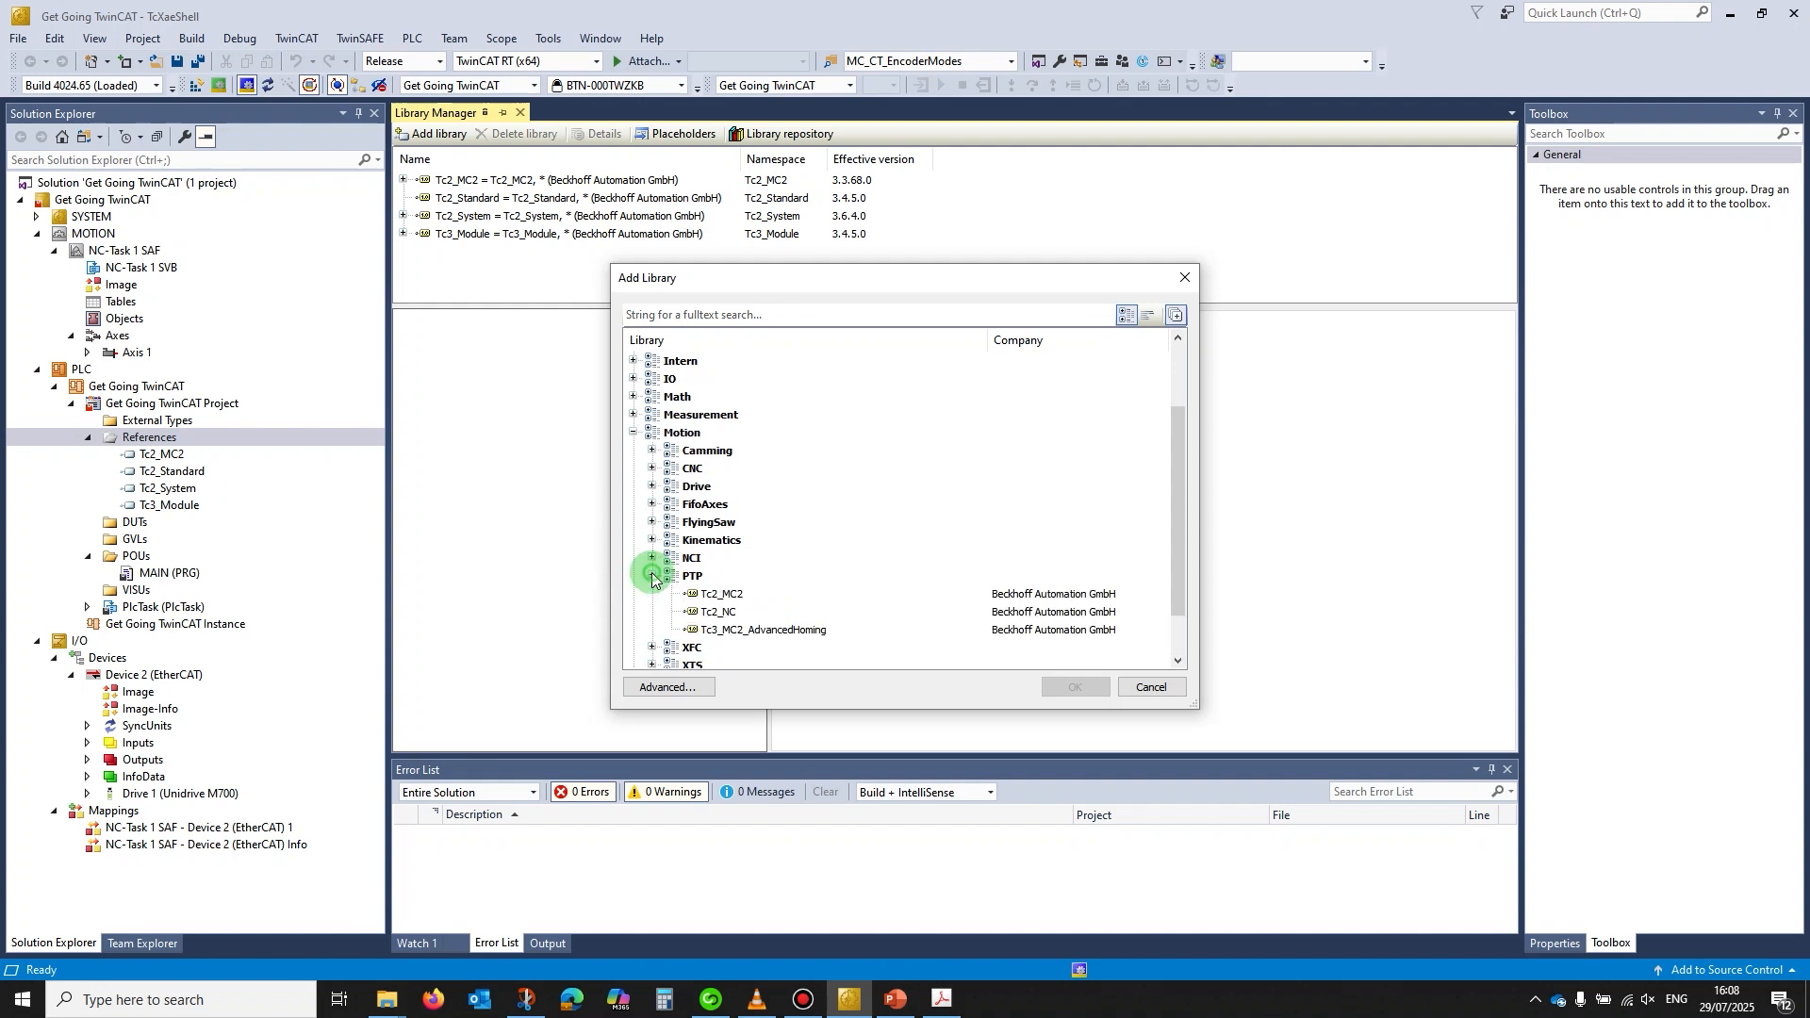
{"action": "left_click", "coordinate": [719, 611]}
{"action": "left_click", "coordinate": [1075, 686]}
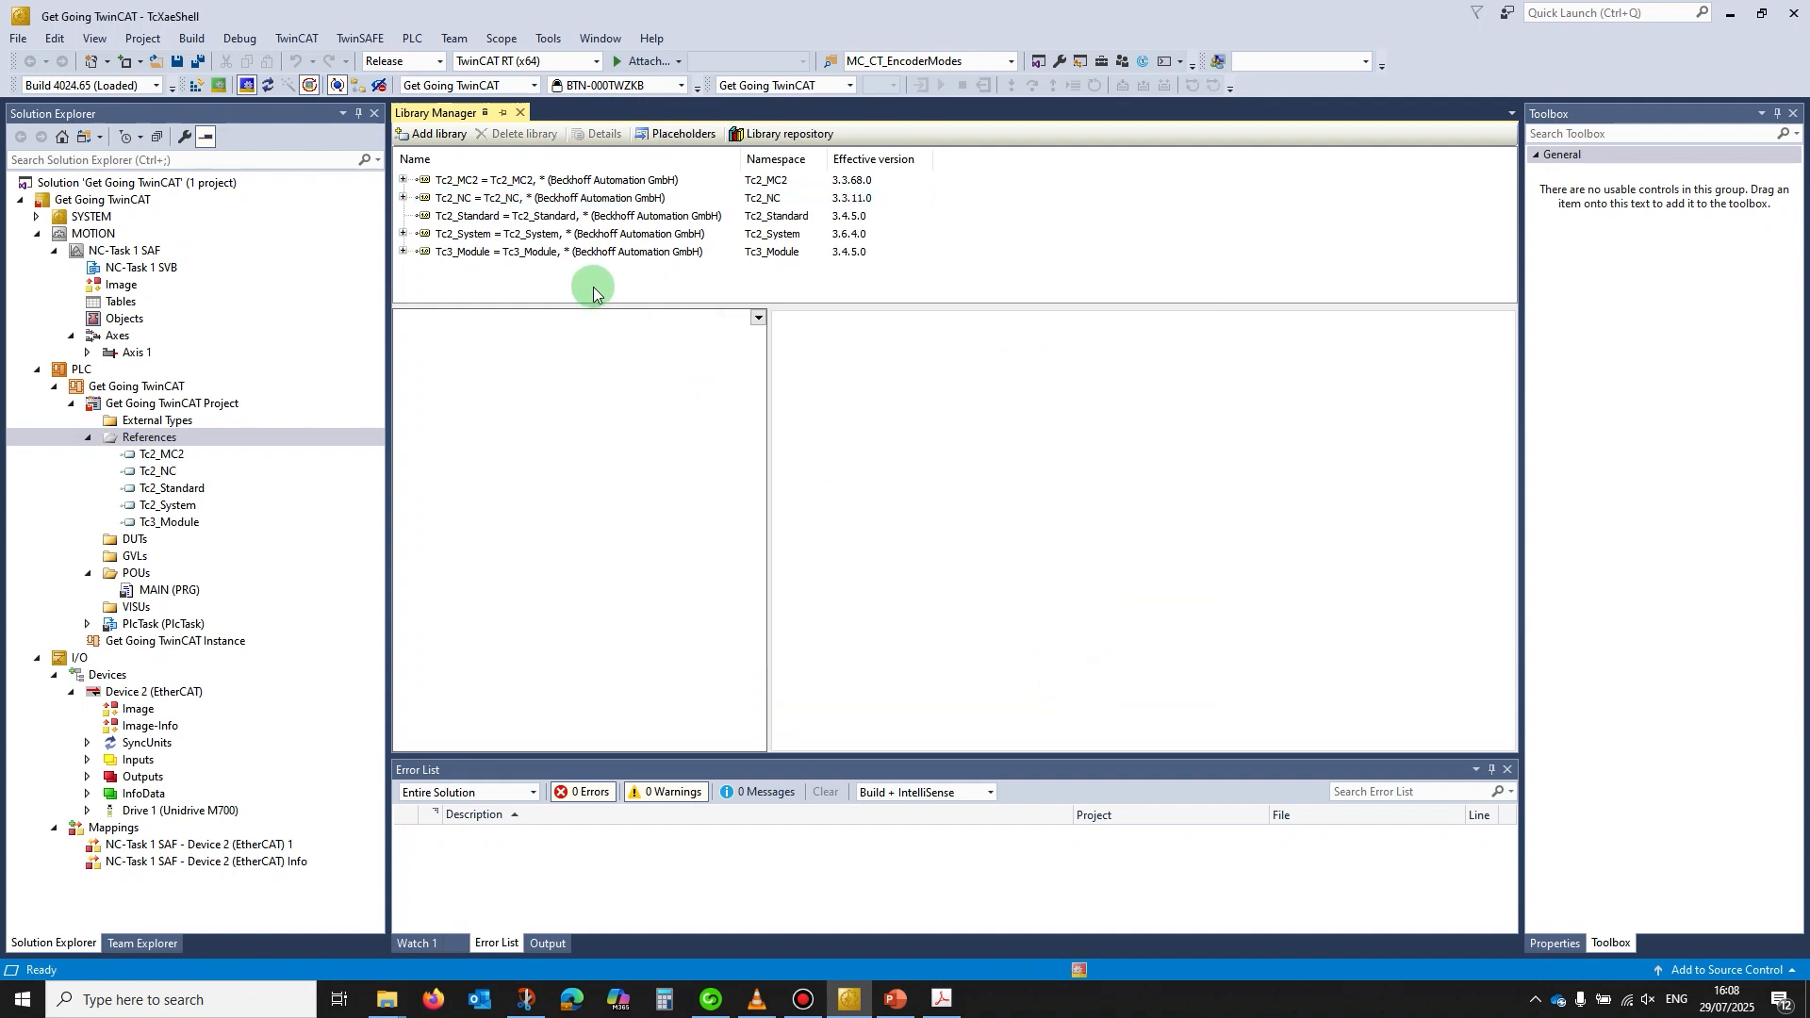
Add the Tc3_MC2_AdvancedHoming library from the Motion PTP category to the PLC project's references
{"action": "left_click", "coordinate": [426, 133]}
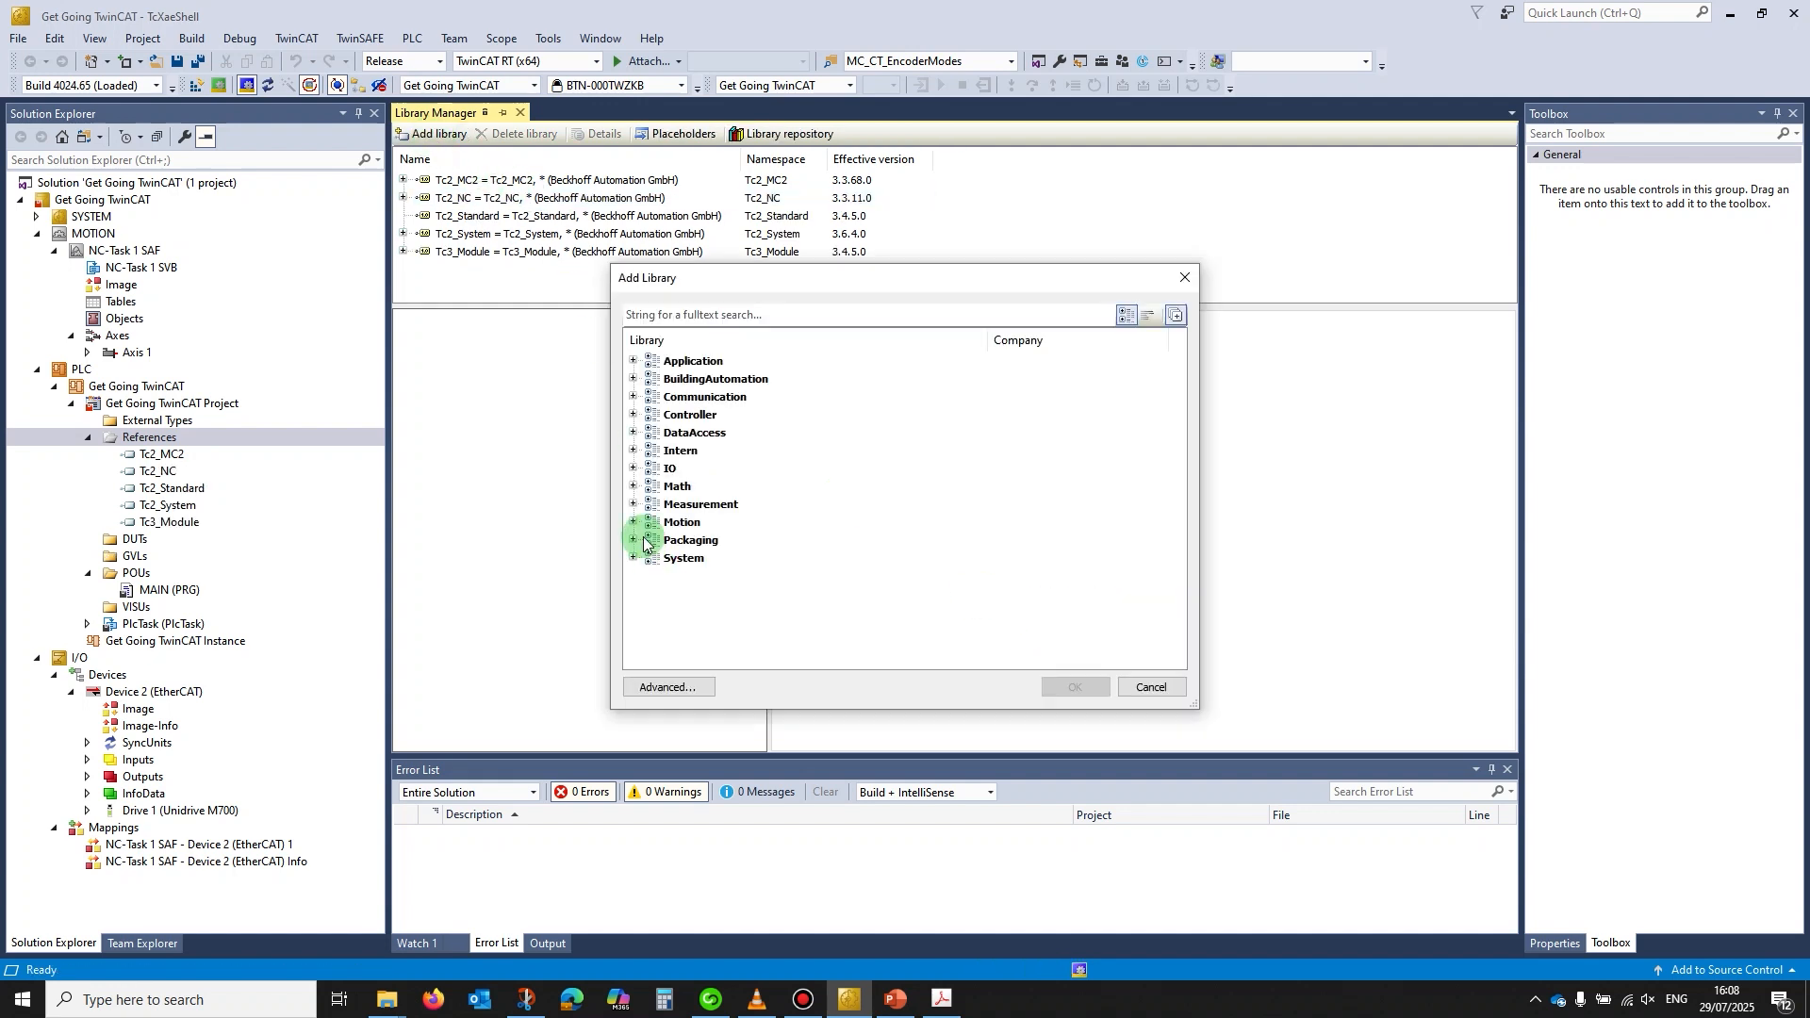
{"action": "left_click", "coordinate": [633, 523]}
{"action": "scroll", "coordinate": [651, 603], "scroll_direction": "down", "scroll_amount": 2}
{"action": "left_click", "coordinate": [653, 576]}
{"action": "left_click", "coordinate": [732, 630]}
{"action": "left_click", "coordinate": [1060, 689]}
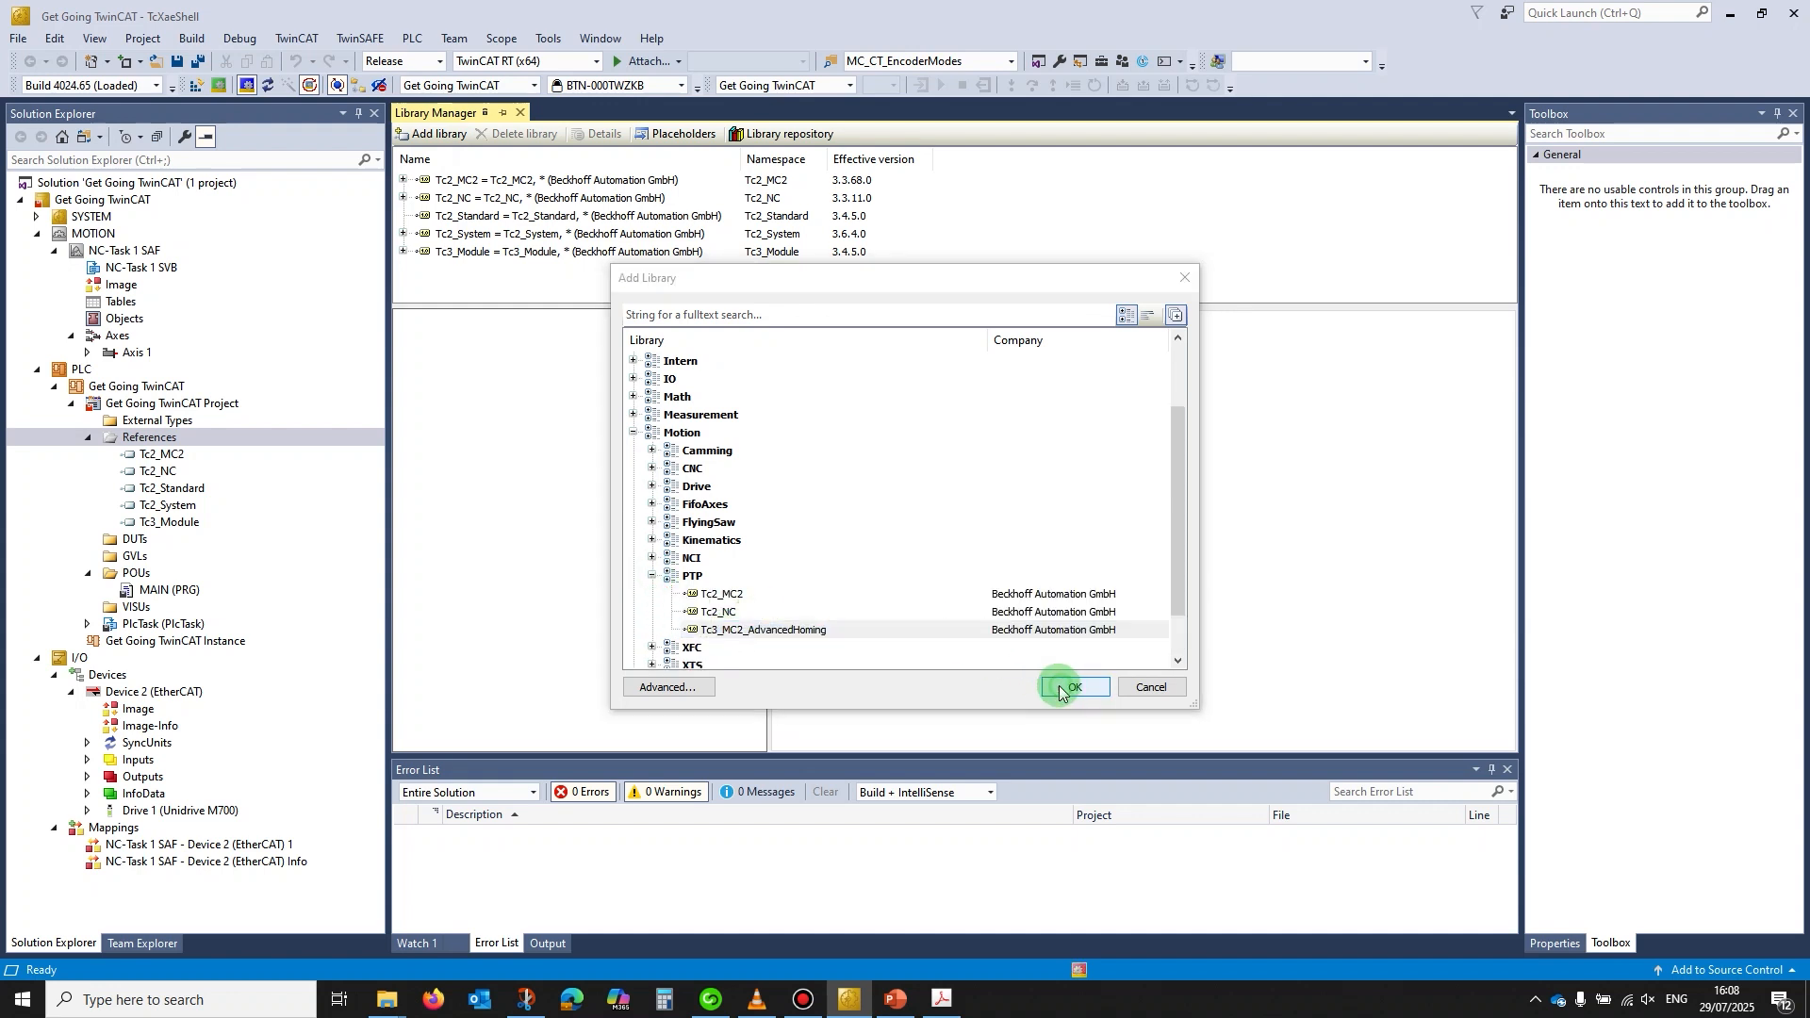
Add the Tc2_EtherCAT library from the IO category to the PLC project's references
{"action": "left_click", "coordinate": [424, 133]}
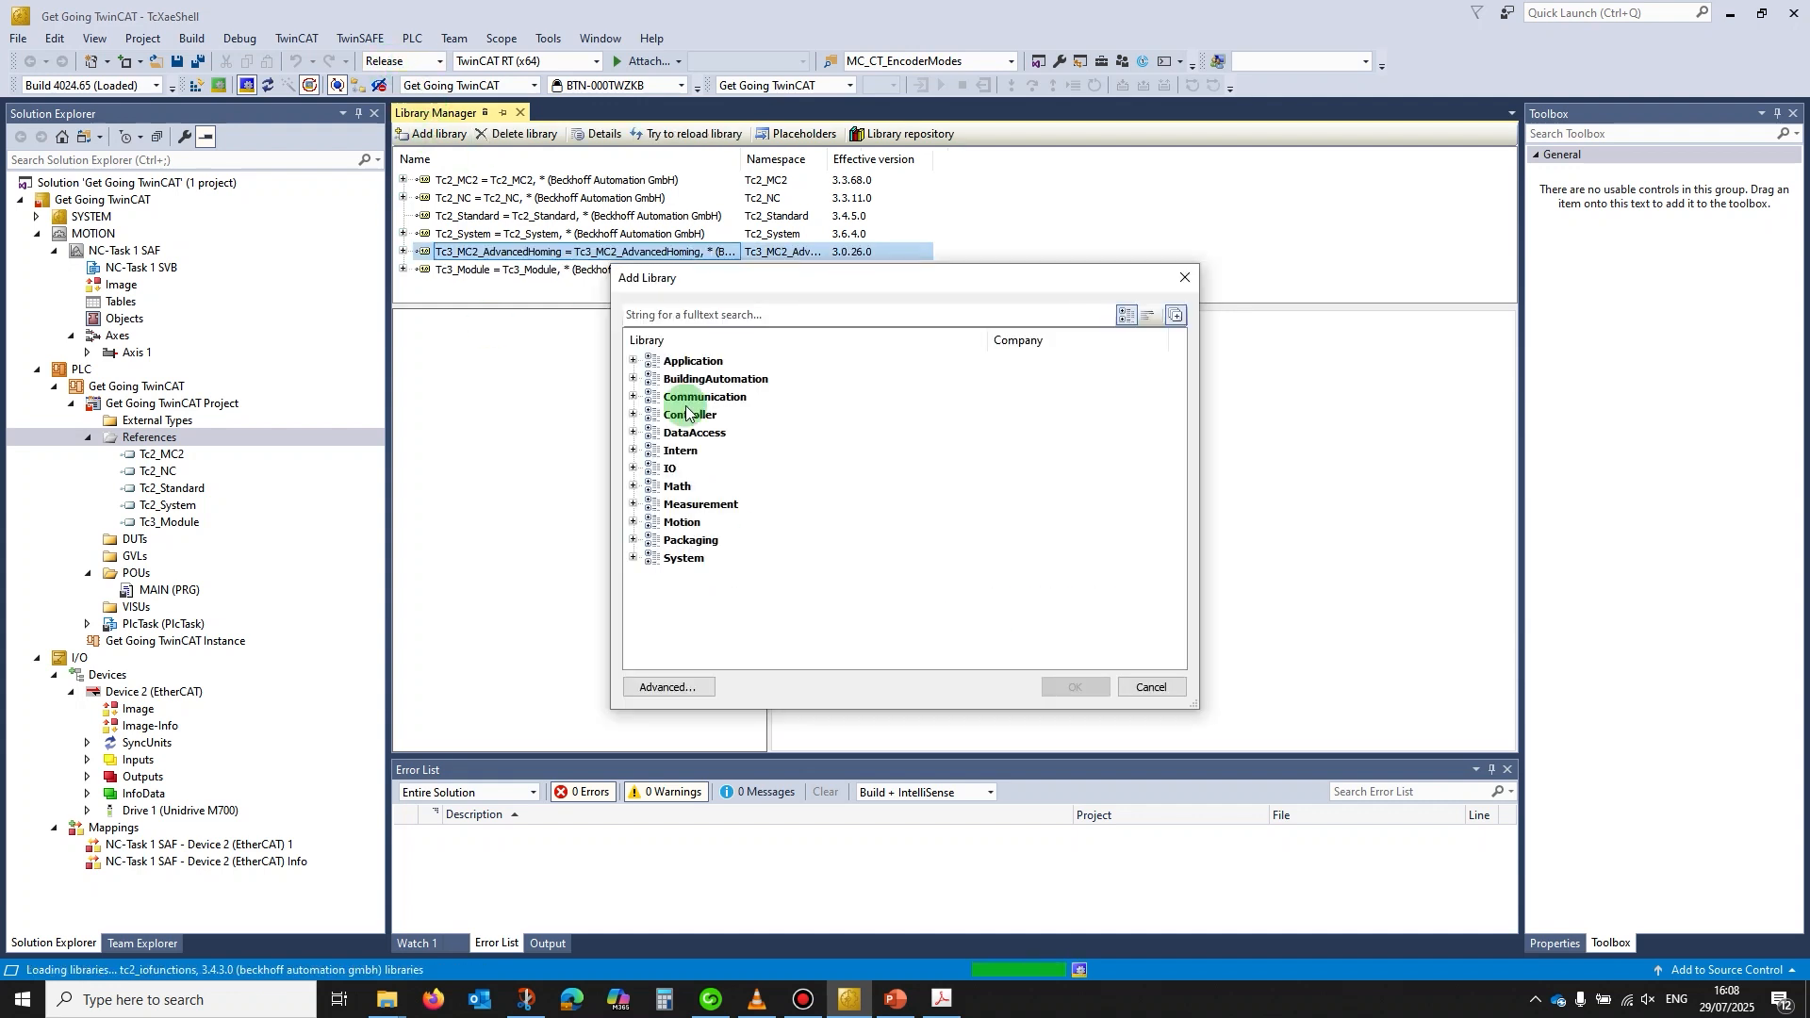
{"action": "left_click", "coordinate": [744, 314]}
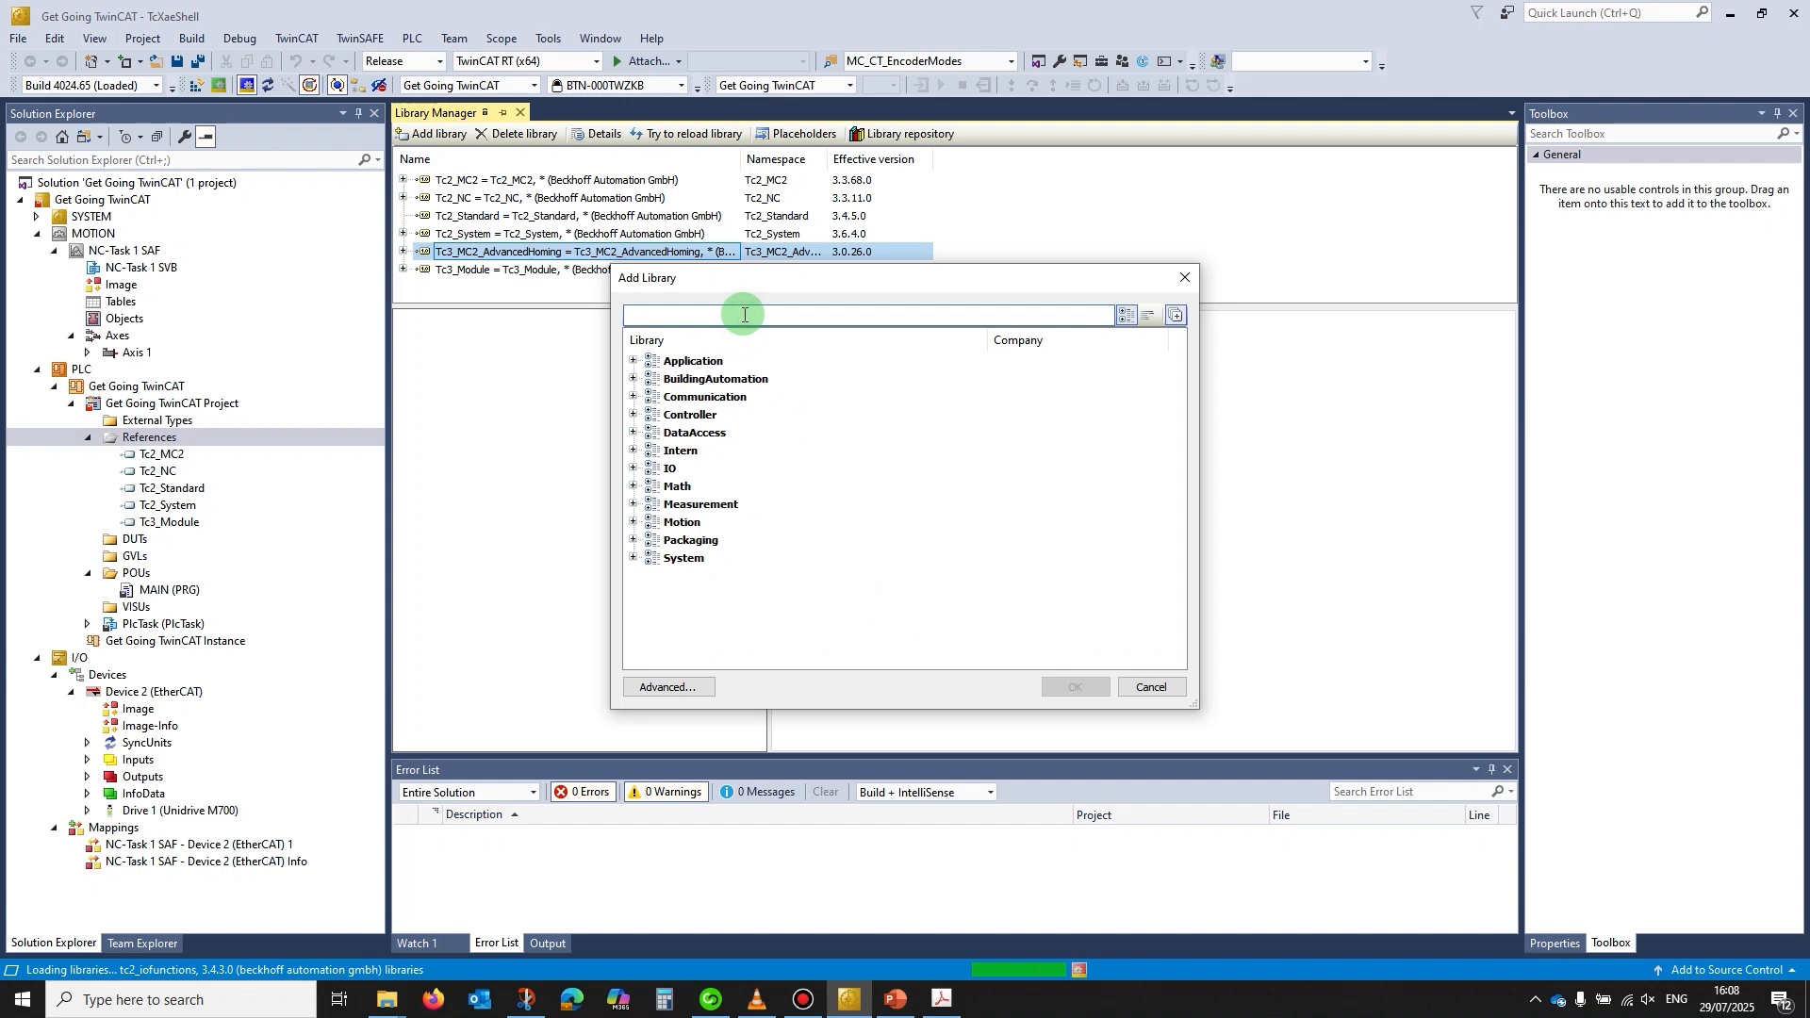
{"action": "left_click", "coordinate": [633, 469]}
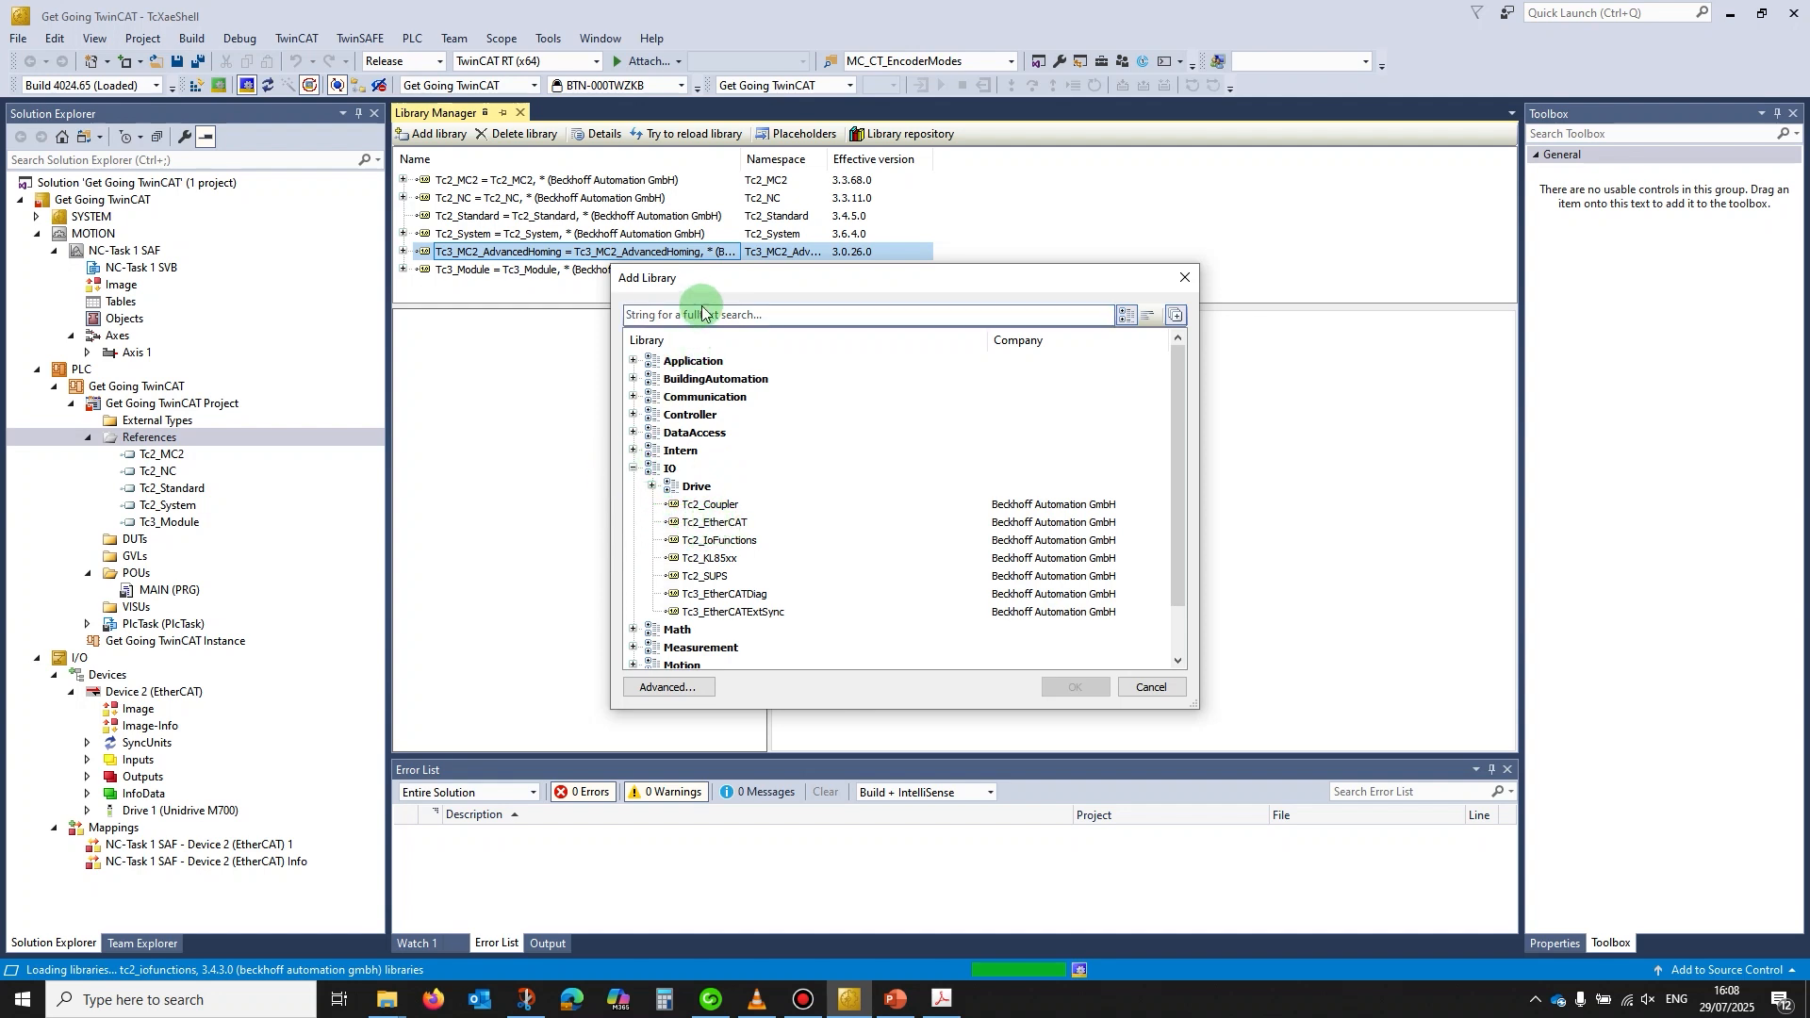
{"action": "left_click", "coordinate": [709, 521]}
{"action": "left_click", "coordinate": [1073, 686]}
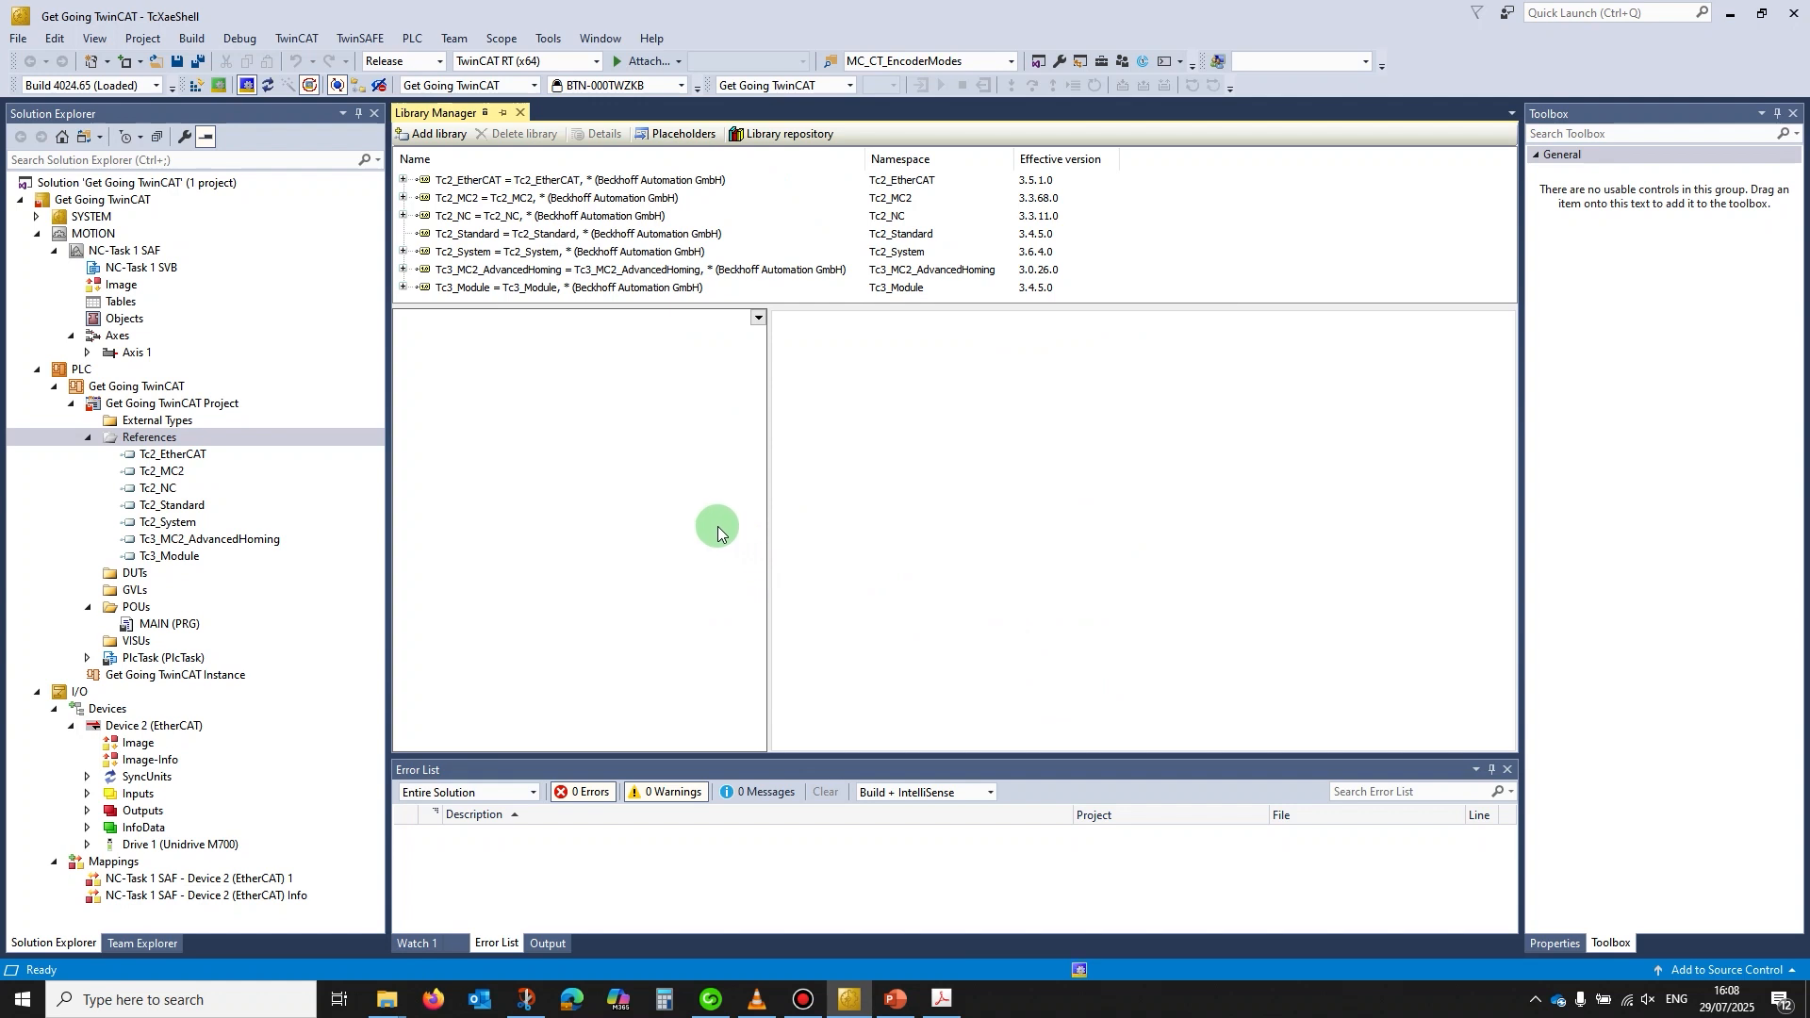
Install CT NC Axis Interface Library.library from the TwinCAT Beckhoff folder into the library repository
{"action": "left_click", "coordinate": [783, 135]}
{"action": "left_click", "coordinate": [1129, 383]}
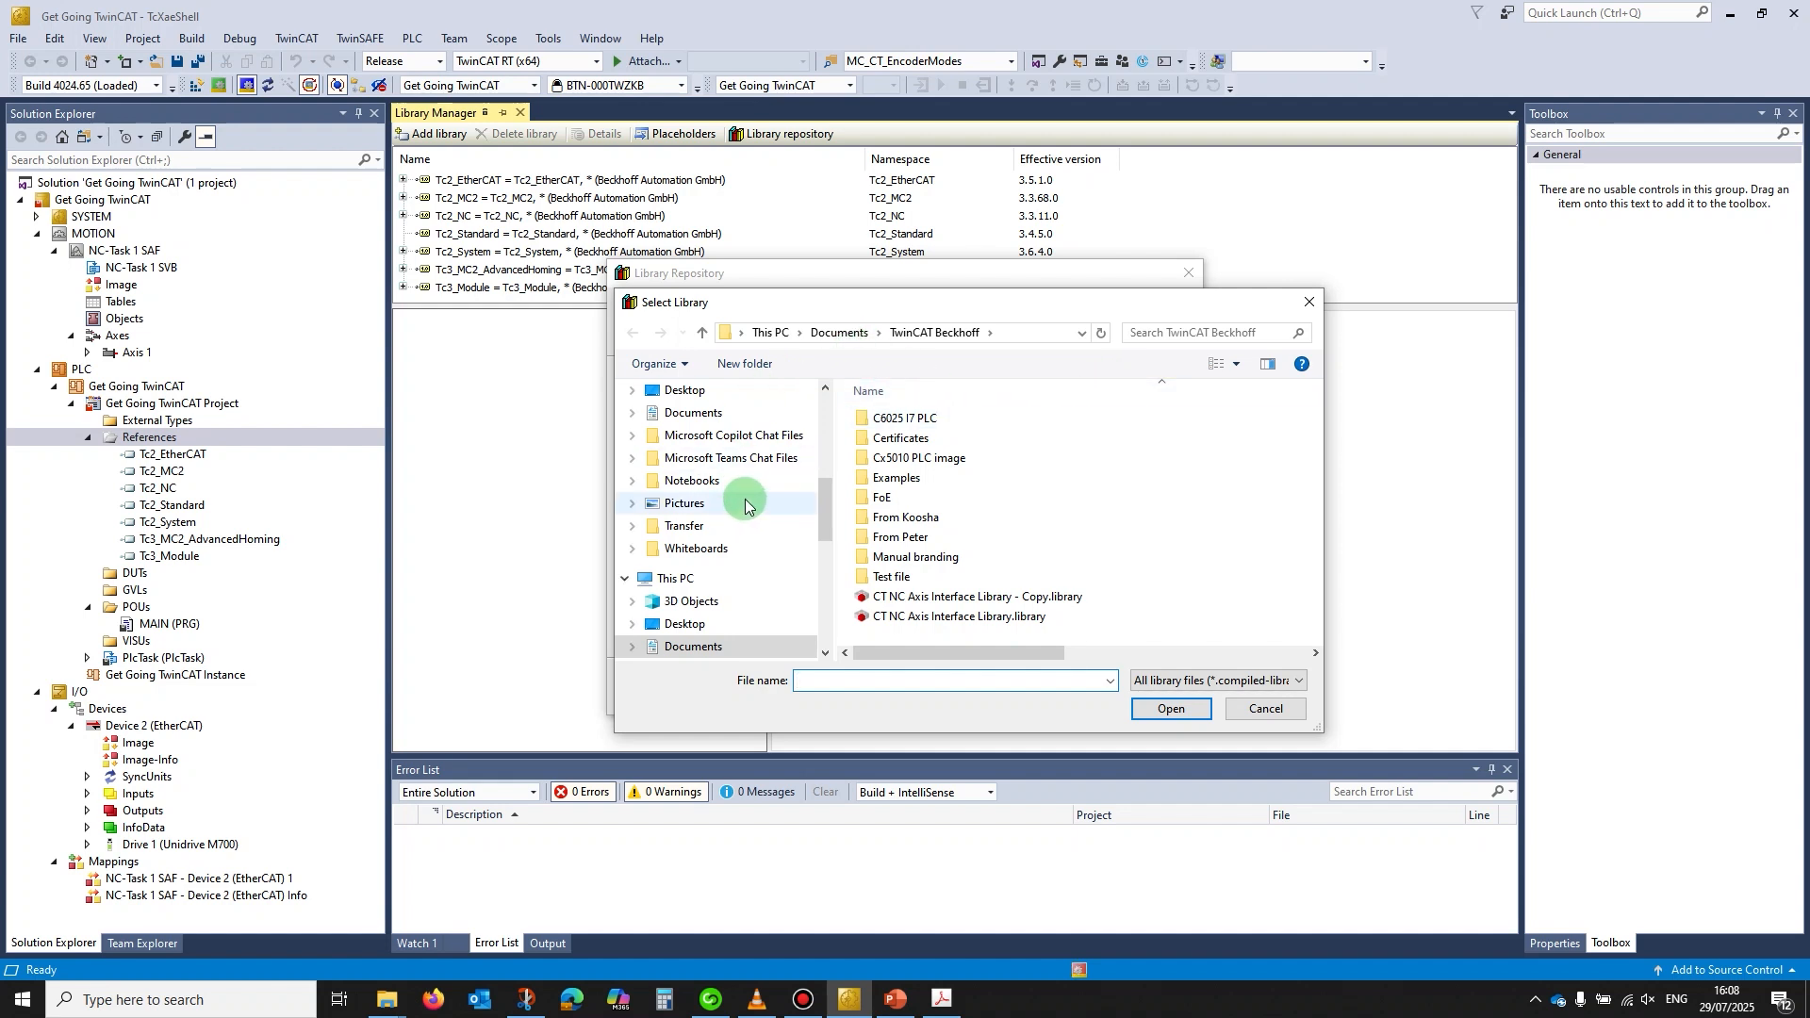
{"action": "left_click", "coordinate": [955, 619]}
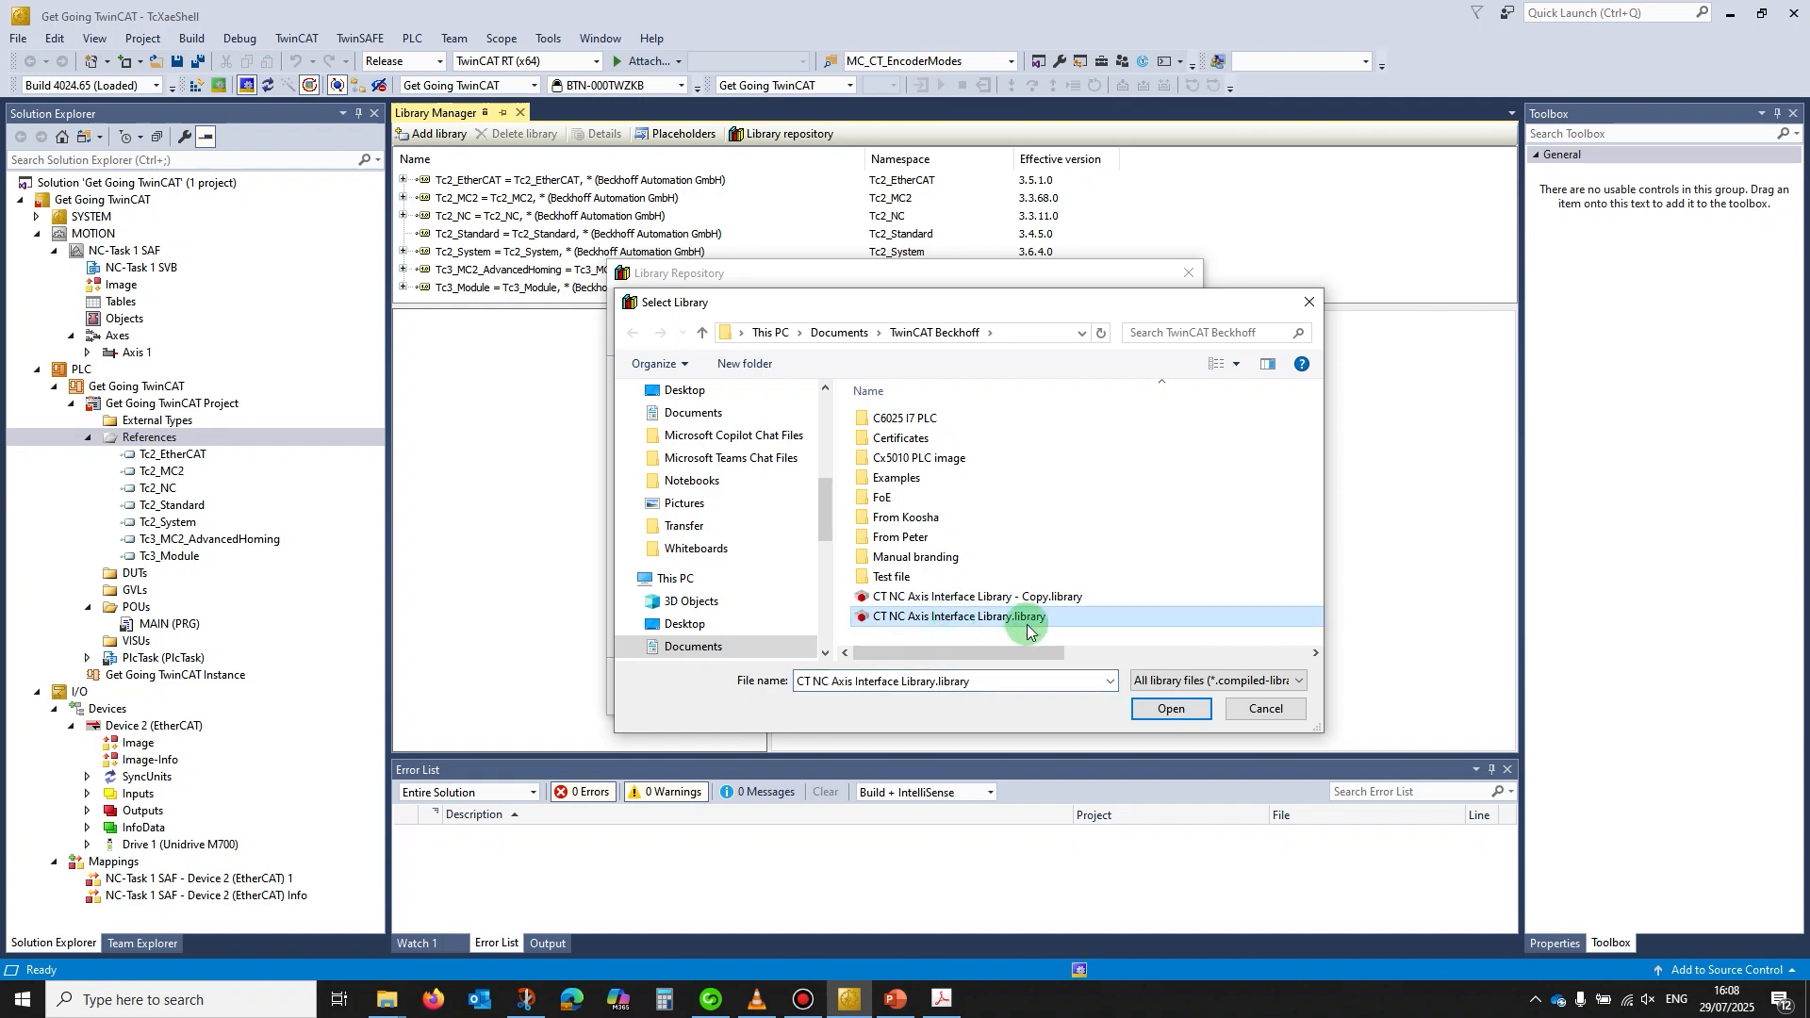
{"action": "left_click", "coordinate": [1171, 709]}
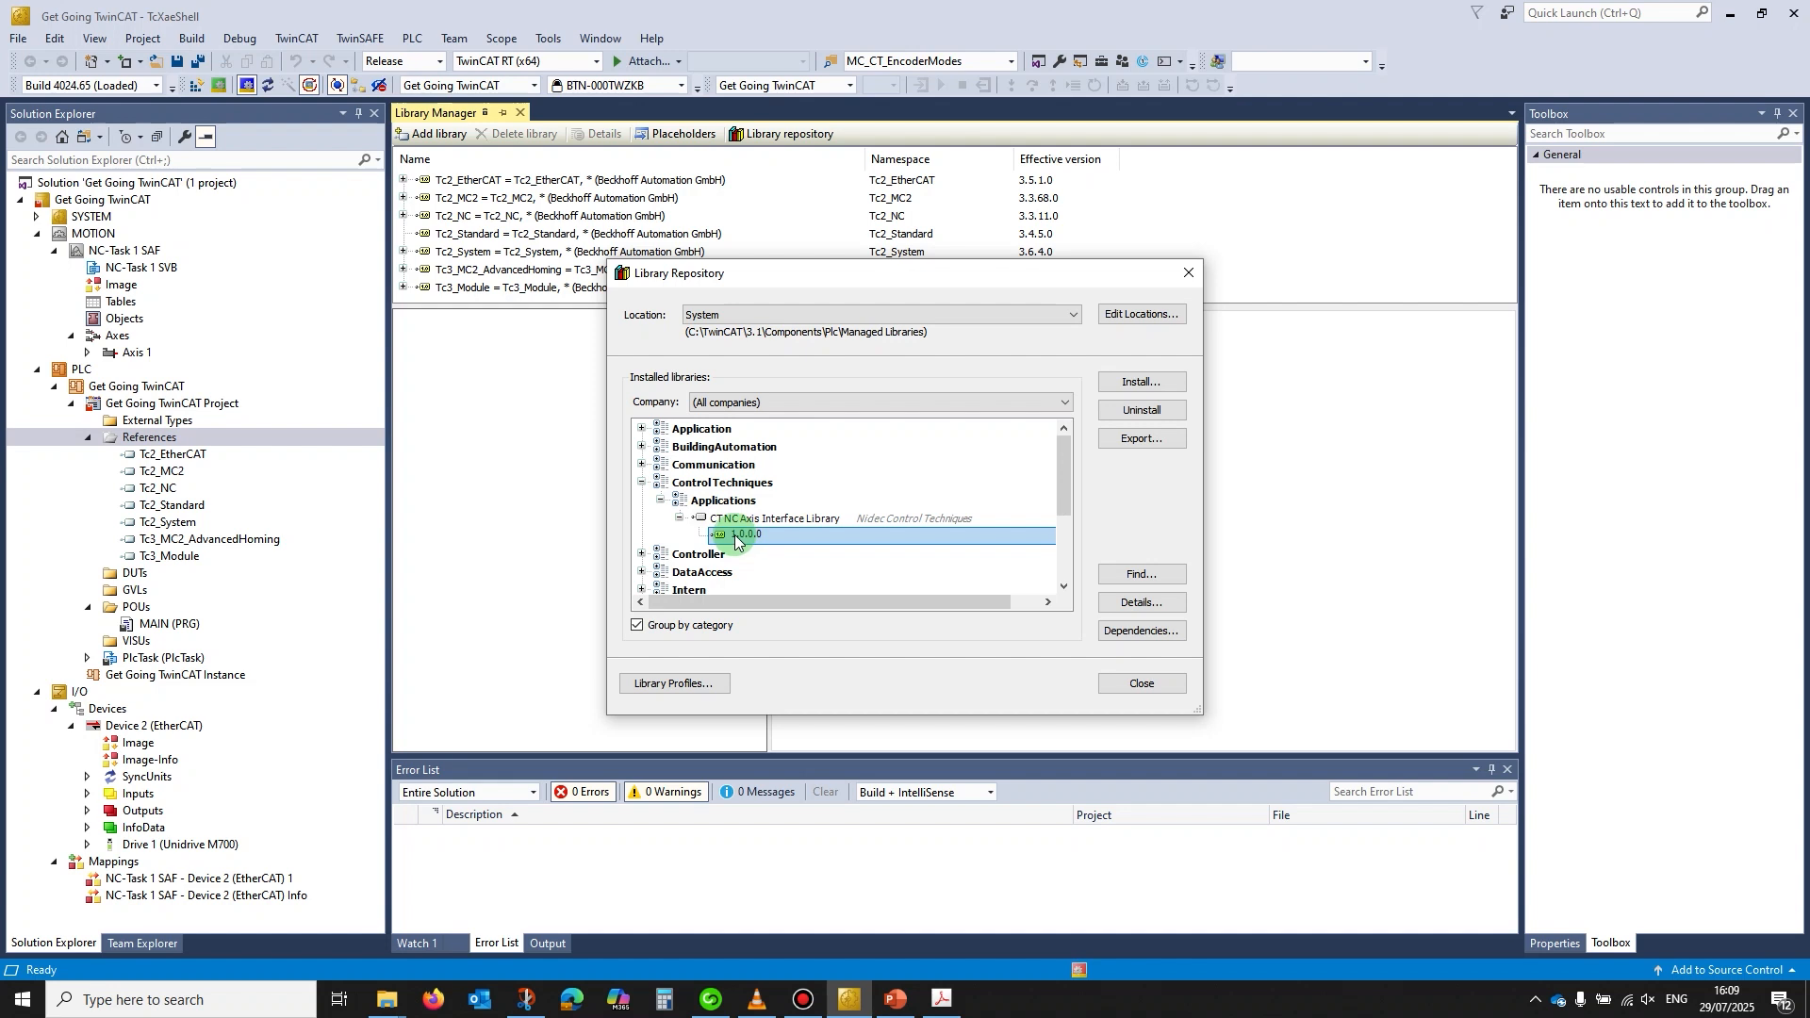
Add the CT NC Axis Interface Library from the Control Techniques Applications category to the PLC project's references
{"action": "left_click", "coordinate": [429, 133]}
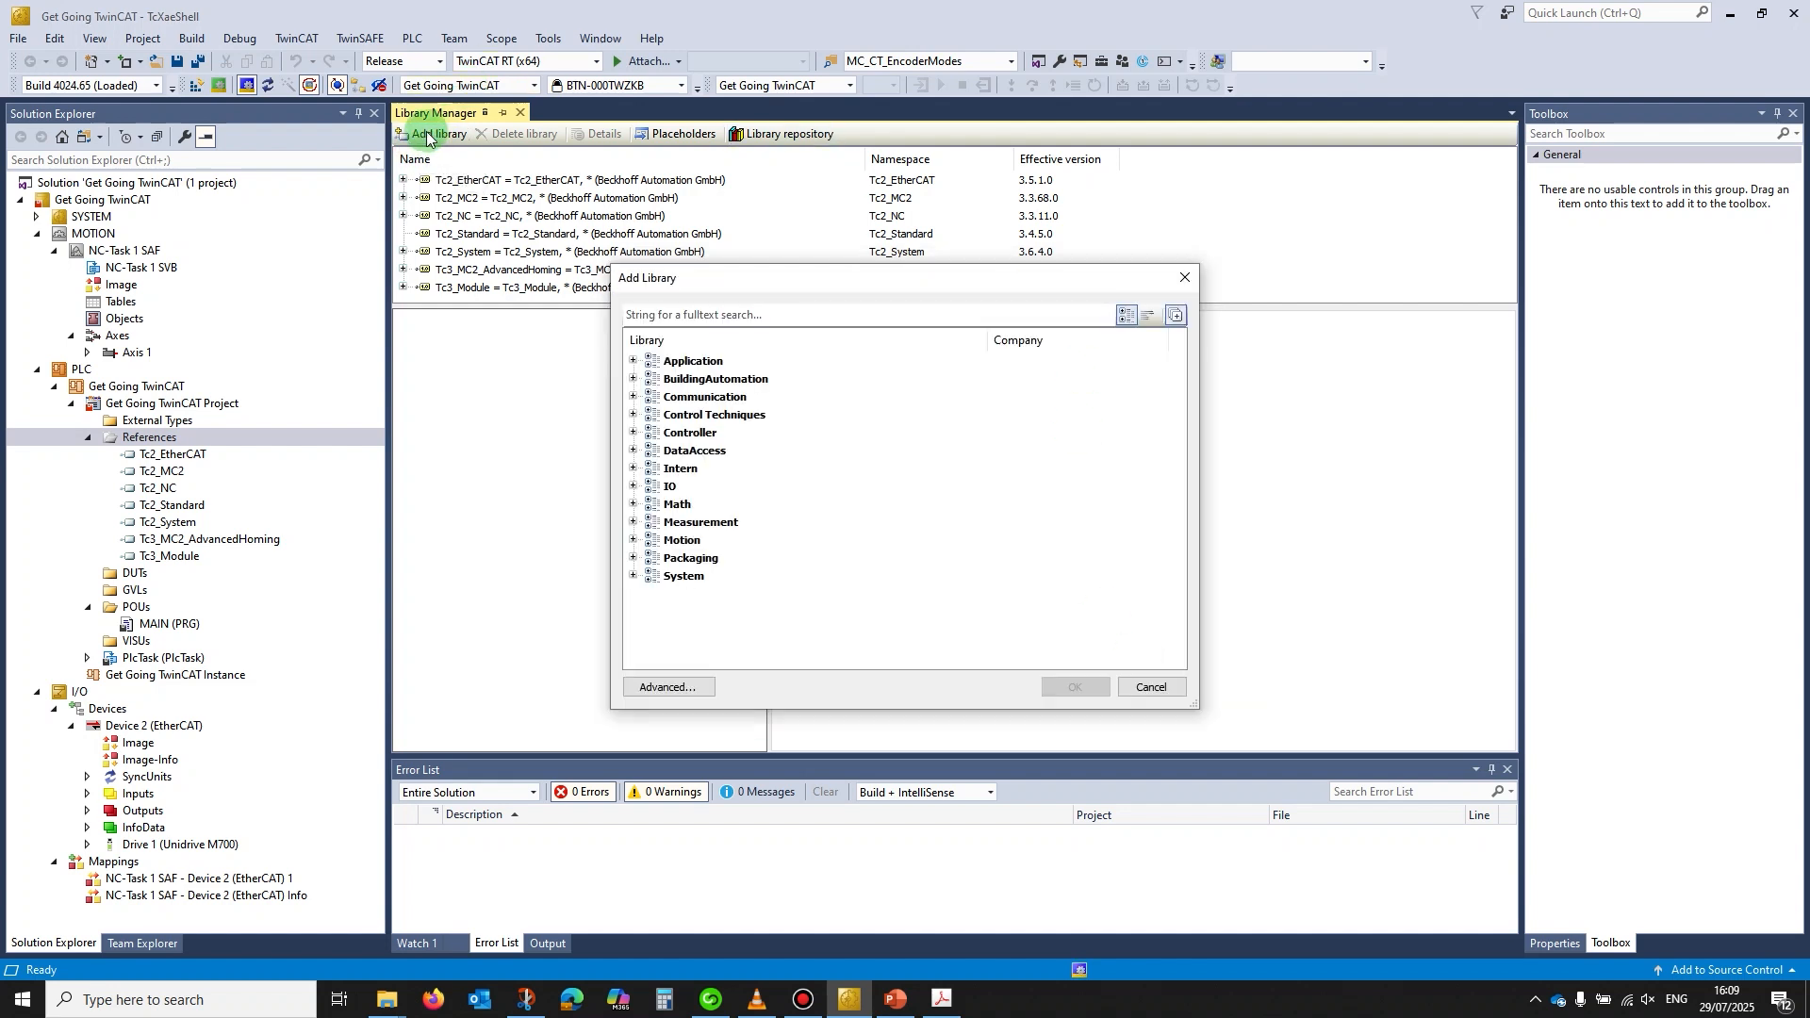
{"action": "left_click", "coordinate": [632, 416]}
{"action": "left_click", "coordinate": [651, 432]}
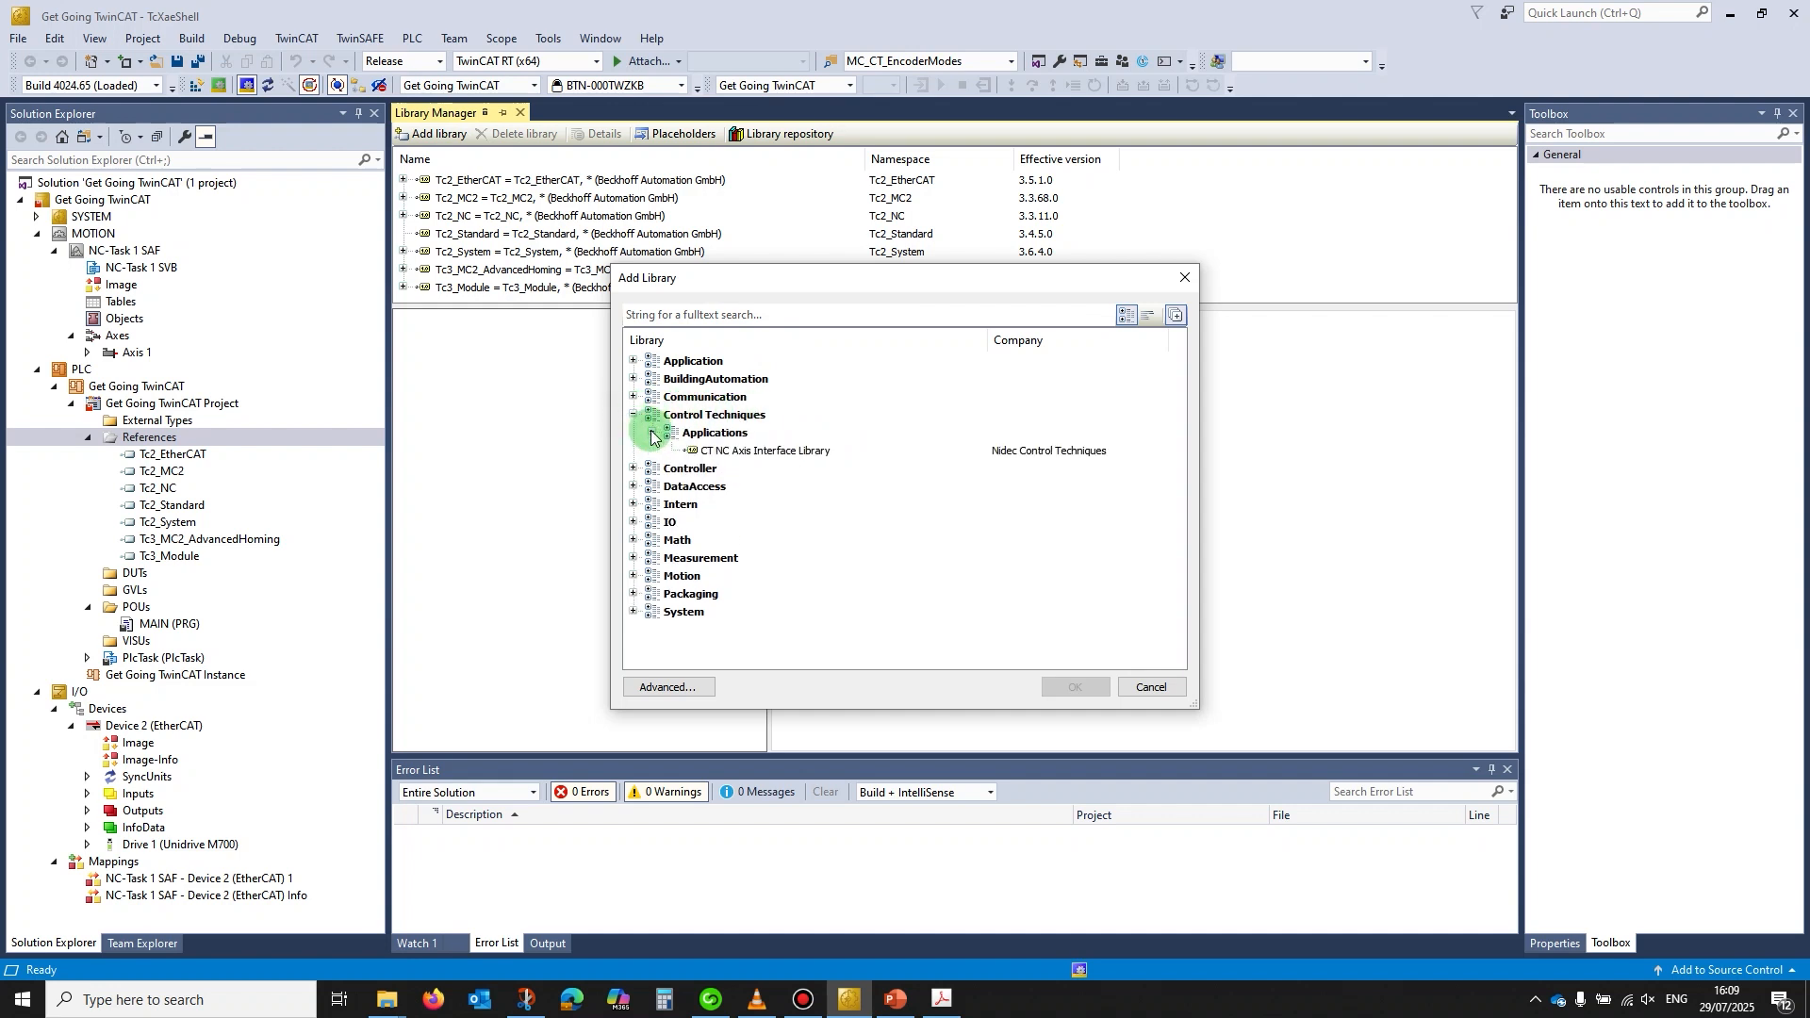
{"action": "left_click", "coordinate": [755, 451]}
{"action": "left_click", "coordinate": [1065, 686]}
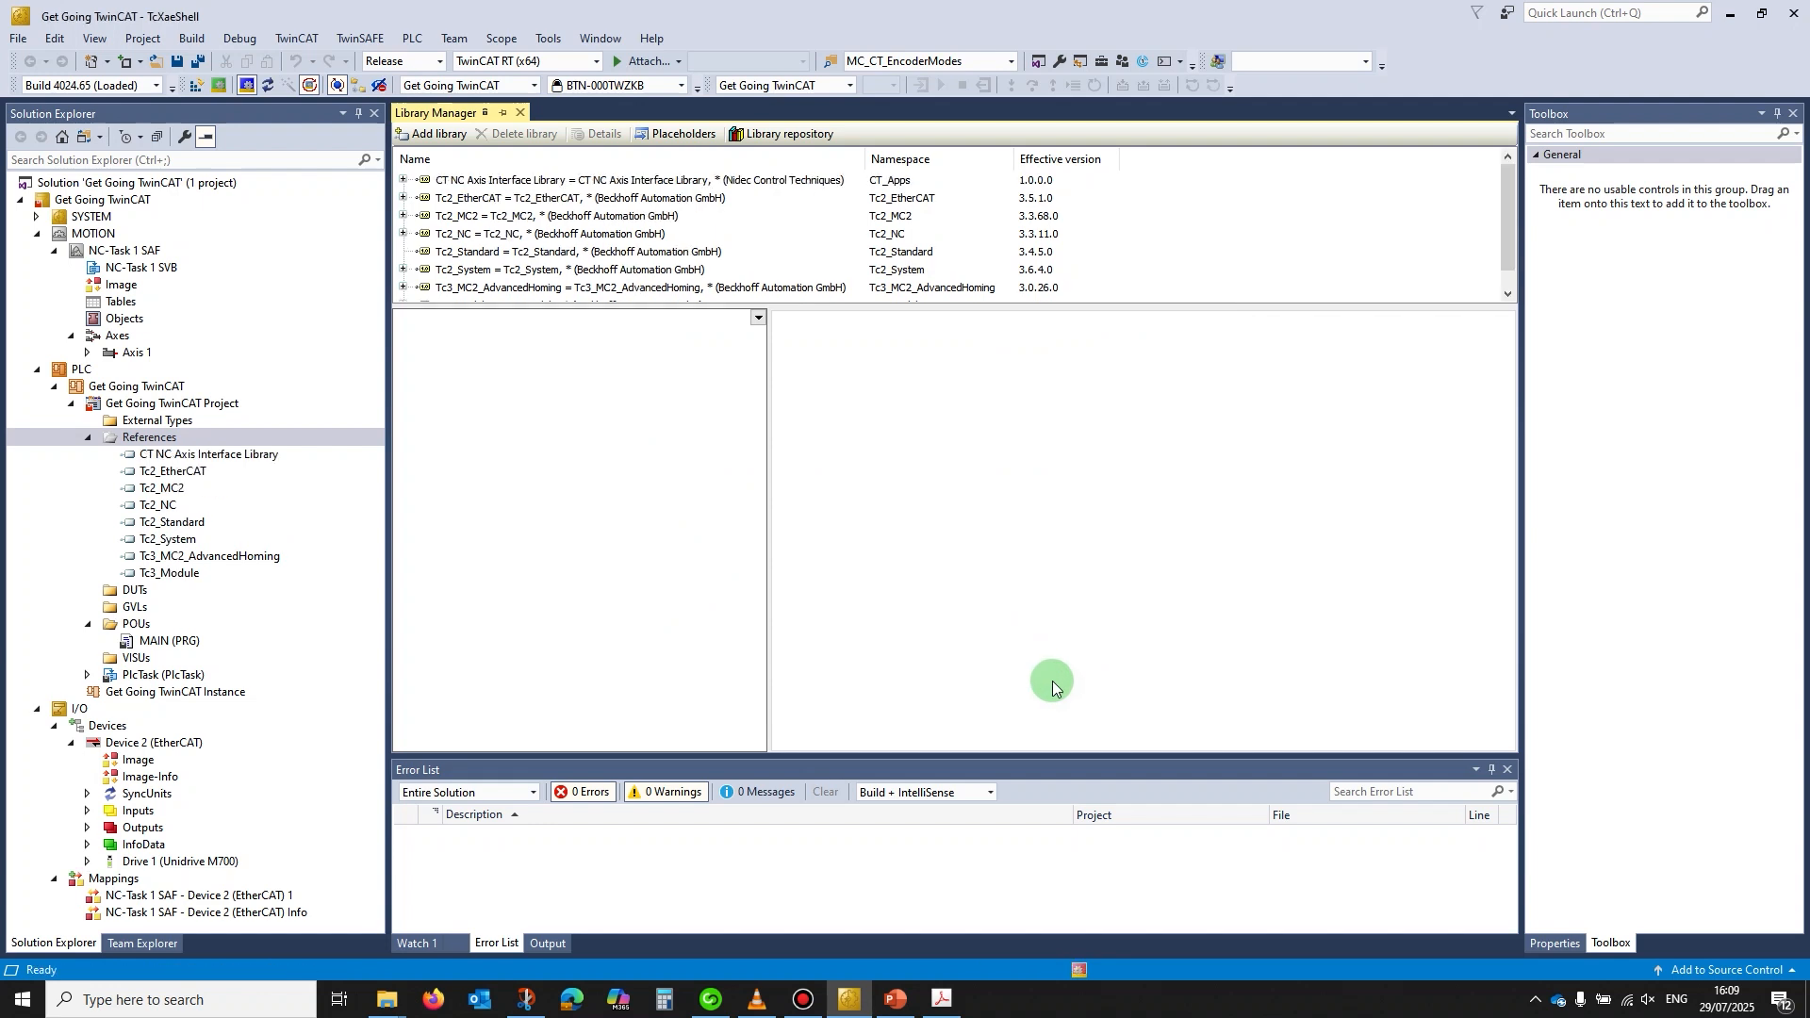
{"action": "left_click", "coordinate": [85, 439]}
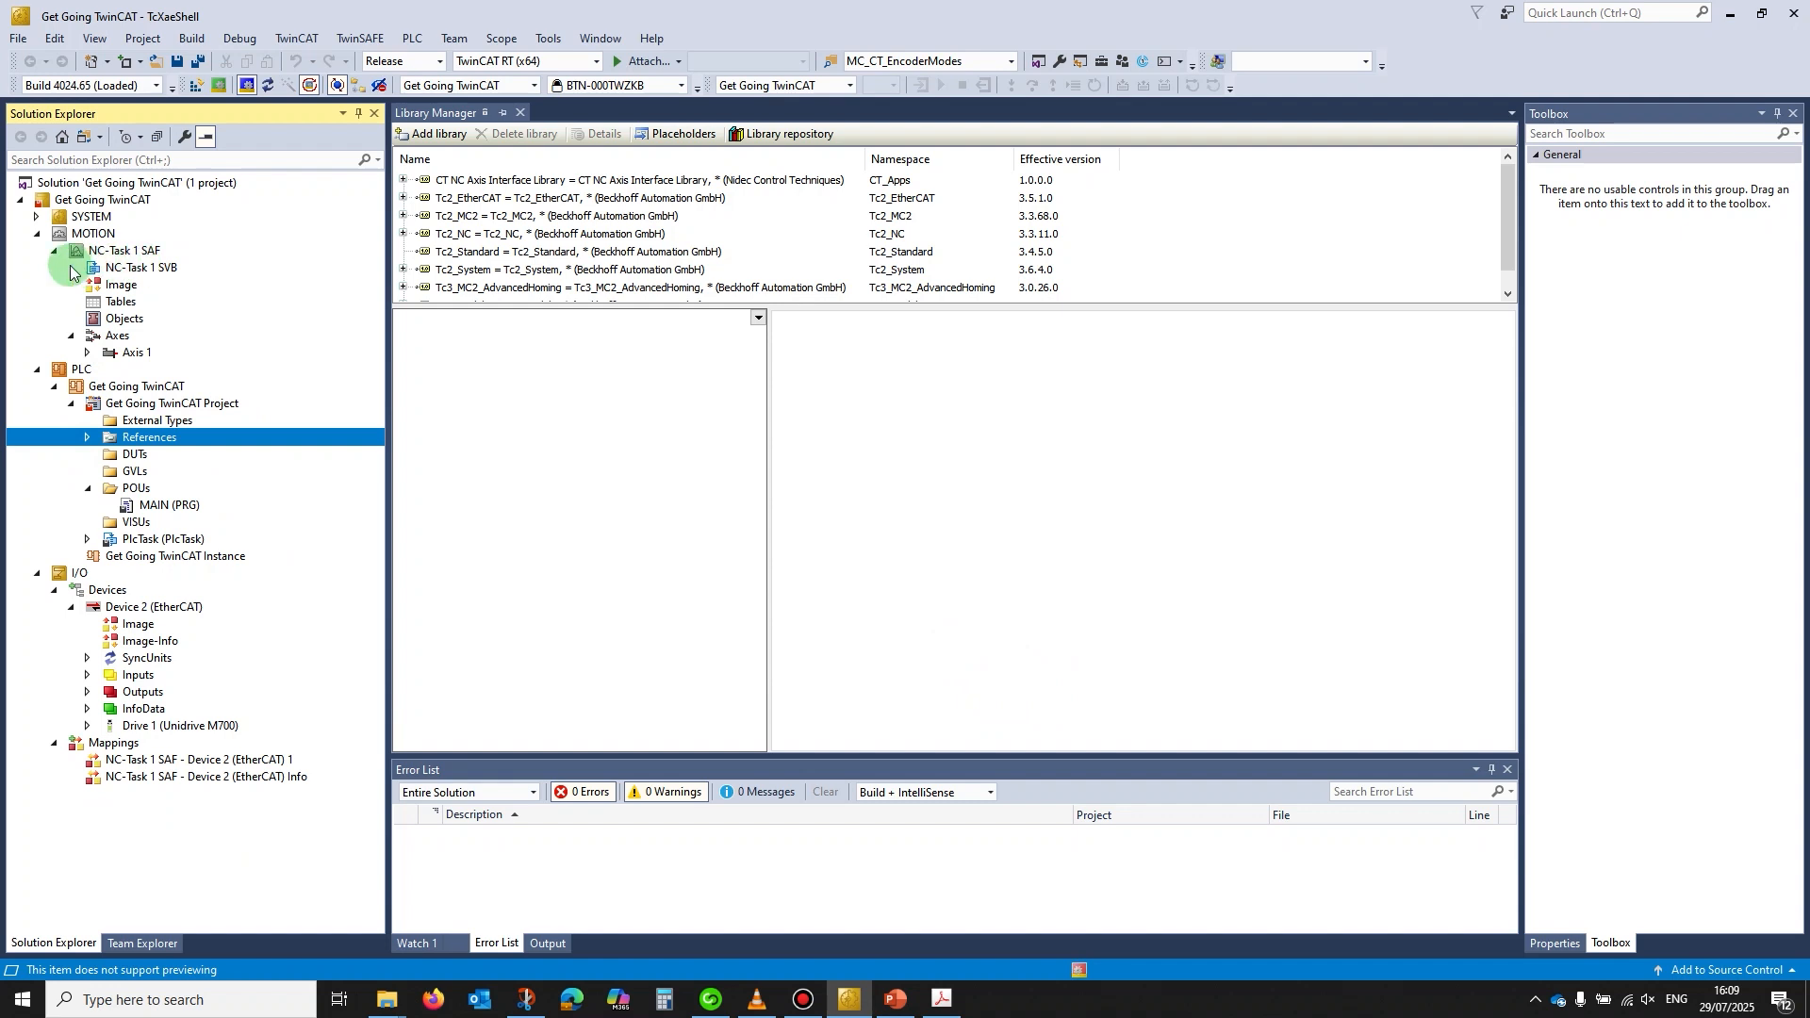
Set the cycle ticks of NC-Task 1 SVB to 1, giving a 1.000 ms cycle time
{"action": "left_click", "coordinate": [129, 273]}
{"action": "left_click", "coordinate": [533, 263]}
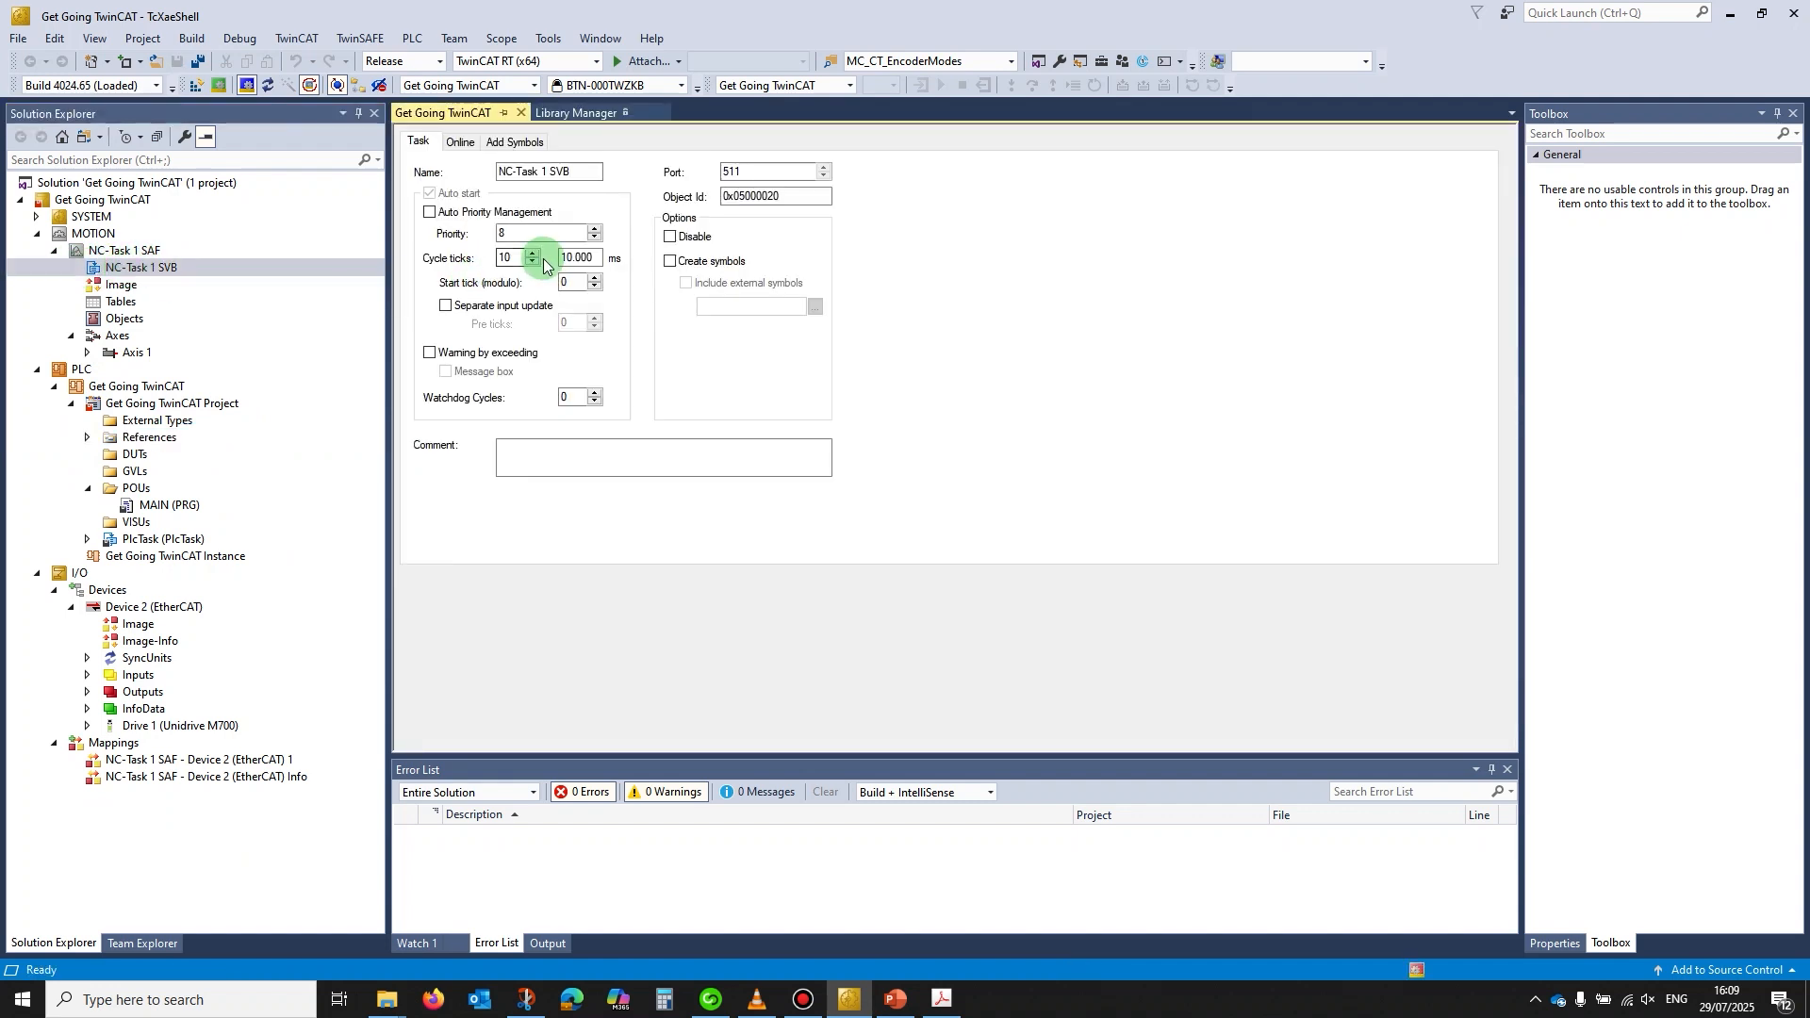
{"action": "left_click", "coordinate": [533, 264]}
{"action": "left_click", "coordinate": [532, 263]}
{"action": "left_click", "coordinate": [533, 263]}
{"action": "left_click", "coordinate": [533, 263]}
{"action": "left_click", "coordinate": [532, 263]}
{"action": "left_click", "coordinate": [533, 263]}
{"action": "left_click", "coordinate": [532, 263]}
{"action": "left_click", "coordinate": [533, 263]}
{"action": "left_click", "coordinate": [533, 263]}
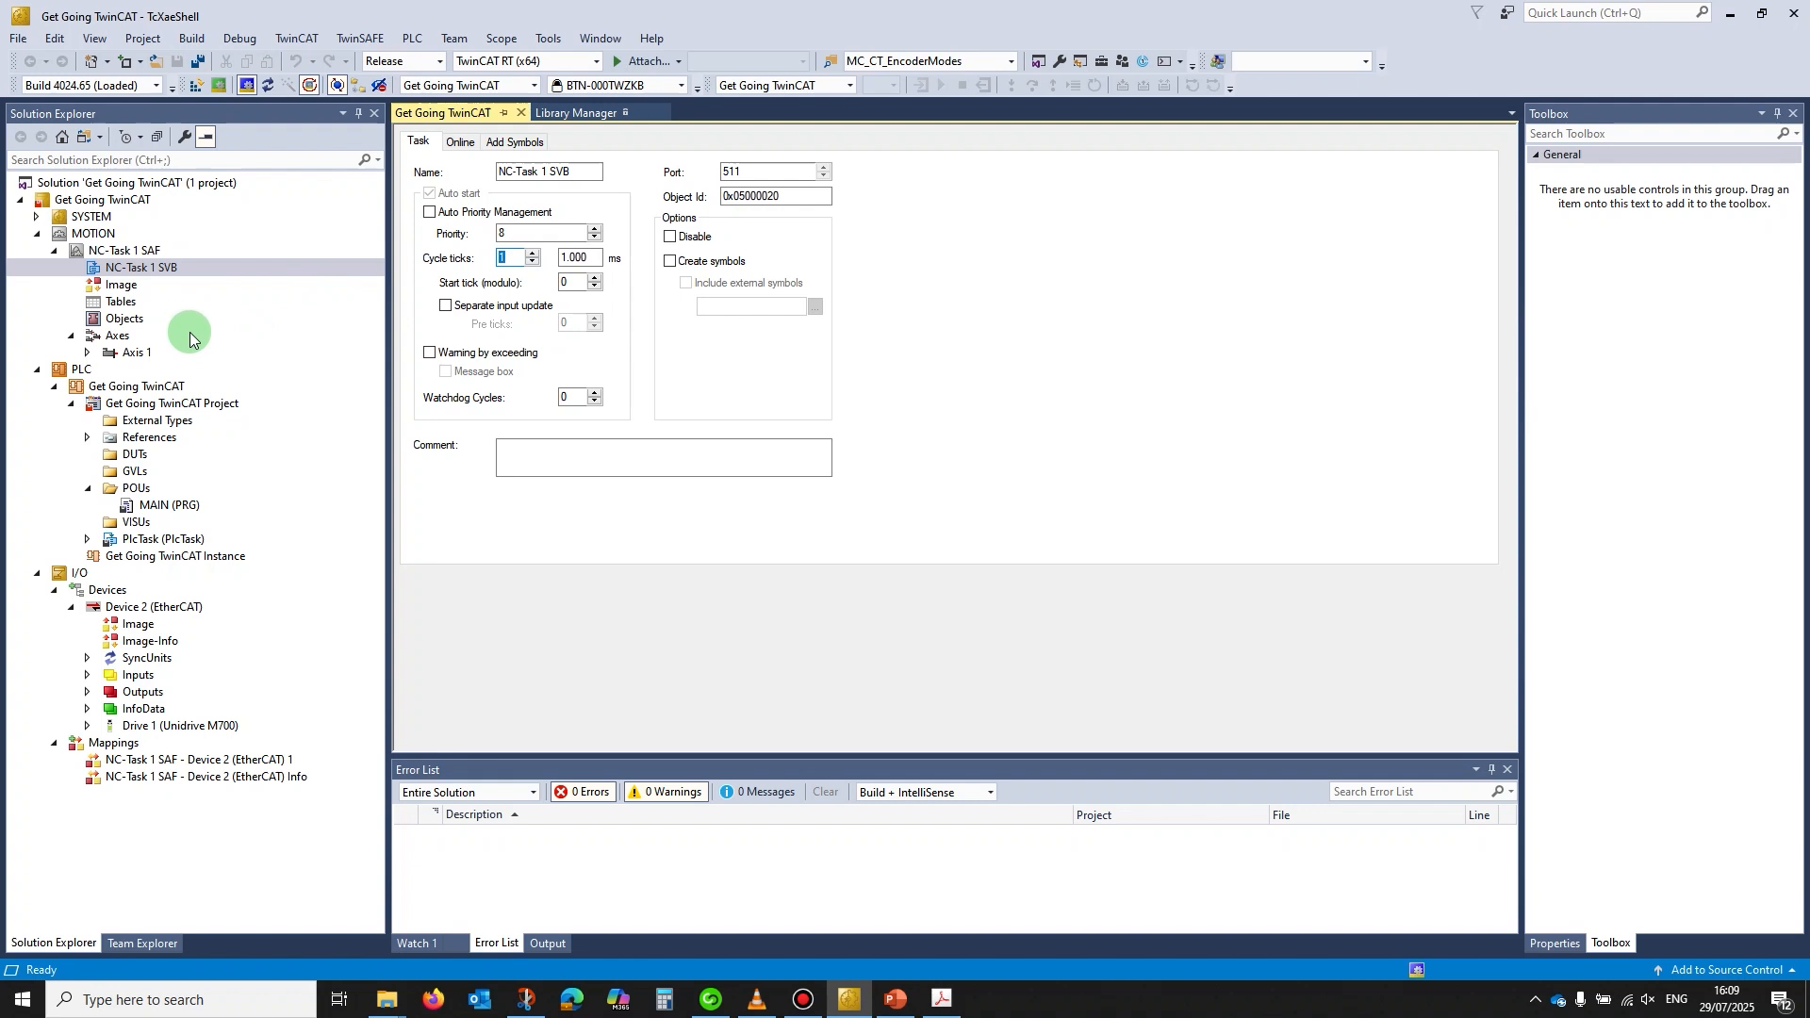
Set the cycle ticks of the PLC project's PlcTask to 1, giving a 1.000 ms cycle time
{"action": "left_click", "coordinate": [86, 539]}
{"action": "double_click", "coordinate": [145, 543]}
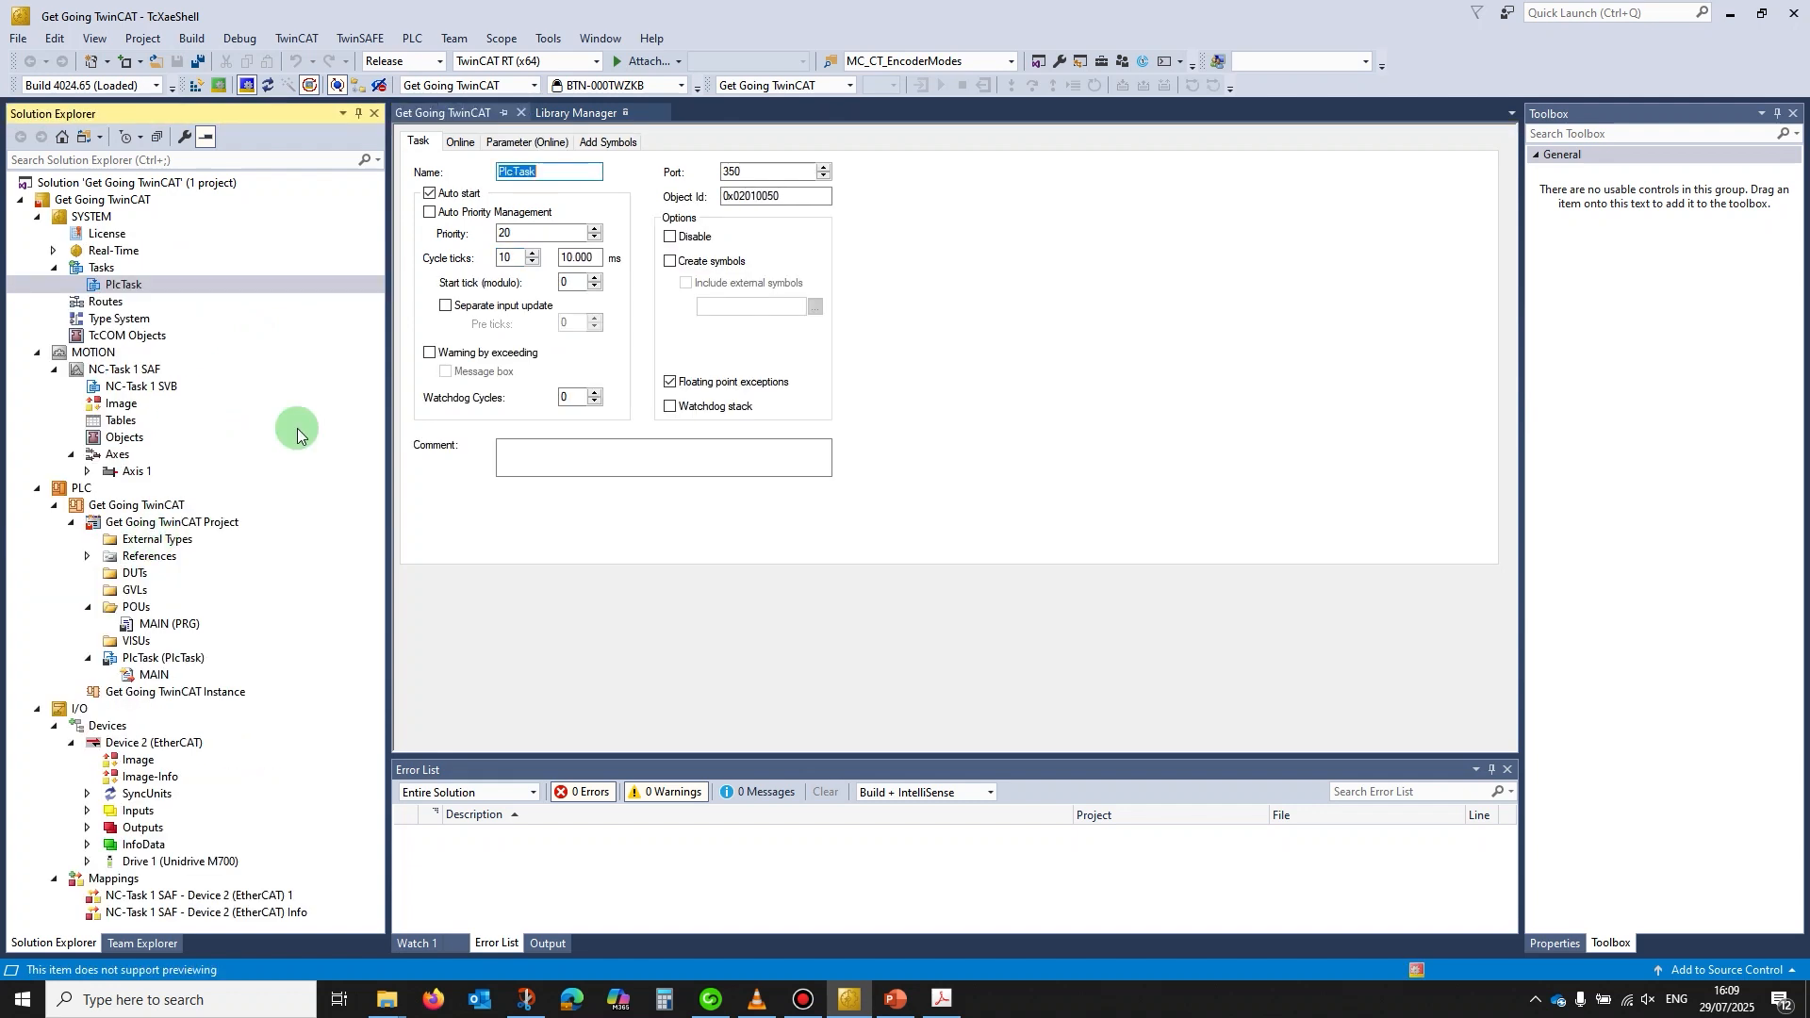
{"action": "left_click", "coordinate": [531, 262]}
{"action": "left_click", "coordinate": [530, 261]}
{"action": "left_click", "coordinate": [531, 262]}
{"action": "left_click", "coordinate": [531, 261]}
{"action": "left_click", "coordinate": [531, 261]}
{"action": "left_click", "coordinate": [531, 261]}
{"action": "left_click", "coordinate": [531, 261]}
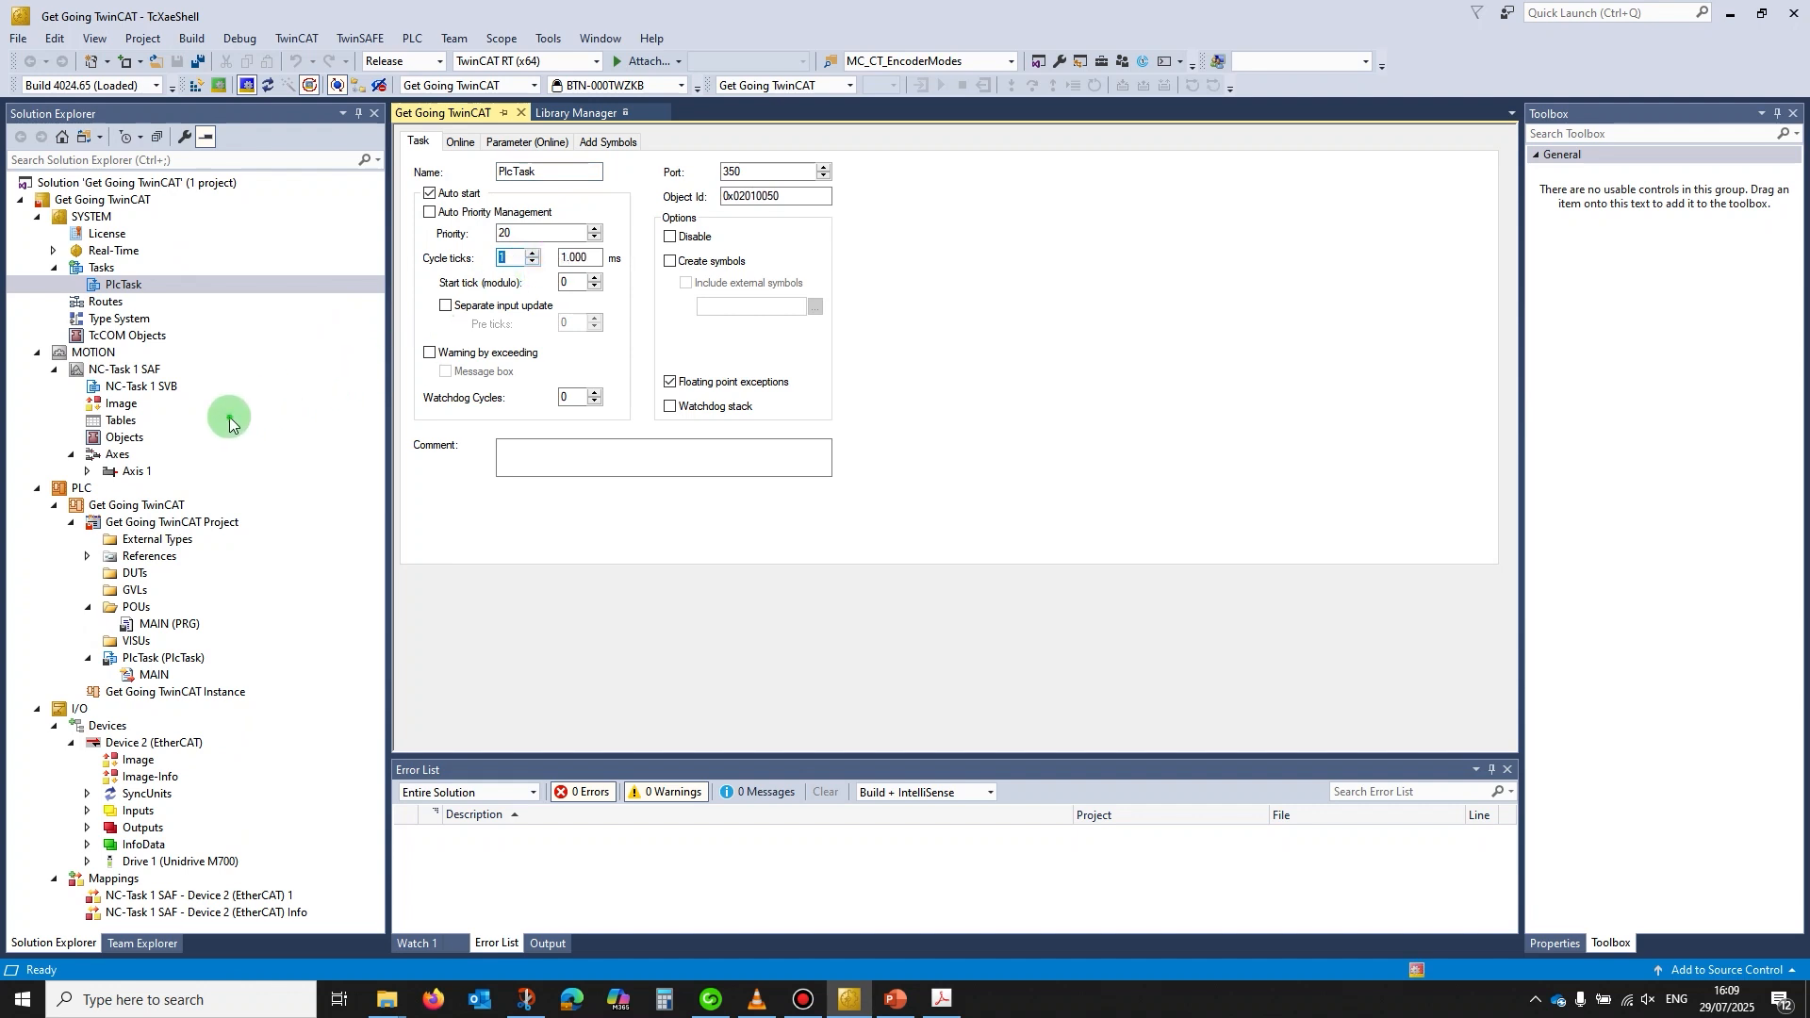
Compare the priority and cycle time settings of PlcTask and NC-Task 1 SVB
{"action": "left_click", "coordinate": [229, 420]}
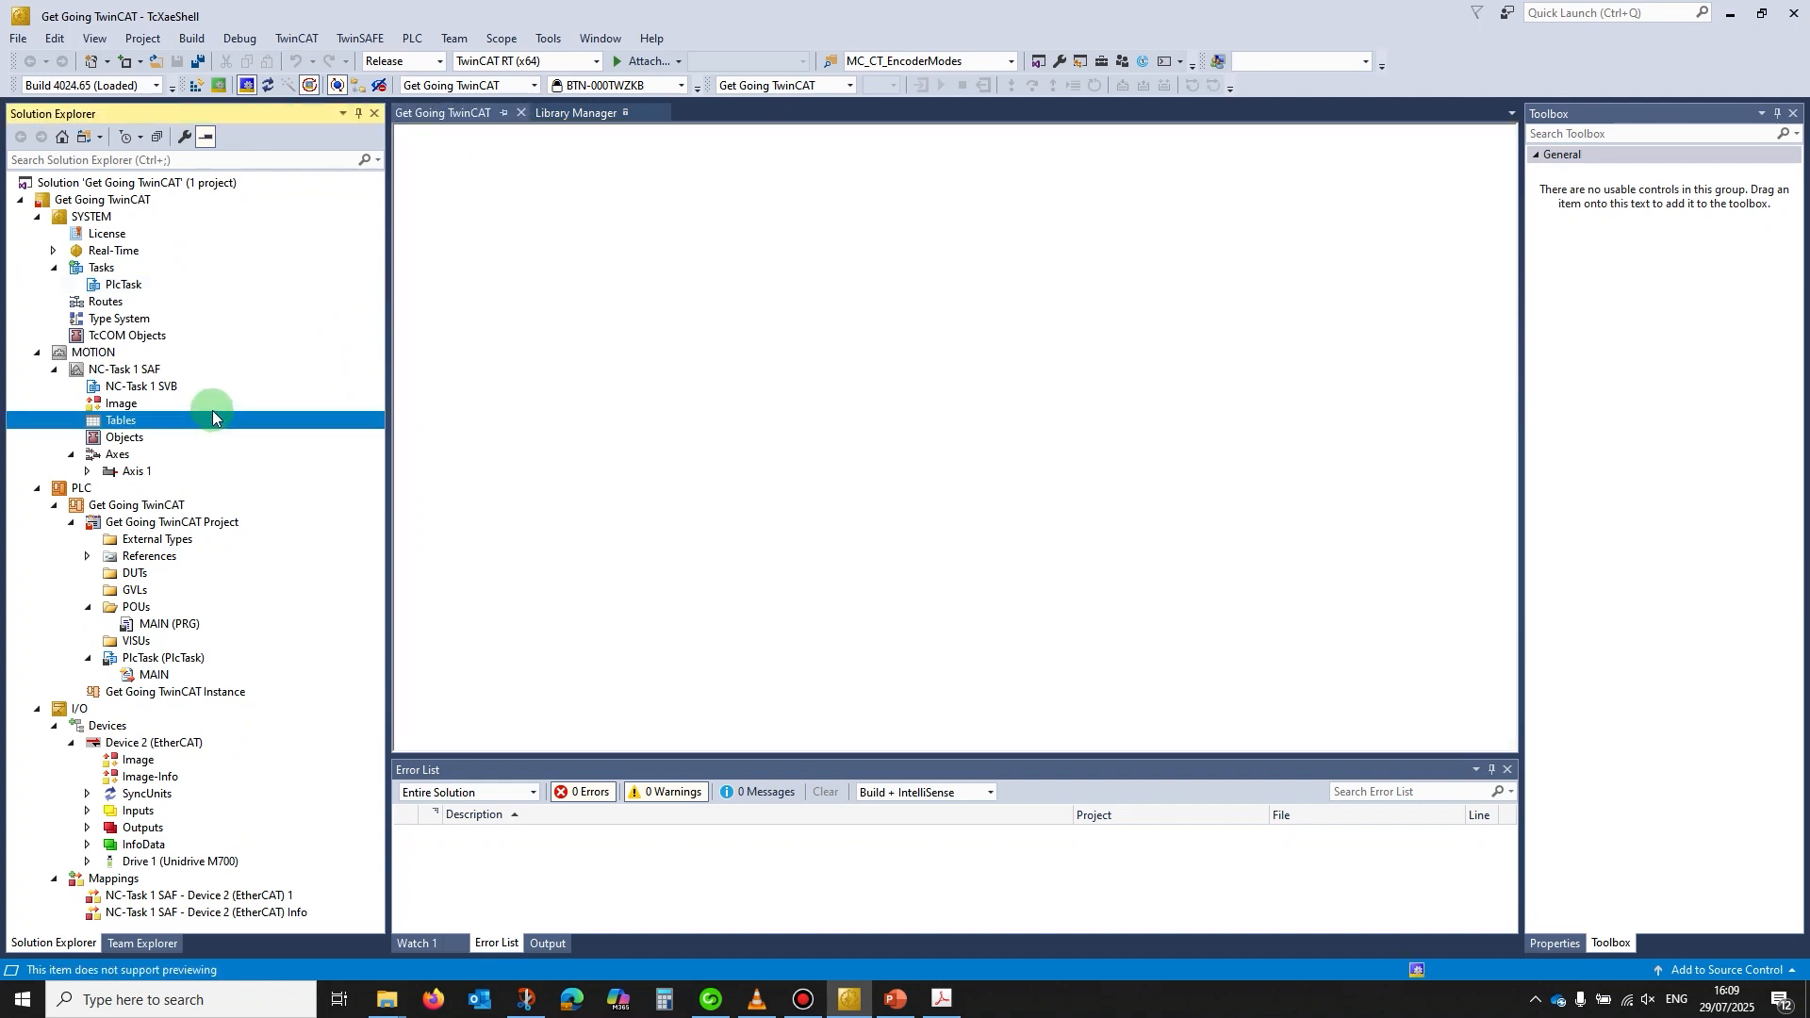
{"action": "double_click", "coordinate": [158, 659]}
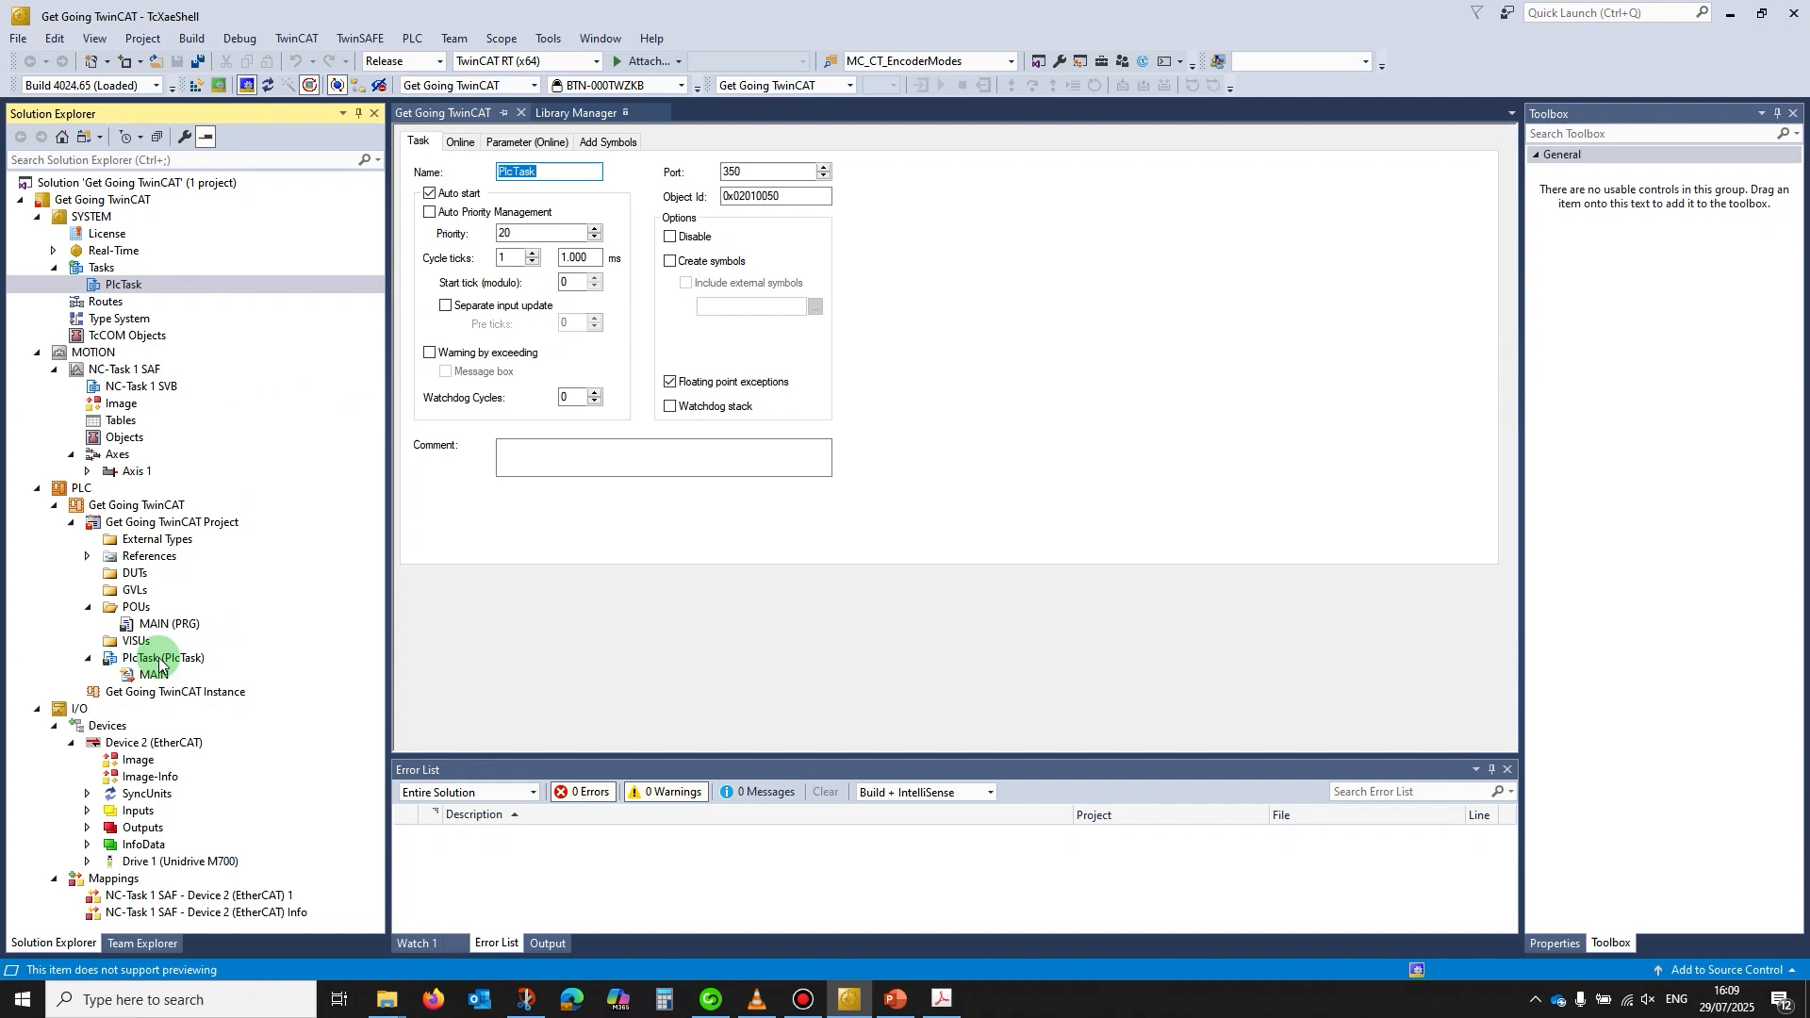
{"action": "left_click", "coordinate": [138, 388]}
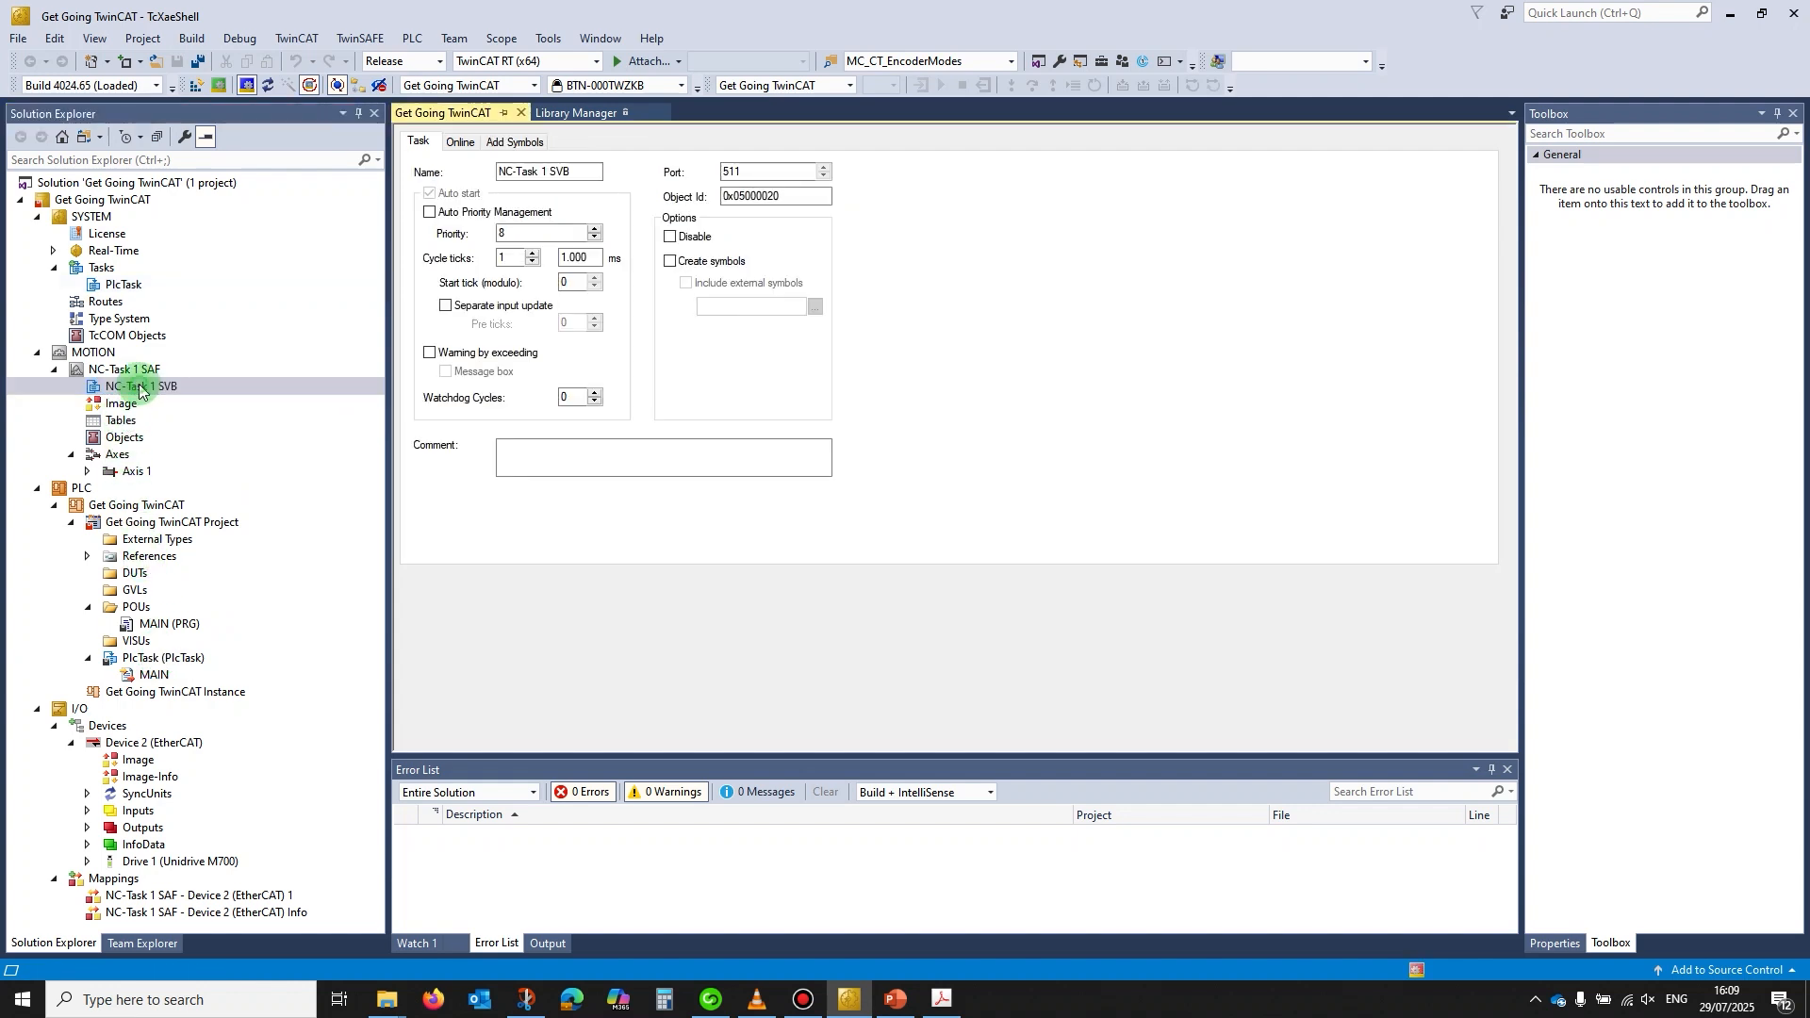
{"action": "left_click", "coordinate": [128, 284]}
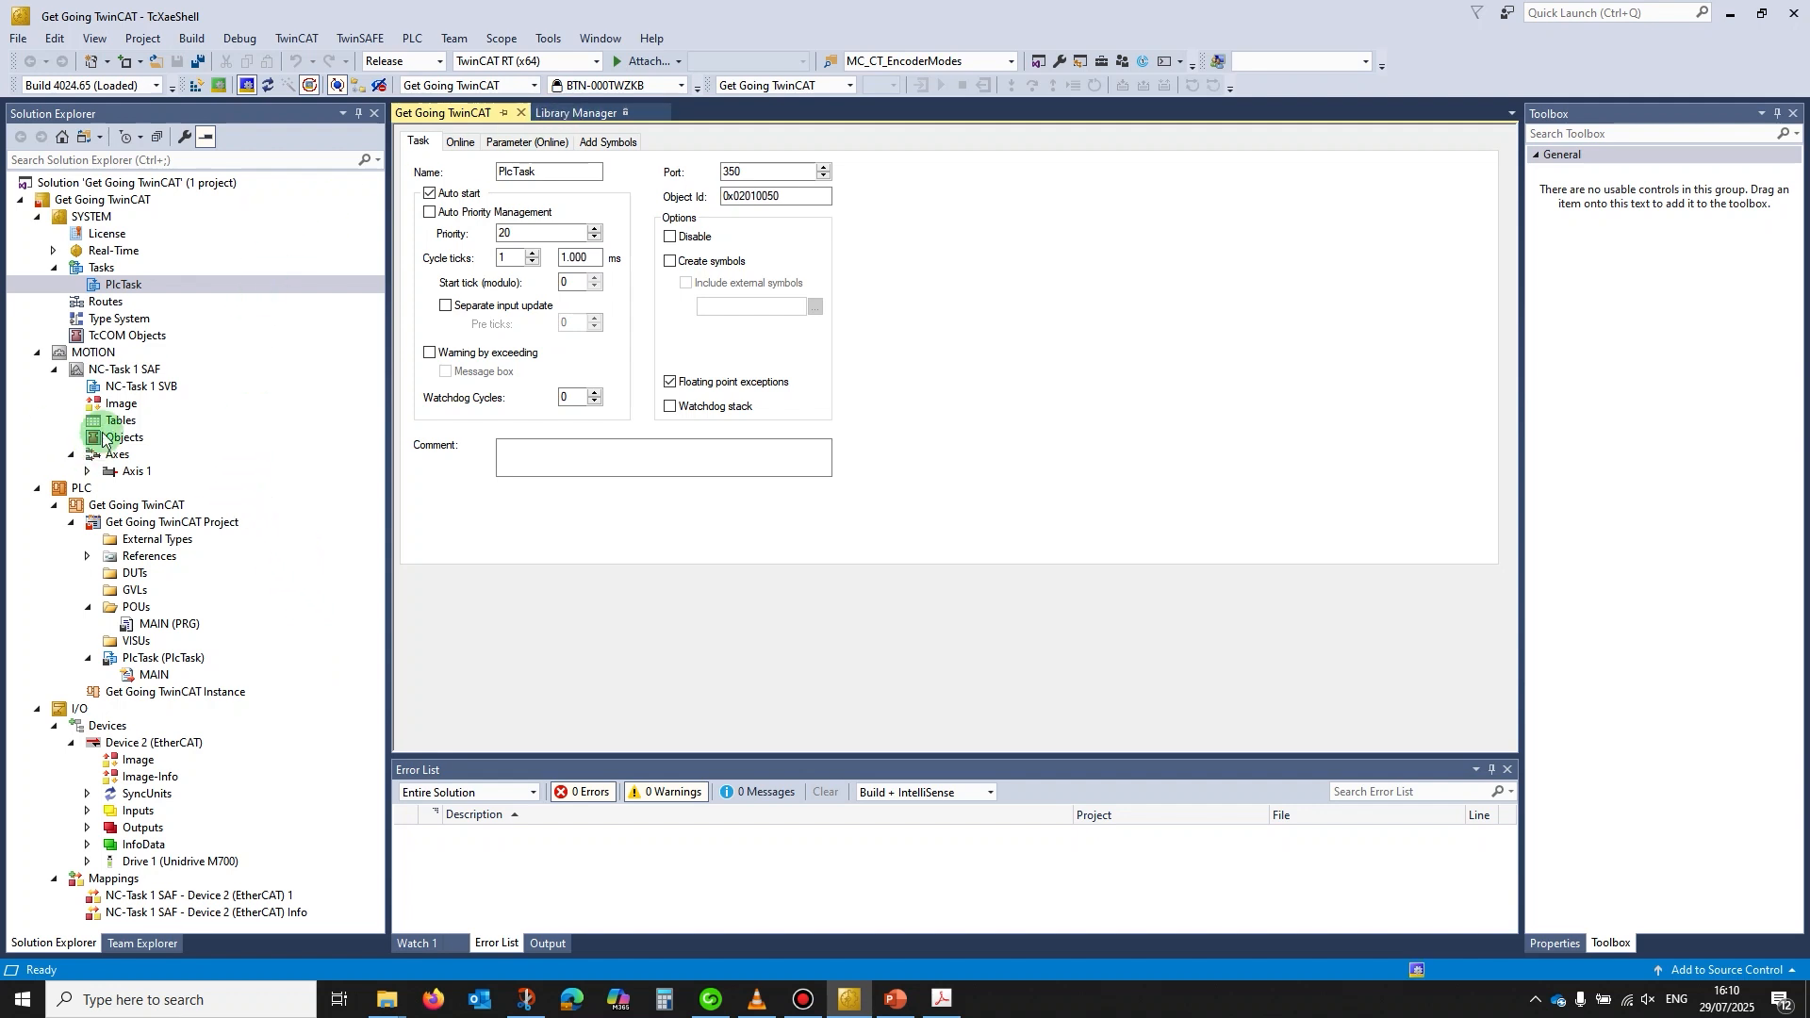
Open the MAIN program and insert an empty line inside its VAR declaration block
{"action": "left_click", "coordinate": [156, 625]}
{"action": "double_click", "coordinate": [155, 626]}
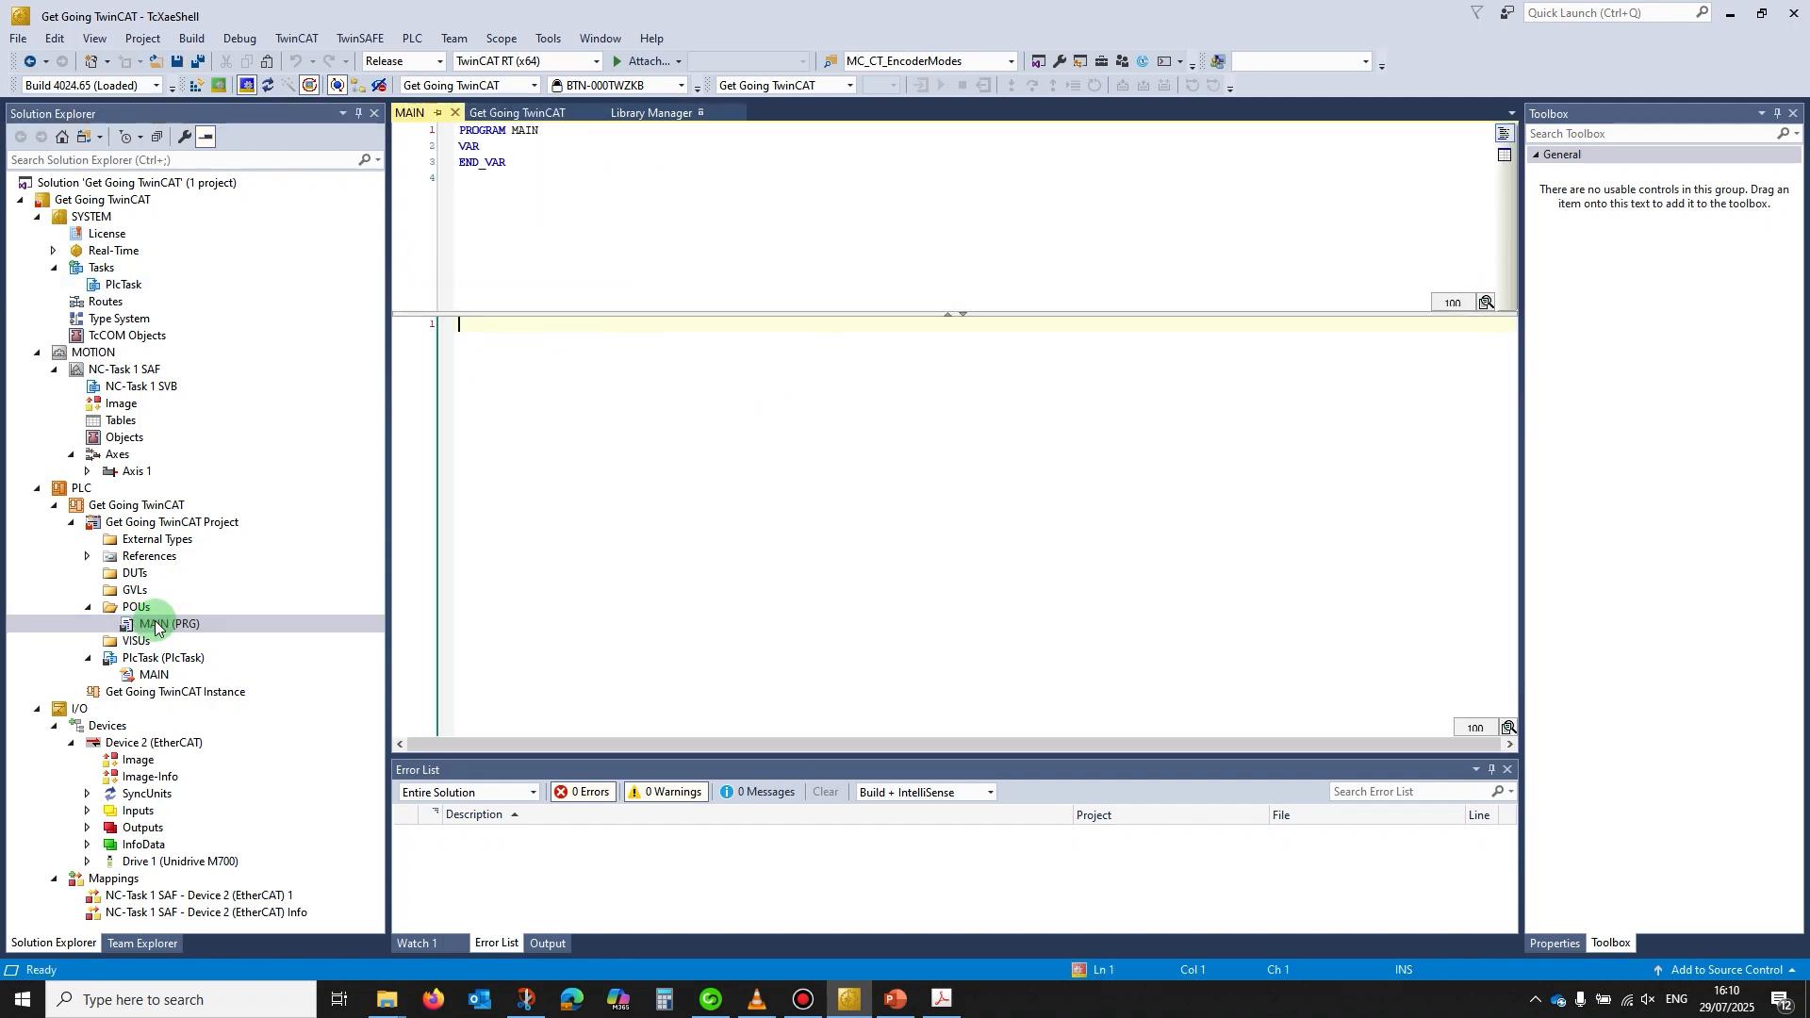
{"action": "left_click", "coordinate": [514, 149]}
{"action": "key", "text": "Return"}
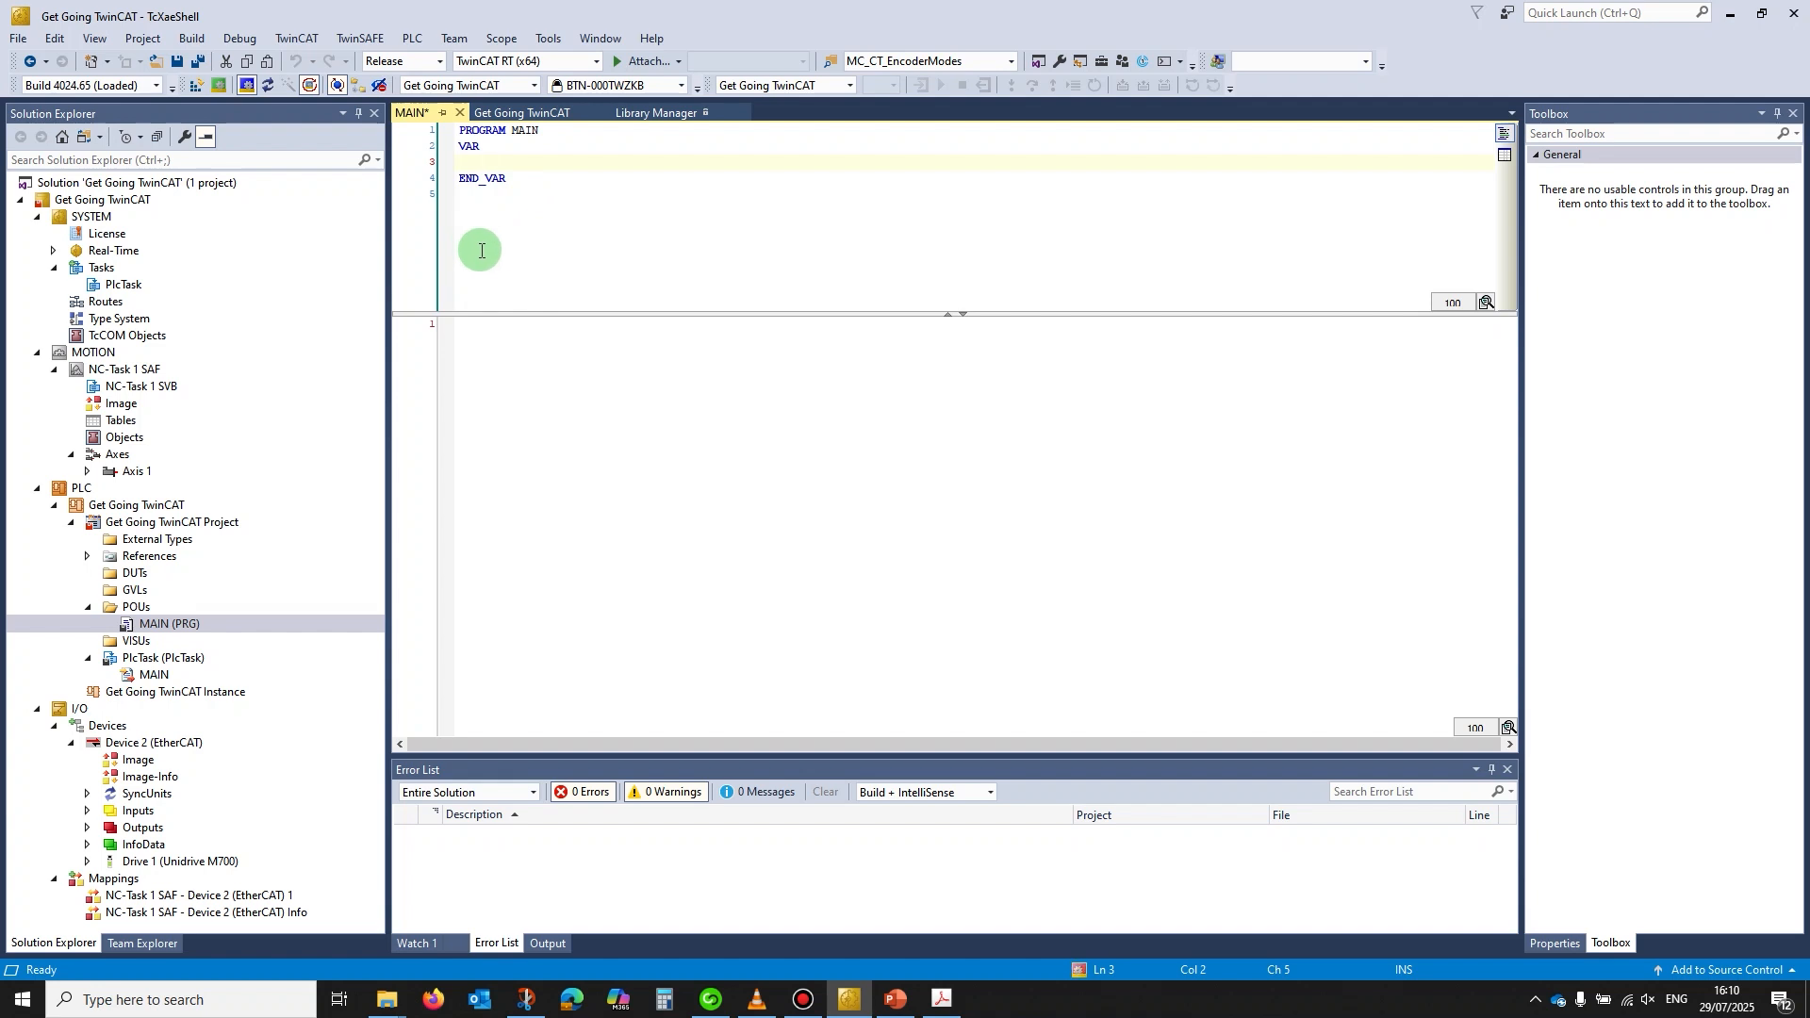
Examine the Motion Interface and Master Reference function blocks in the CT NC Axis Interface Library
{"action": "left_click", "coordinate": [650, 112]}
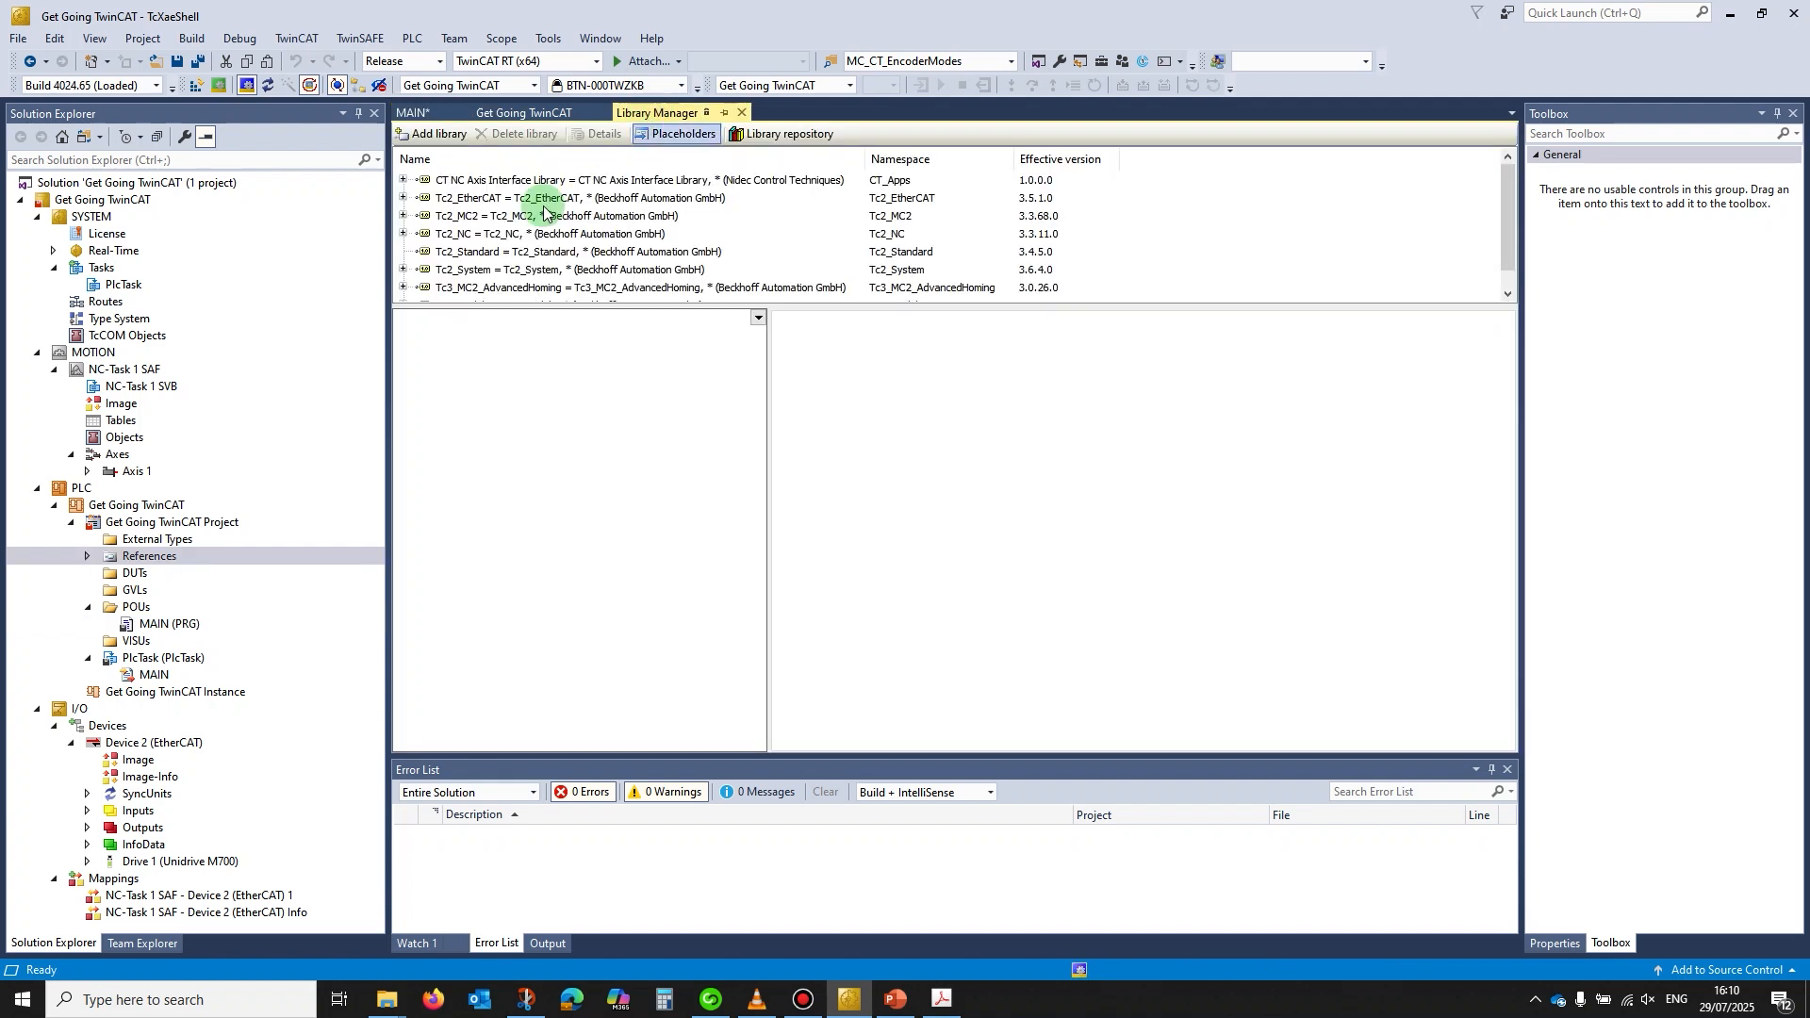
{"action": "left_click", "coordinate": [443, 180]}
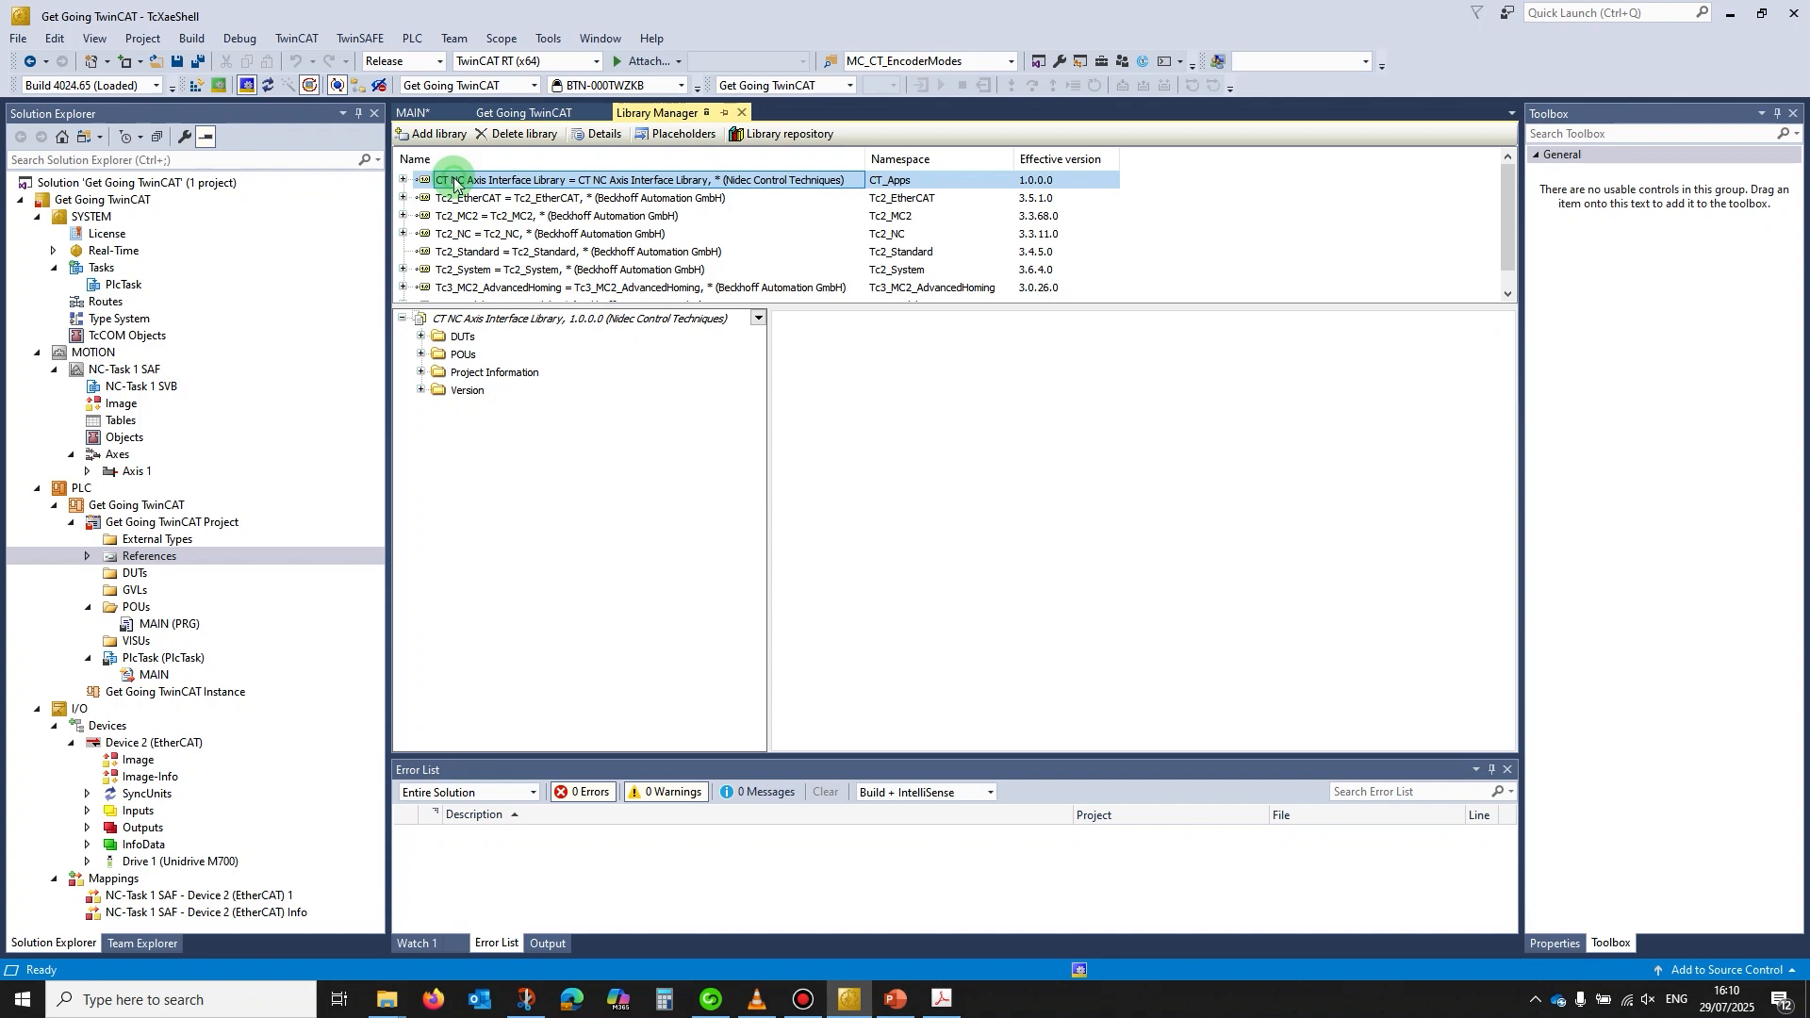
{"action": "left_click", "coordinate": [422, 354]}
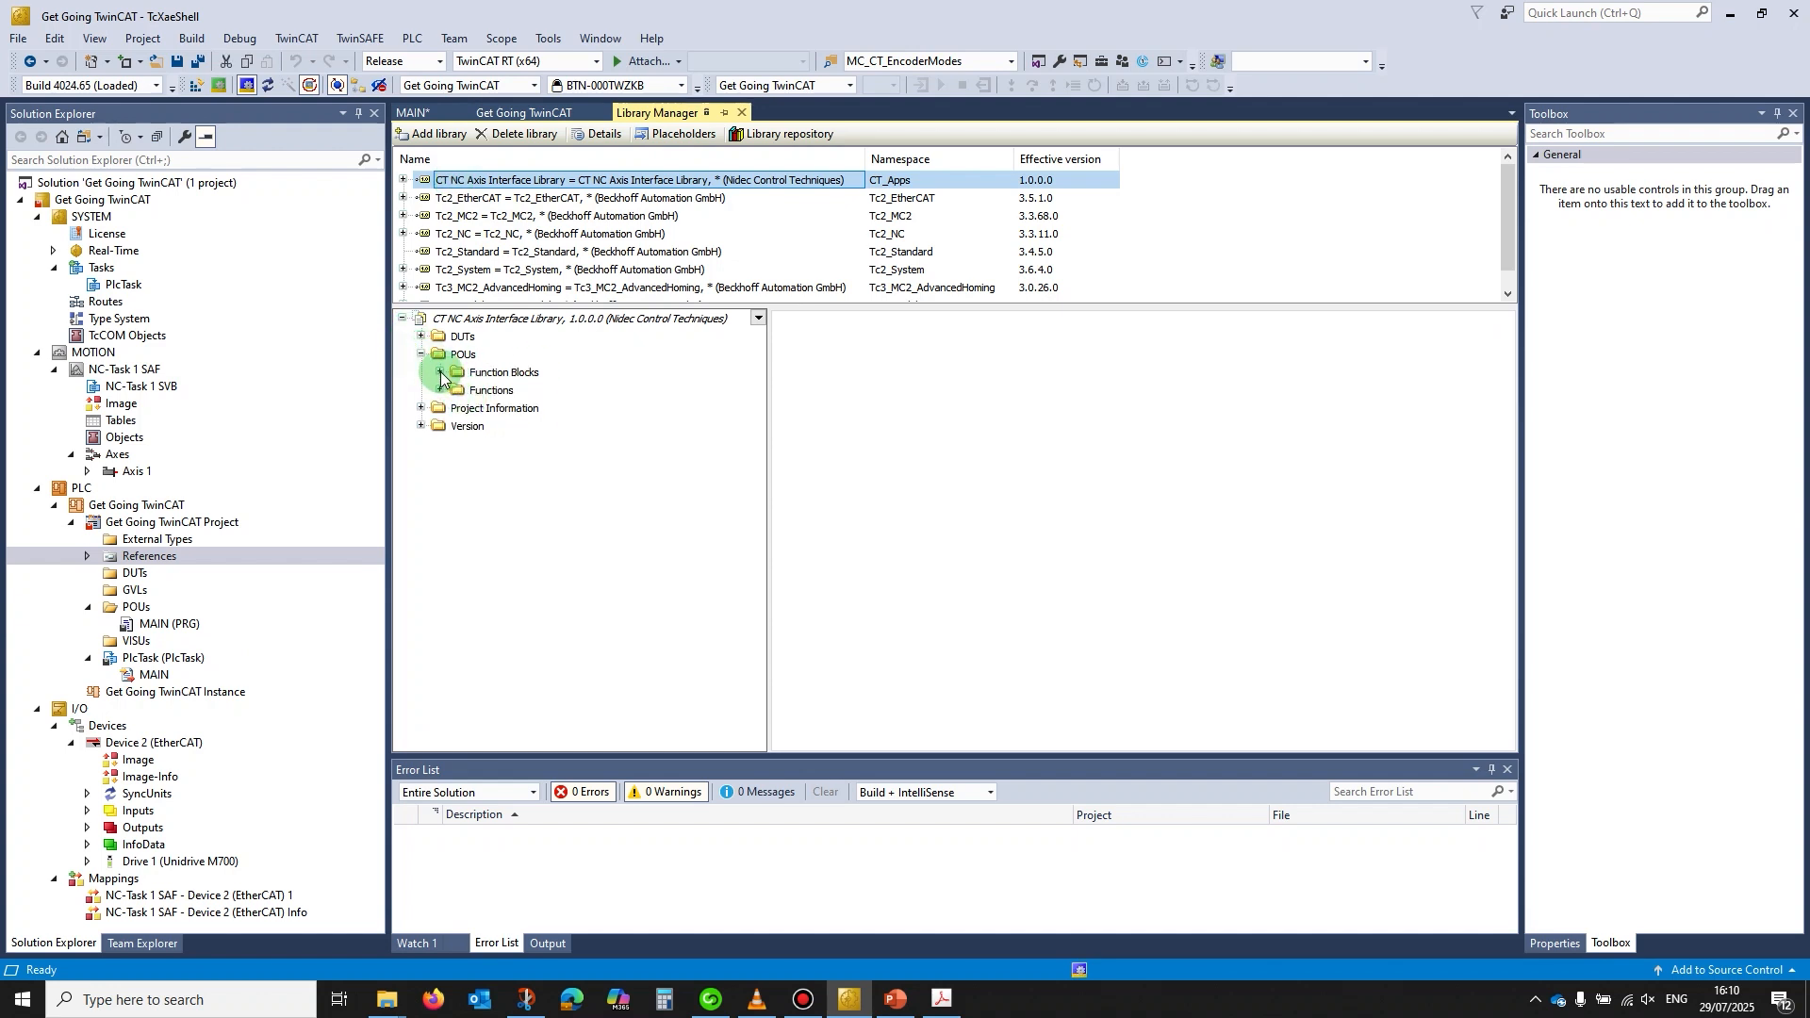
{"action": "left_click", "coordinate": [439, 372]}
{"action": "left_click", "coordinate": [459, 498]}
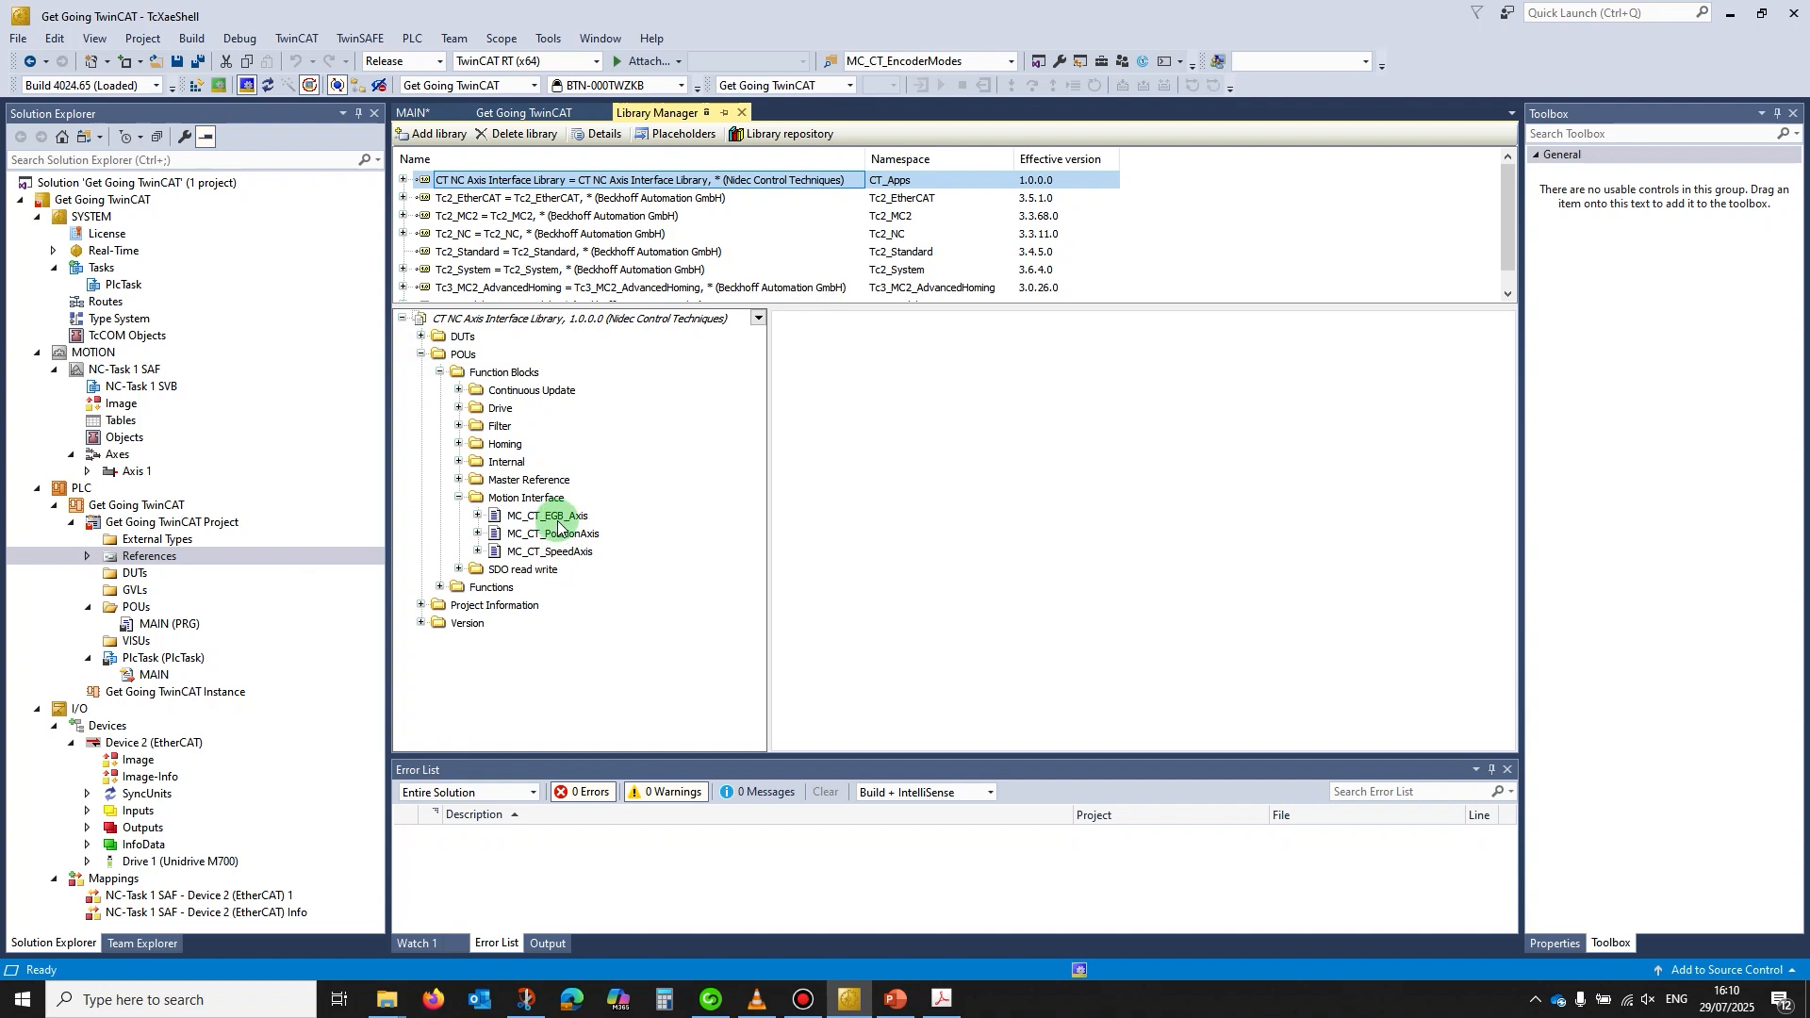
{"action": "left_click", "coordinate": [459, 479]}
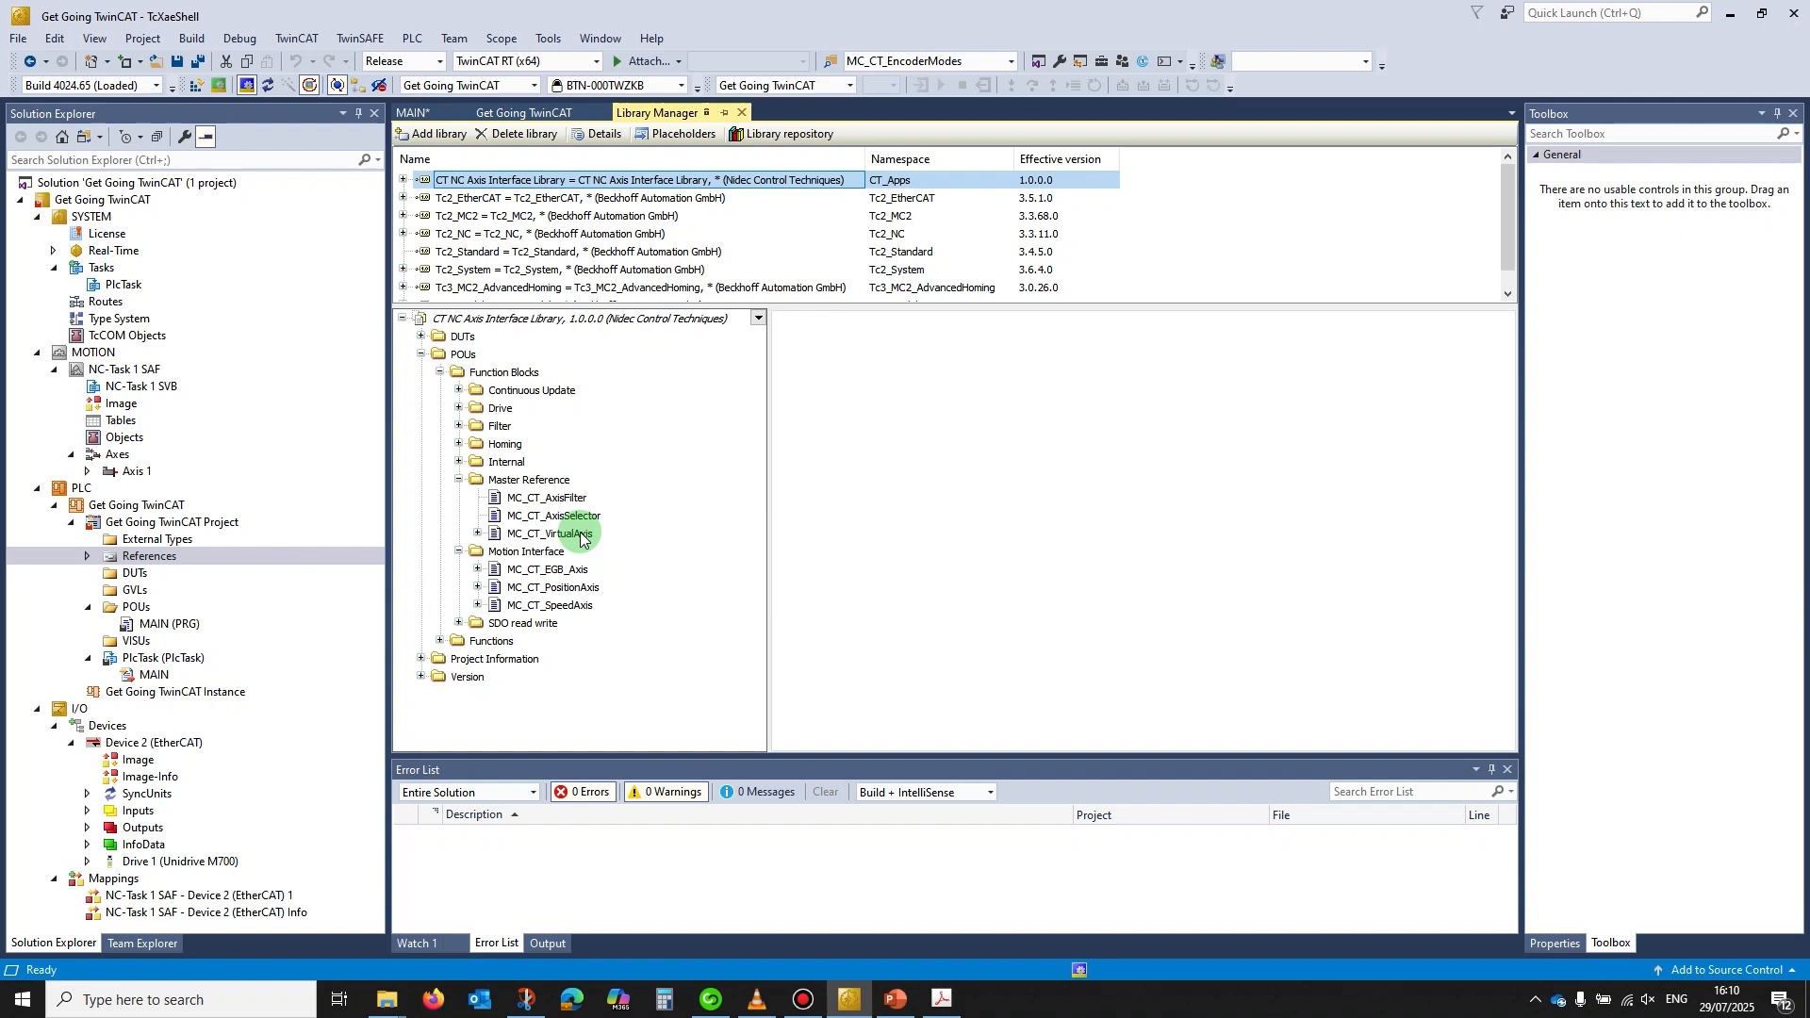
{"action": "mouse_move", "coordinate": [579, 534]}
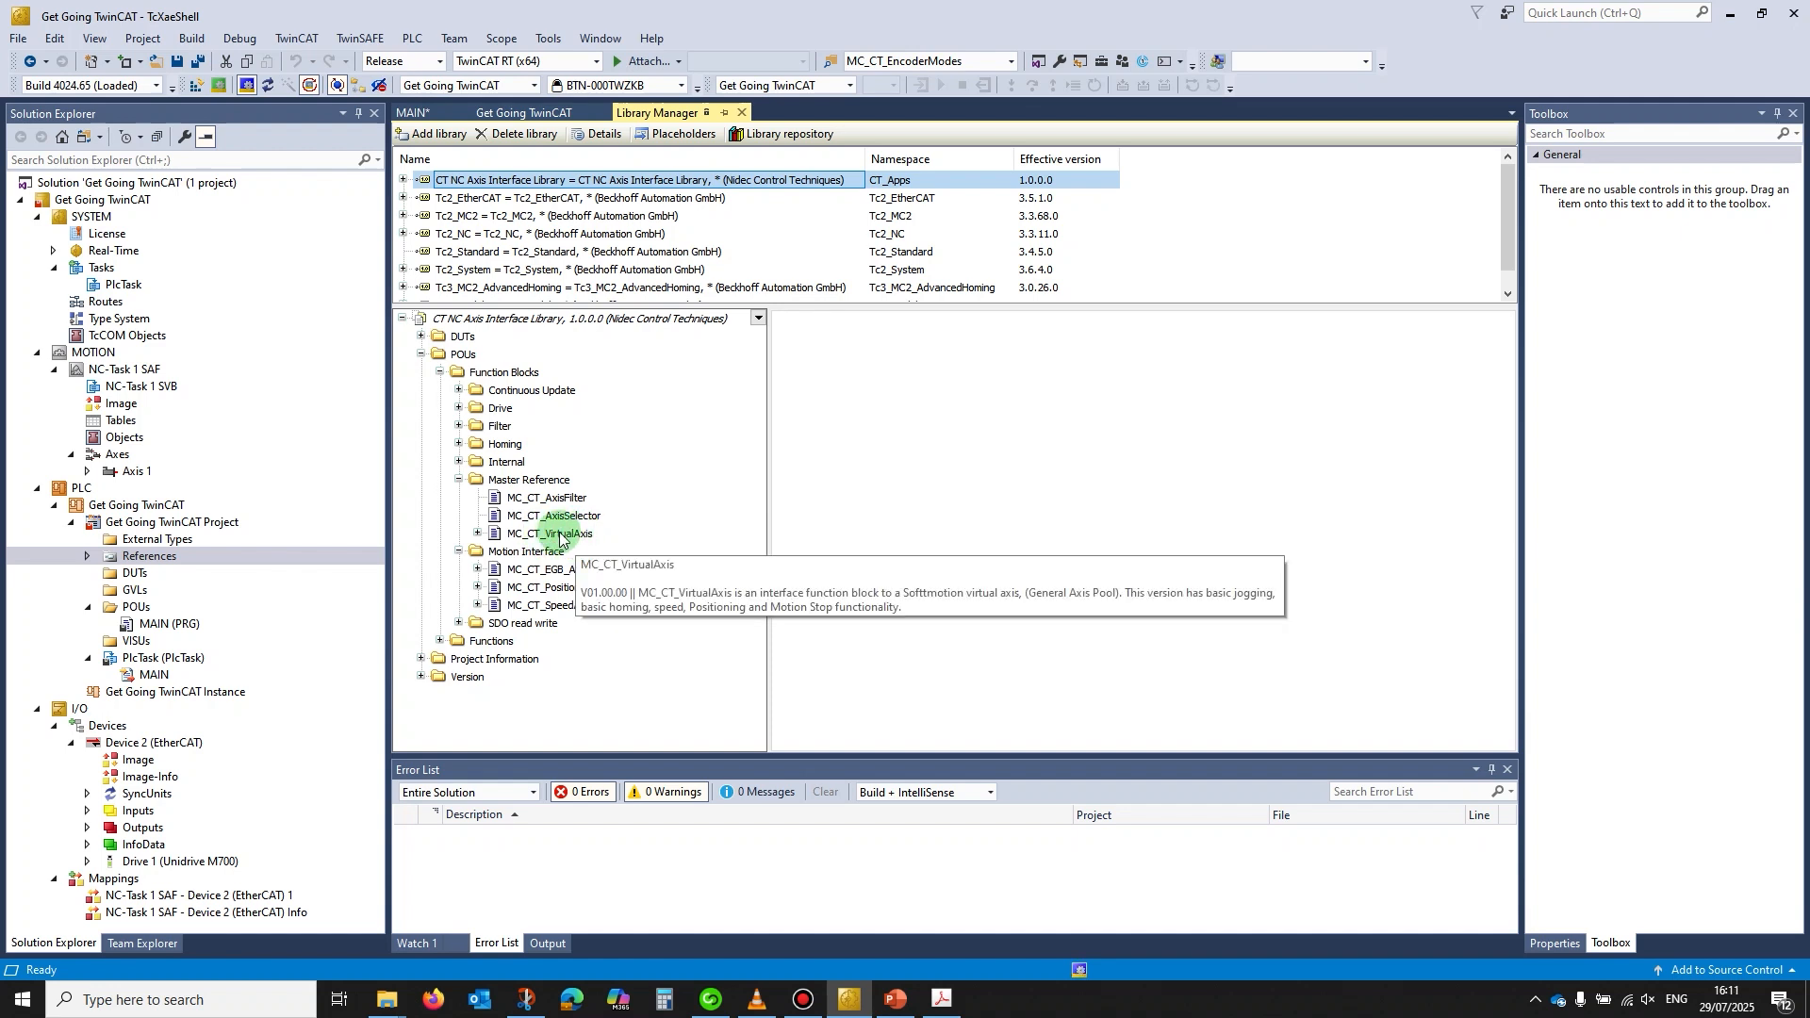
{"action": "mouse_move", "coordinate": [557, 573]}
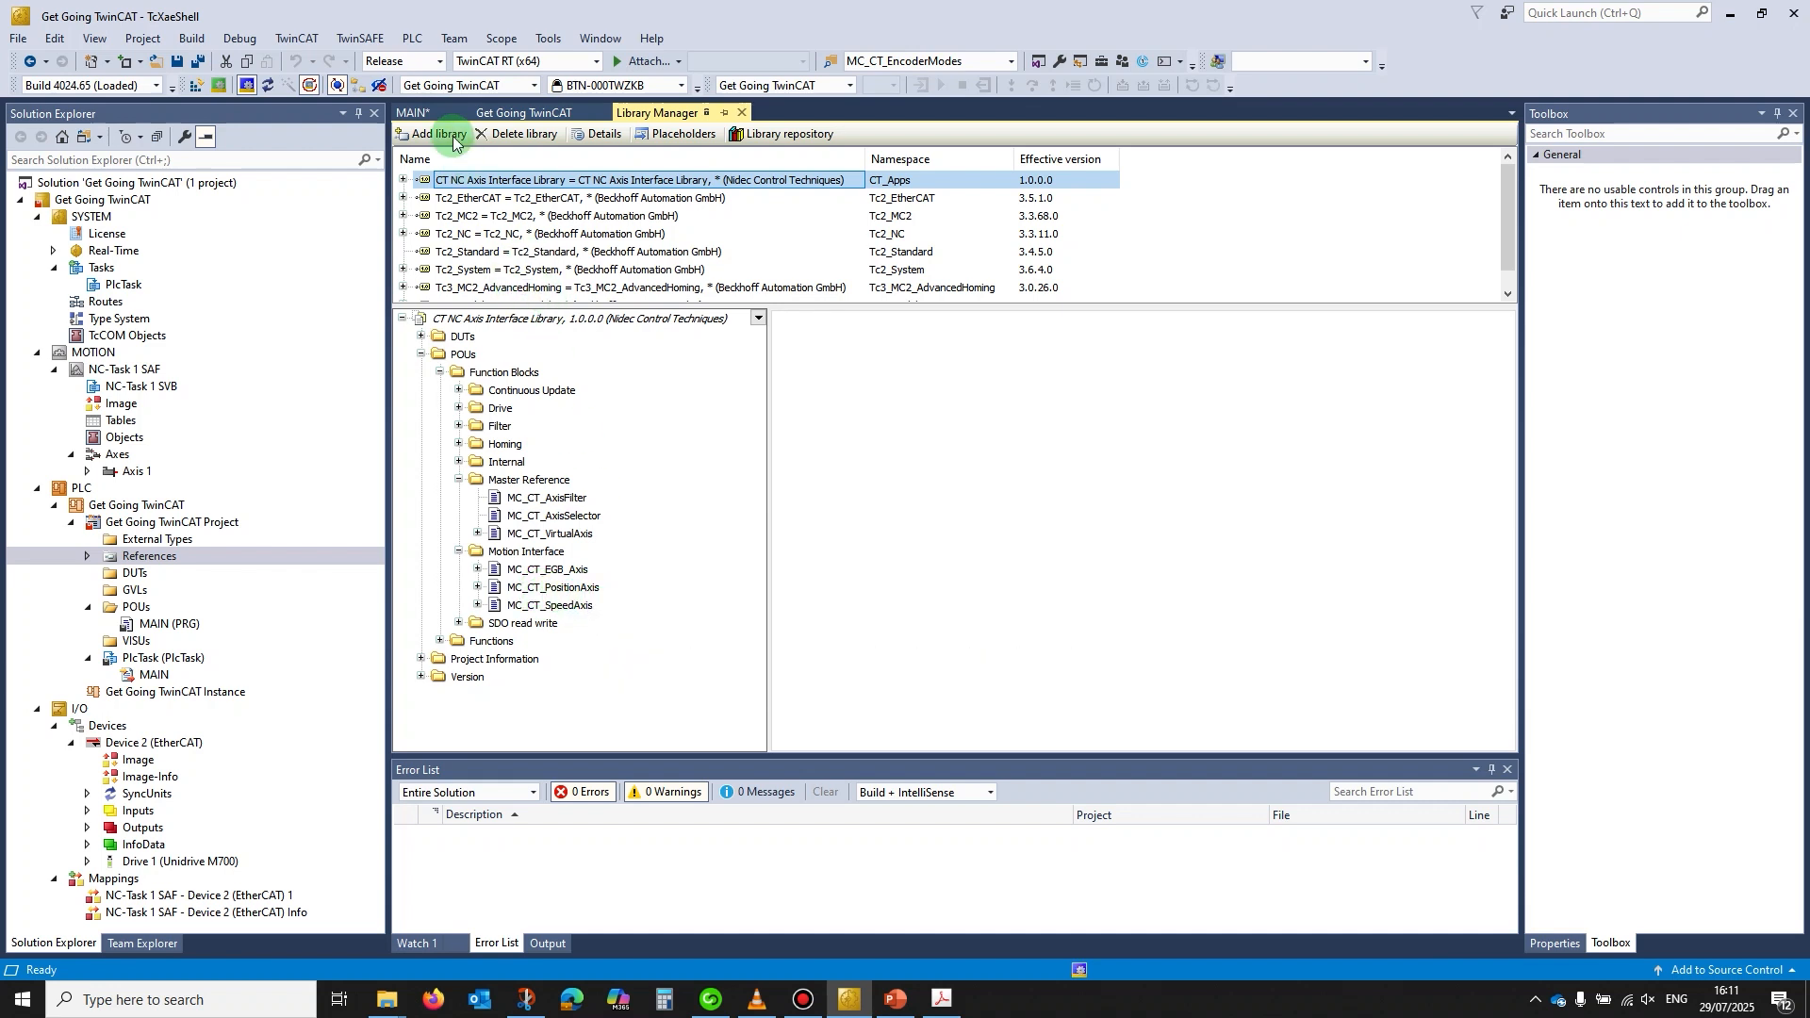
Declare Axis1 as AXIS_REF and Axis1Position as MC_CT_PositionAxis in the MAIN program's VAR block
{"action": "left_click", "coordinate": [413, 112]}
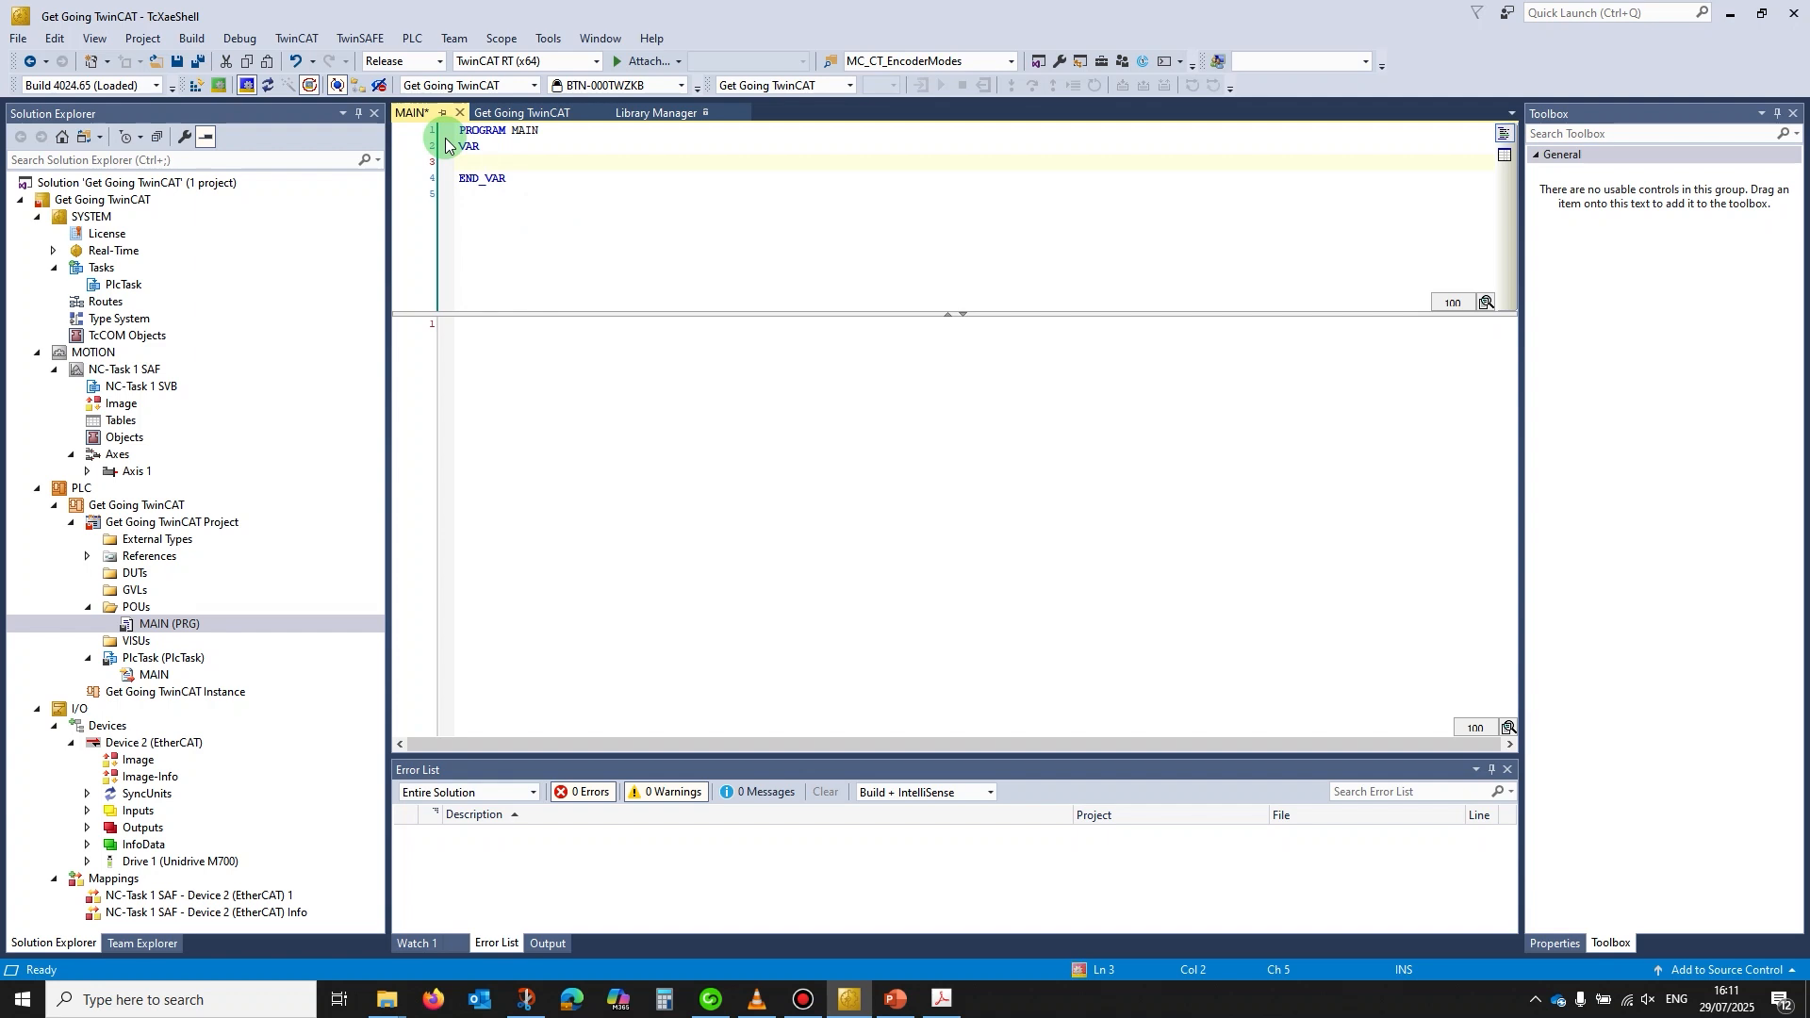
{"action": "type", "text": "Axis1:AXIS_REF;"}
{"action": "key", "text": "Return"}
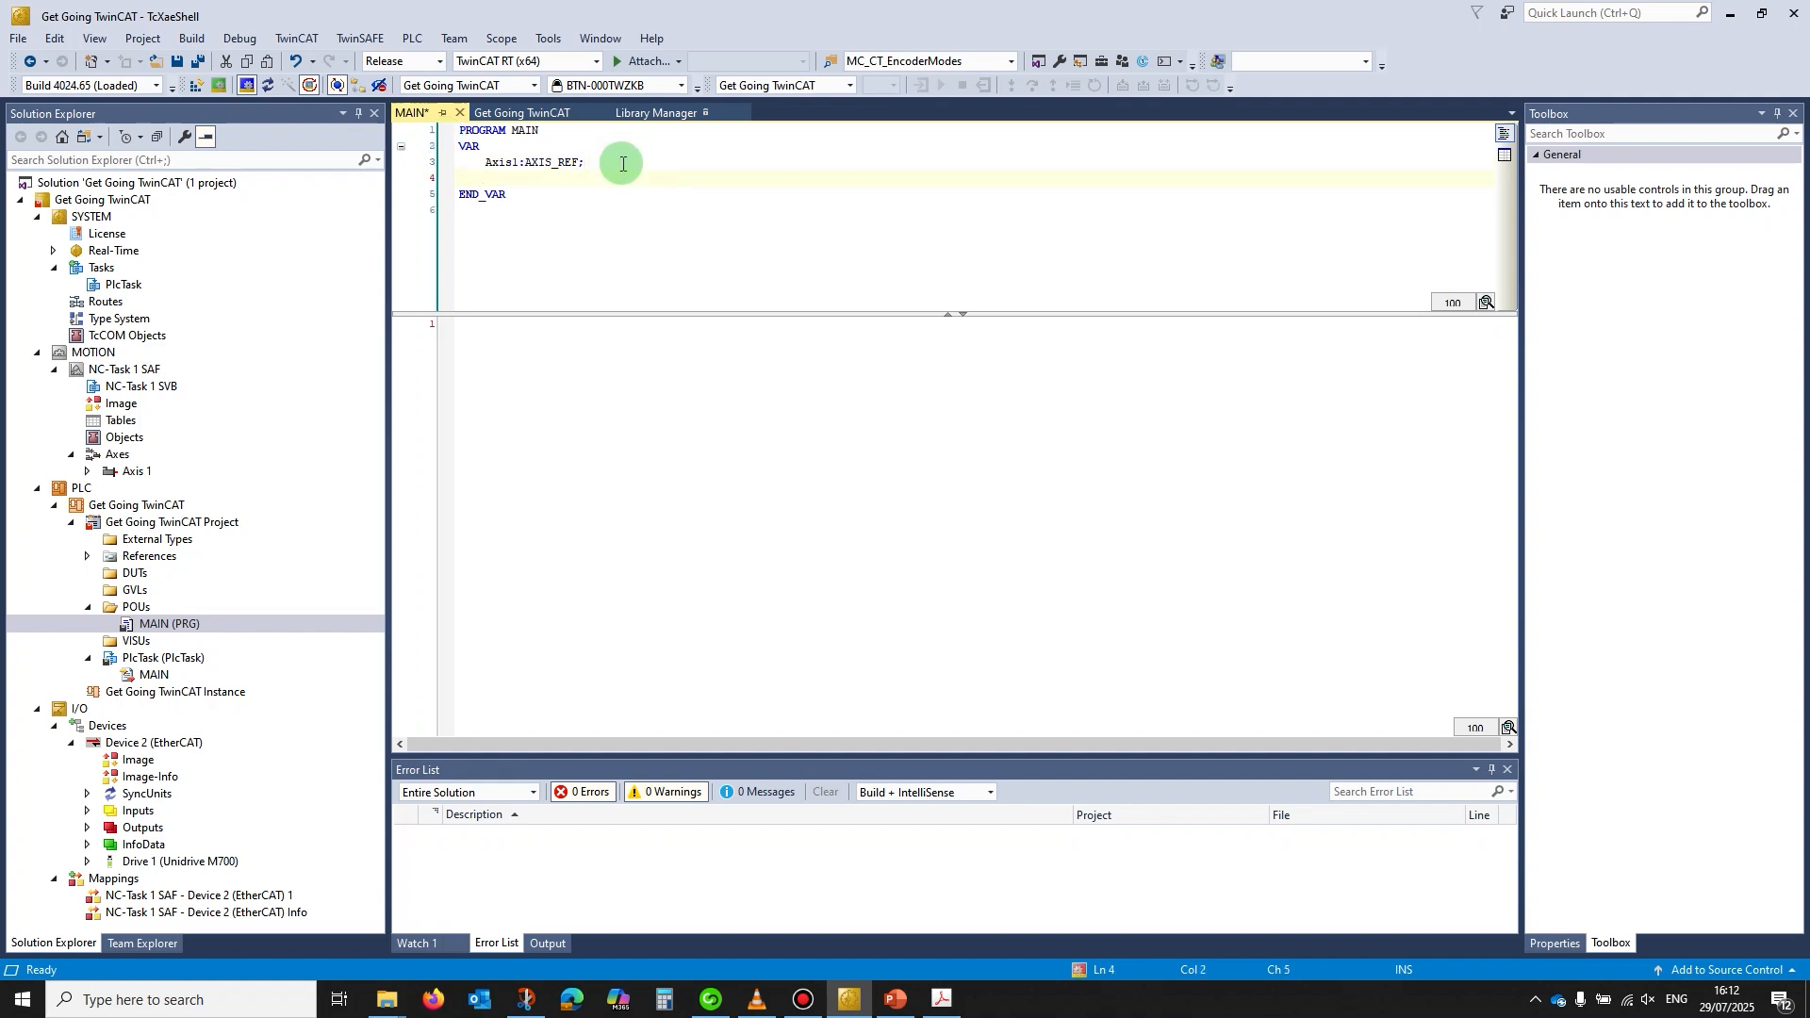
{"action": "type", "text": "Axis1Position: MC_CT_Positio"}
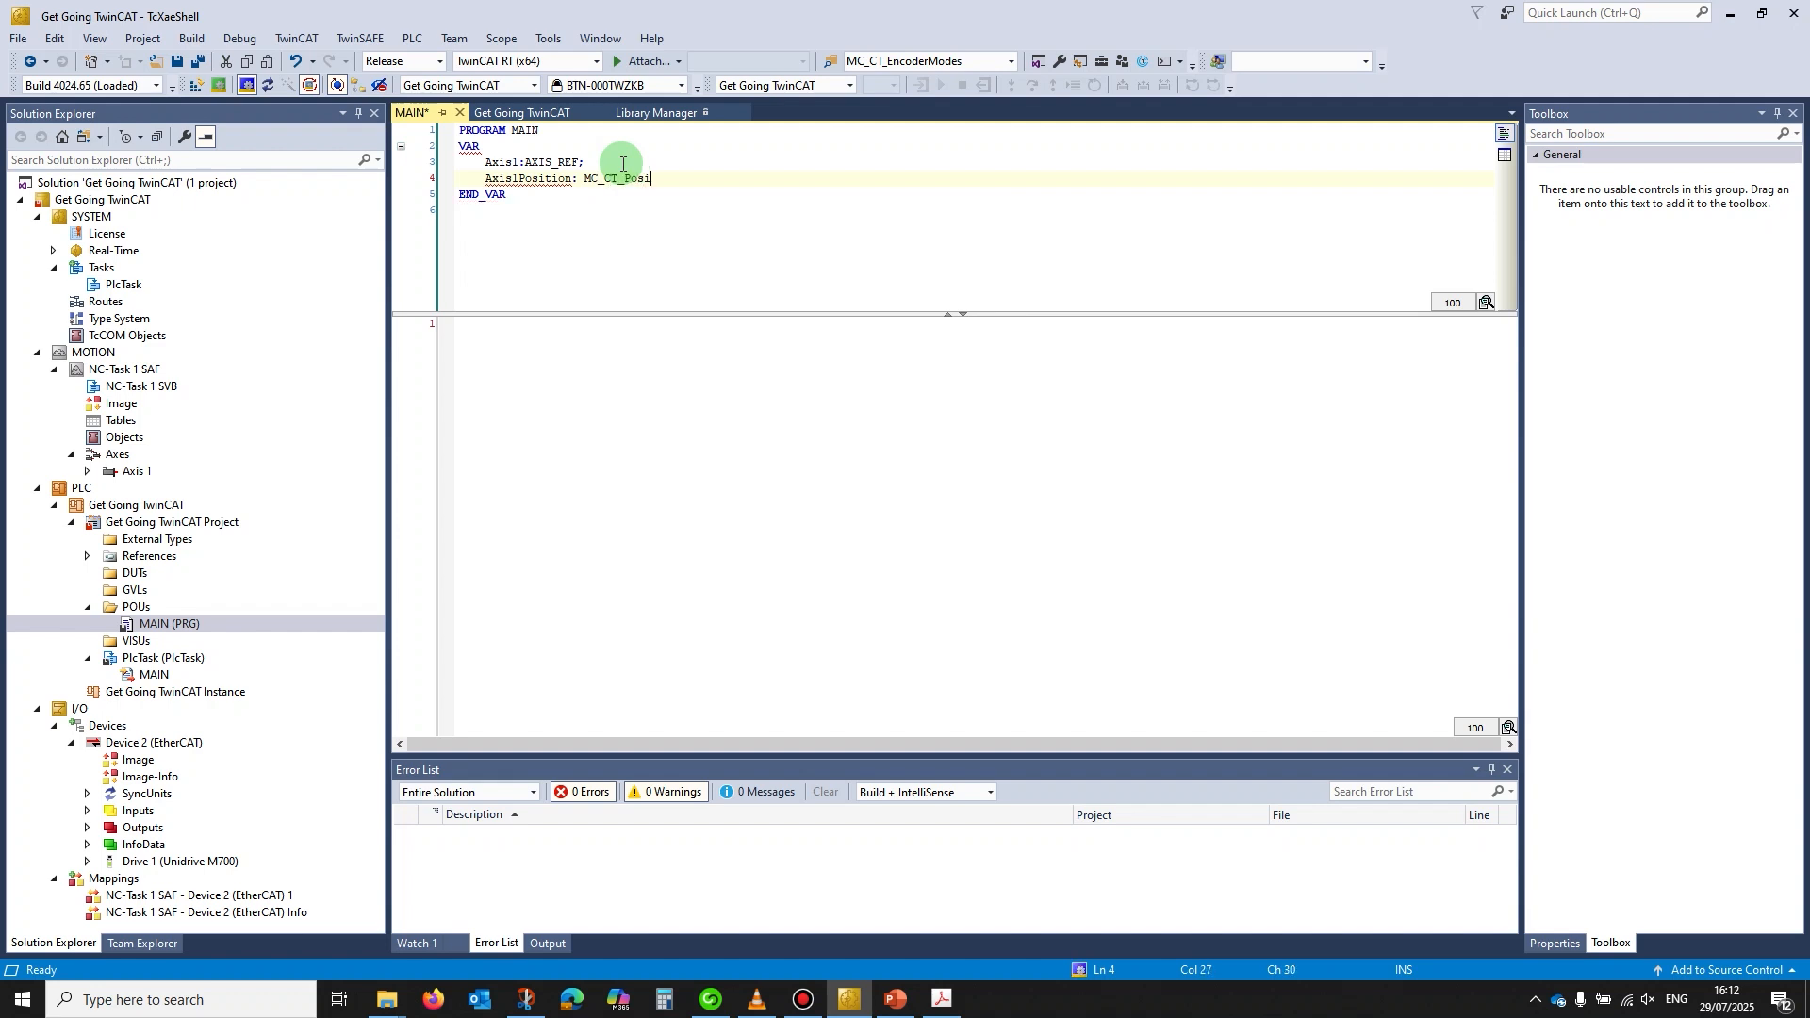
{"action": "type", "text": "nAxis;"}
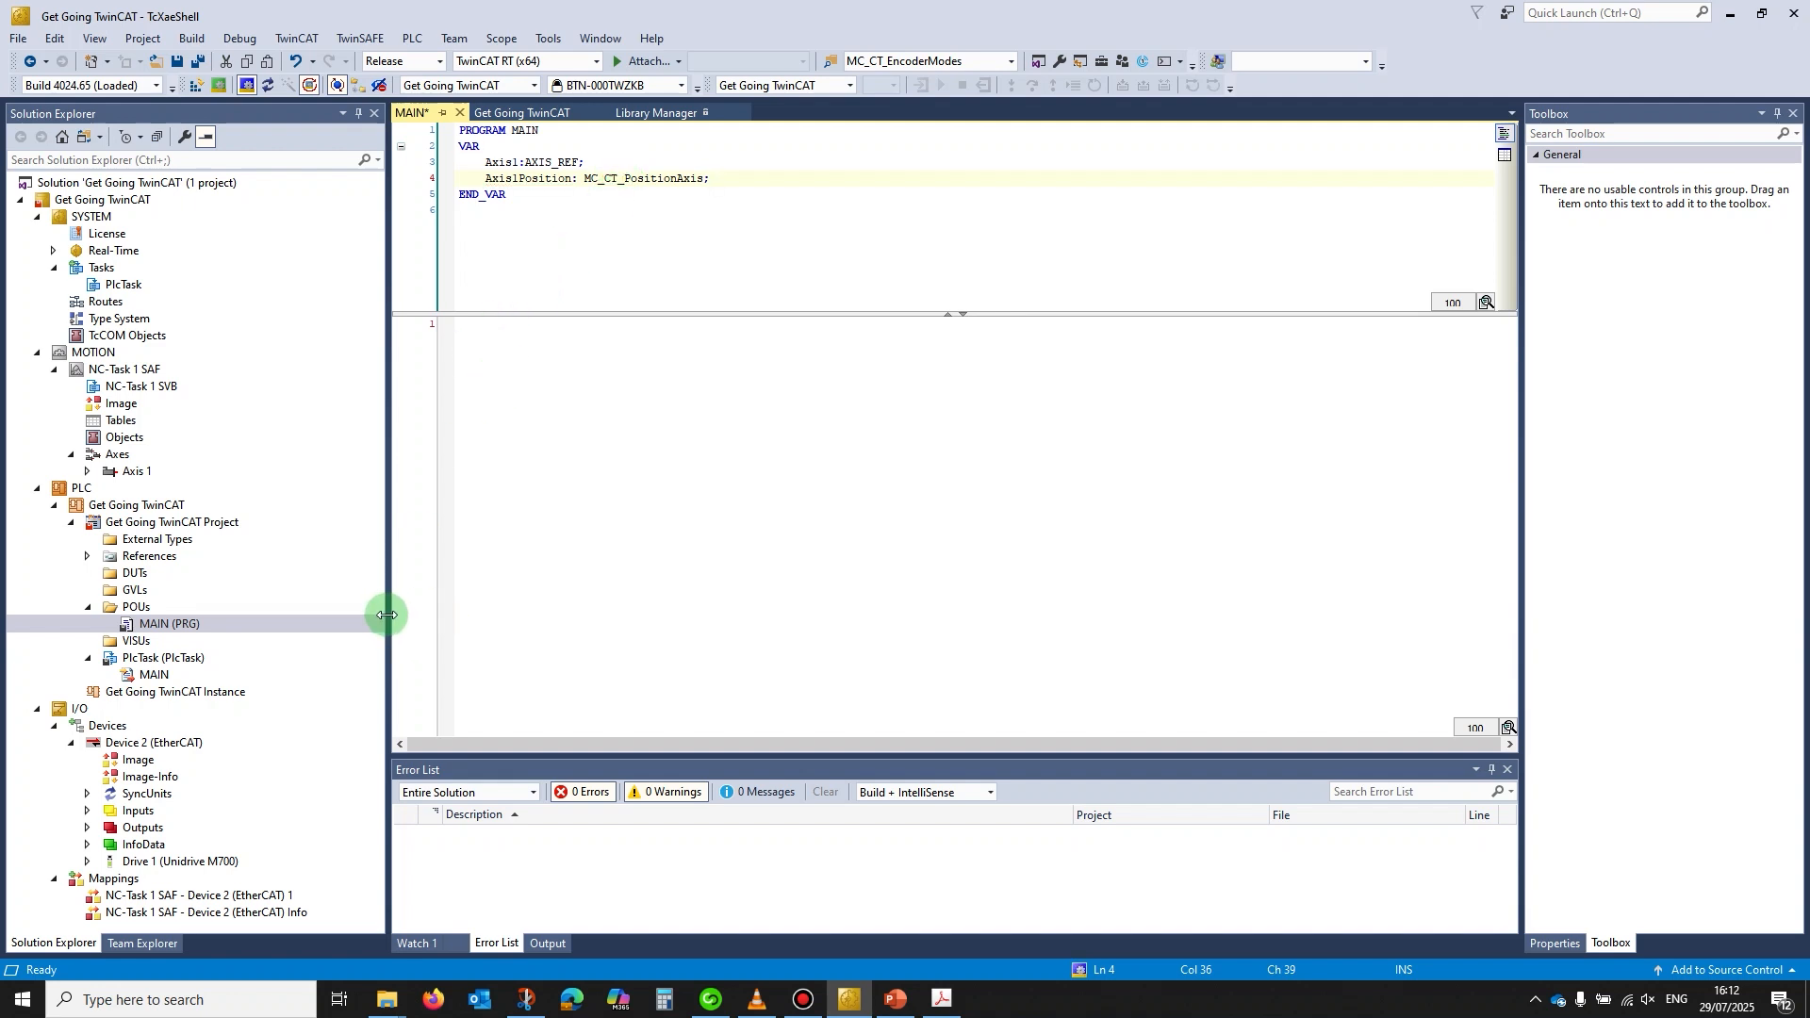
Add an action named Motion to the MAIN program, using Ladder Logic Diagram (LD) as its implementation language
{"action": "right_click", "coordinate": [156, 628]}
{"action": "mouse_move", "coordinate": [238, 638]}
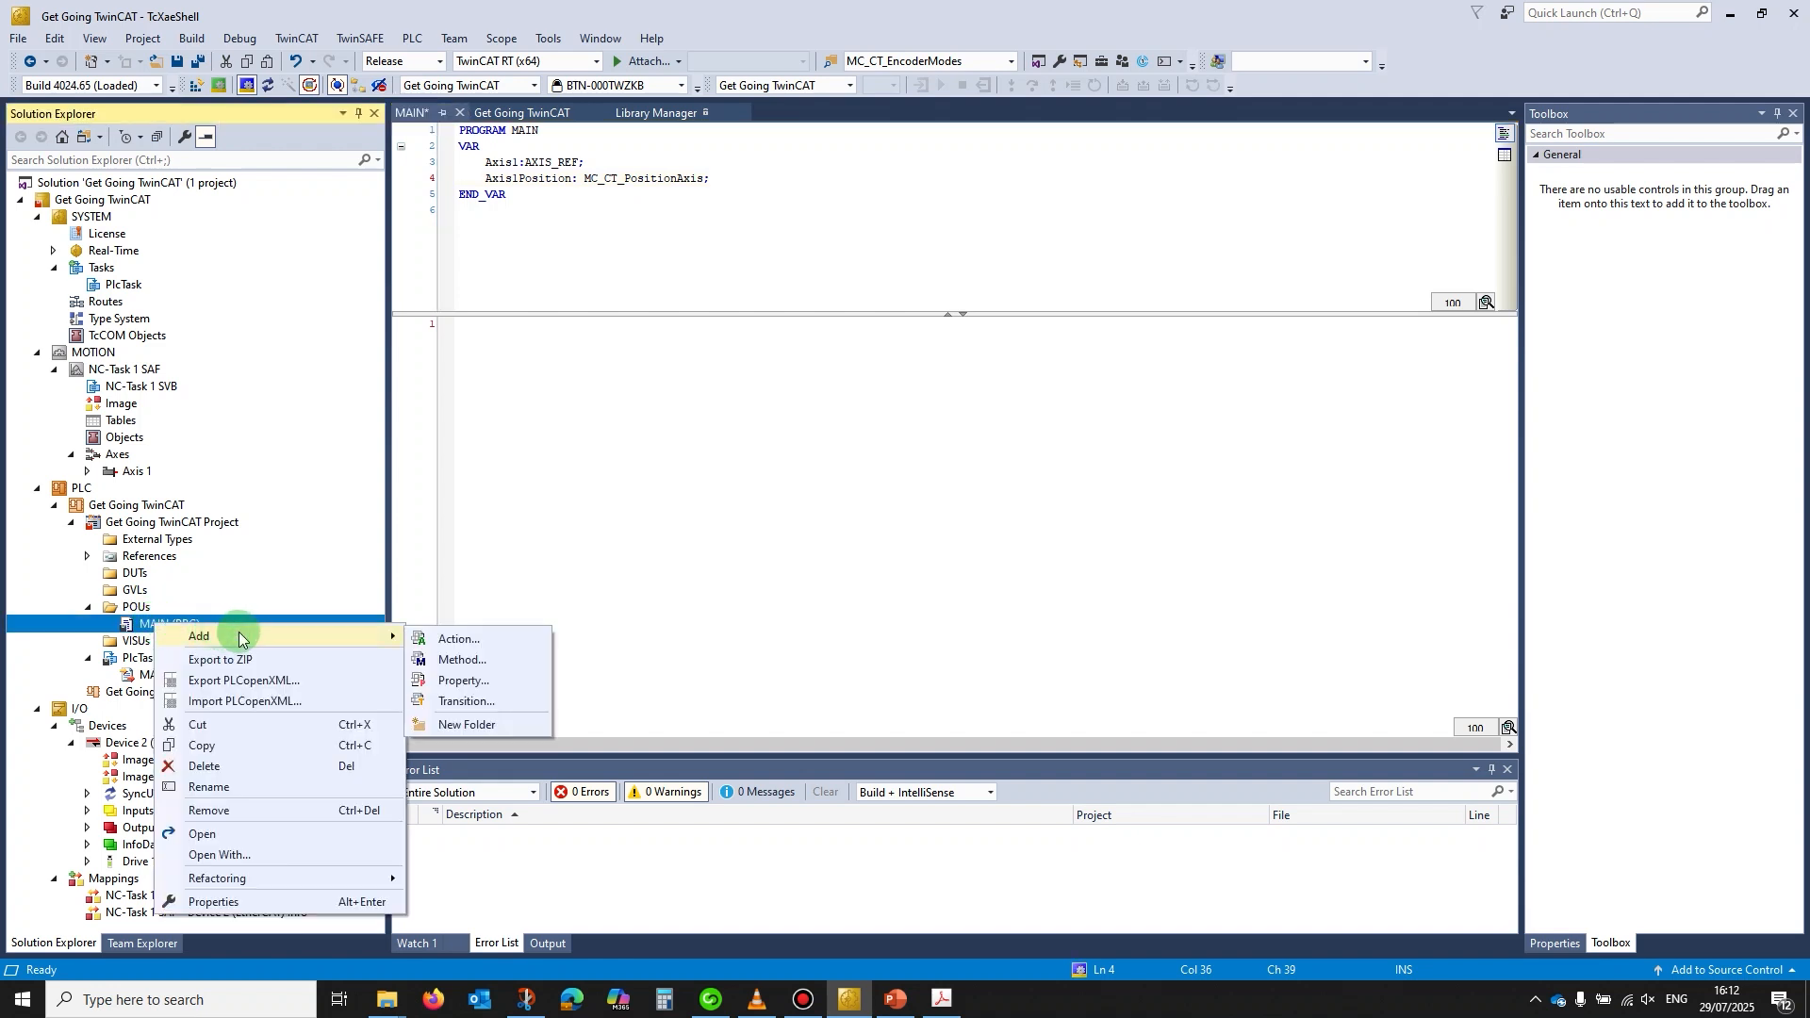
{"action": "left_click", "coordinate": [459, 640]}
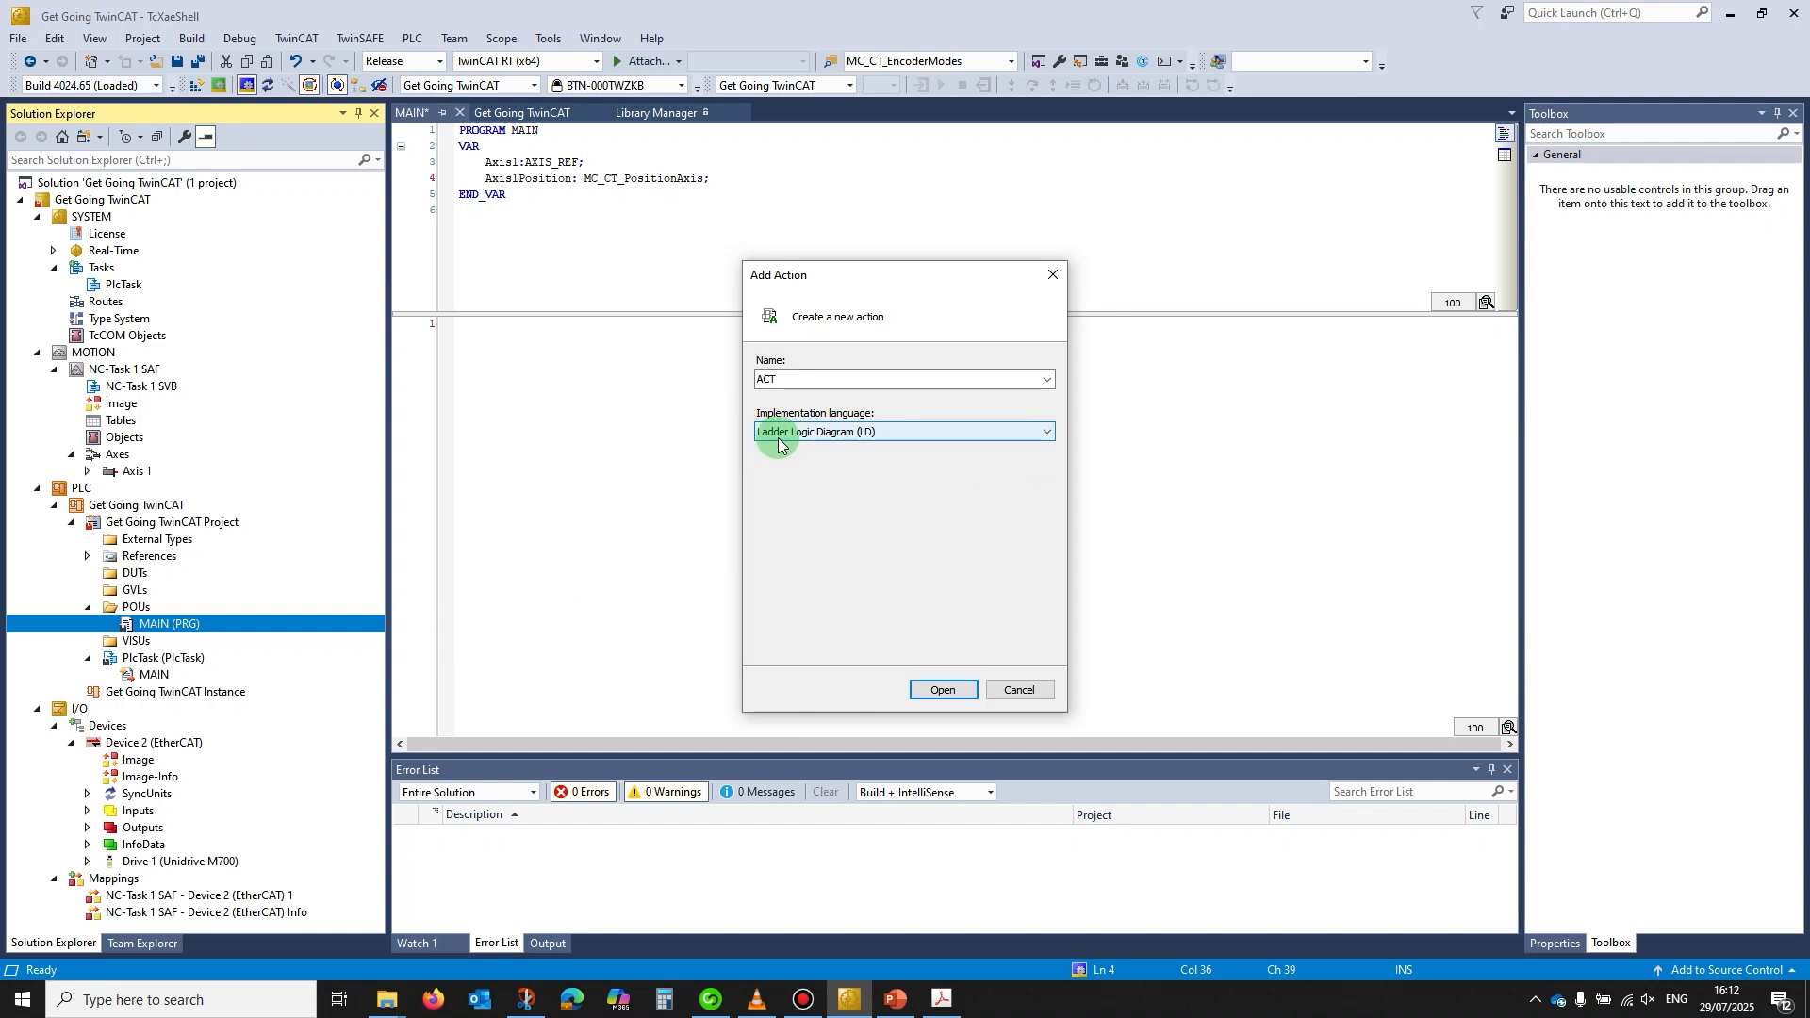
{"action": "left_click_drag", "start_coordinate": [814, 381], "coordinate": [733, 377]}
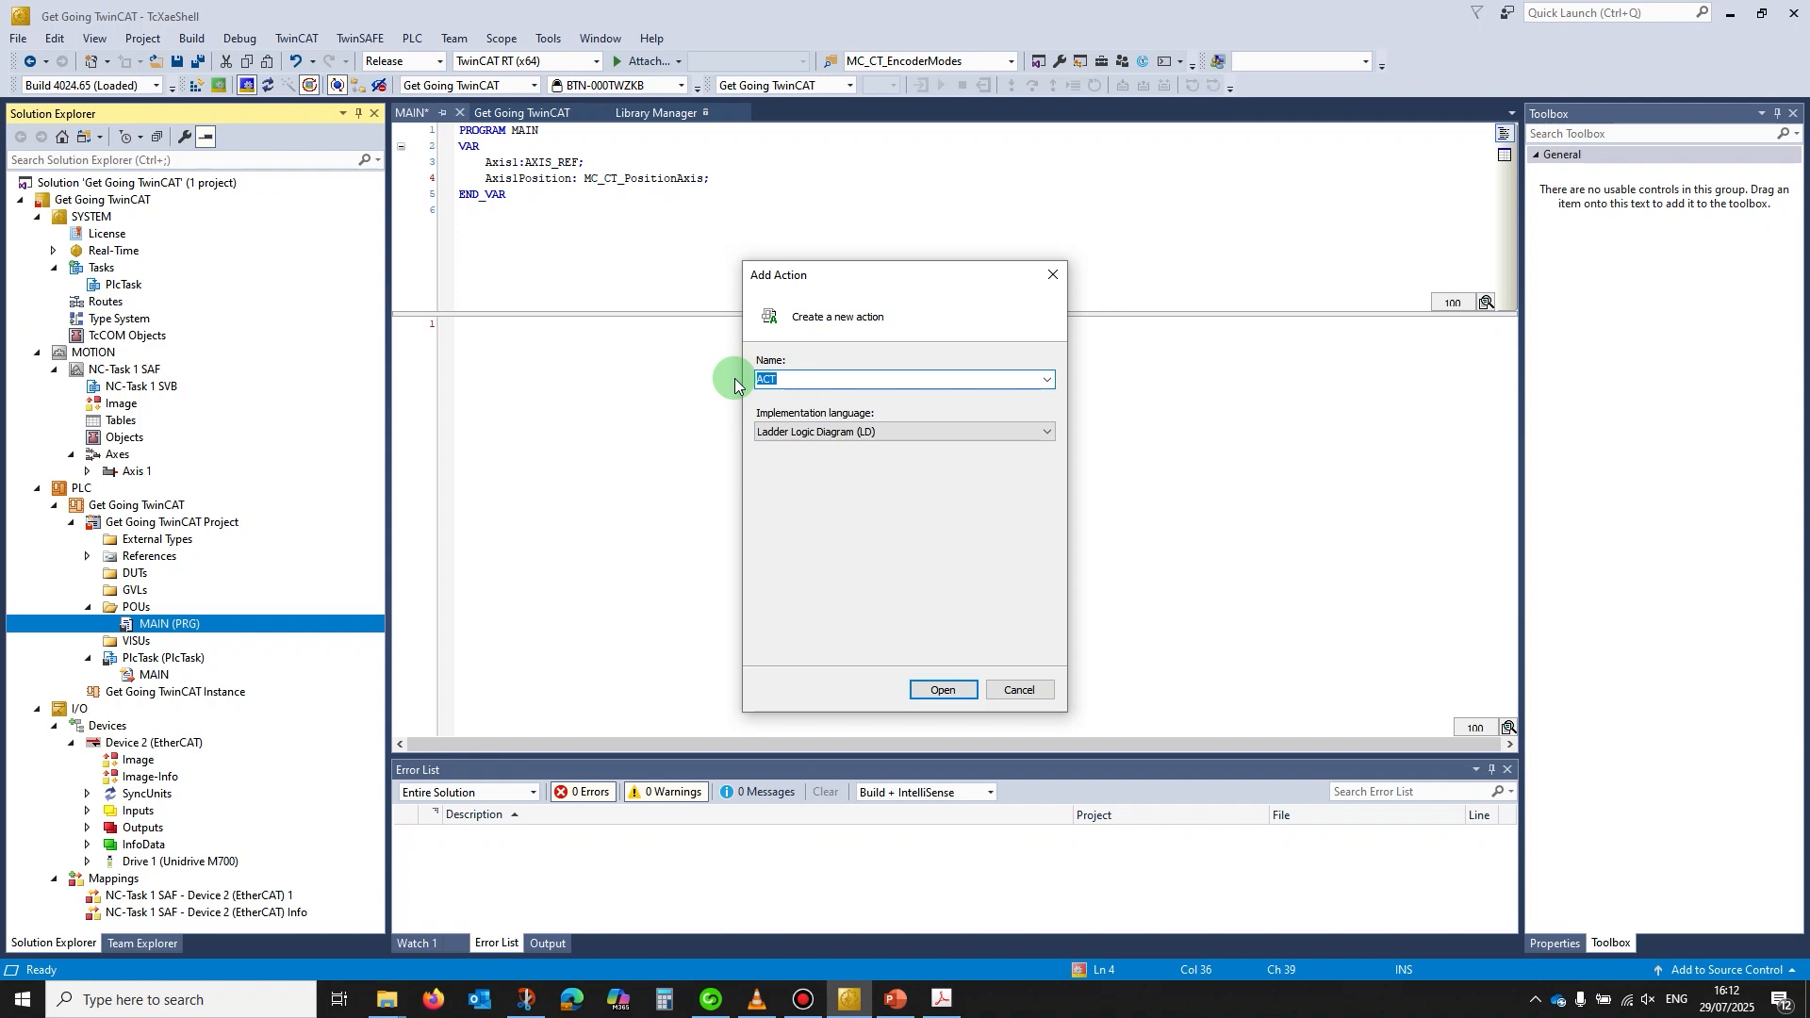
{"action": "type", "text": "Motion"}
{"action": "left_click", "coordinate": [937, 690]}
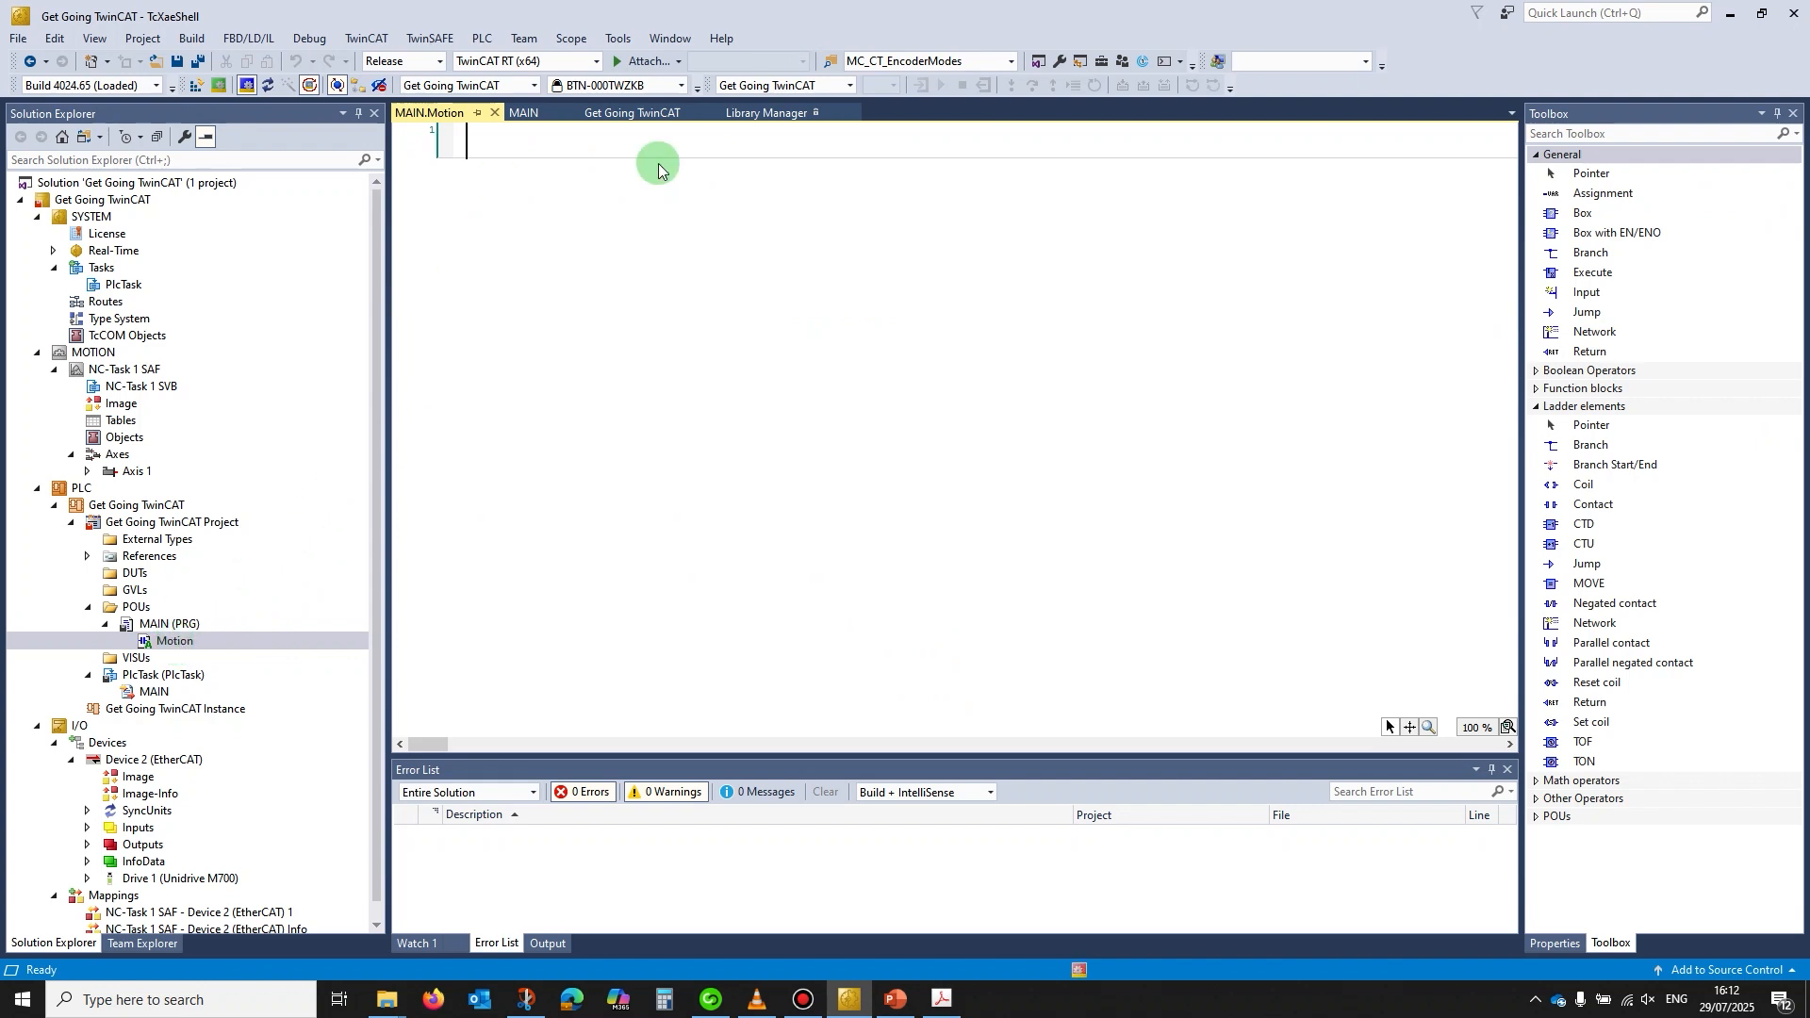
Call the Motion action from the MAIN program's implementation code with "Motion();"
{"action": "left_click", "coordinate": [523, 113]}
{"action": "left_click", "coordinate": [477, 331]}
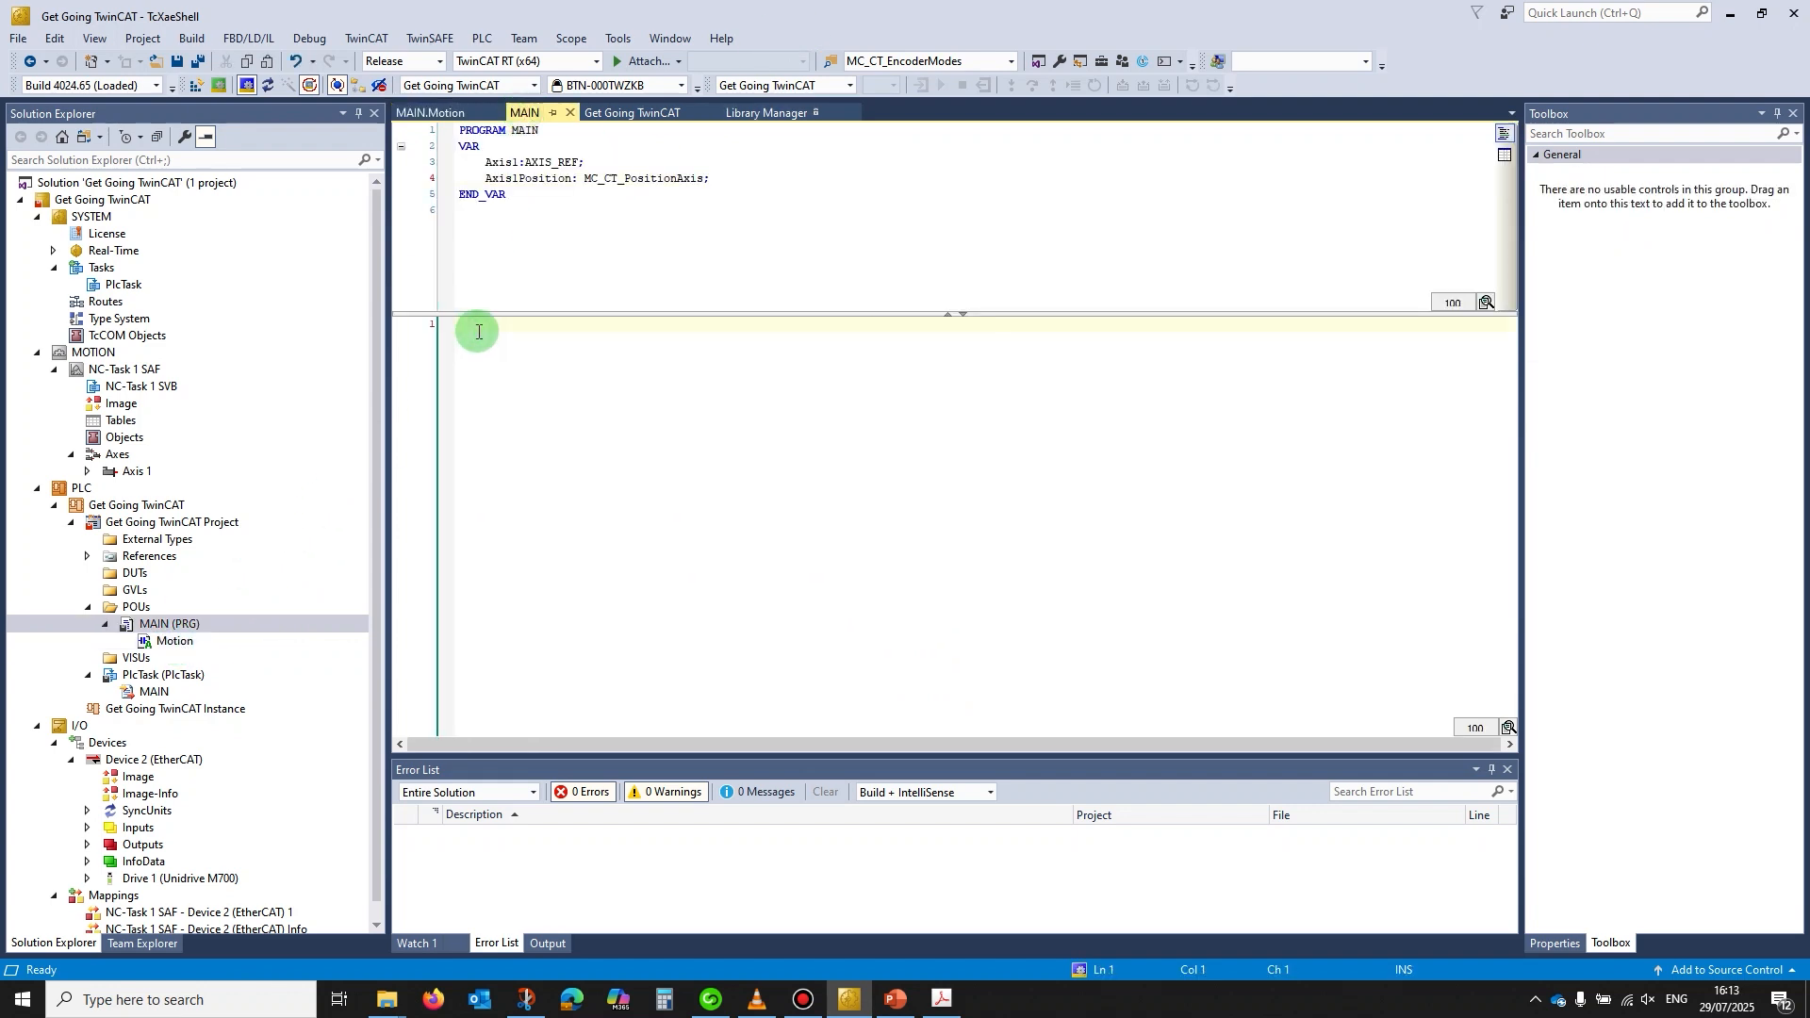
{"action": "type", "text": "Motion();"}
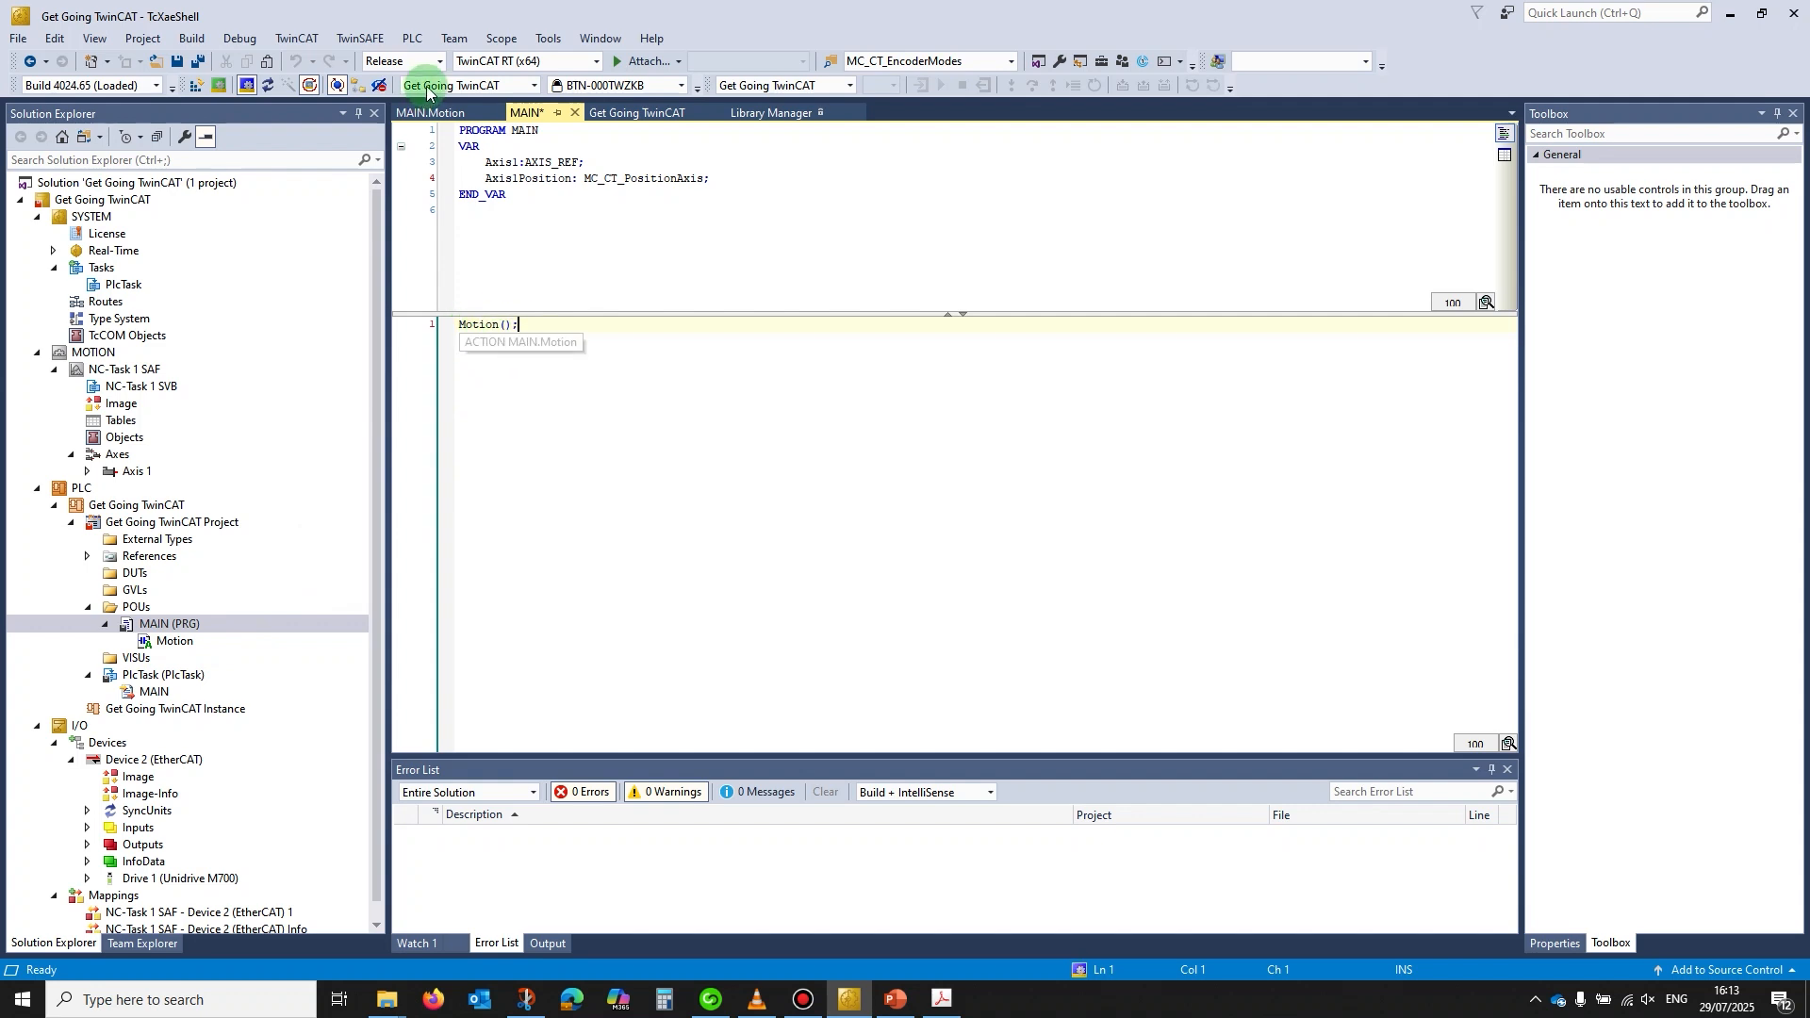
Insert a box with EN/ENO into the Motion action's first network and delete the contact ahead of its EN input
{"action": "left_click", "coordinate": [427, 119]}
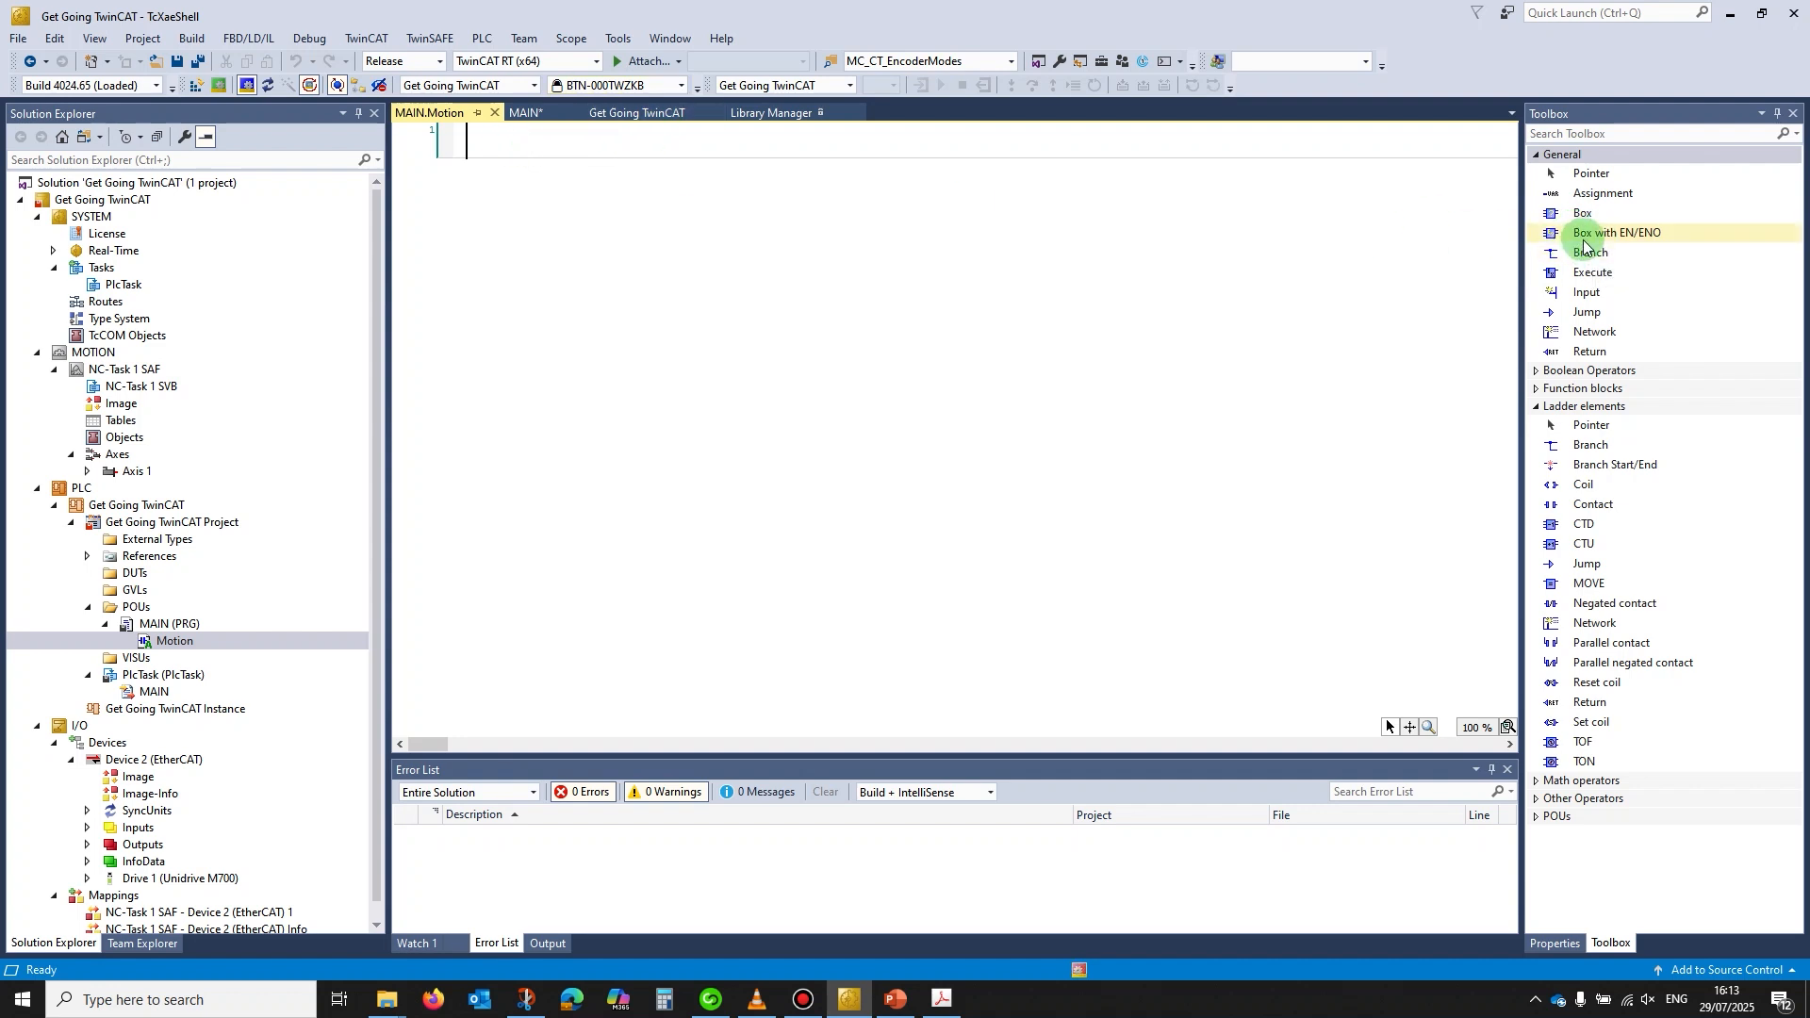
{"action": "left_click_drag", "start_coordinate": [1584, 236], "coordinate": [523, 156]}
{"action": "left_click", "coordinate": [515, 166]}
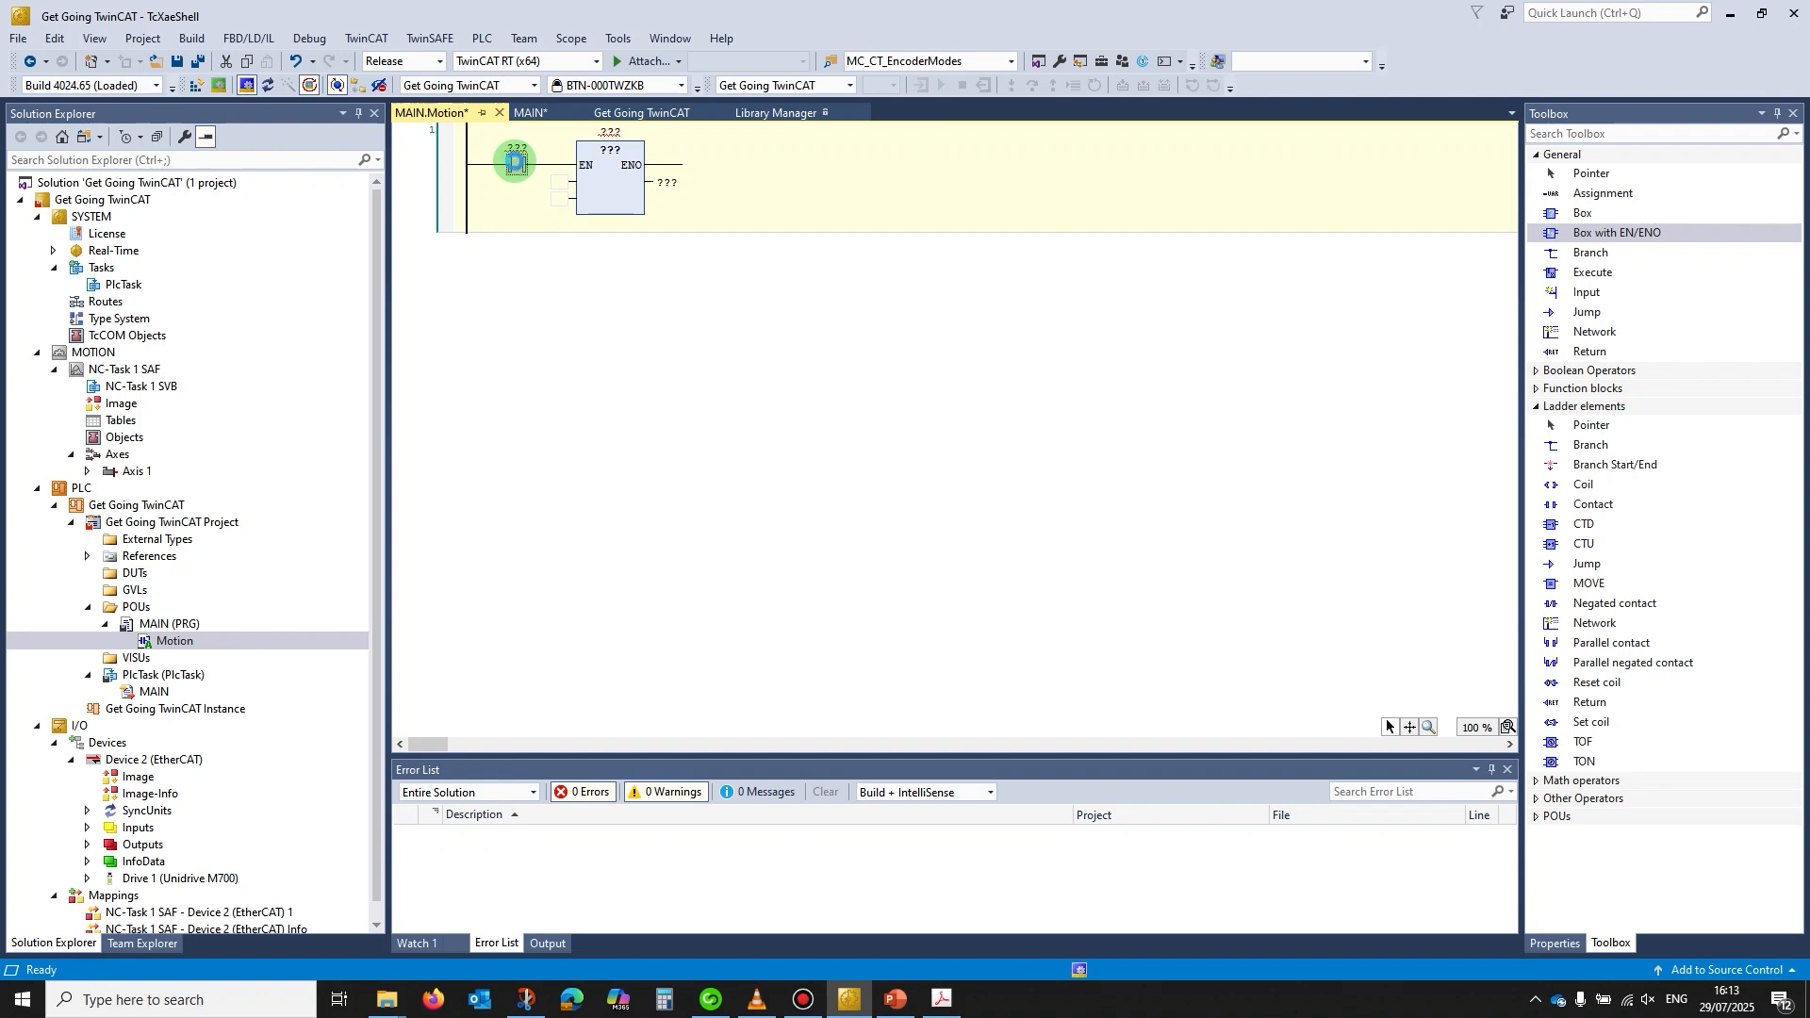
{"action": "key", "text": "Delete"}
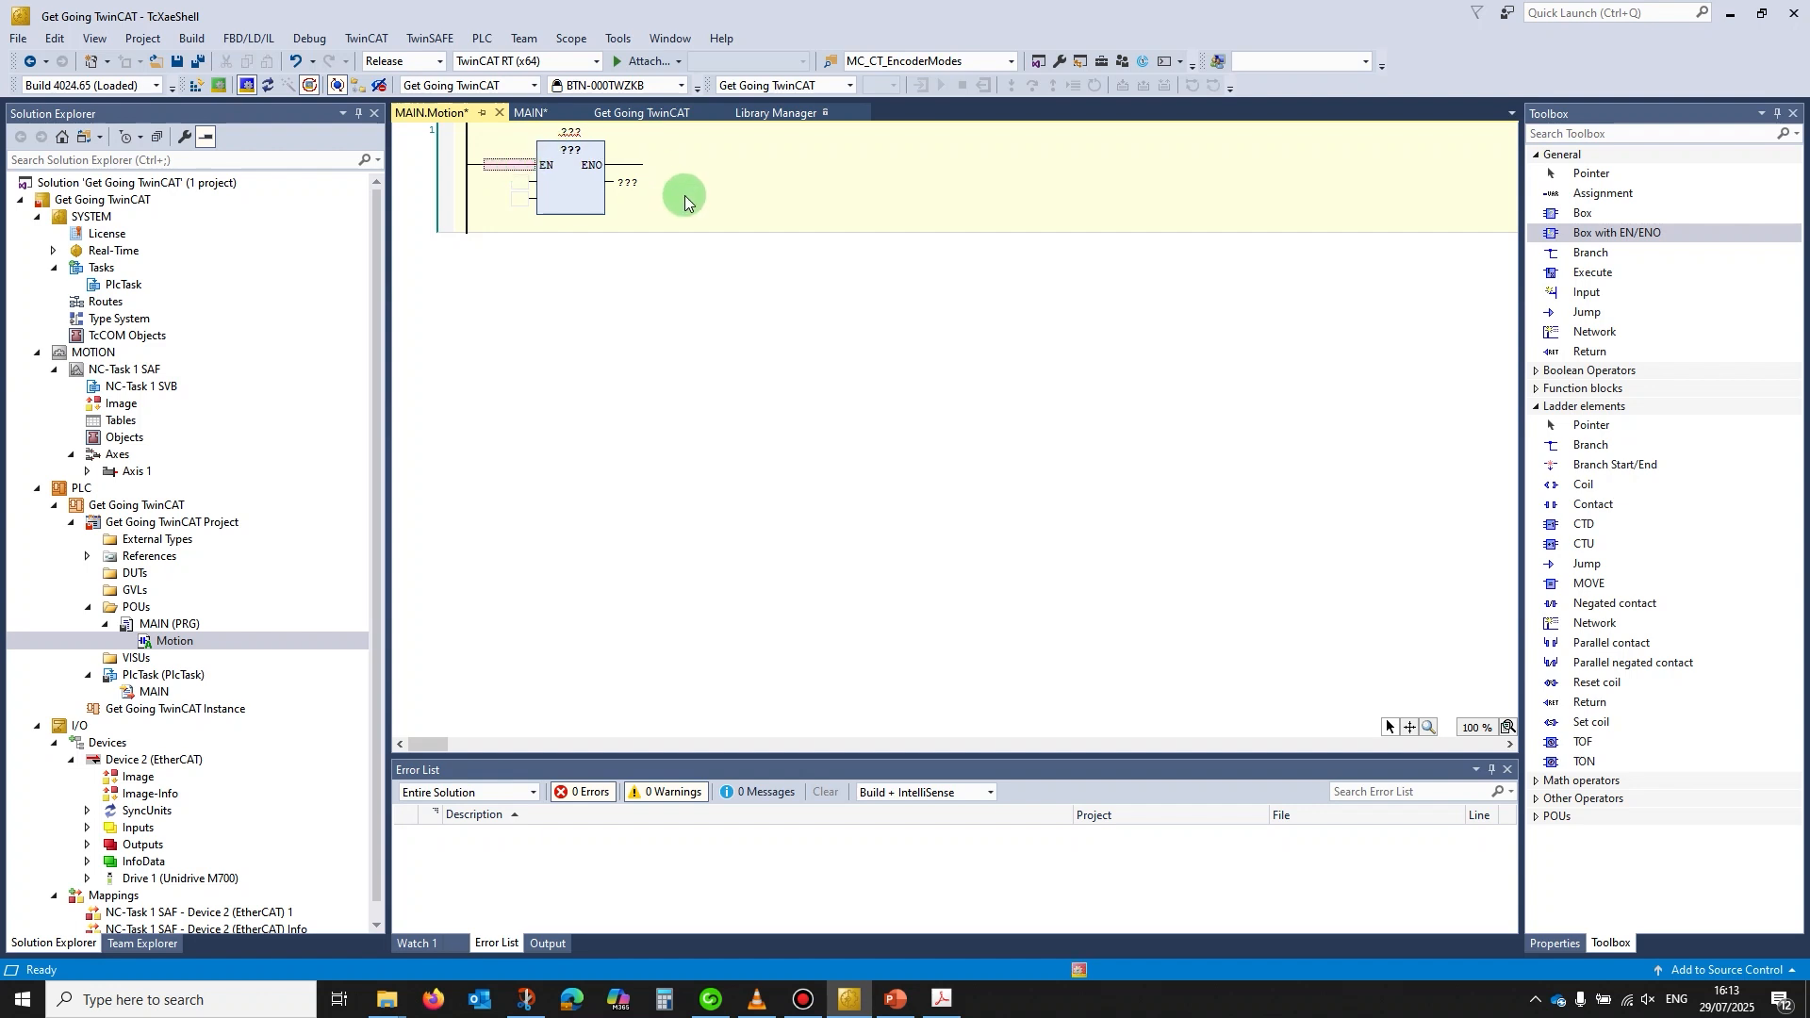
Check the PLC environment's FBD, LD and IL editor options for the empty operands for function block pins setting
{"action": "left_click", "coordinate": [618, 39]}
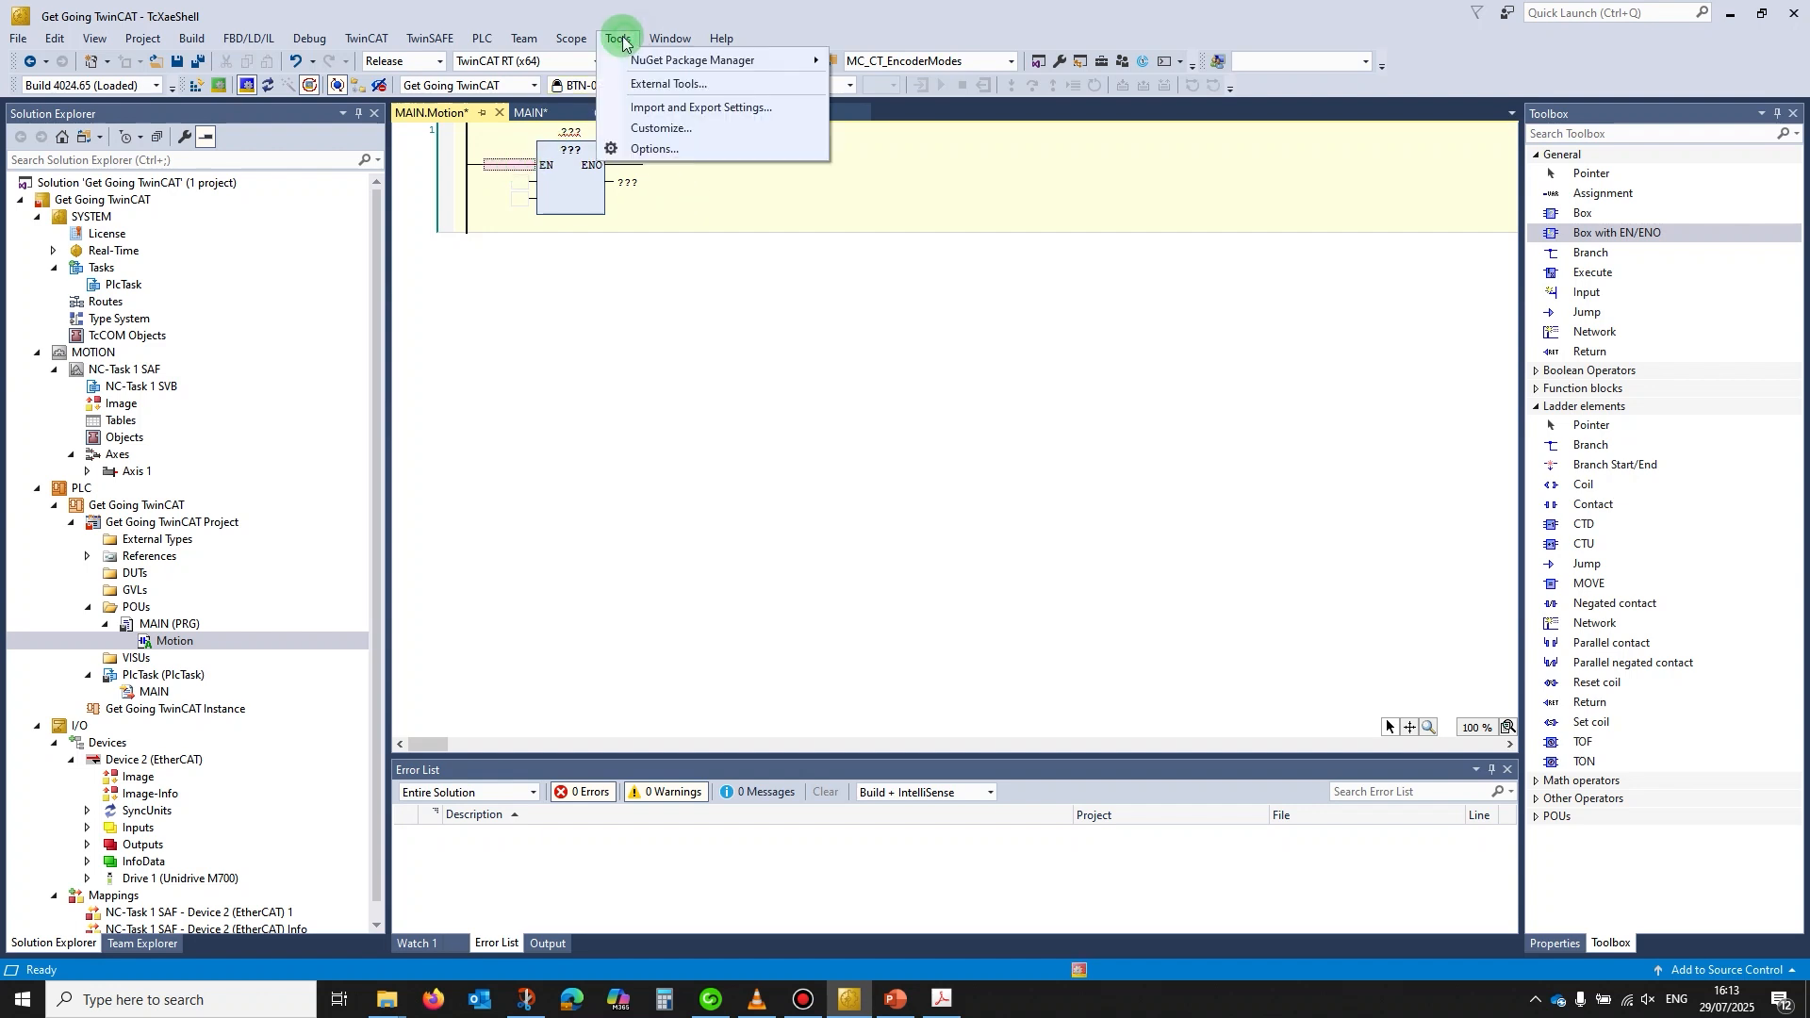
{"action": "left_click", "coordinate": [648, 149]}
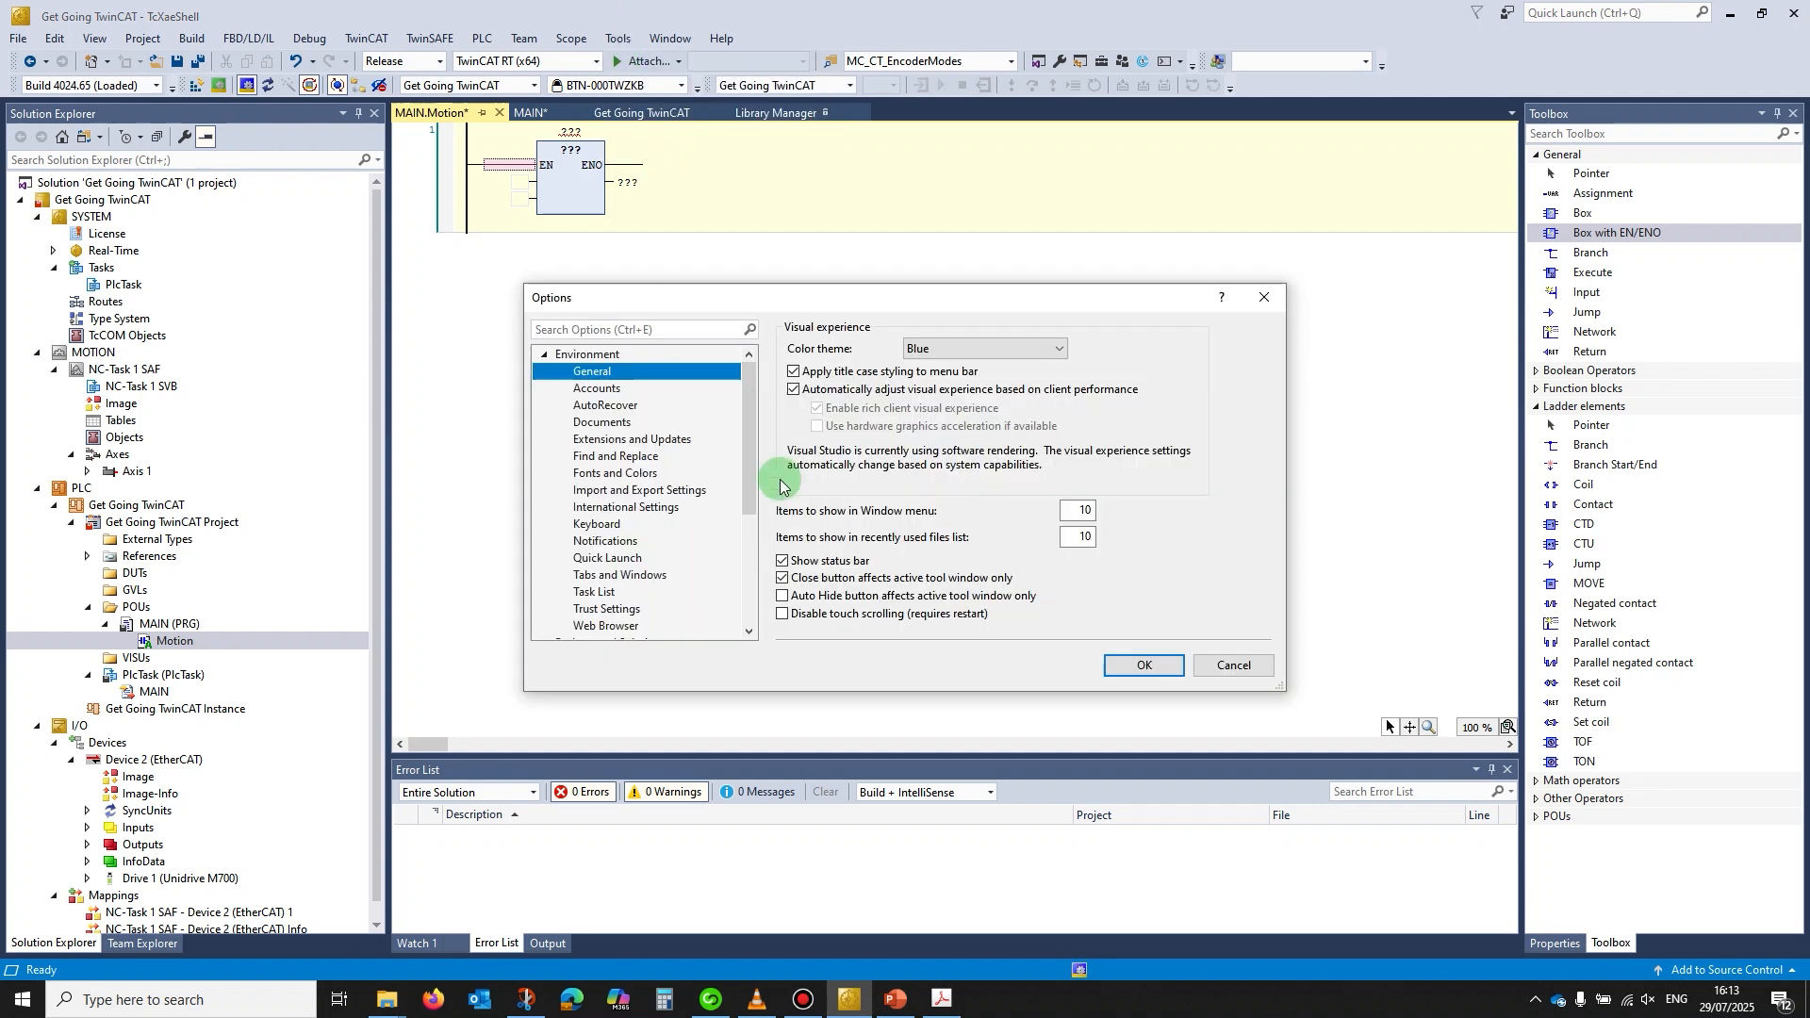
{"action": "left_click", "coordinate": [544, 355]}
{"action": "left_click", "coordinate": [545, 489]}
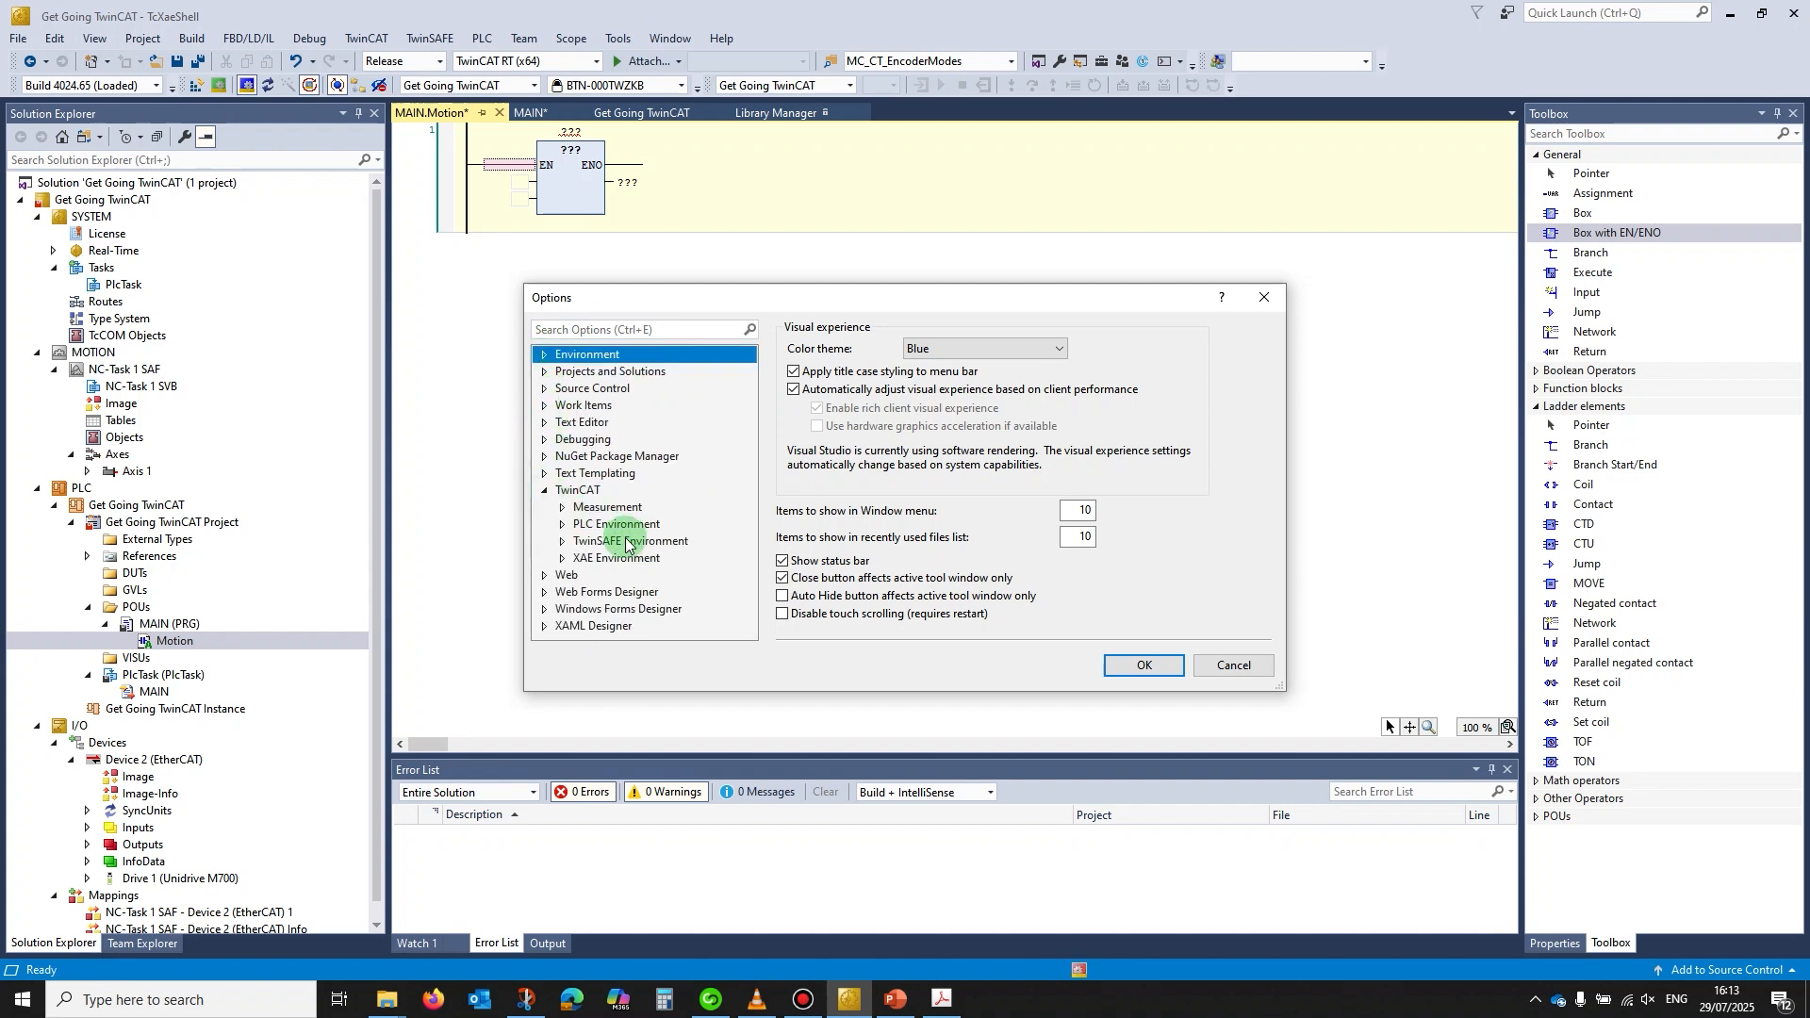
{"action": "left_click", "coordinate": [563, 524]}
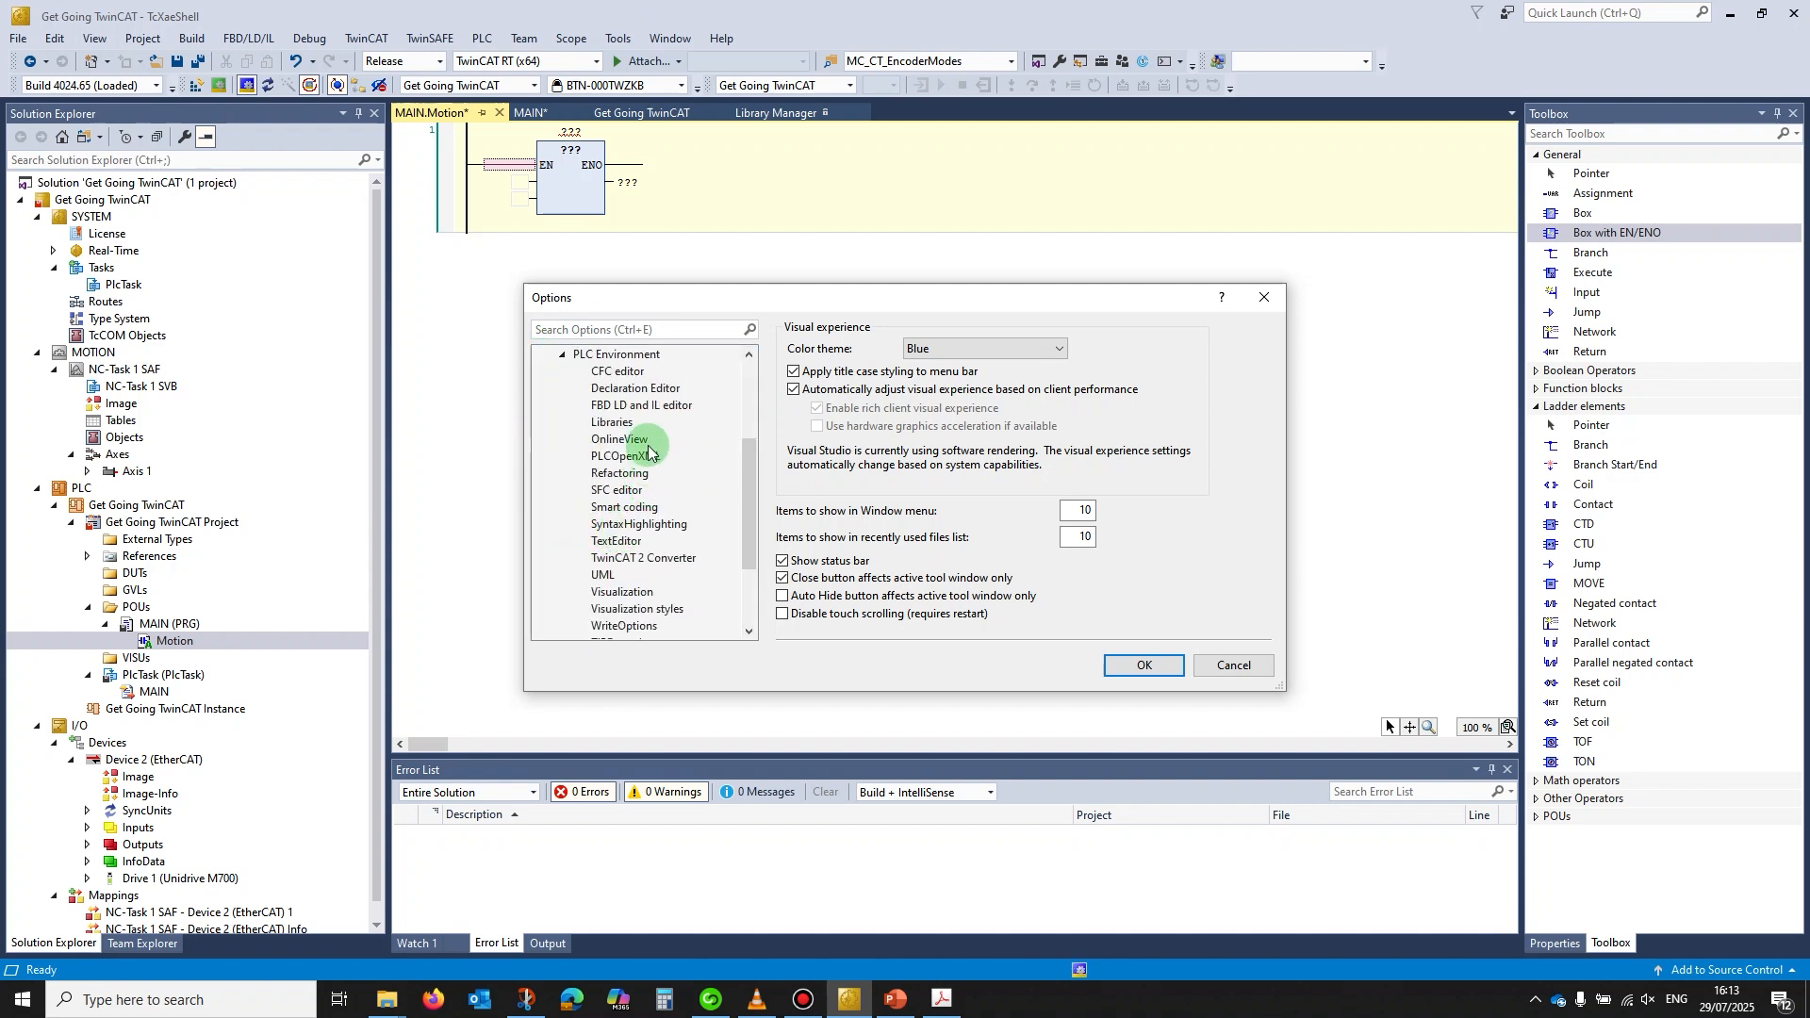
{"action": "left_click", "coordinate": [651, 406]}
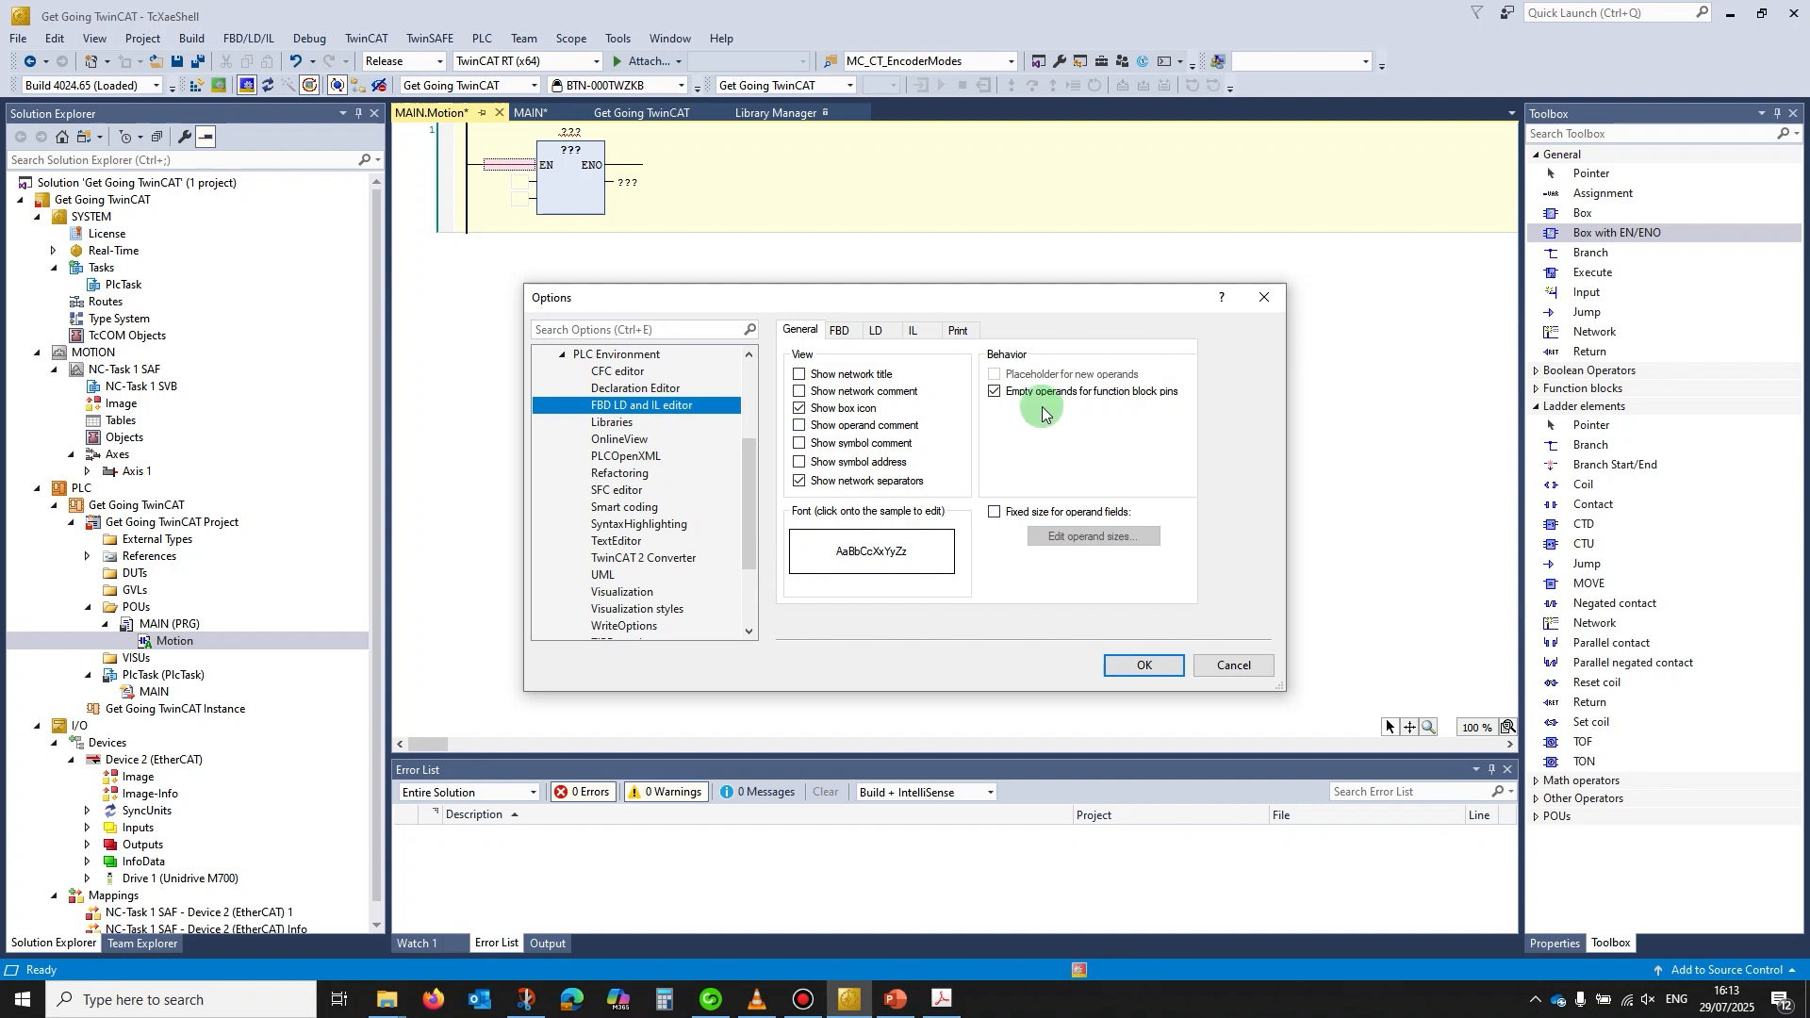
{"action": "left_click", "coordinate": [993, 392]}
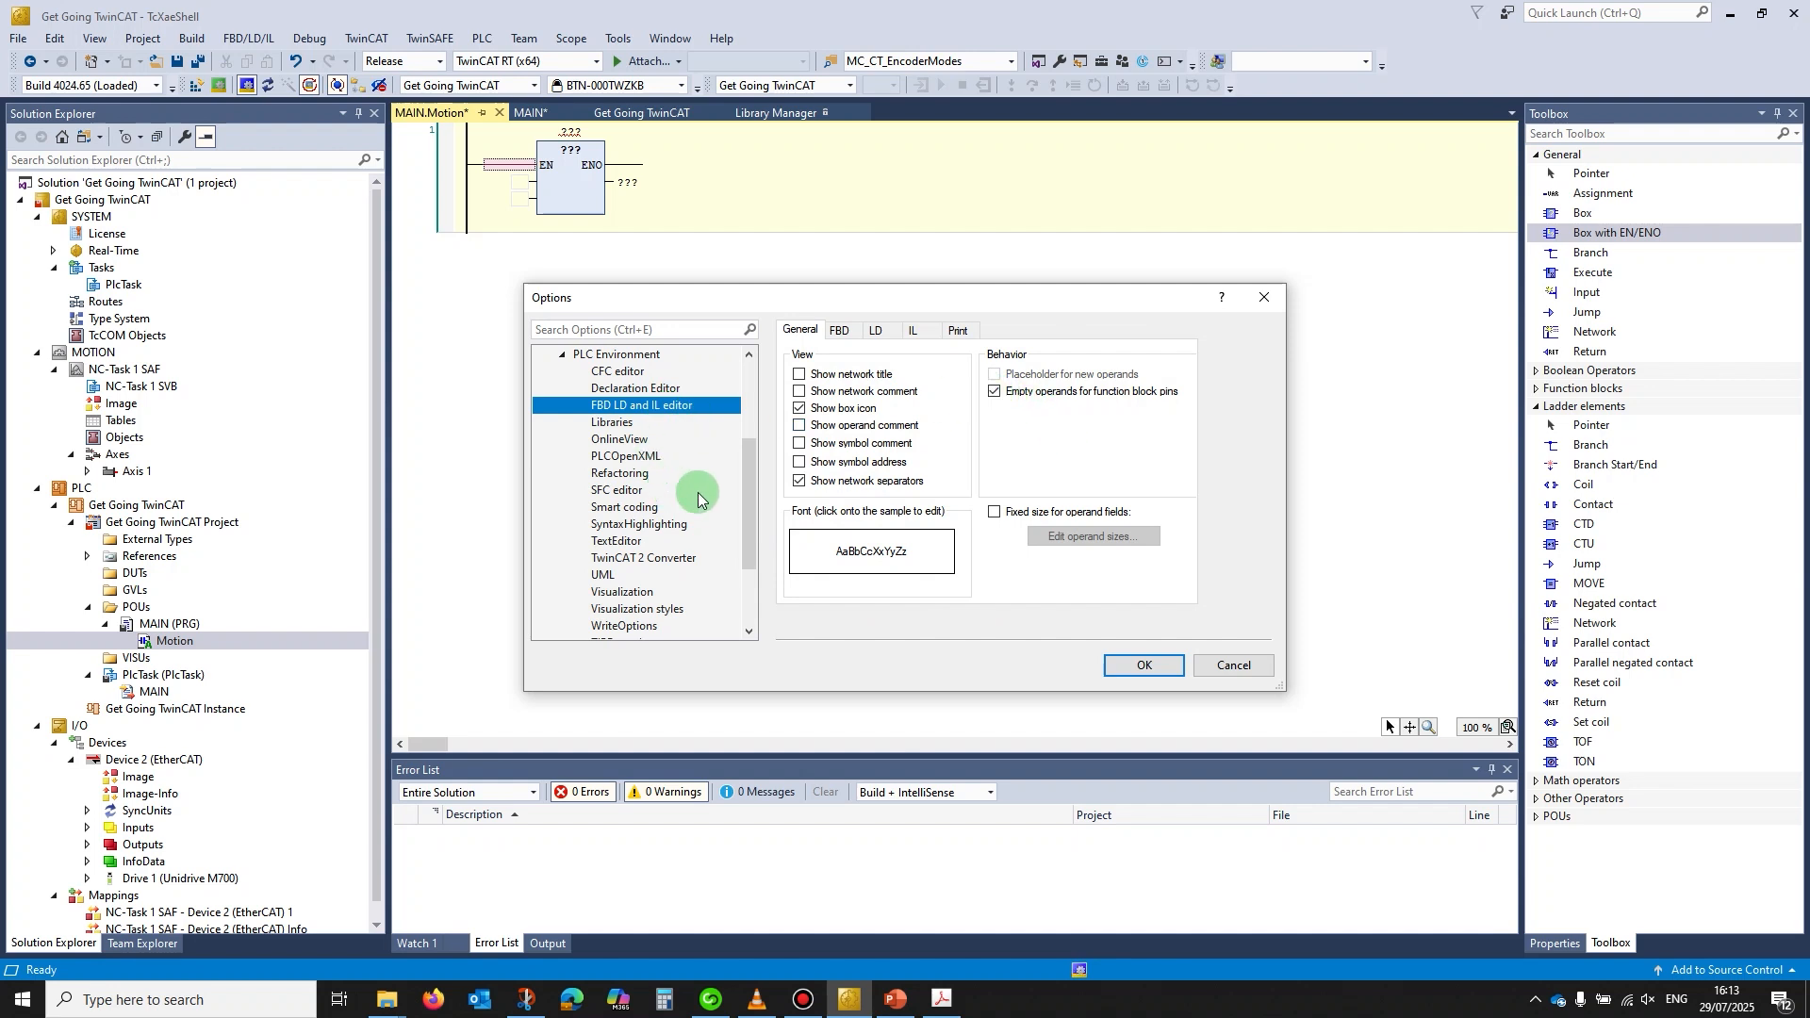
{"action": "left_click_drag", "start_coordinate": [749, 500], "coordinate": [744, 422]}
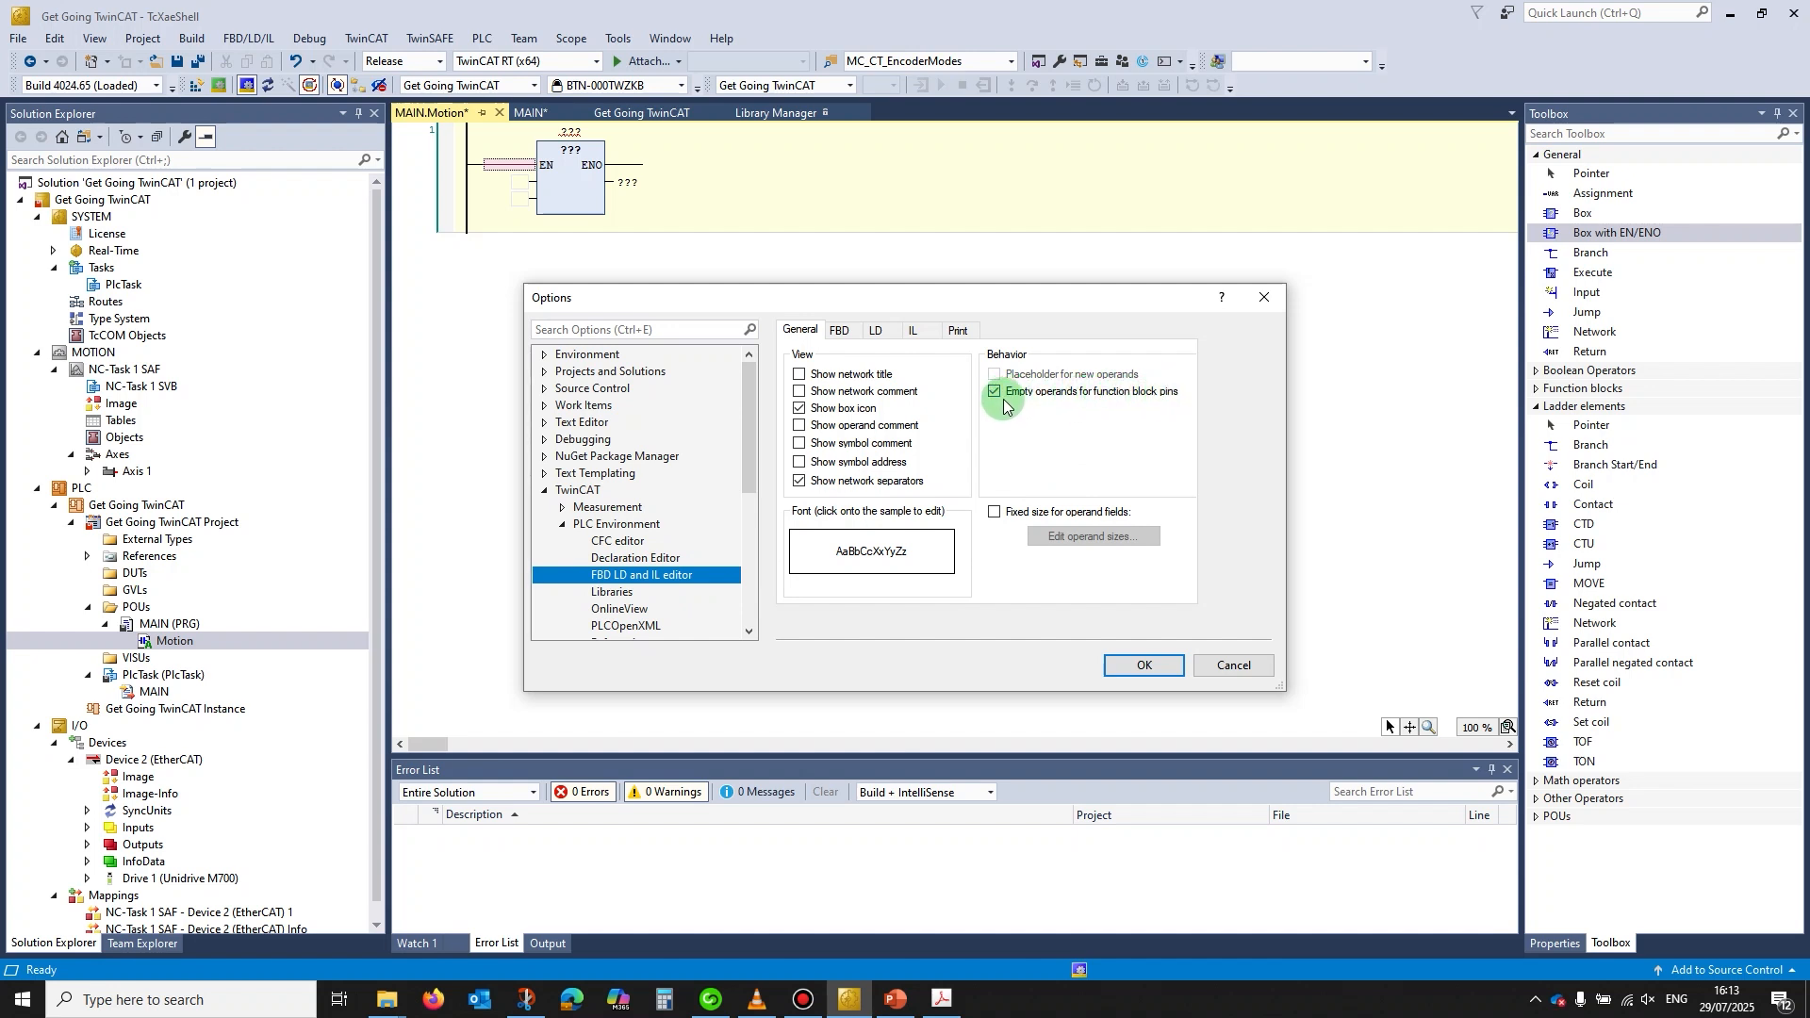
{"action": "left_click", "coordinate": [1233, 665]}
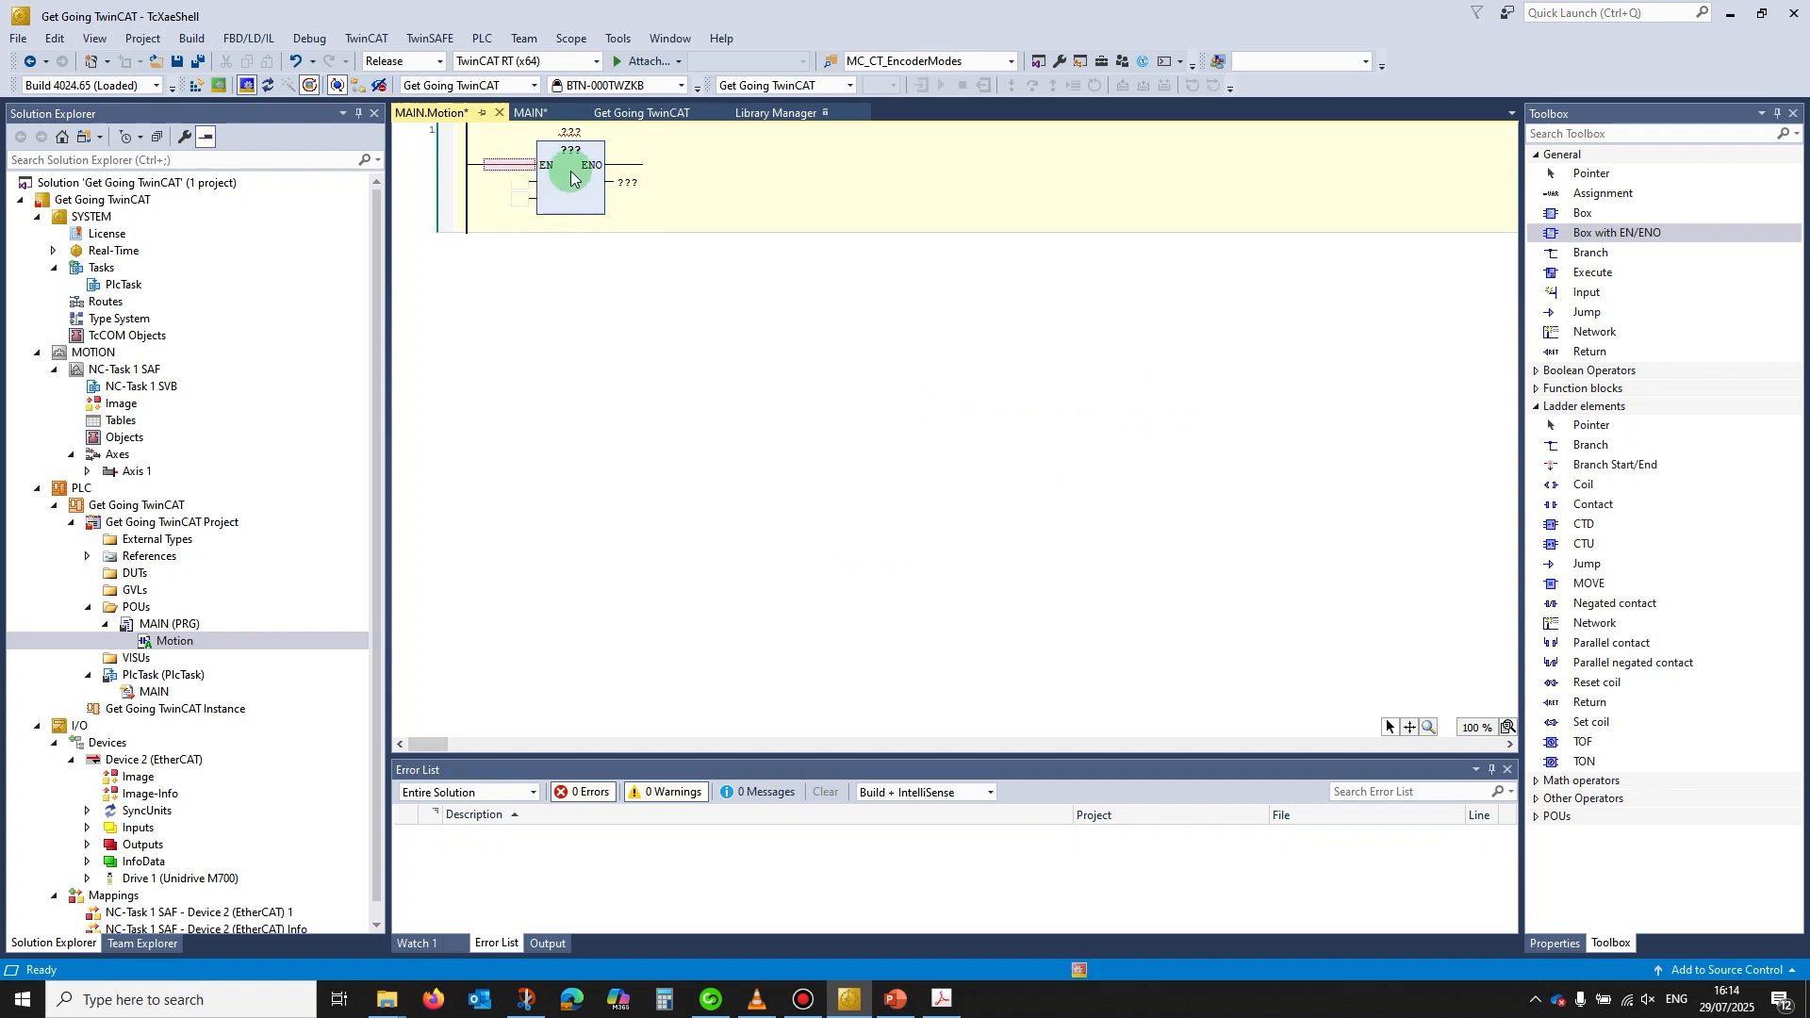
Assign the Axis1Position instance to the empty box in the Motion action's first network
{"action": "left_click", "coordinate": [570, 131]}
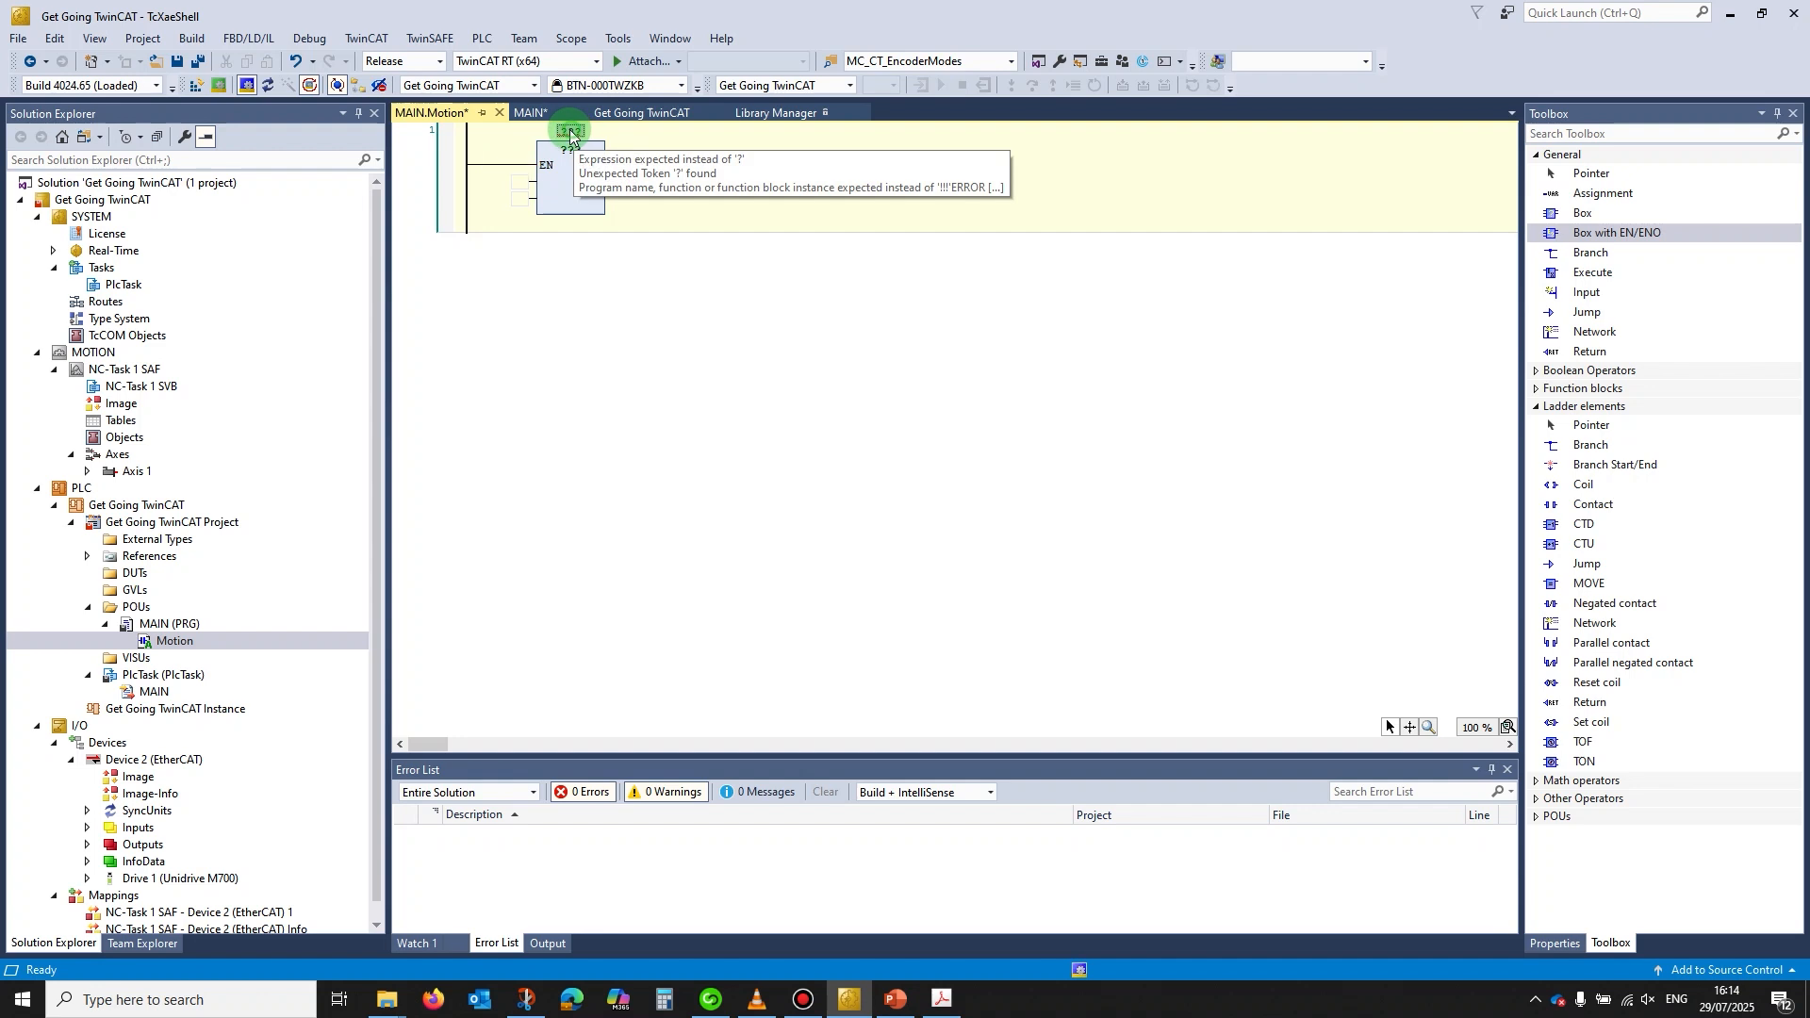
{"action": "left_click", "coordinate": [570, 131]}
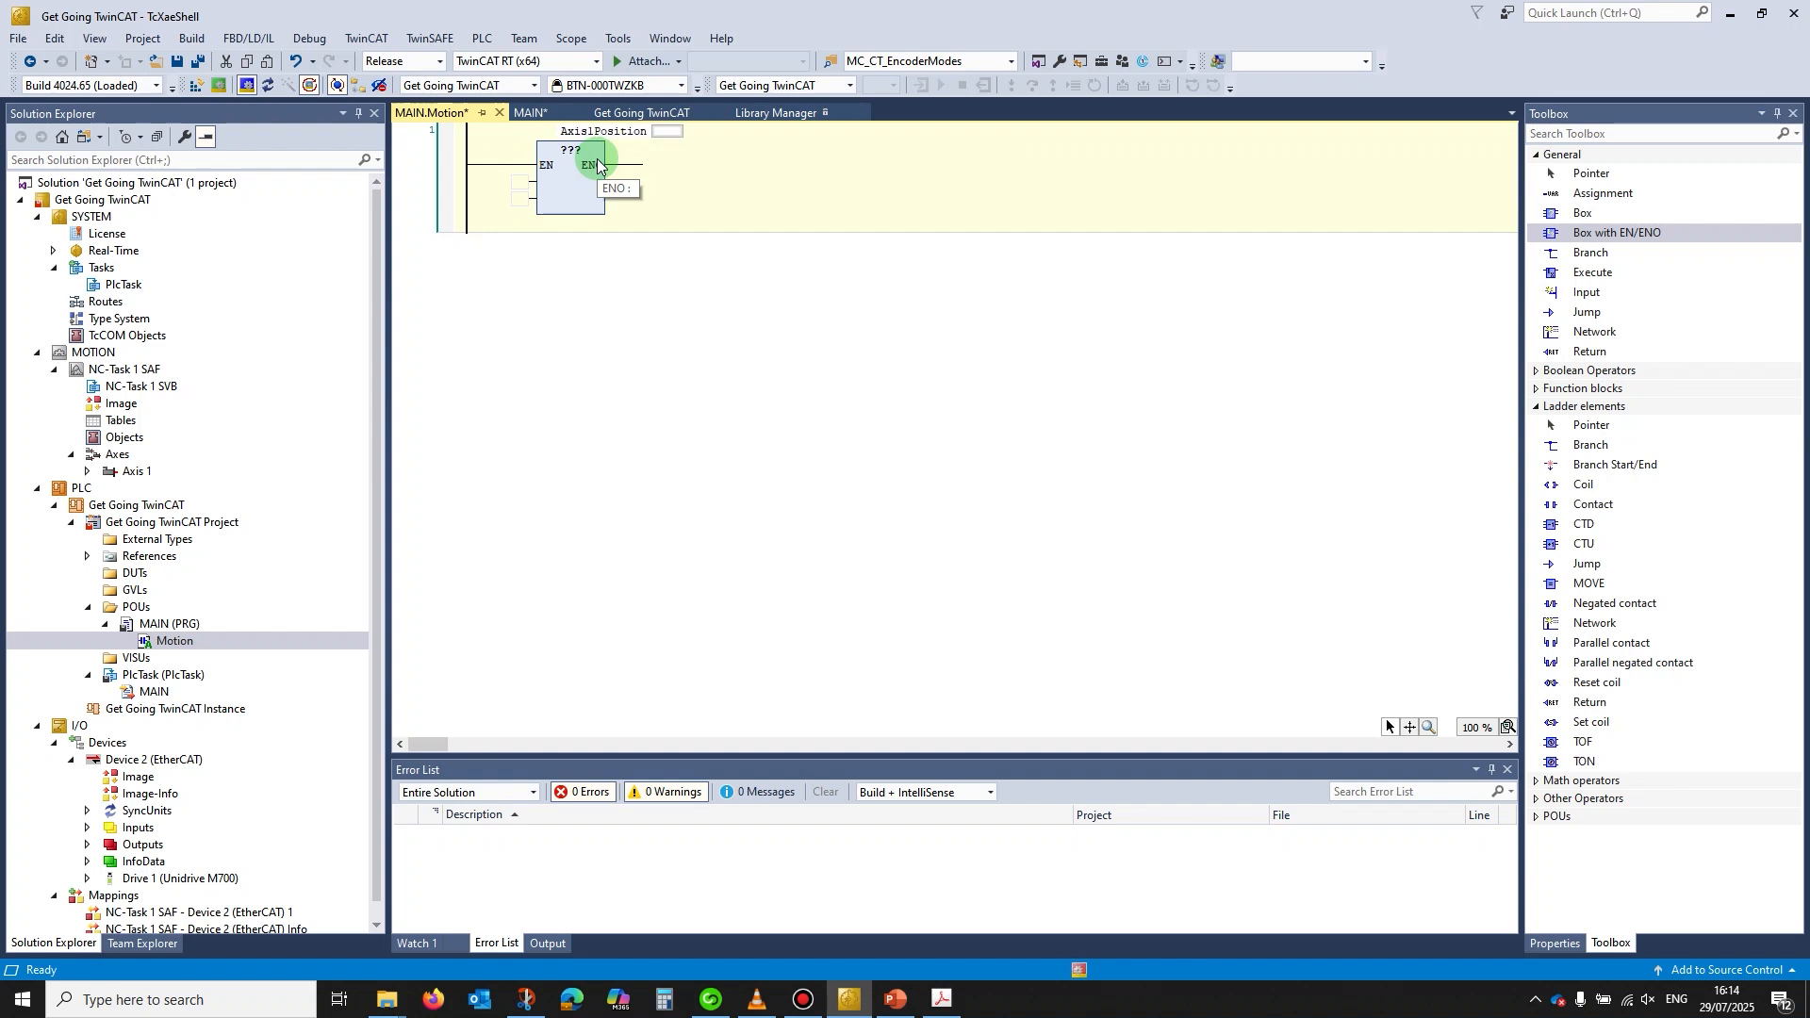
{"action": "left_click", "coordinate": [597, 165]}
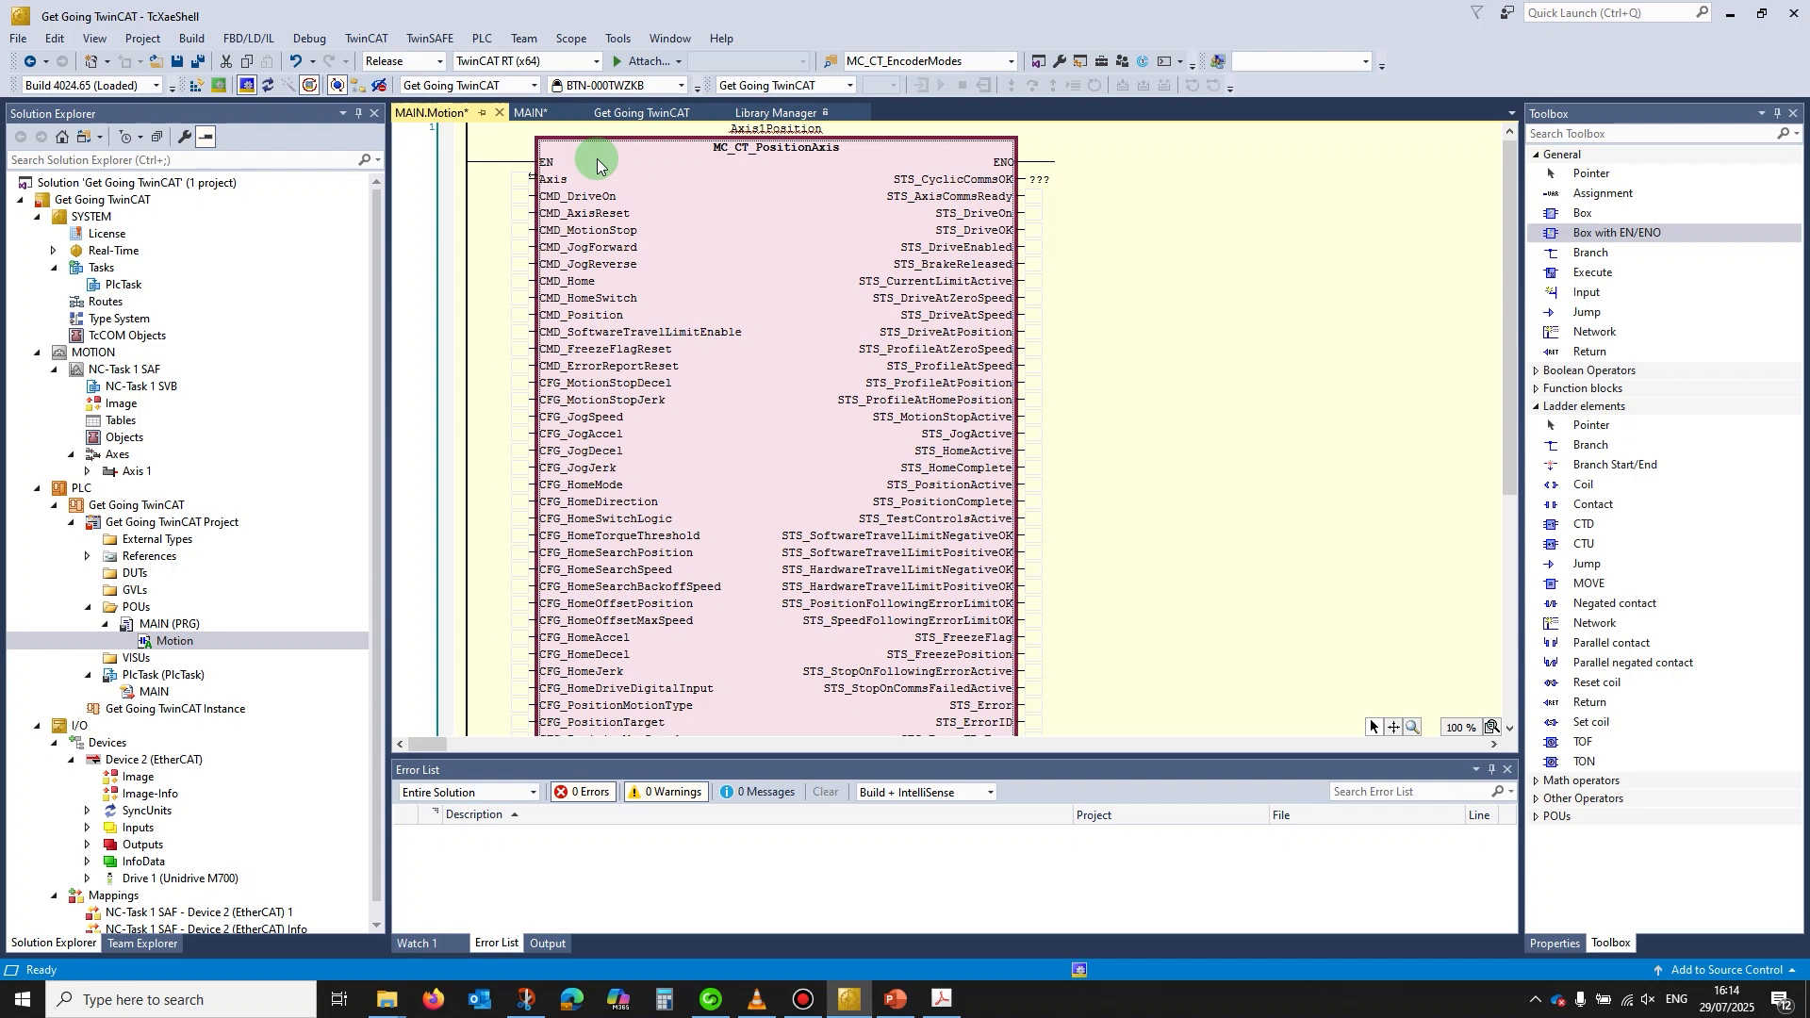
Clear the placeholder on the block's STS_CyclicCommsOK output and connect Axis1 to its Axis input
{"action": "left_click", "coordinate": [1046, 179]}
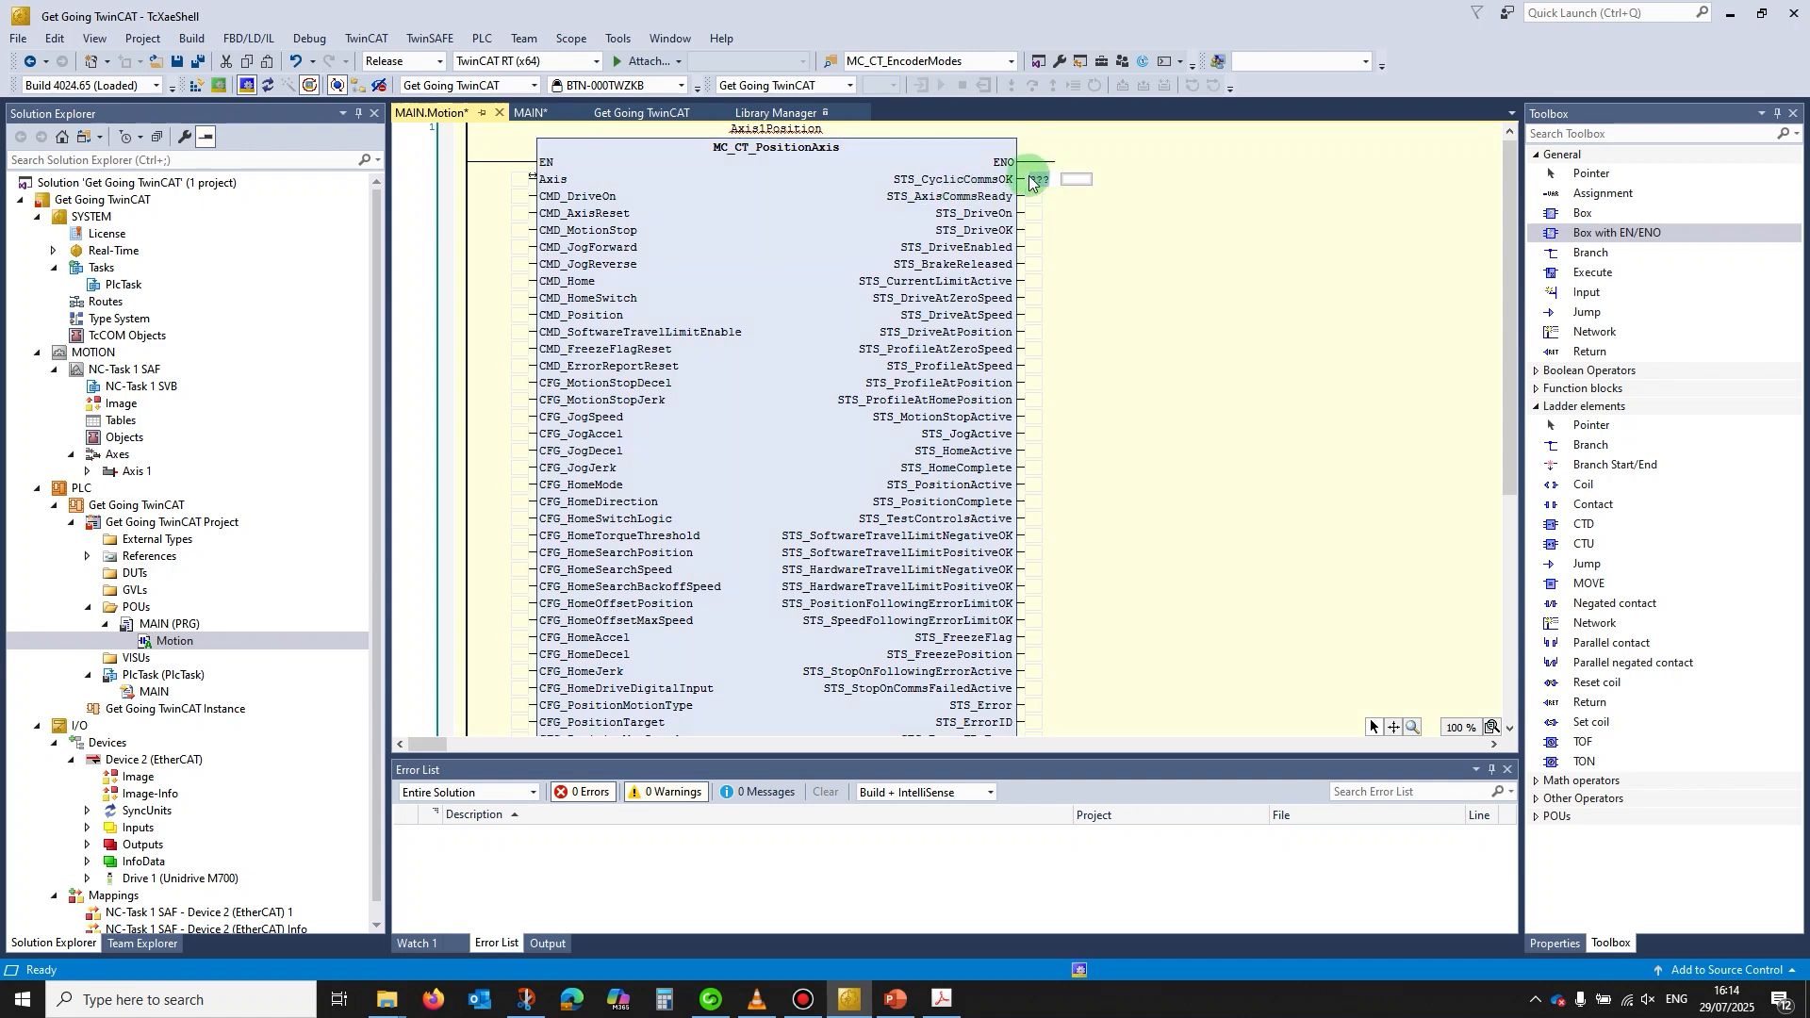
{"action": "left_click", "coordinate": [1070, 209]}
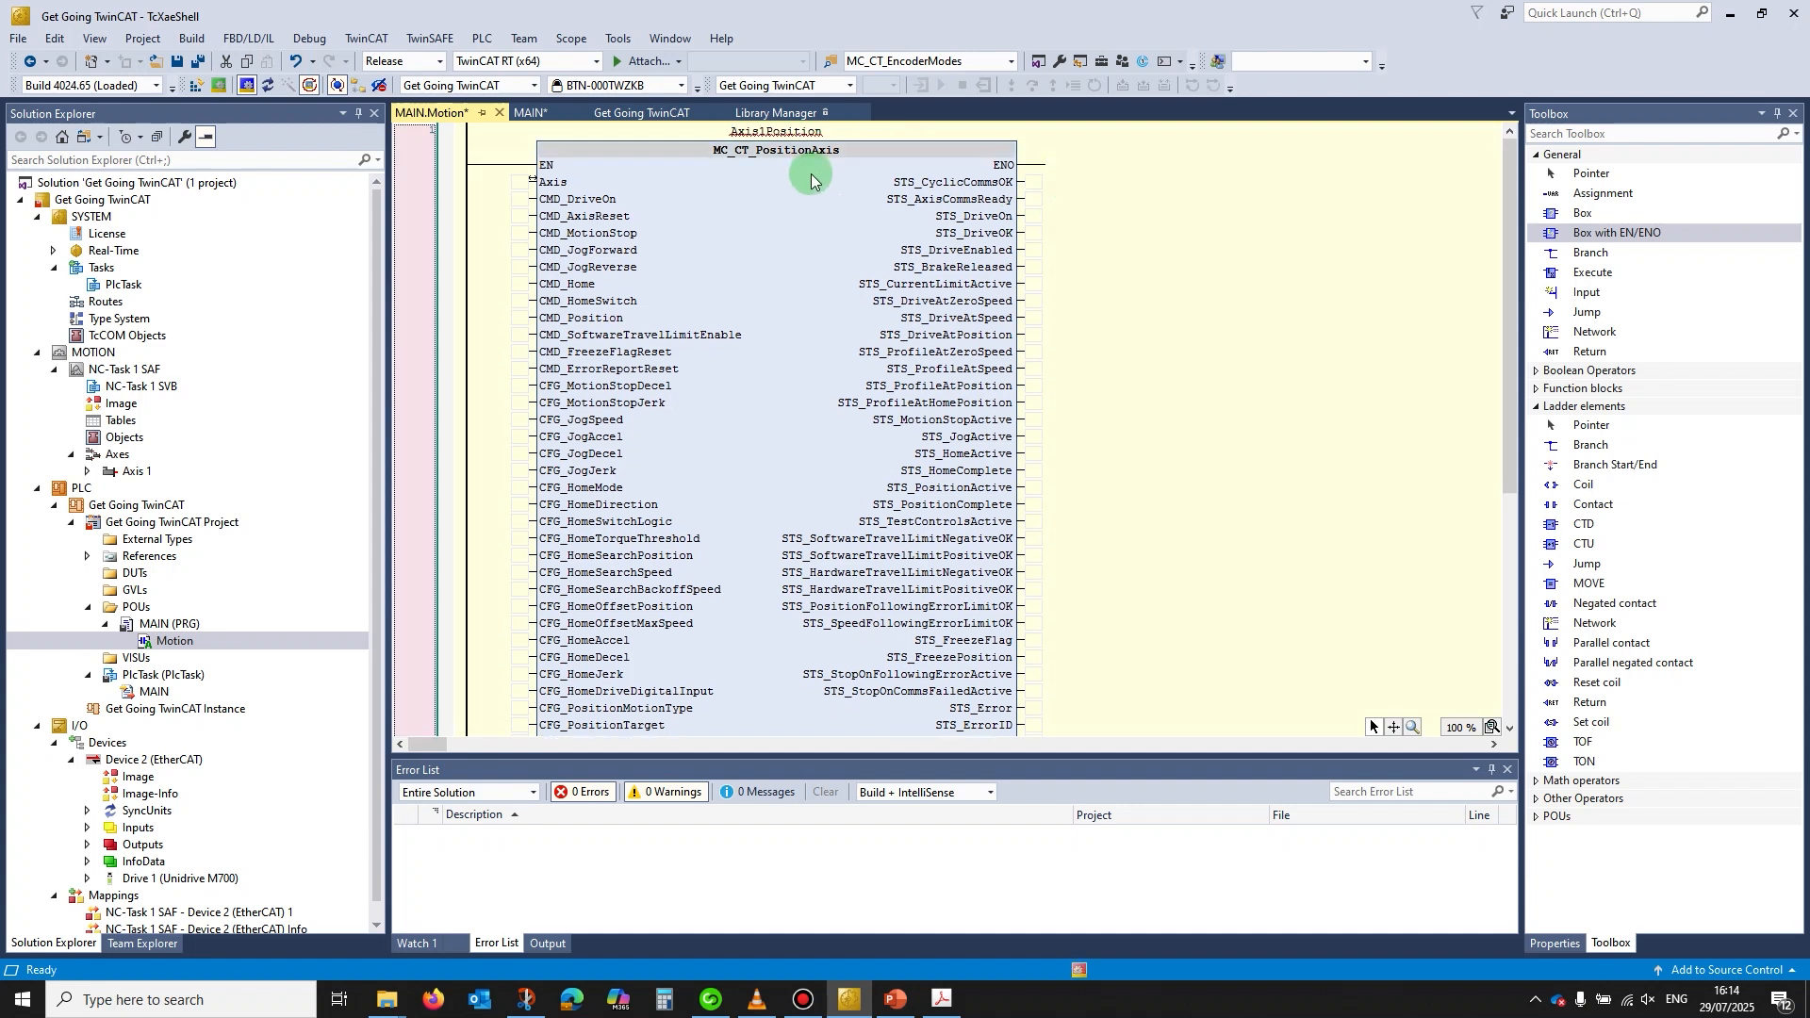
{"action": "left_click", "coordinate": [520, 182]}
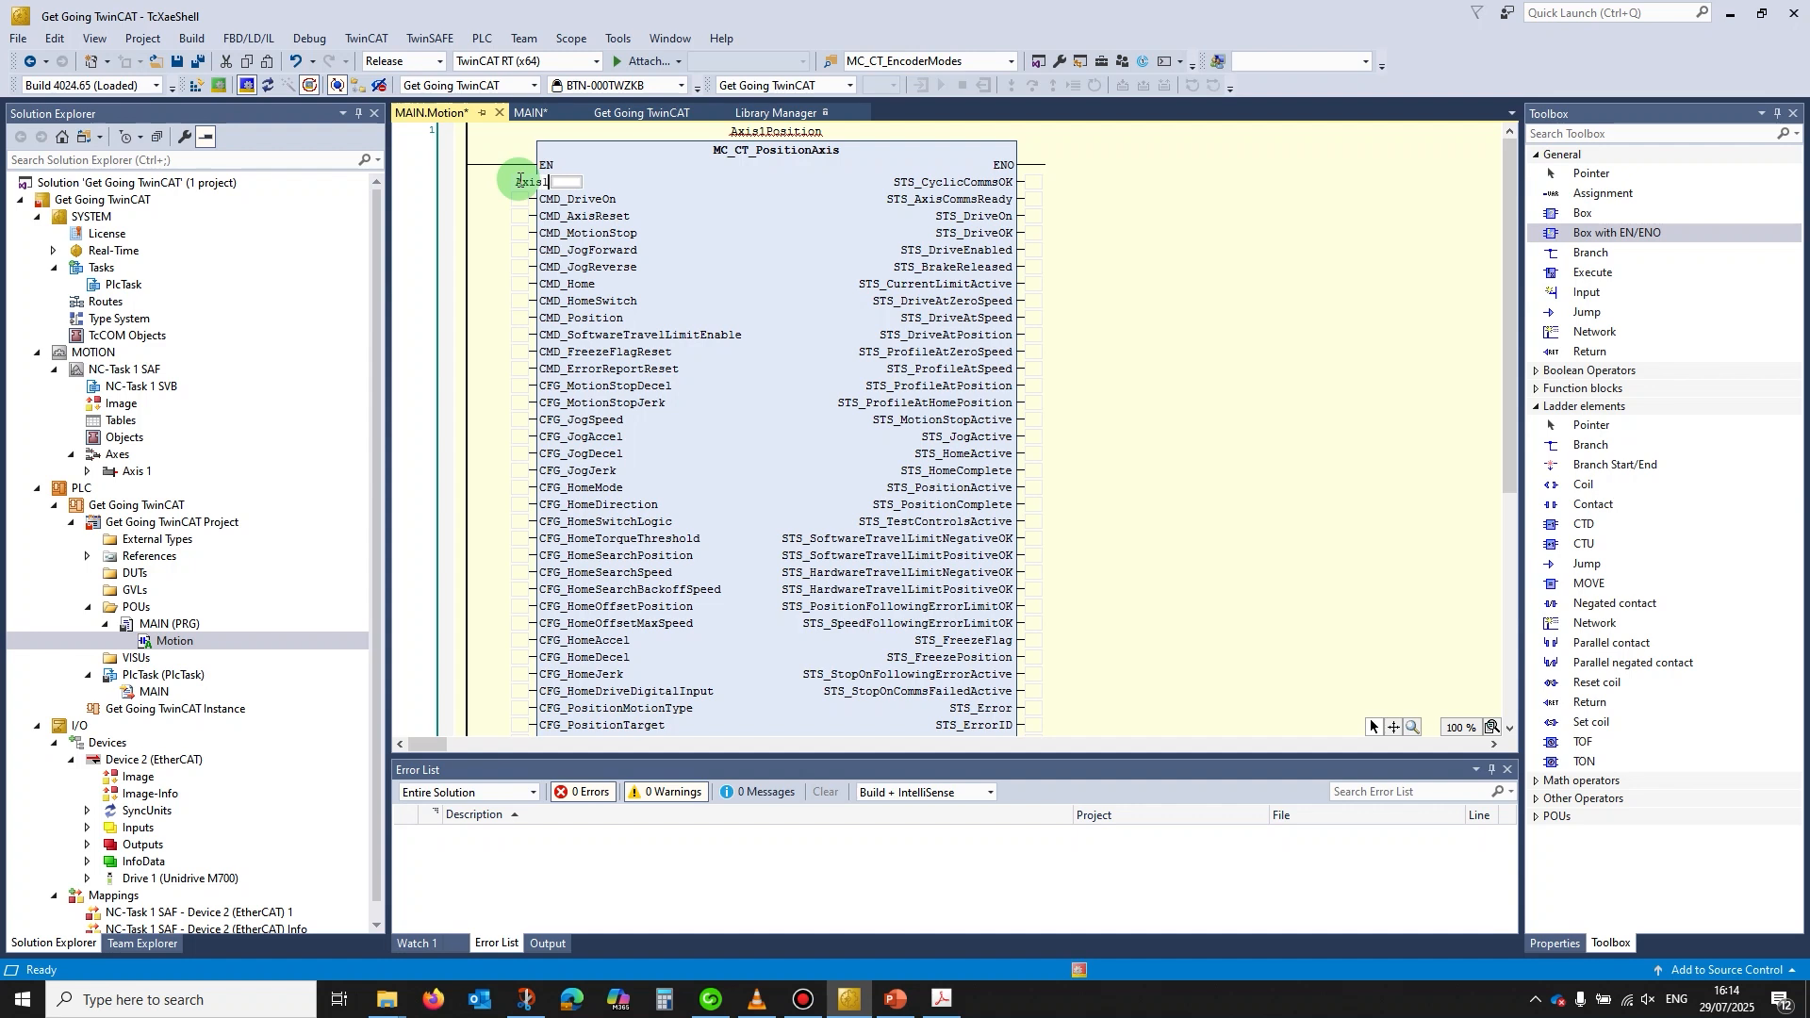
{"action": "left_click", "coordinate": [1222, 303]}
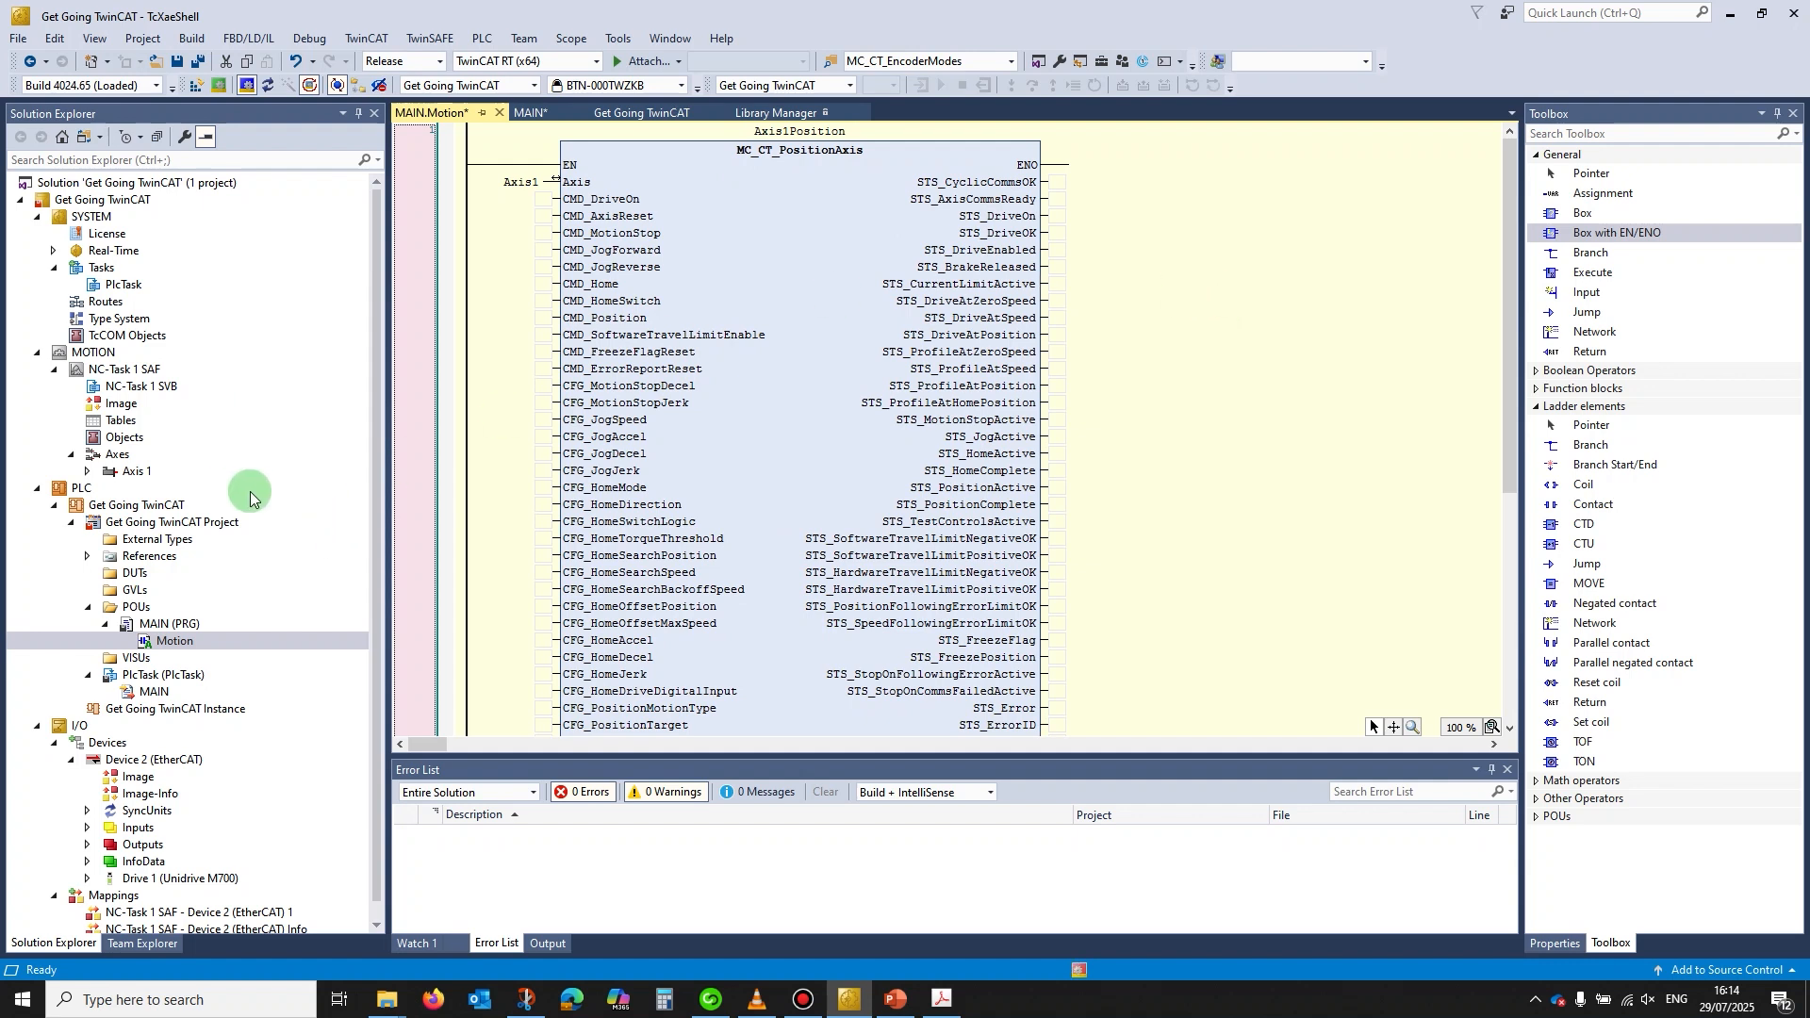
Open the NC Axis 1 settings, return to the MAIN program and build the solution
{"action": "double_click", "coordinate": [129, 472]}
{"action": "left_click", "coordinate": [472, 141]}
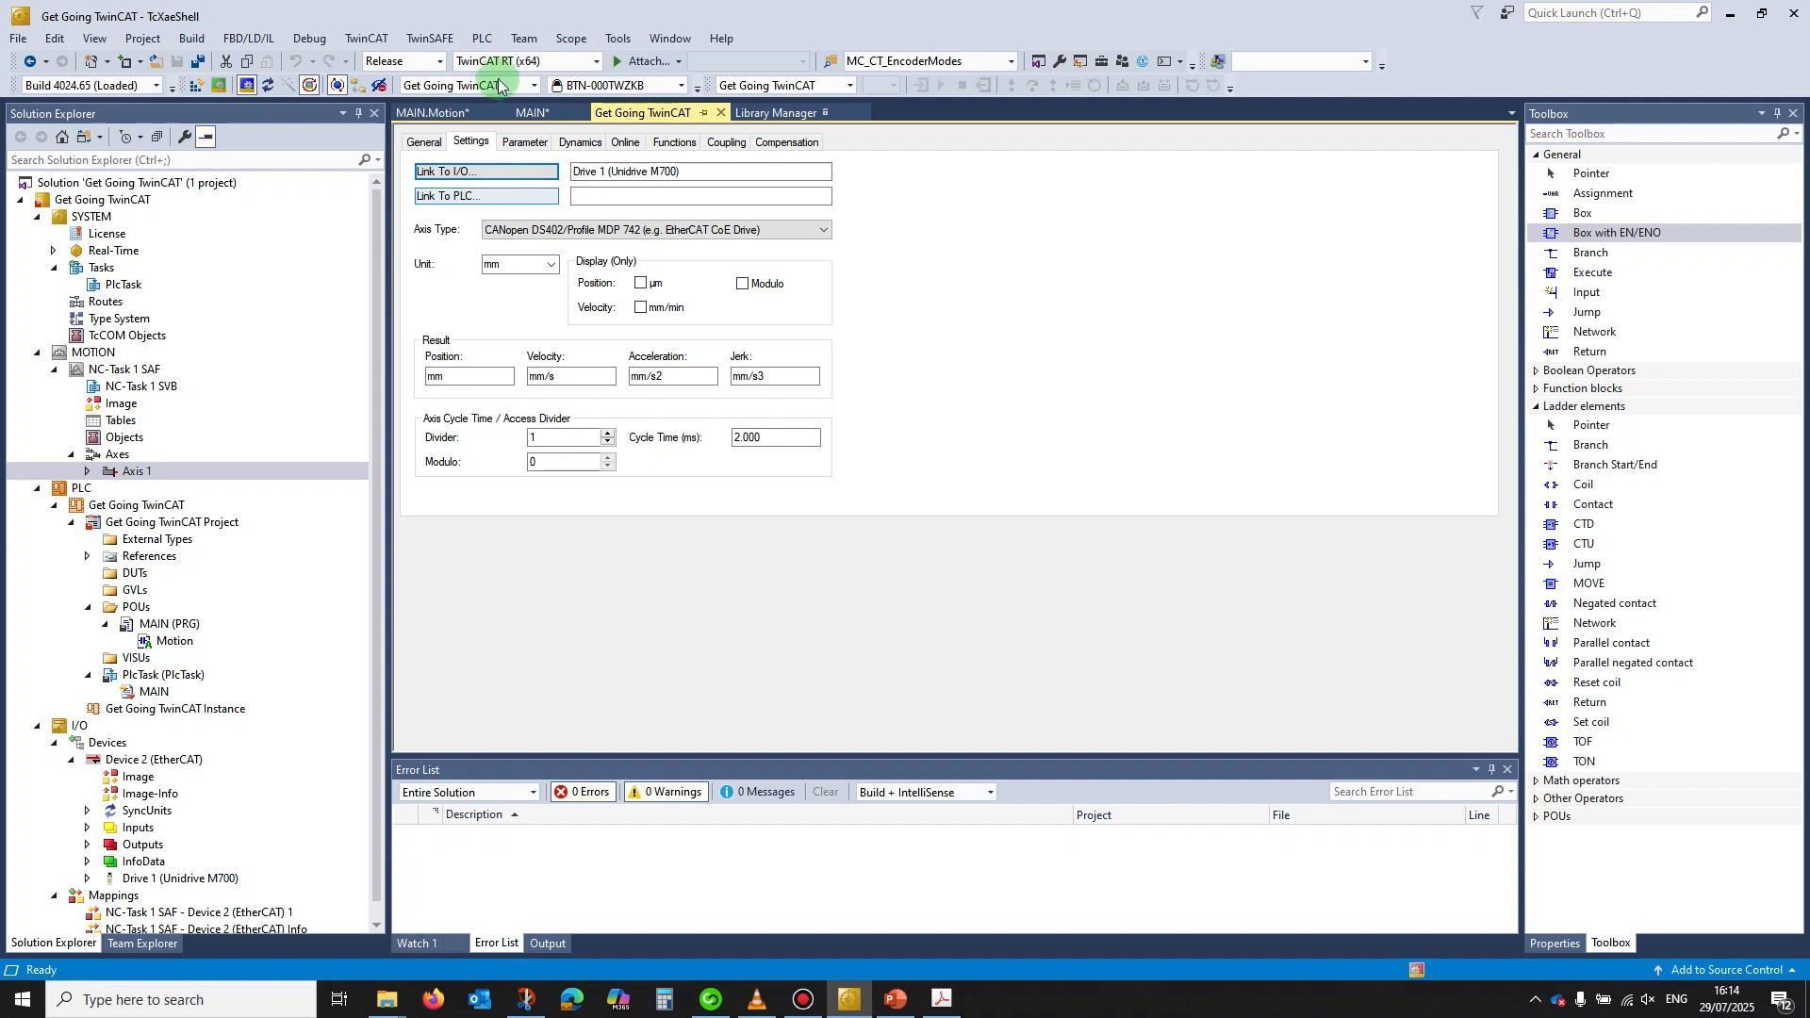
{"action": "left_click", "coordinate": [532, 112]}
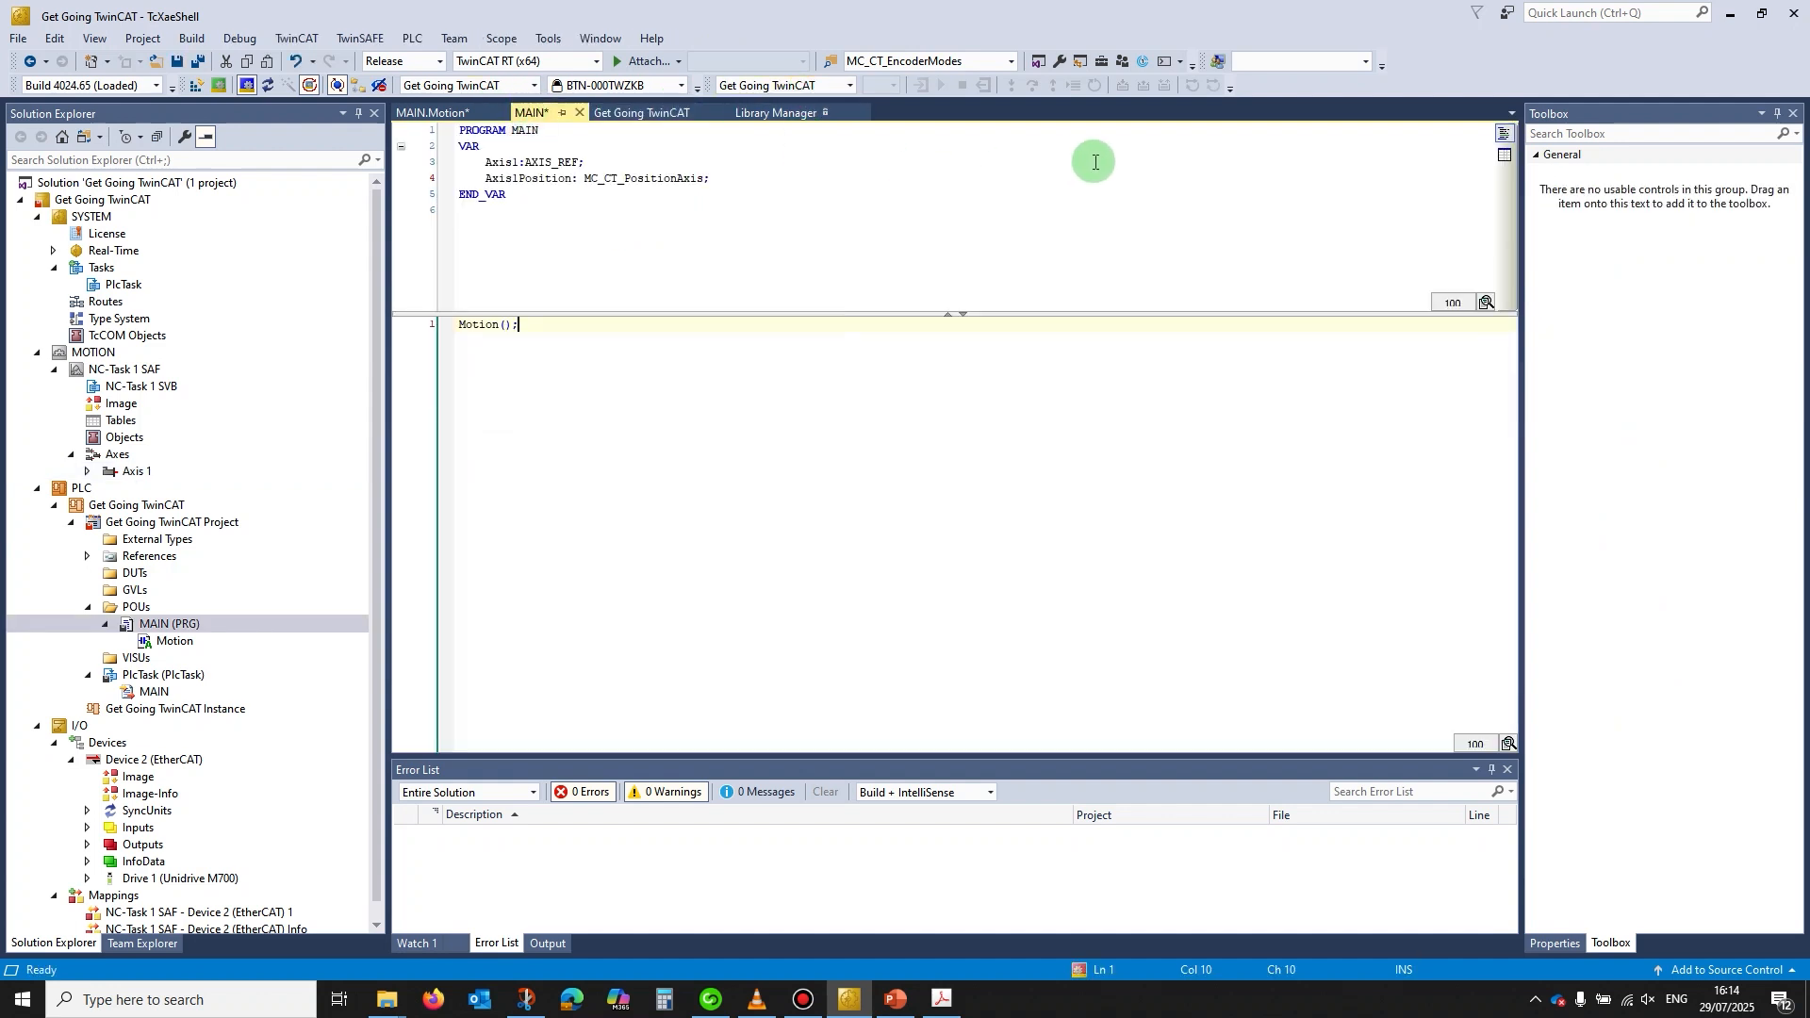
{"action": "left_click", "coordinate": [192, 39]}
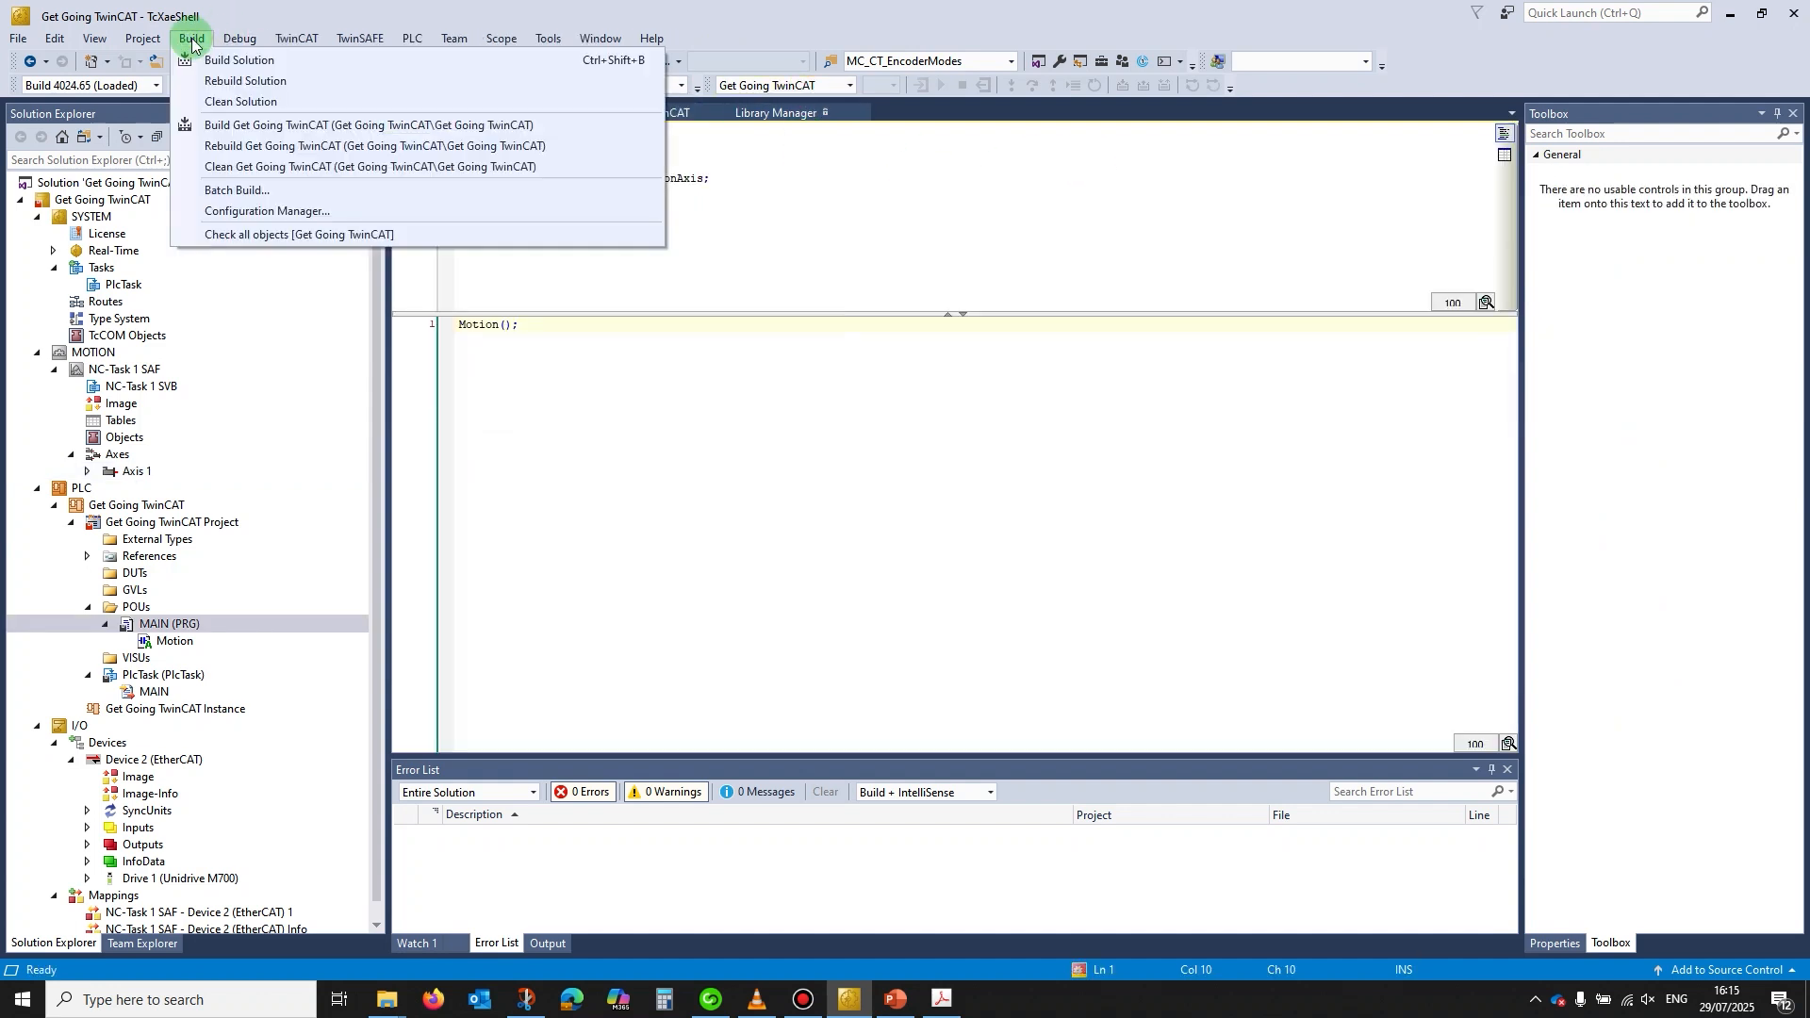
{"action": "left_click", "coordinate": [237, 60]}
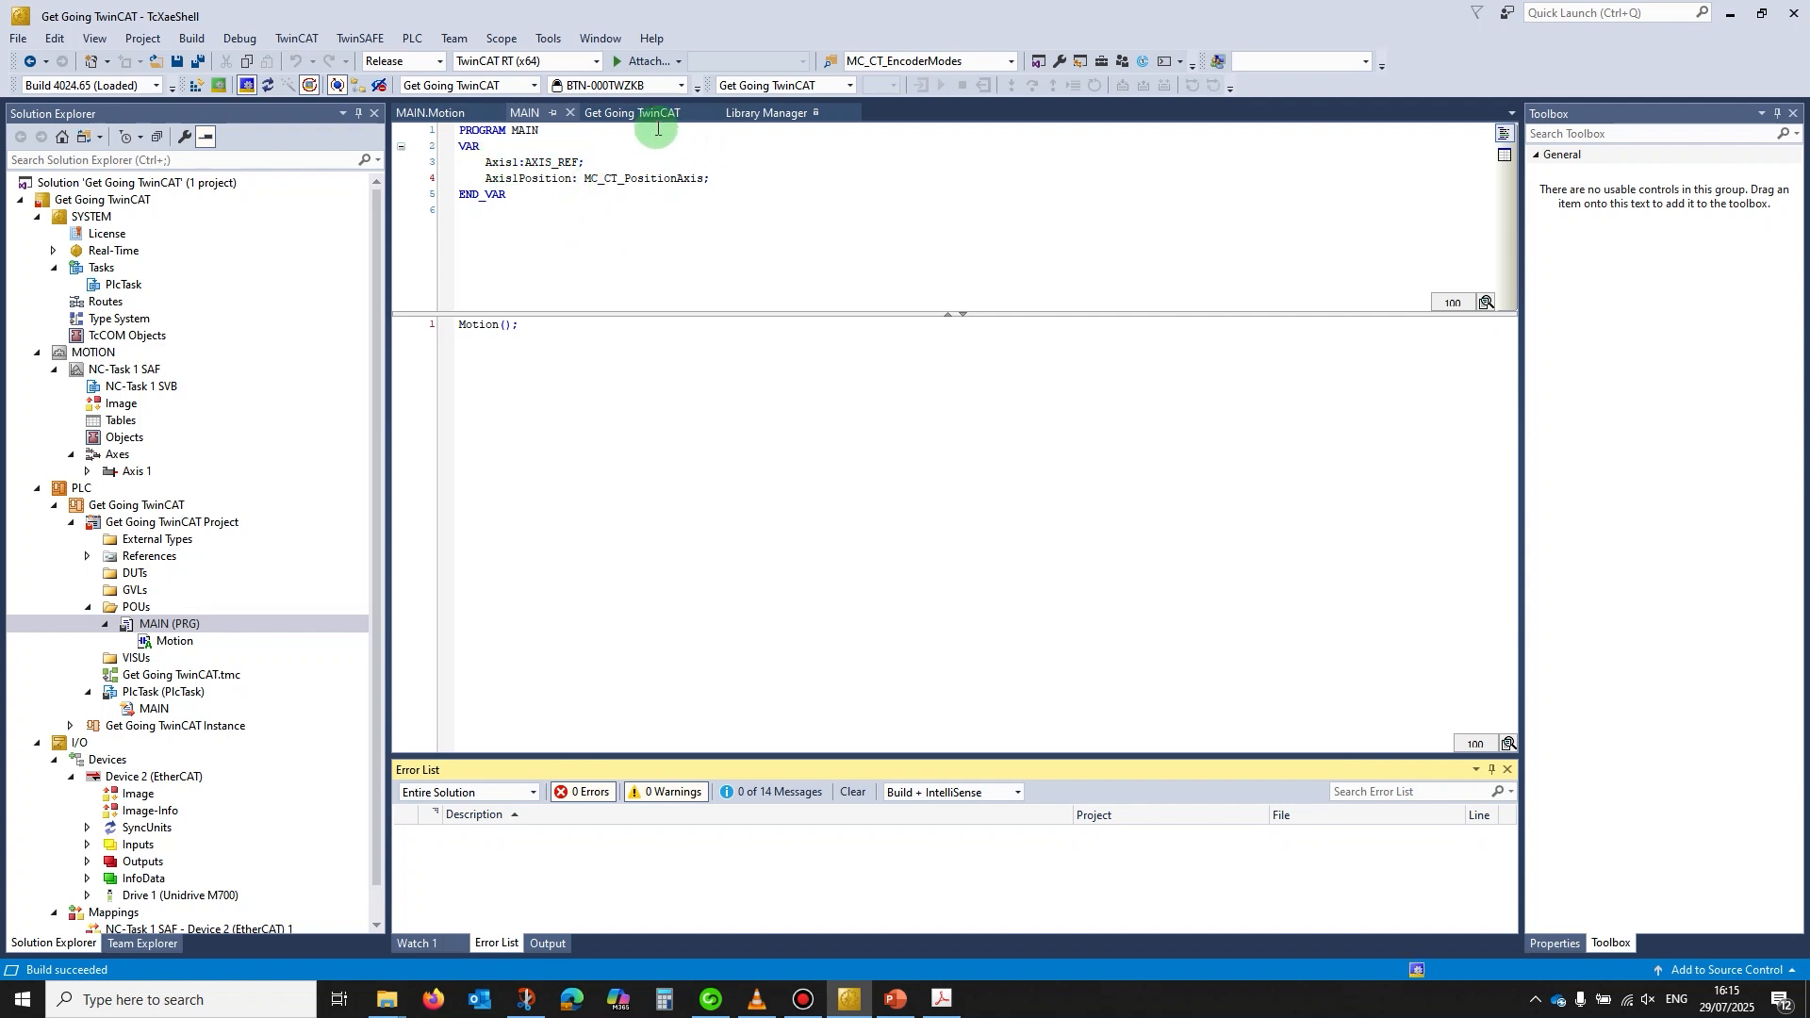
Link NC Axis 1 to the PLC reference MAIN.Axis1 (Get Going TwinCAT Instance)
{"action": "left_click", "coordinate": [621, 112]}
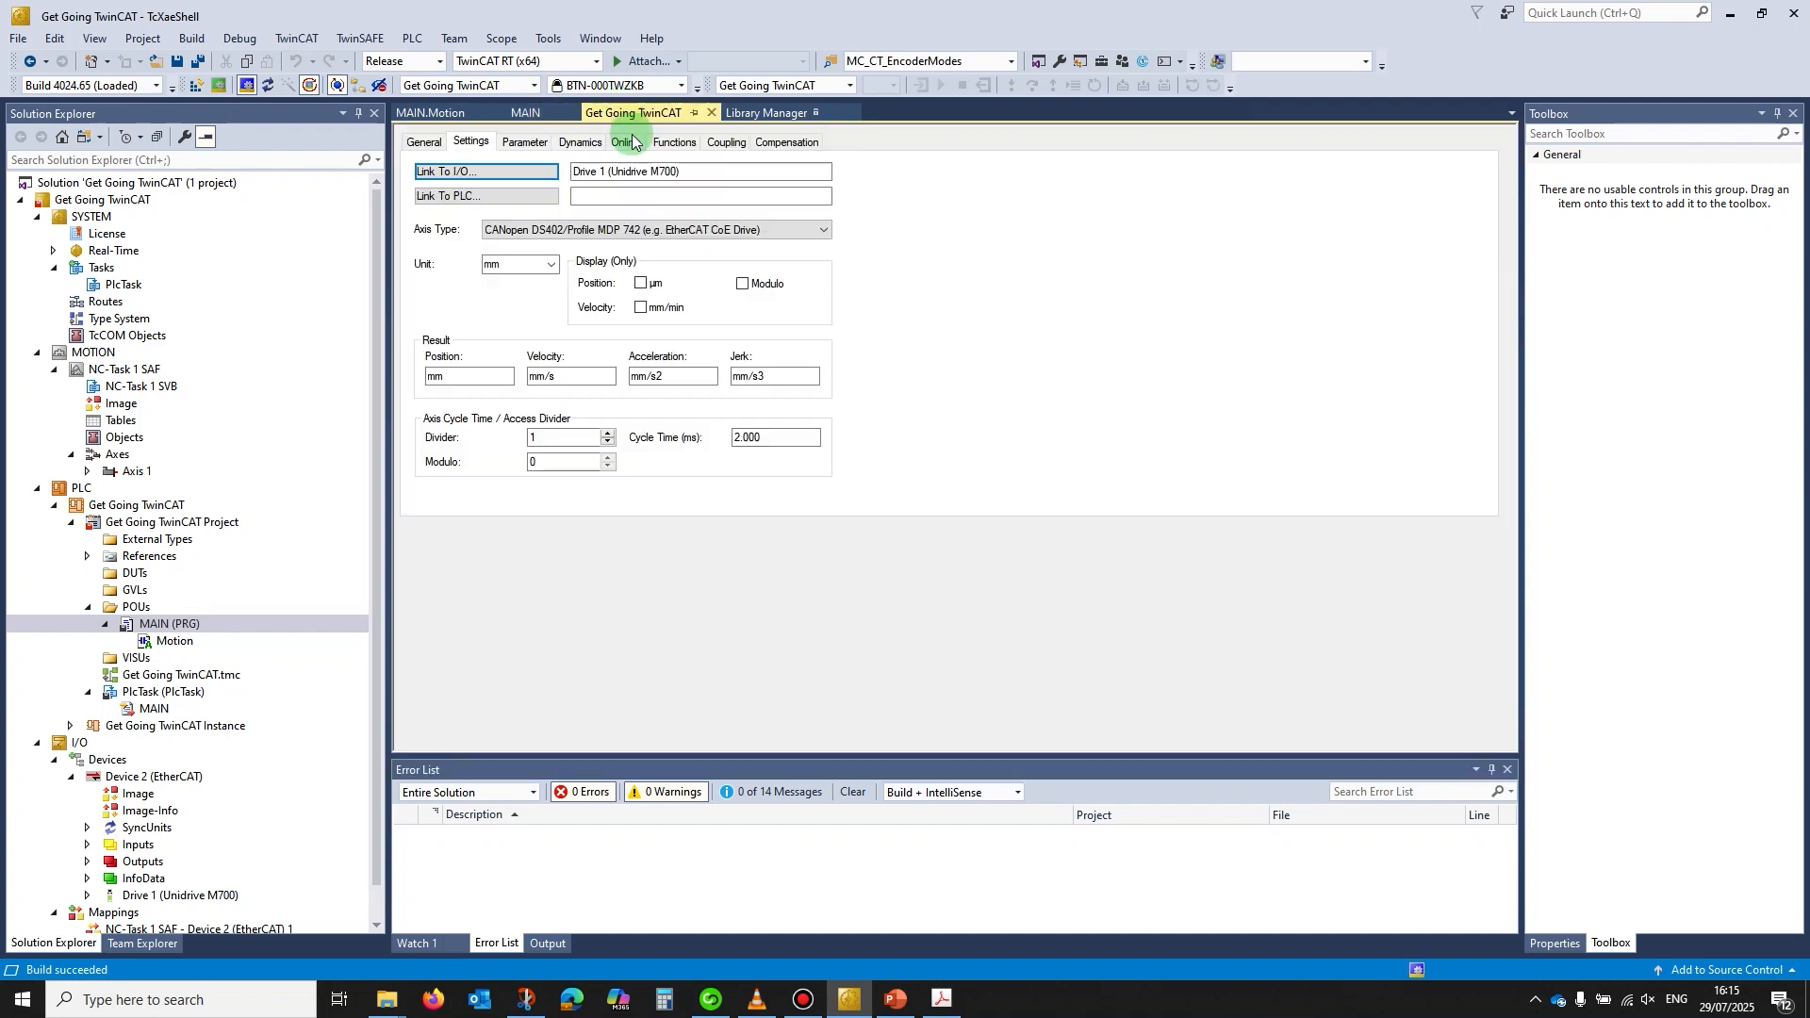
{"action": "left_click", "coordinate": [519, 195]}
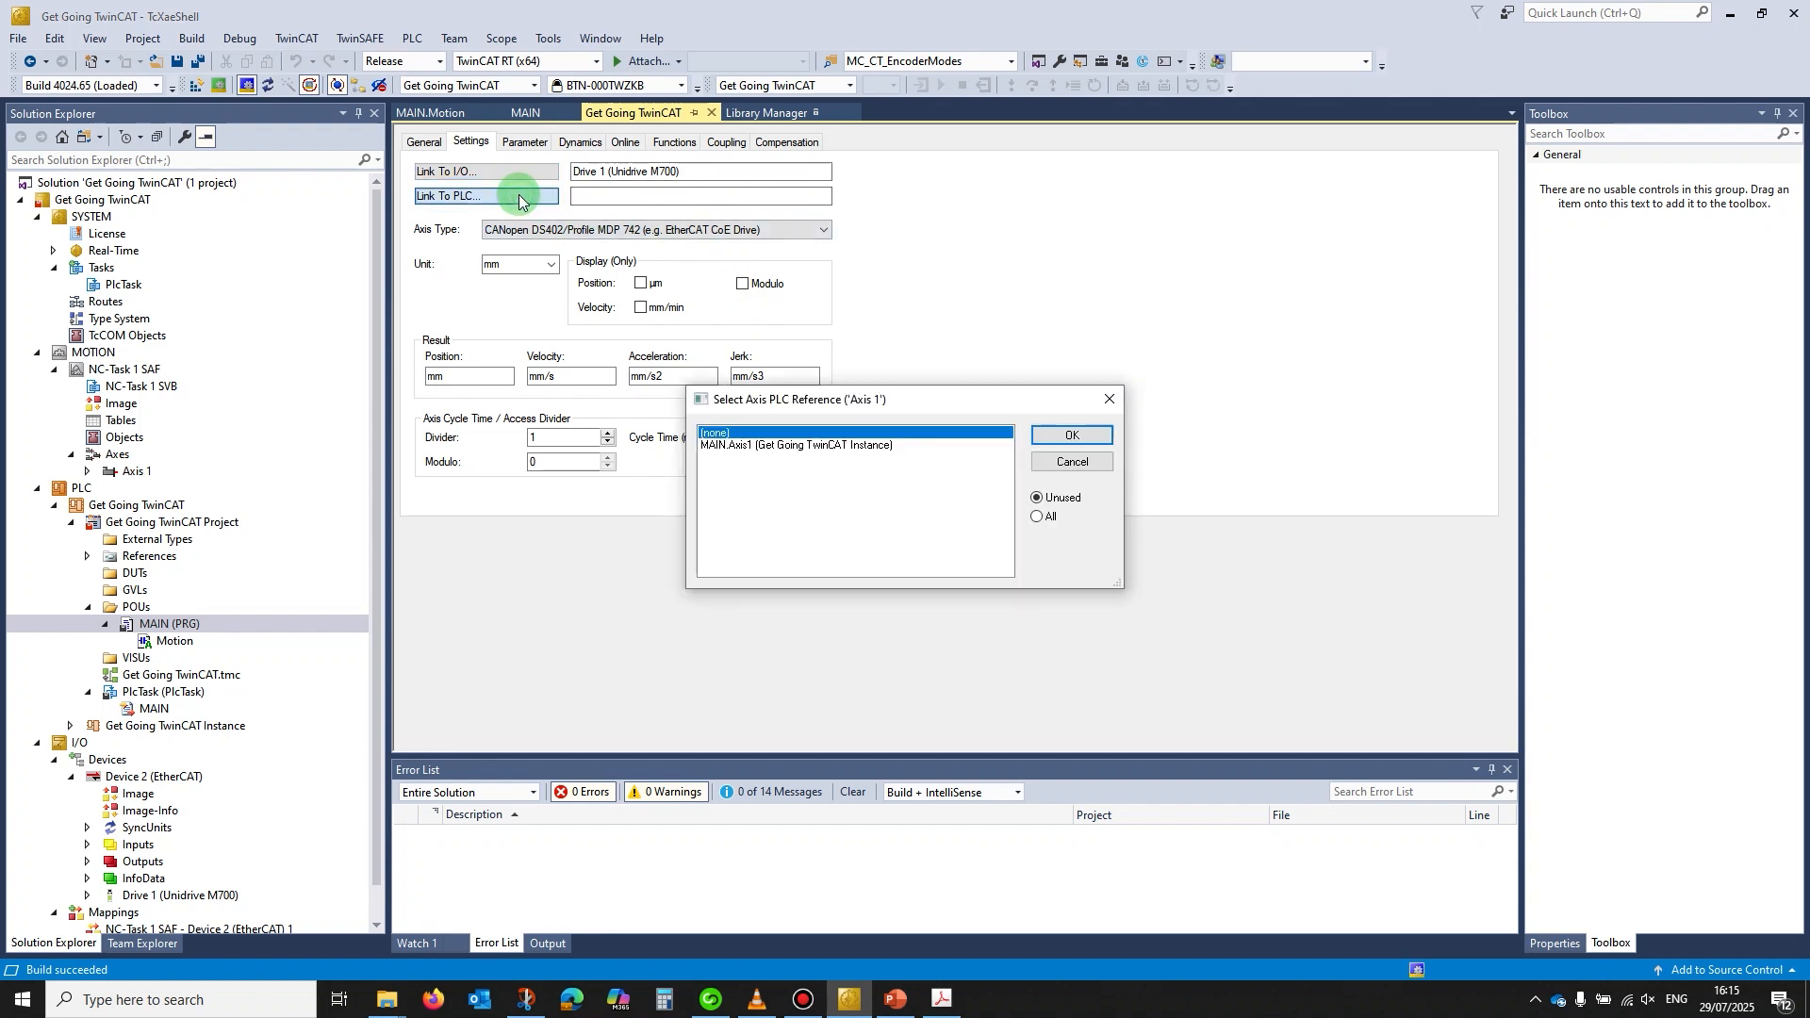
{"action": "left_click", "coordinate": [744, 447]}
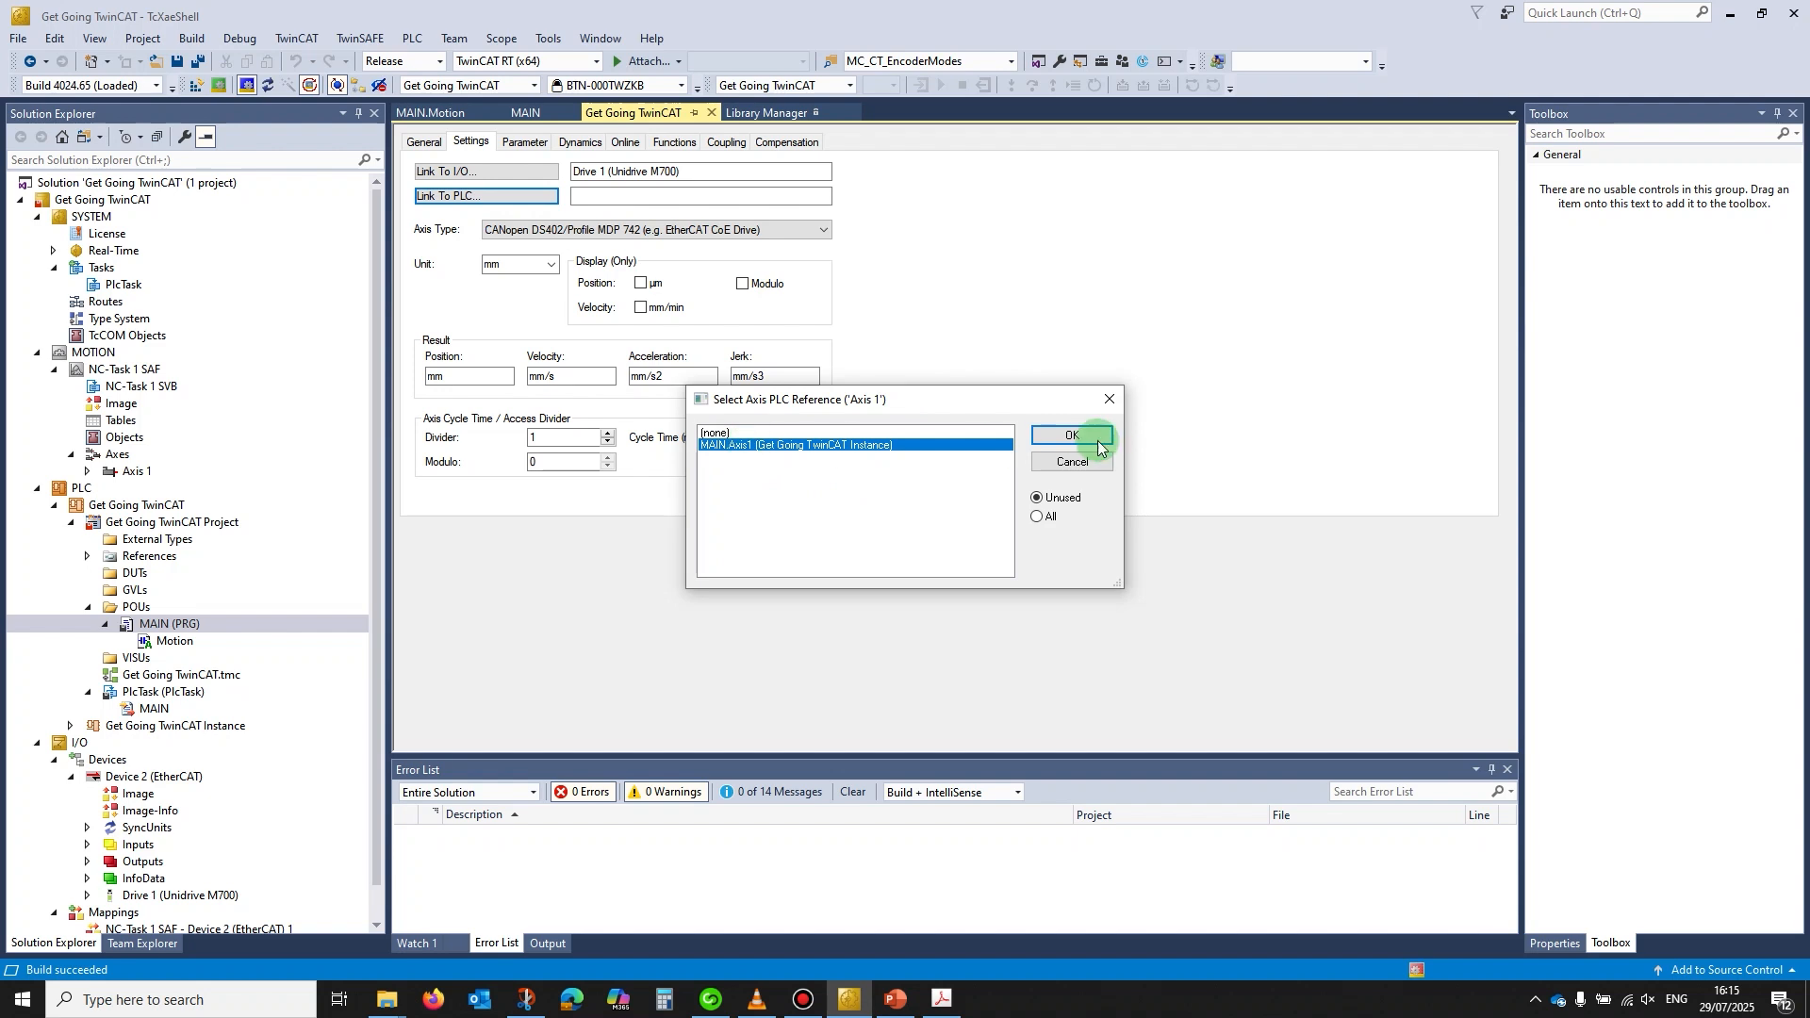
{"action": "left_click", "coordinate": [1065, 437]}
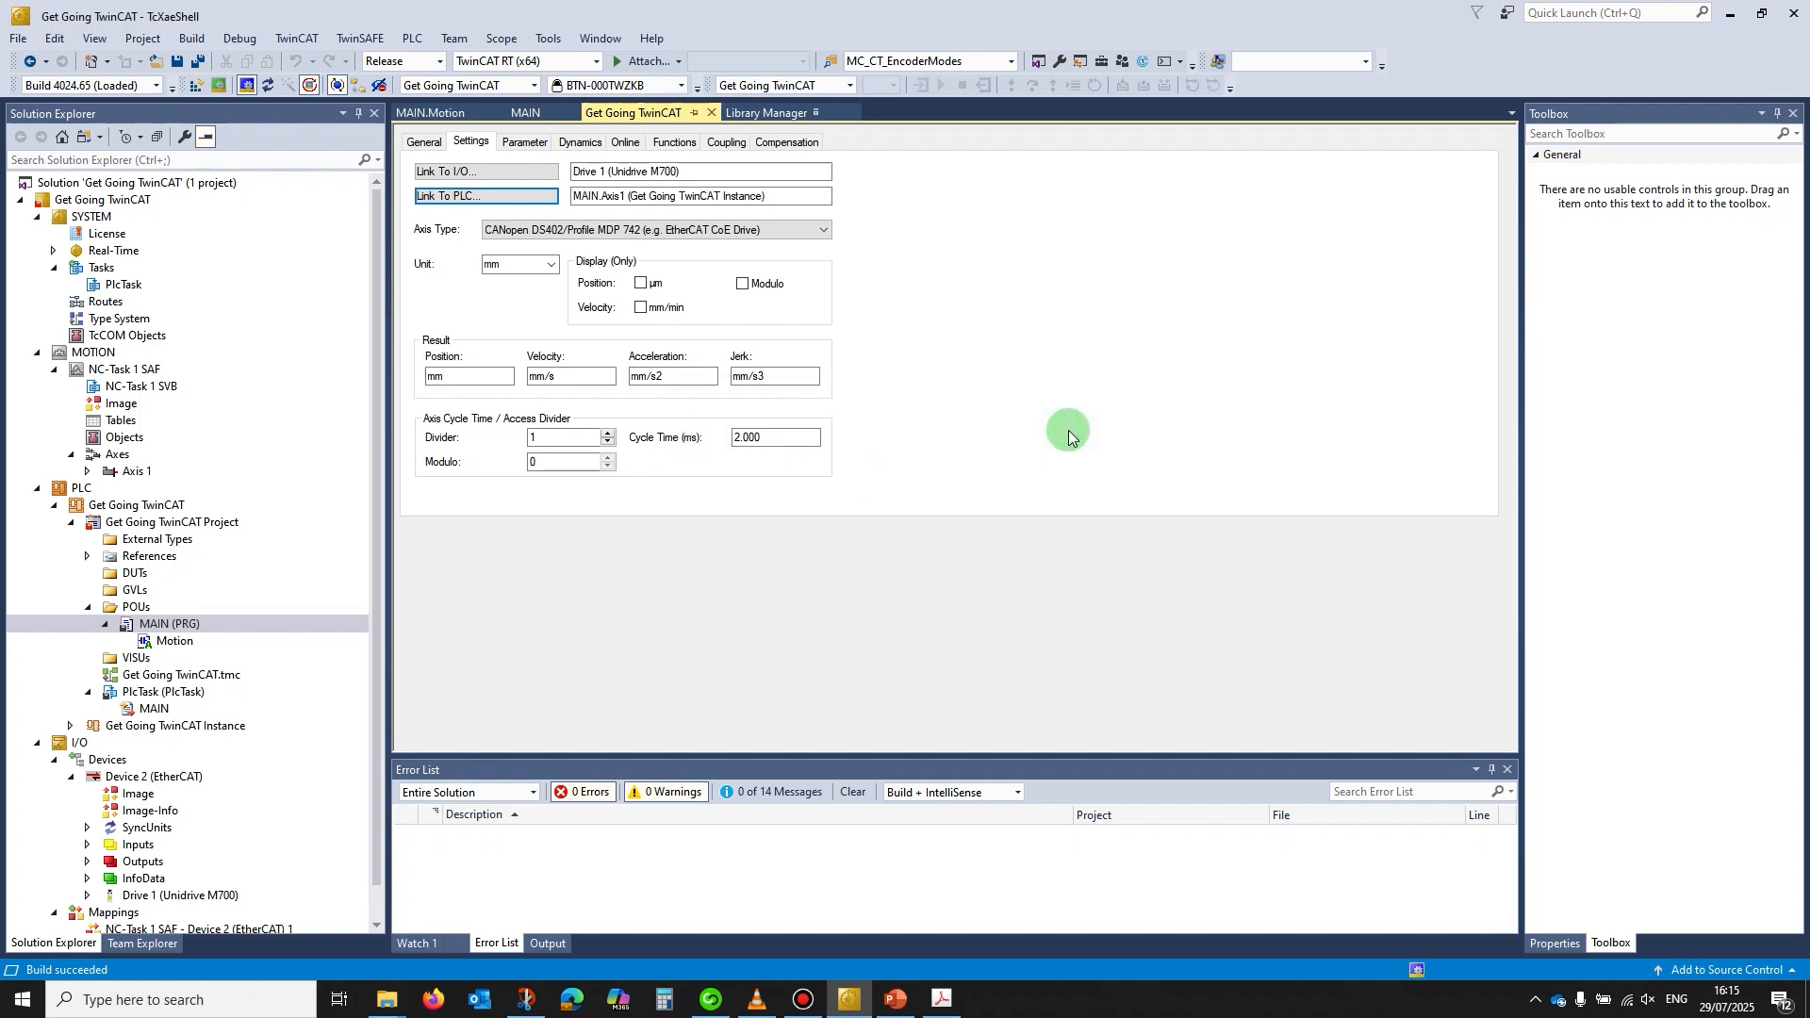
Set the Scaling Factor Denominator of Axis 1's encoder (Enc) to 65536
{"action": "left_click", "coordinate": [87, 471]}
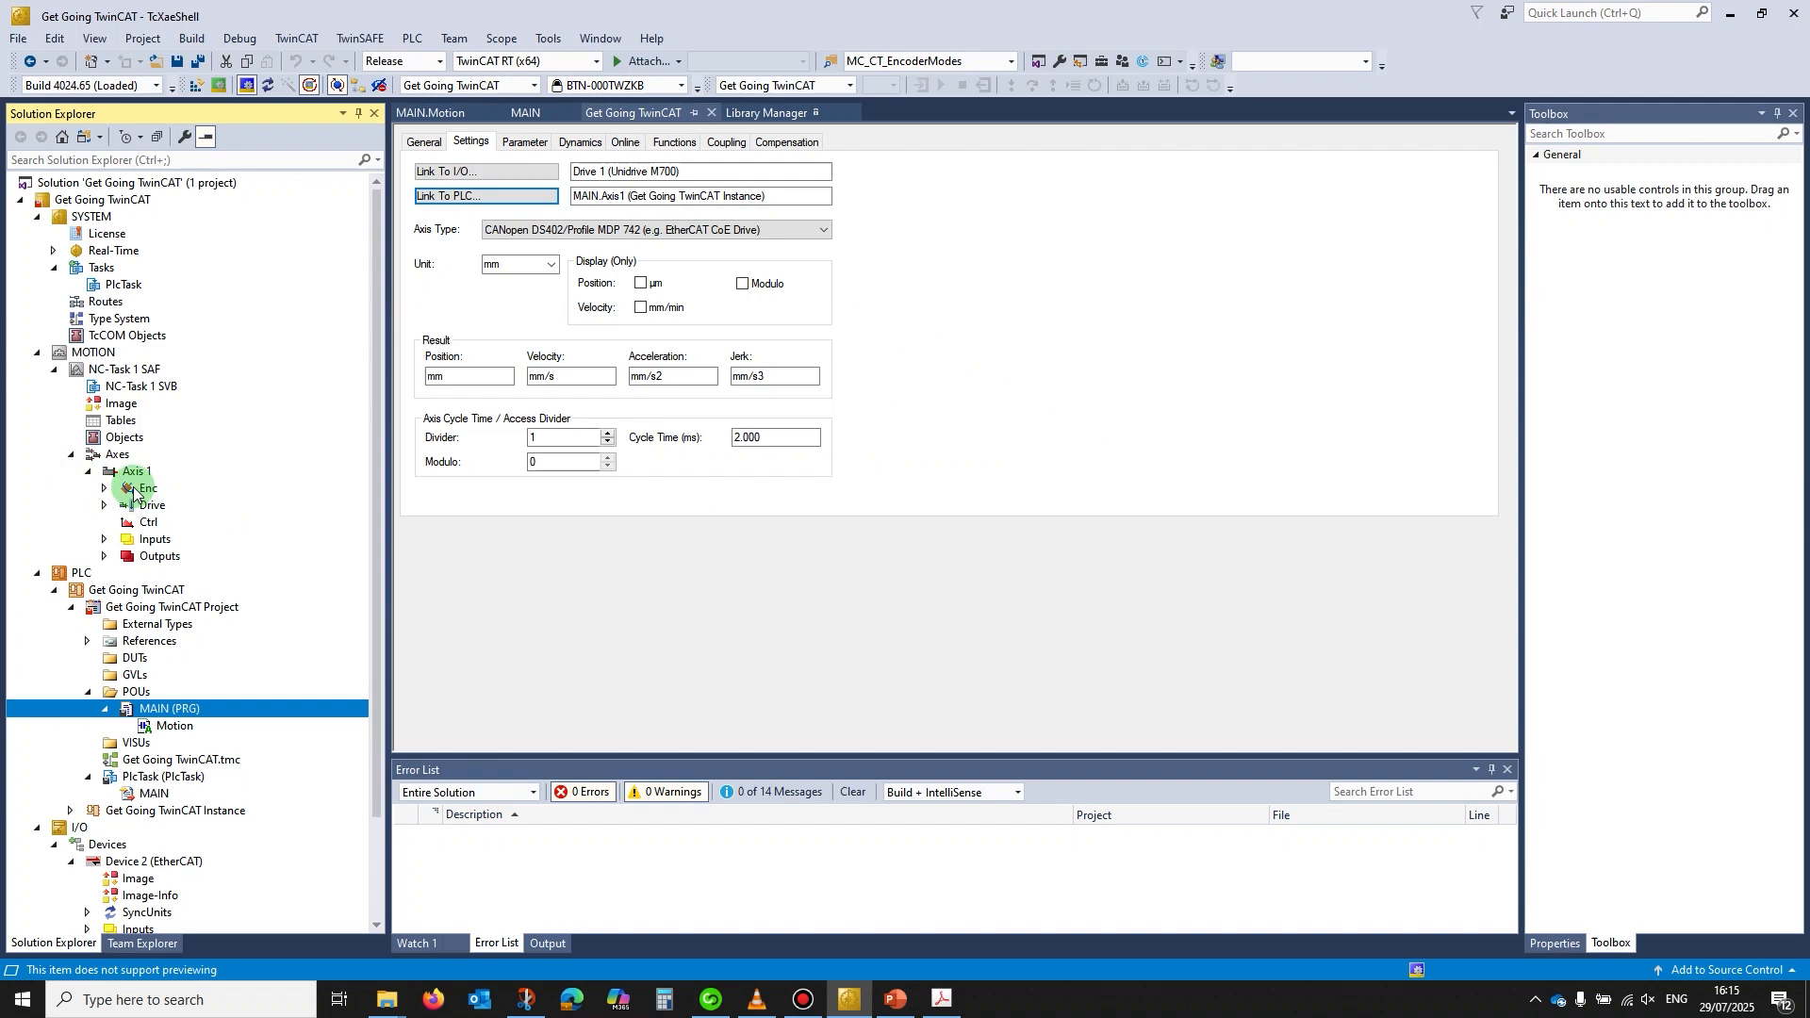
{"action": "double_click", "coordinate": [142, 488]}
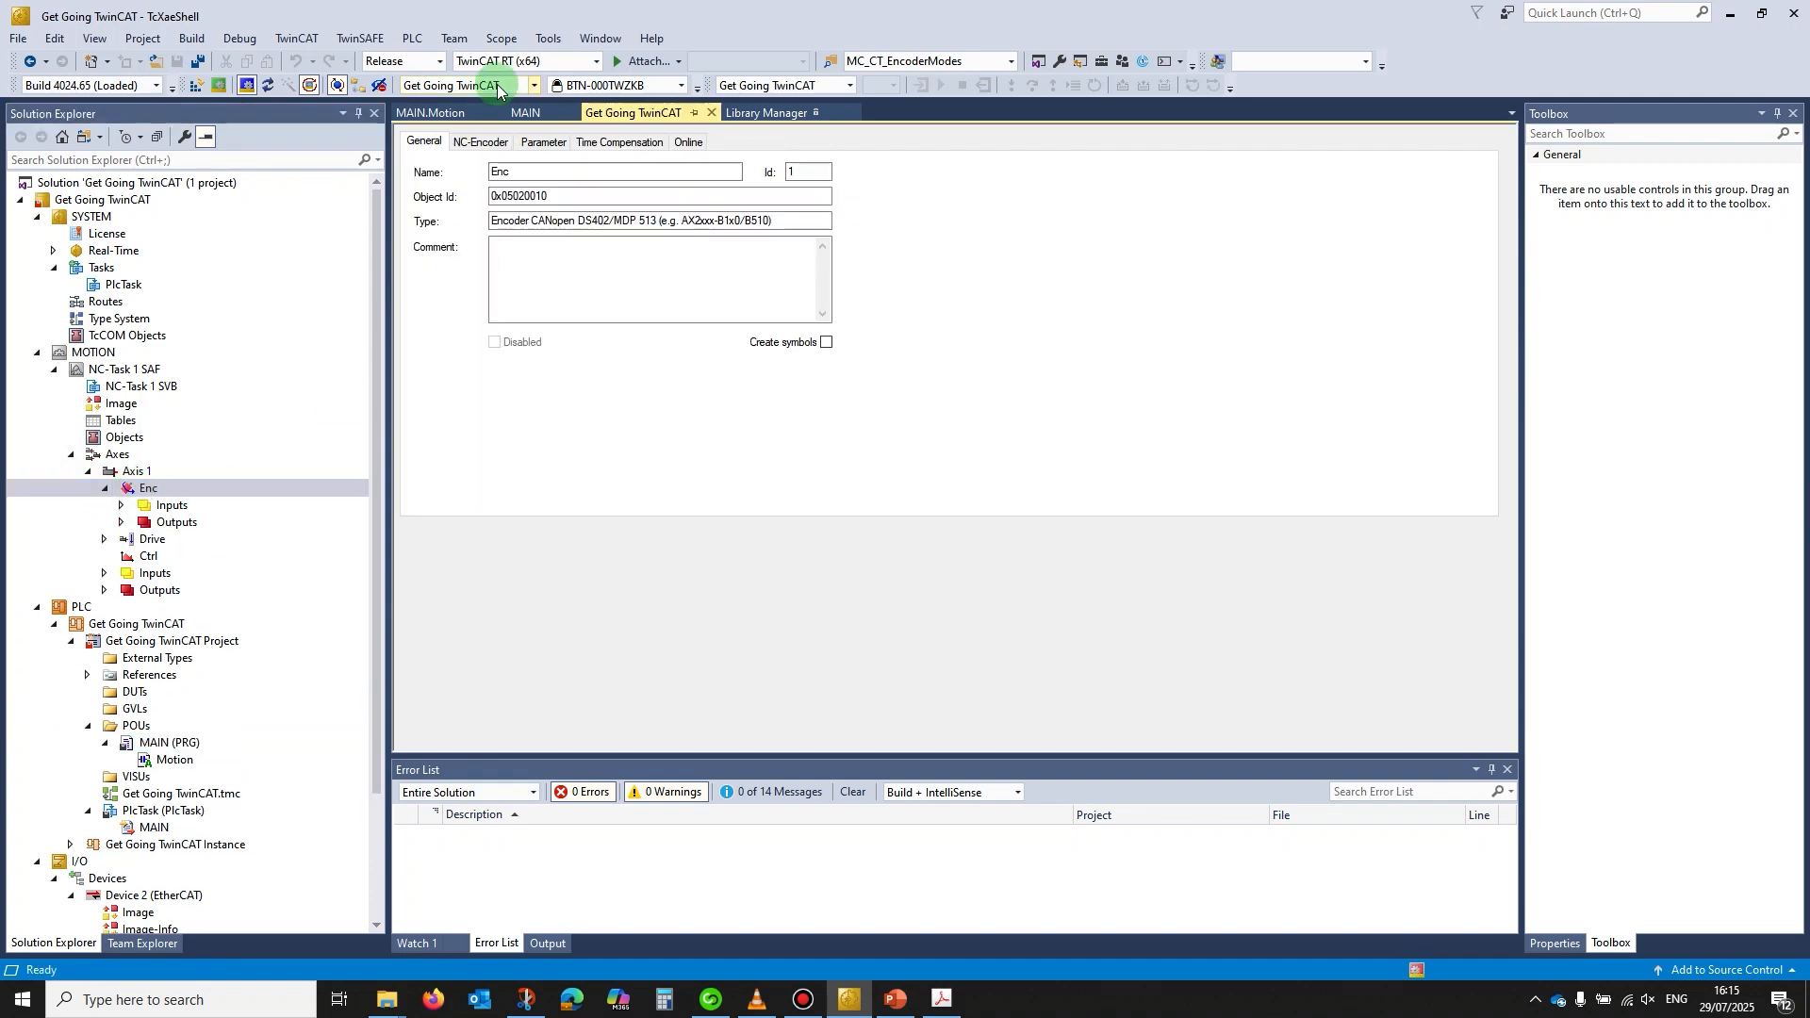
{"action": "left_click", "coordinate": [506, 146]}
{"action": "left_click", "coordinate": [545, 143]}
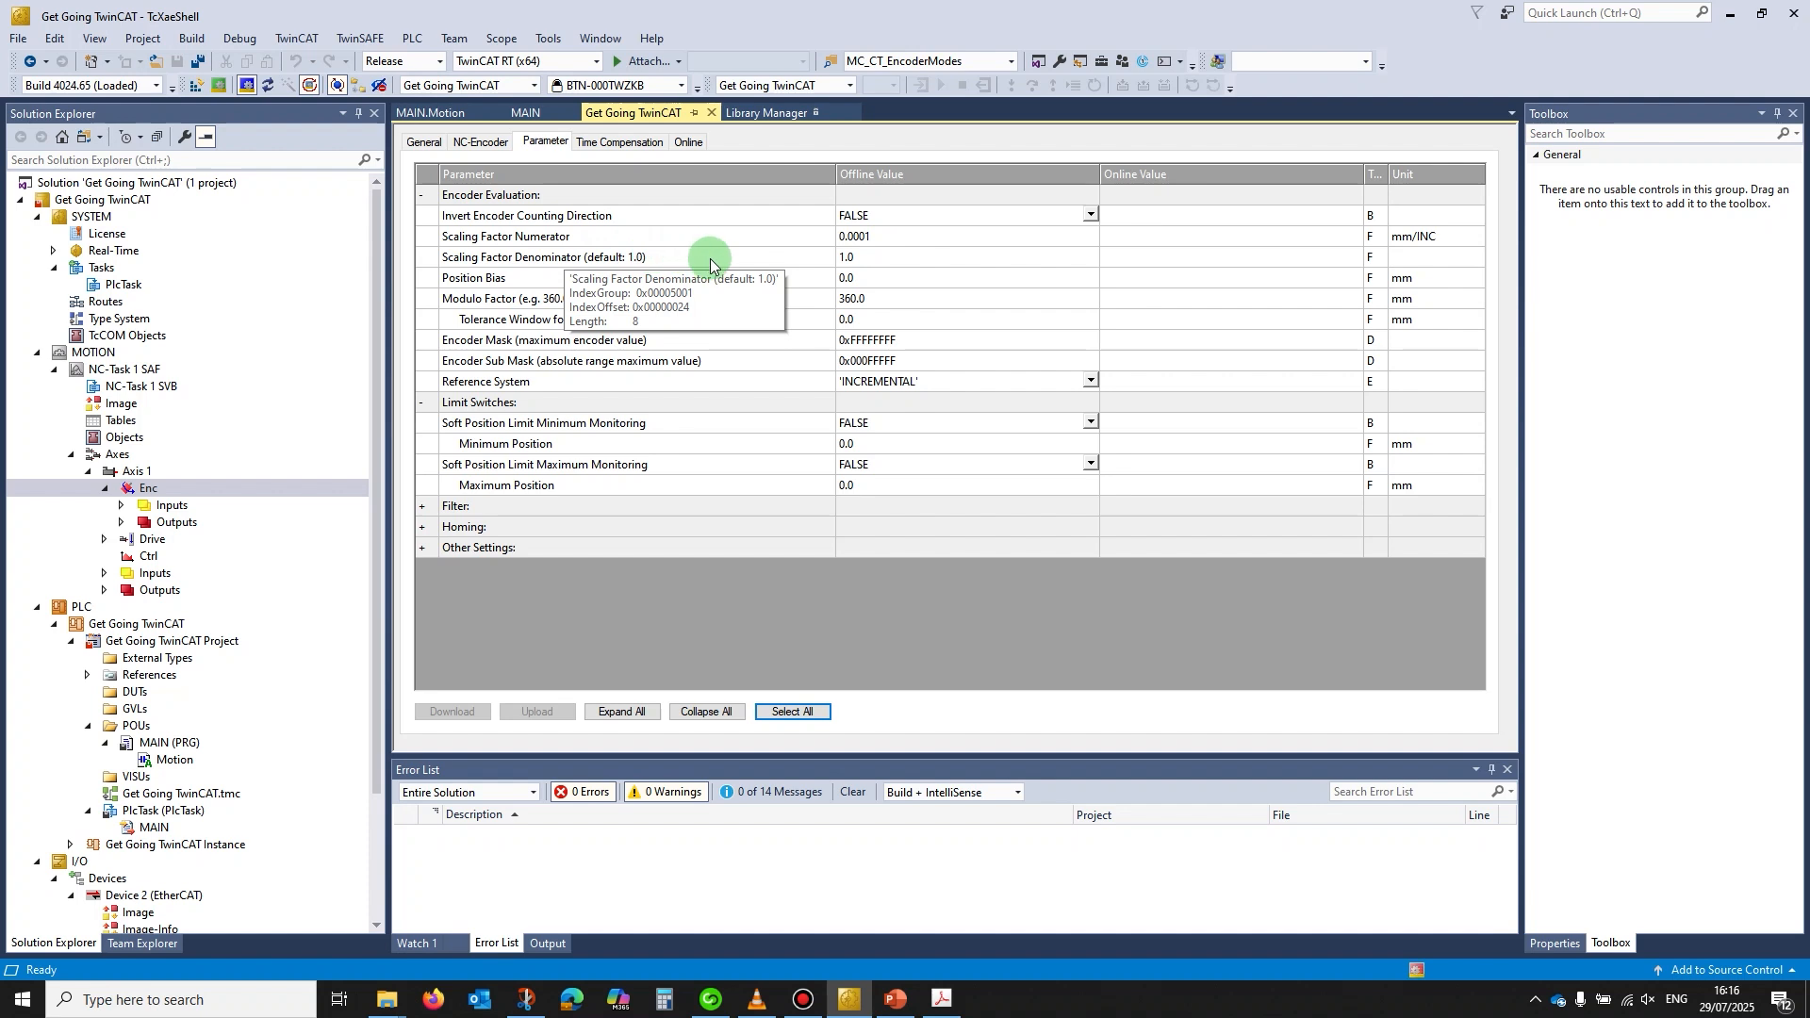
{"action": "double_click", "coordinate": [856, 262]}
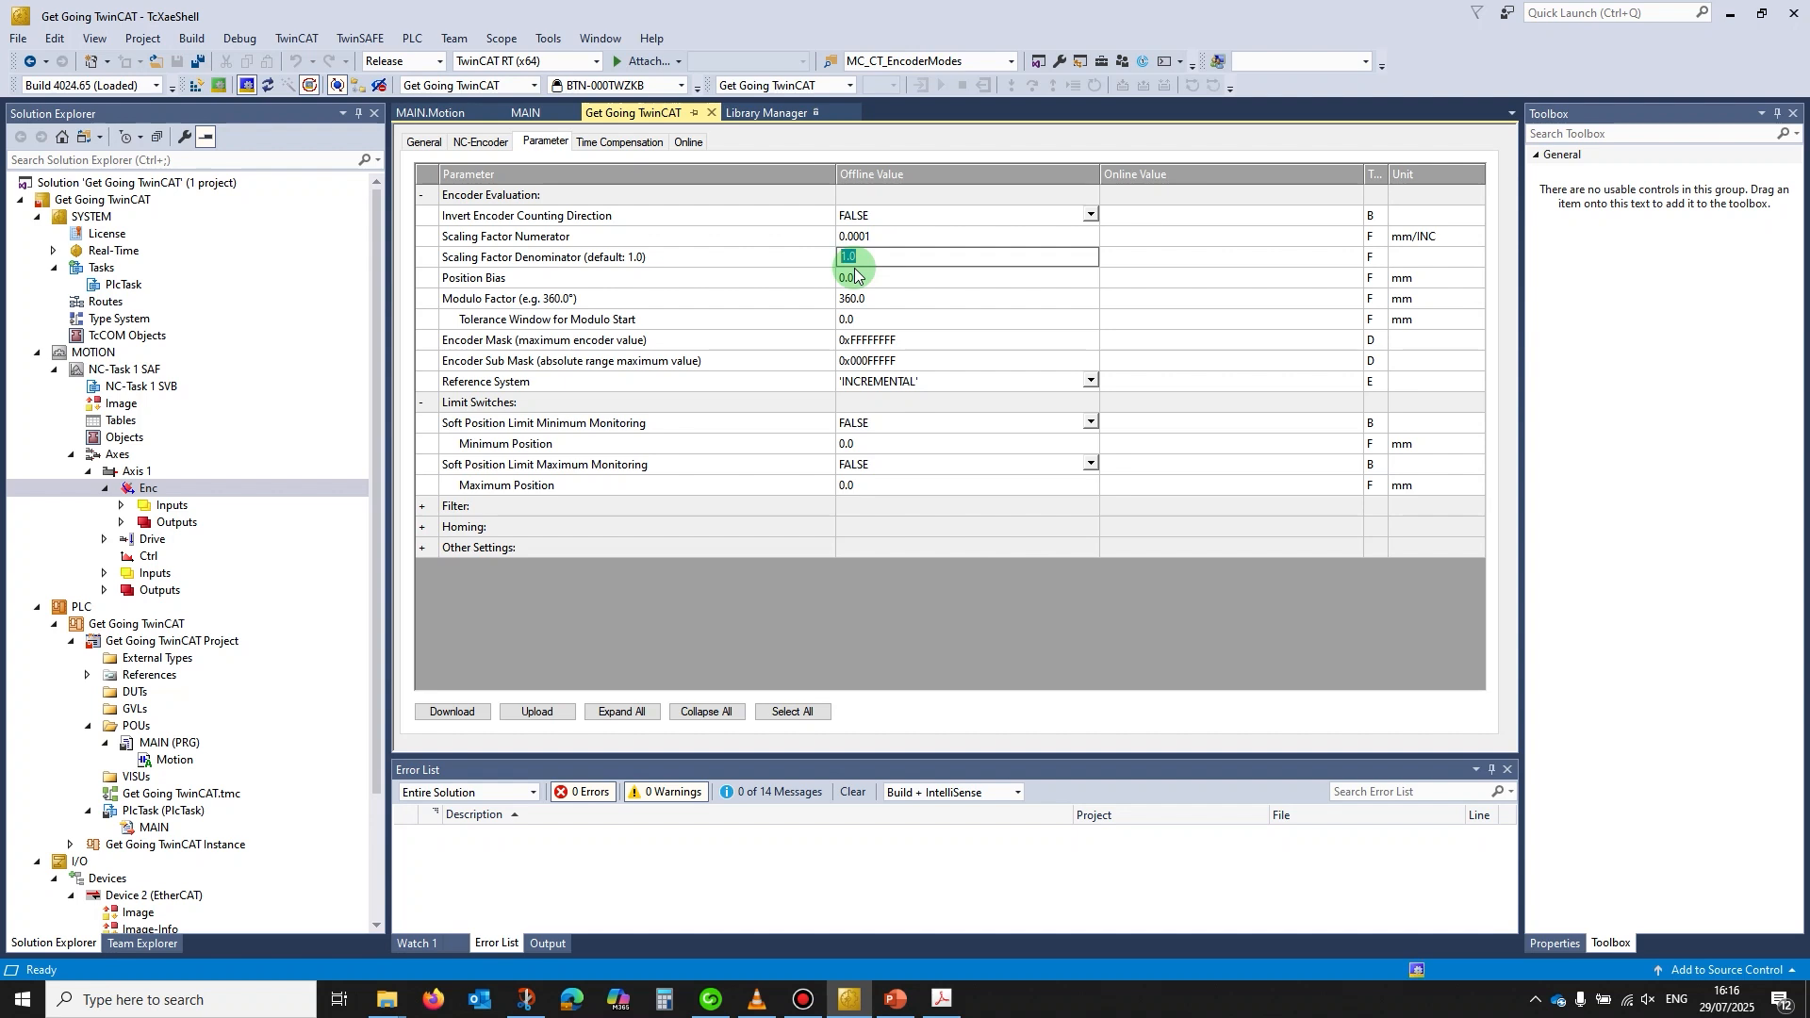
{"action": "type", "text": "65536"}
Set the encoder's Scaling Factor Numerator to 1000 mm/INC
{"action": "left_click", "coordinate": [875, 240]}
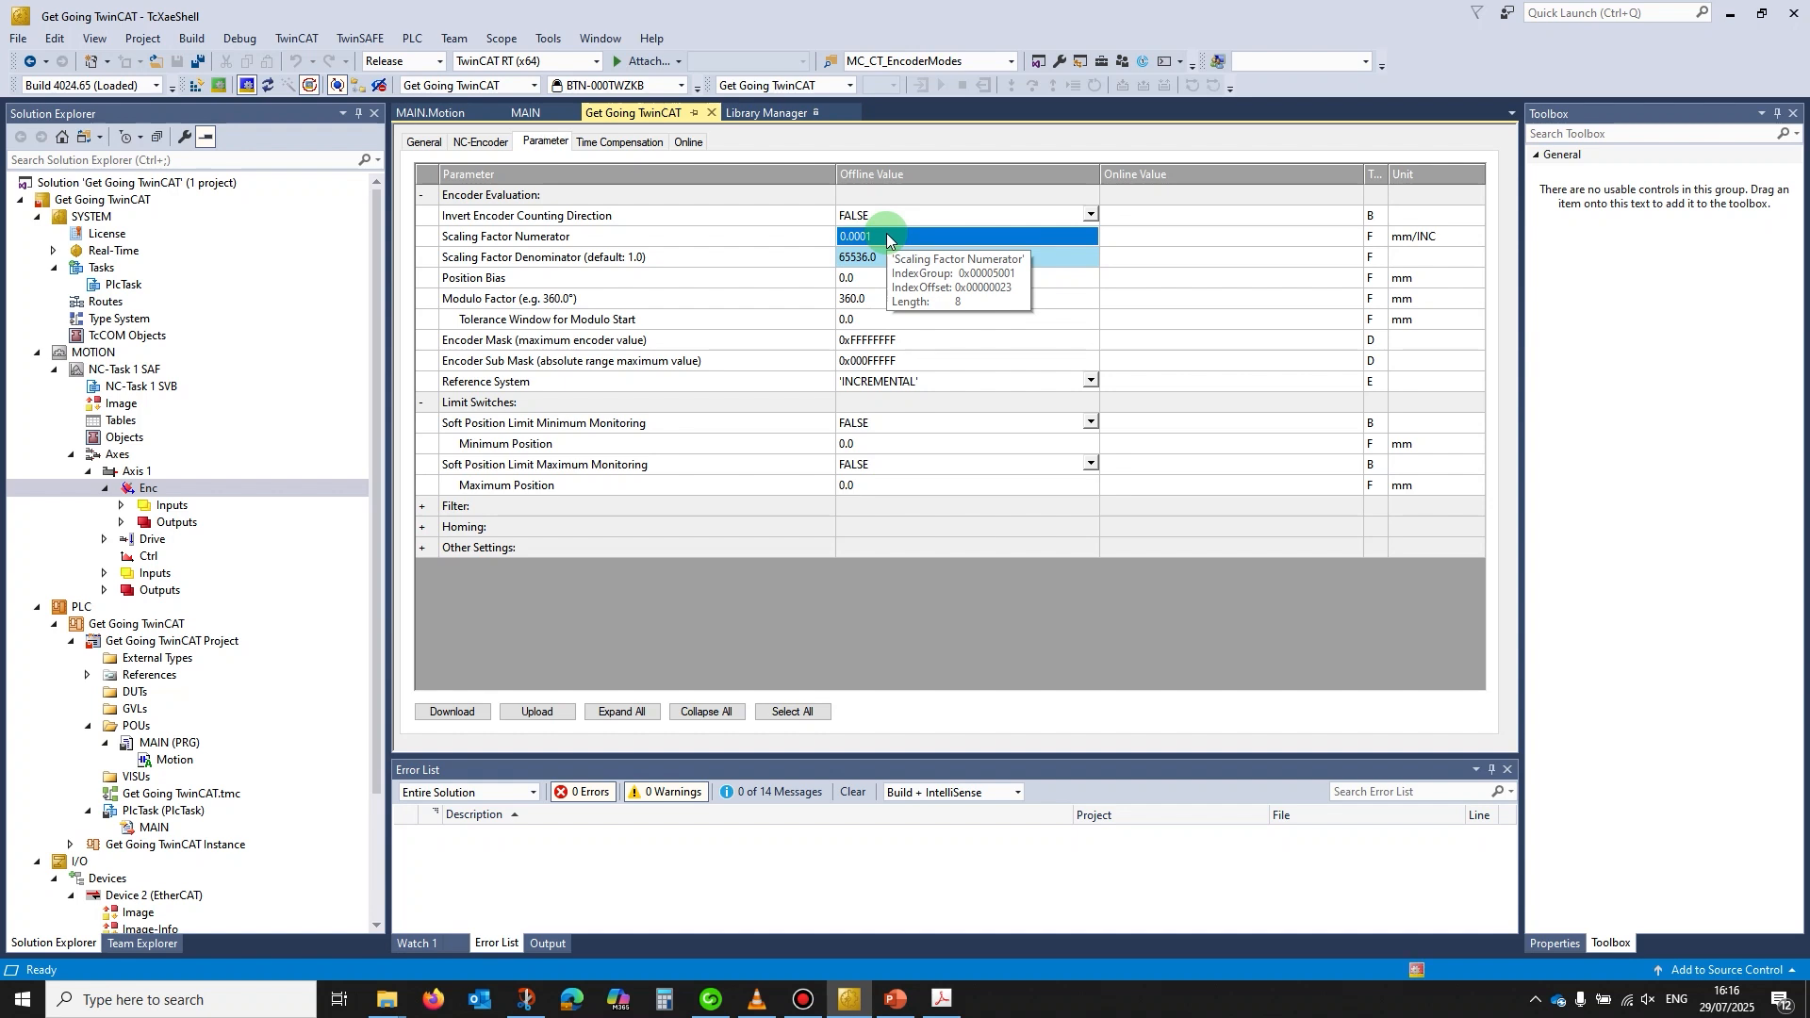
{"action": "left_click", "coordinate": [886, 237]}
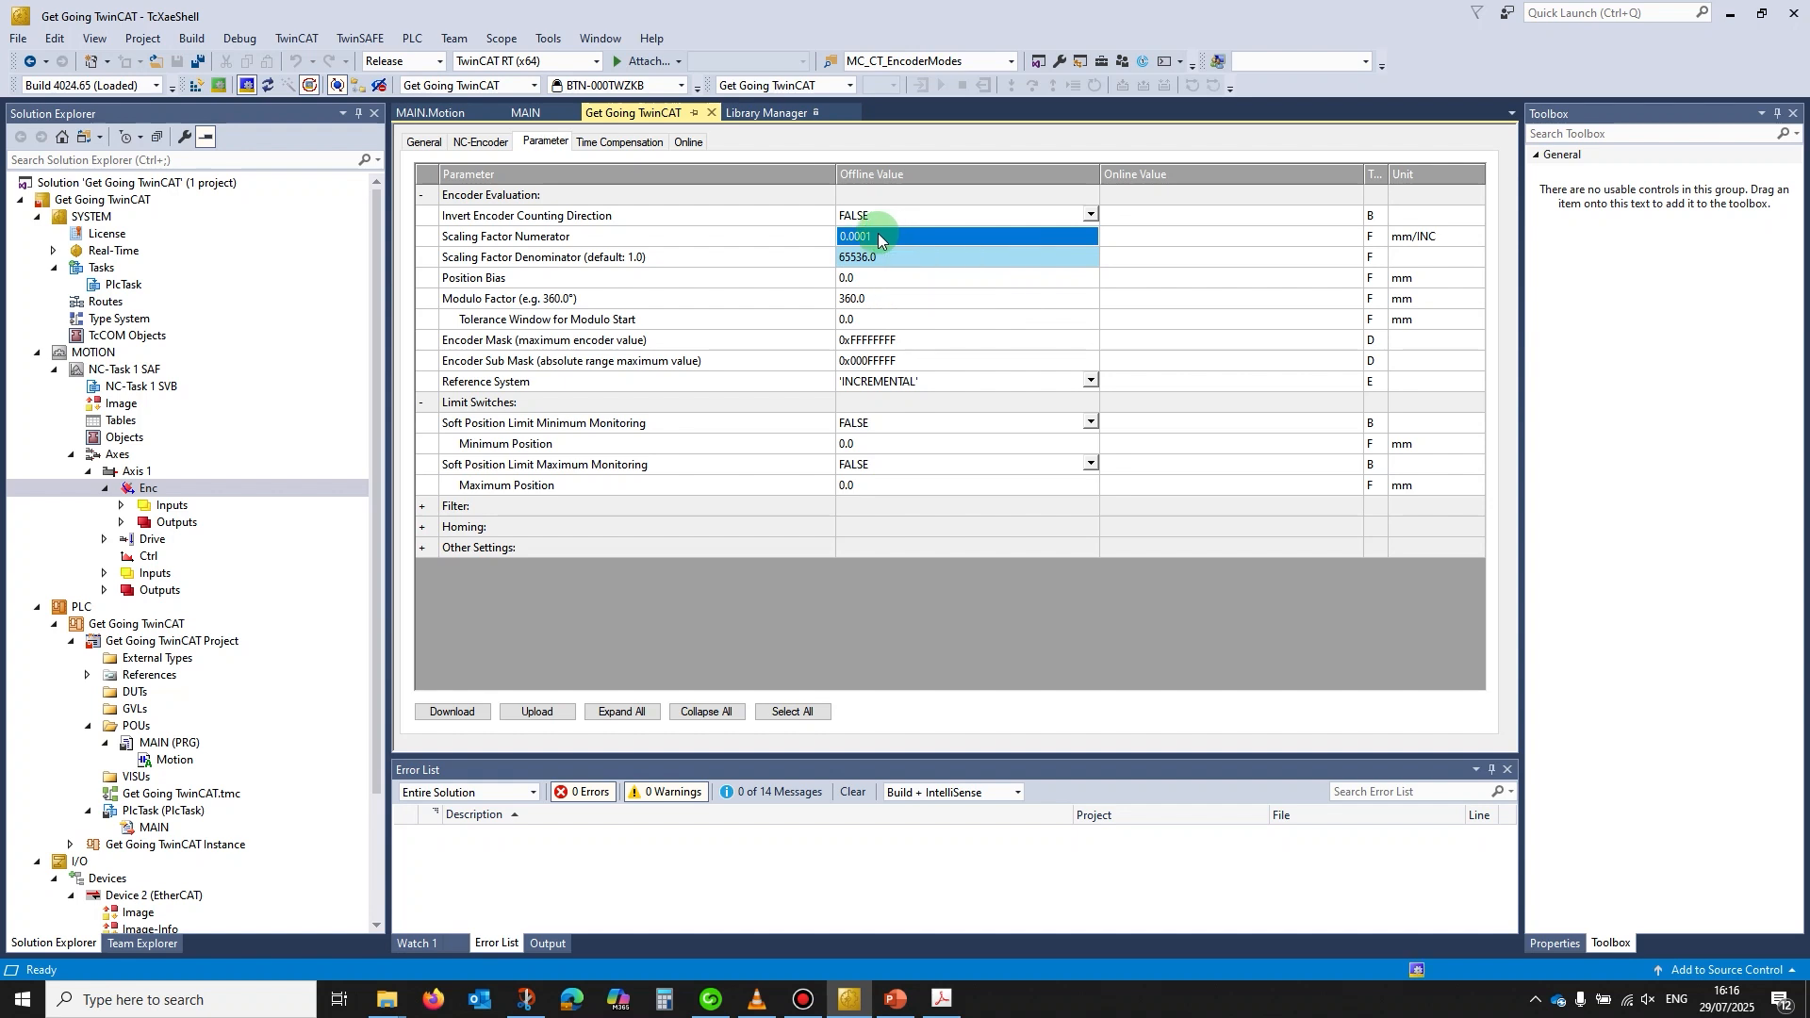
{"action": "left_click", "coordinate": [879, 234]}
{"action": "left_click_drag", "start_coordinate": [877, 235], "coordinate": [836, 227]}
{"action": "type", "text": "1000"}
{"action": "left_click", "coordinate": [1047, 257]}
Set the encoder's Modulo Factor to 1000 mm
{"action": "left_click", "coordinate": [852, 298]}
{"action": "left_click", "coordinate": [853, 300]}
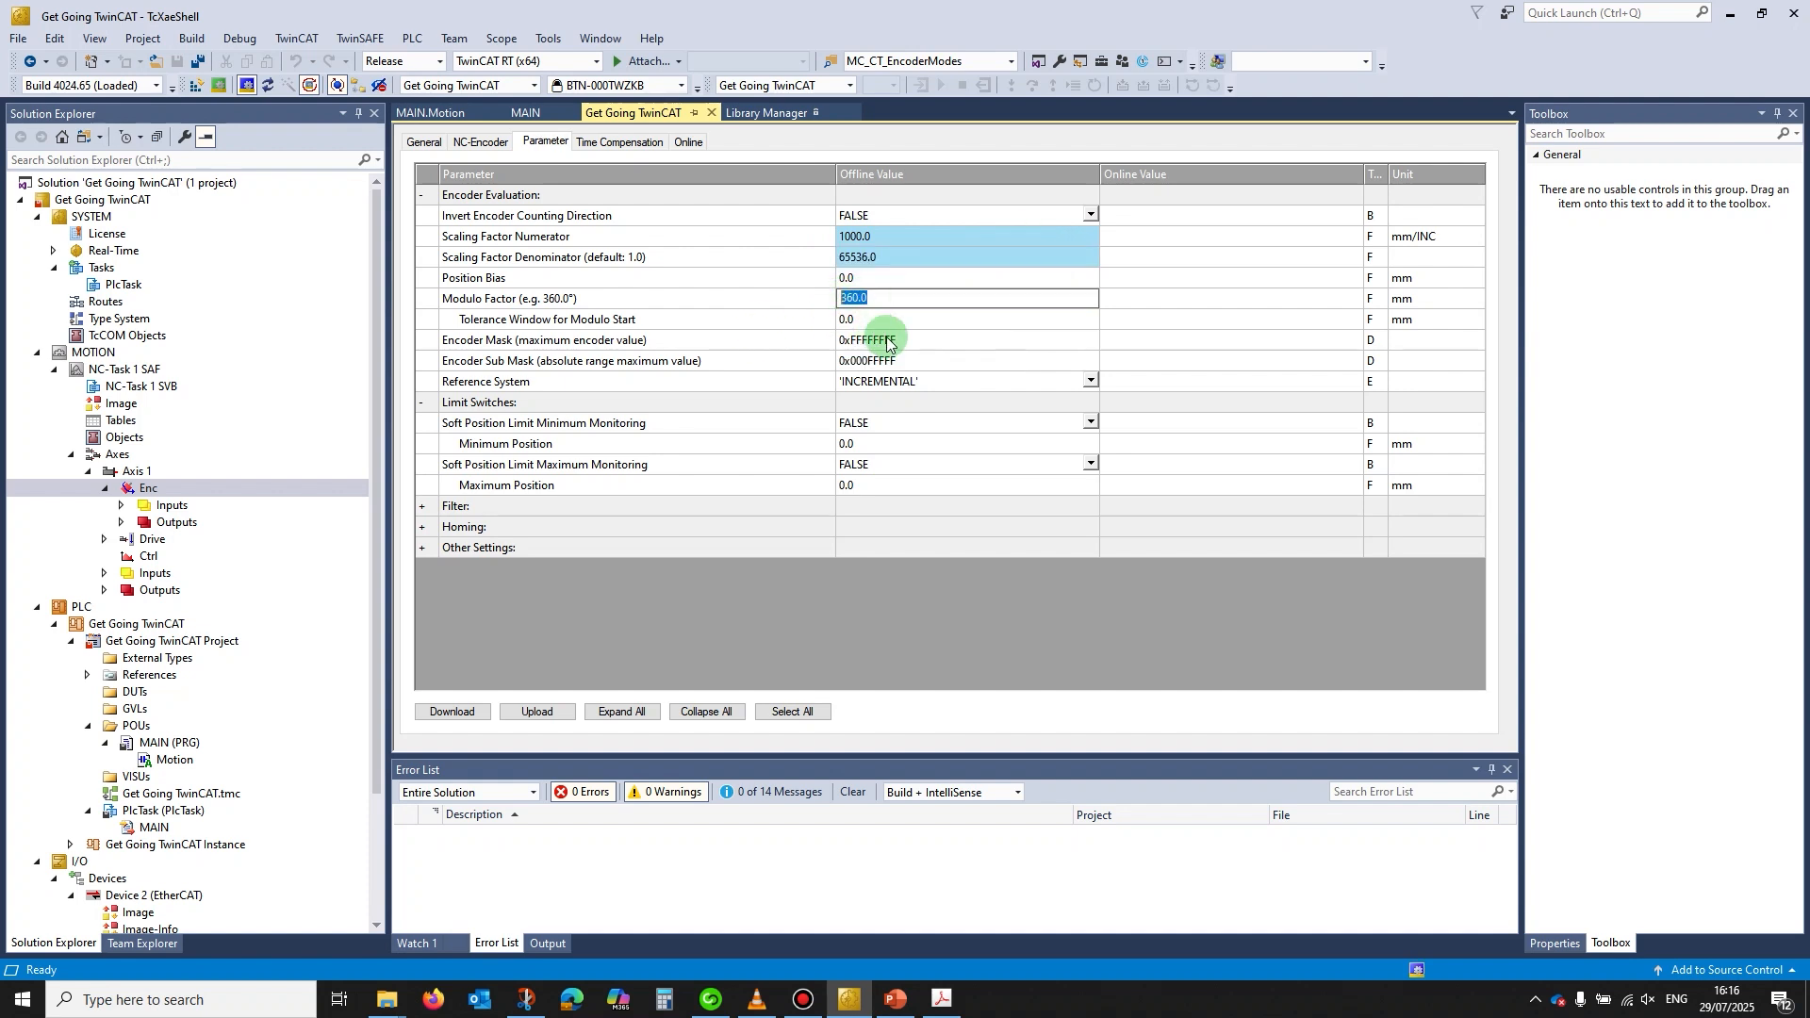
{"action": "mouse_move", "coordinate": [888, 344]}
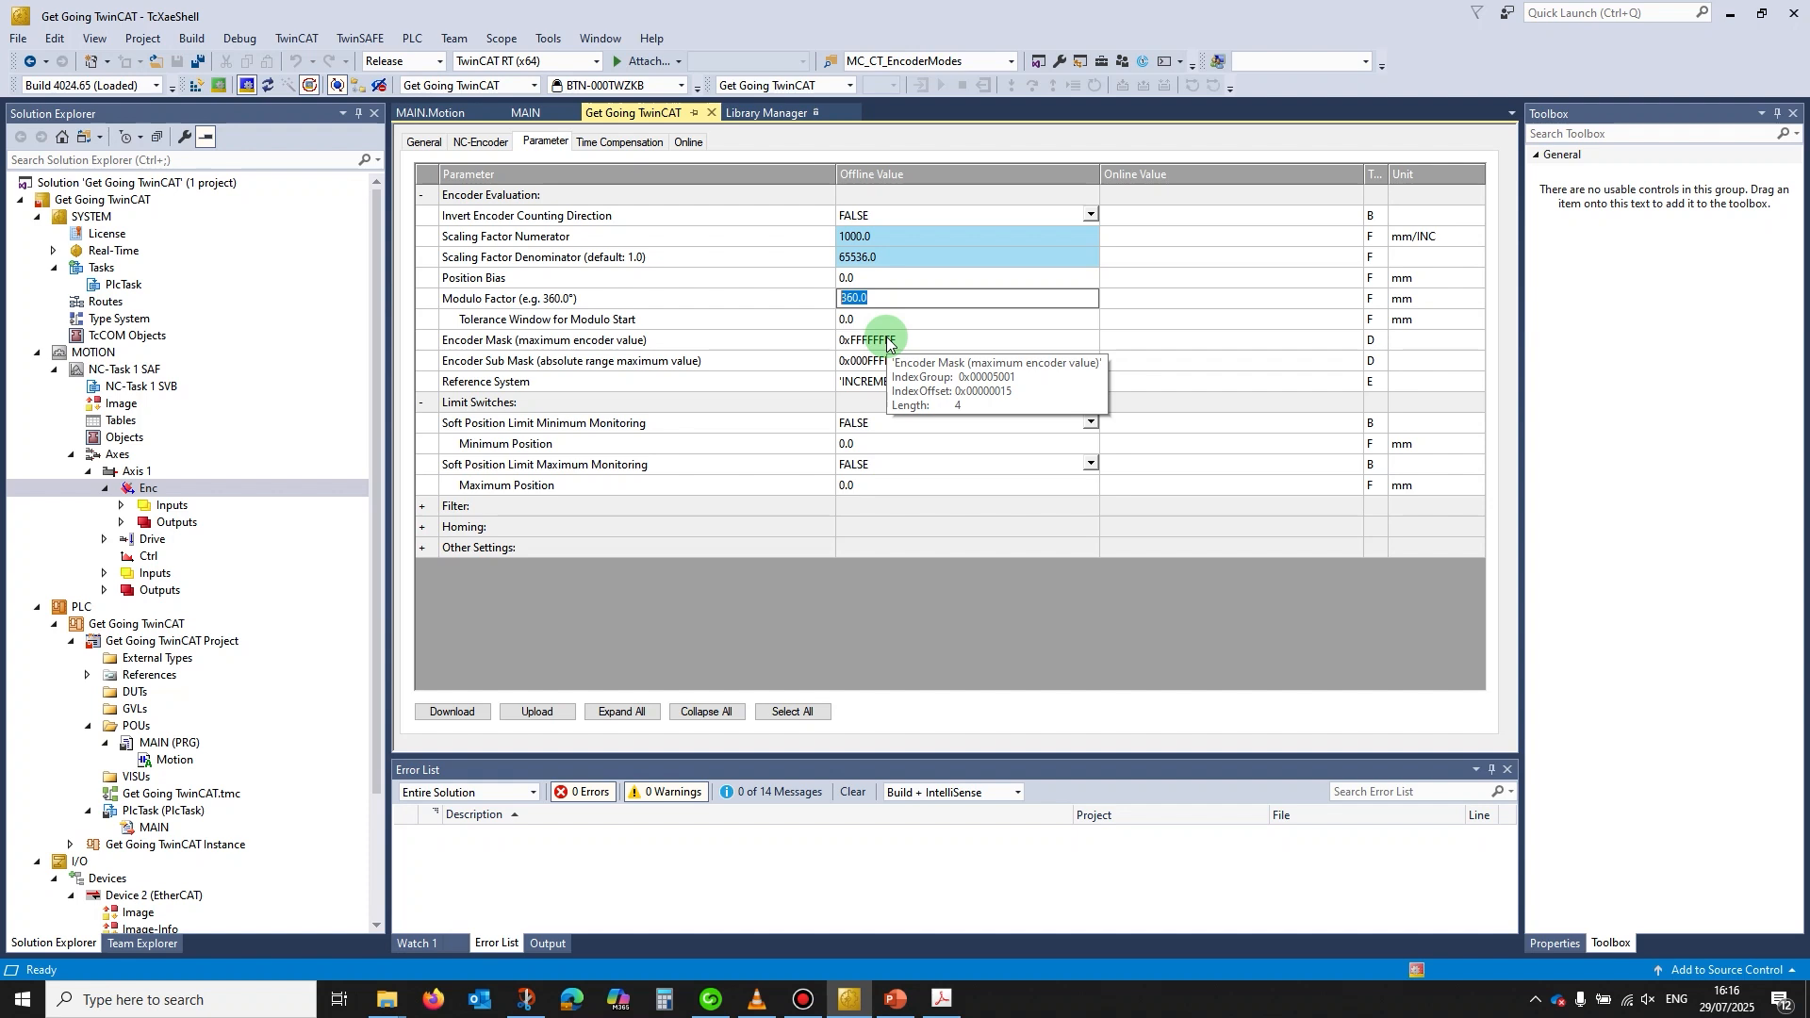
{"action": "type", "text": "1000"}
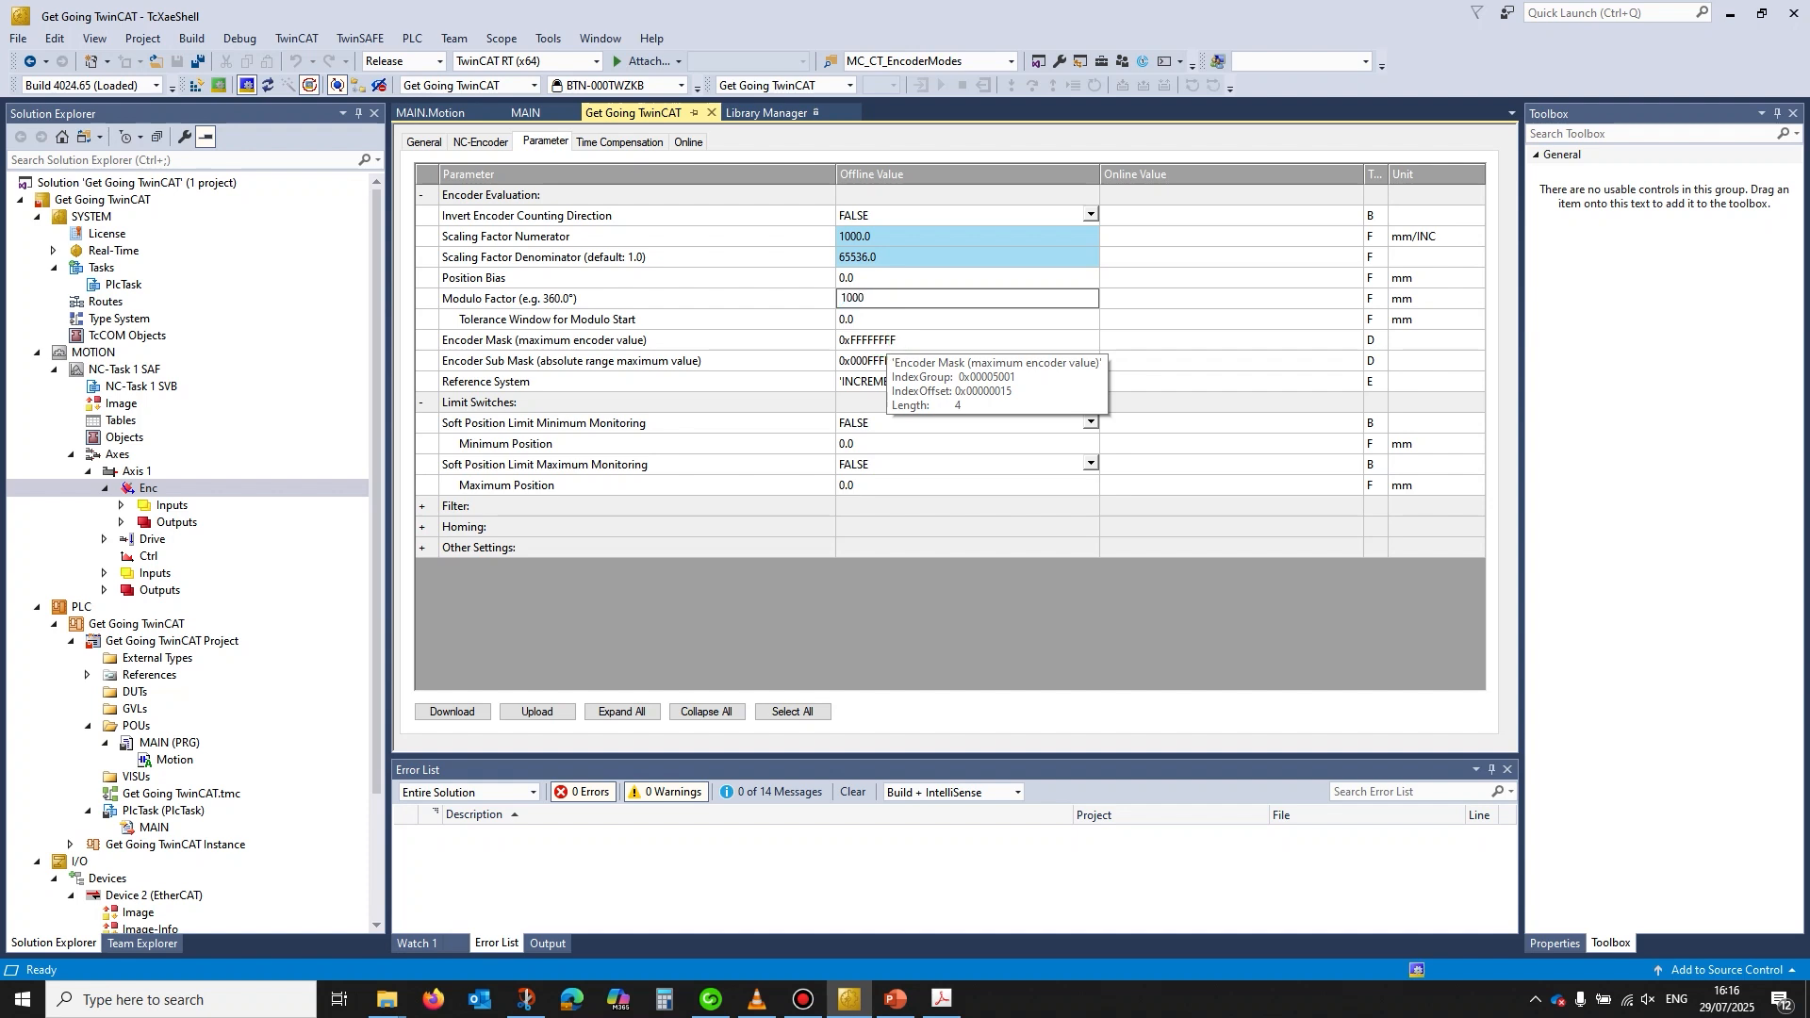
{"action": "left_click", "coordinate": [896, 322]}
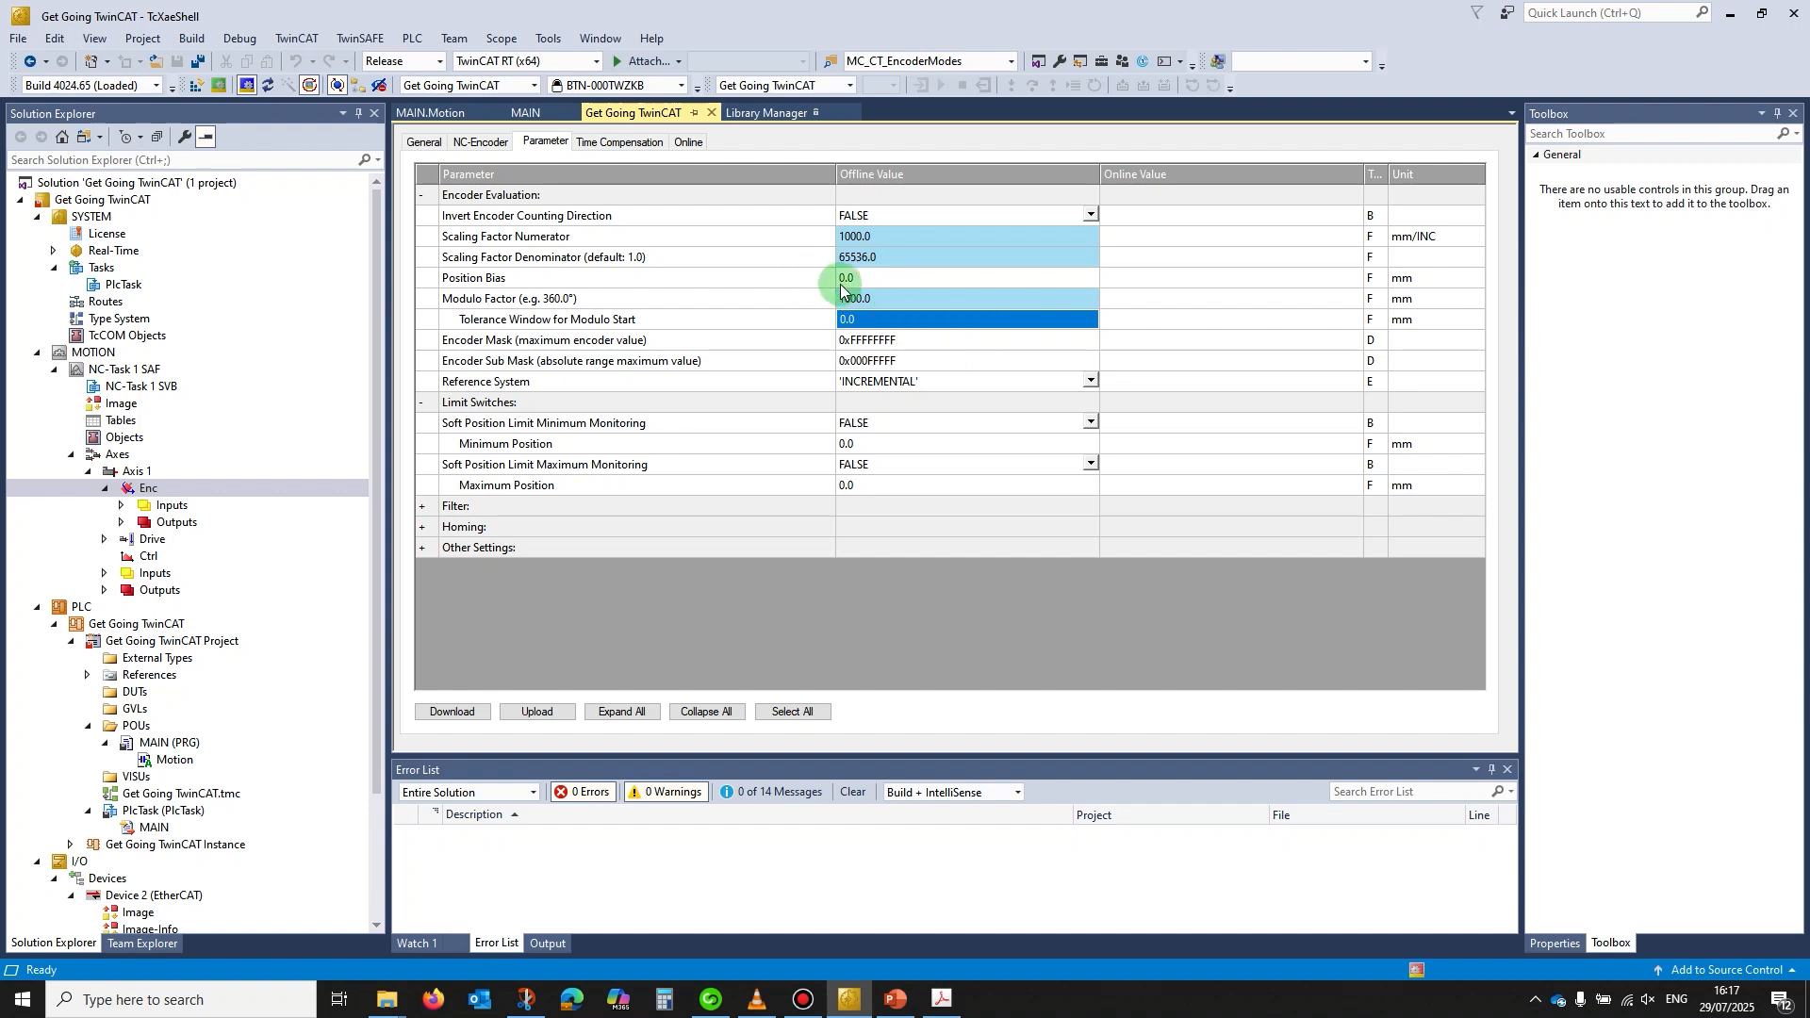
Open the parameters of Axis 1 and check the drive's Maximum Reference Clamp in Connect before returning to TcXaeShell
{"action": "double_click", "coordinate": [135, 473]}
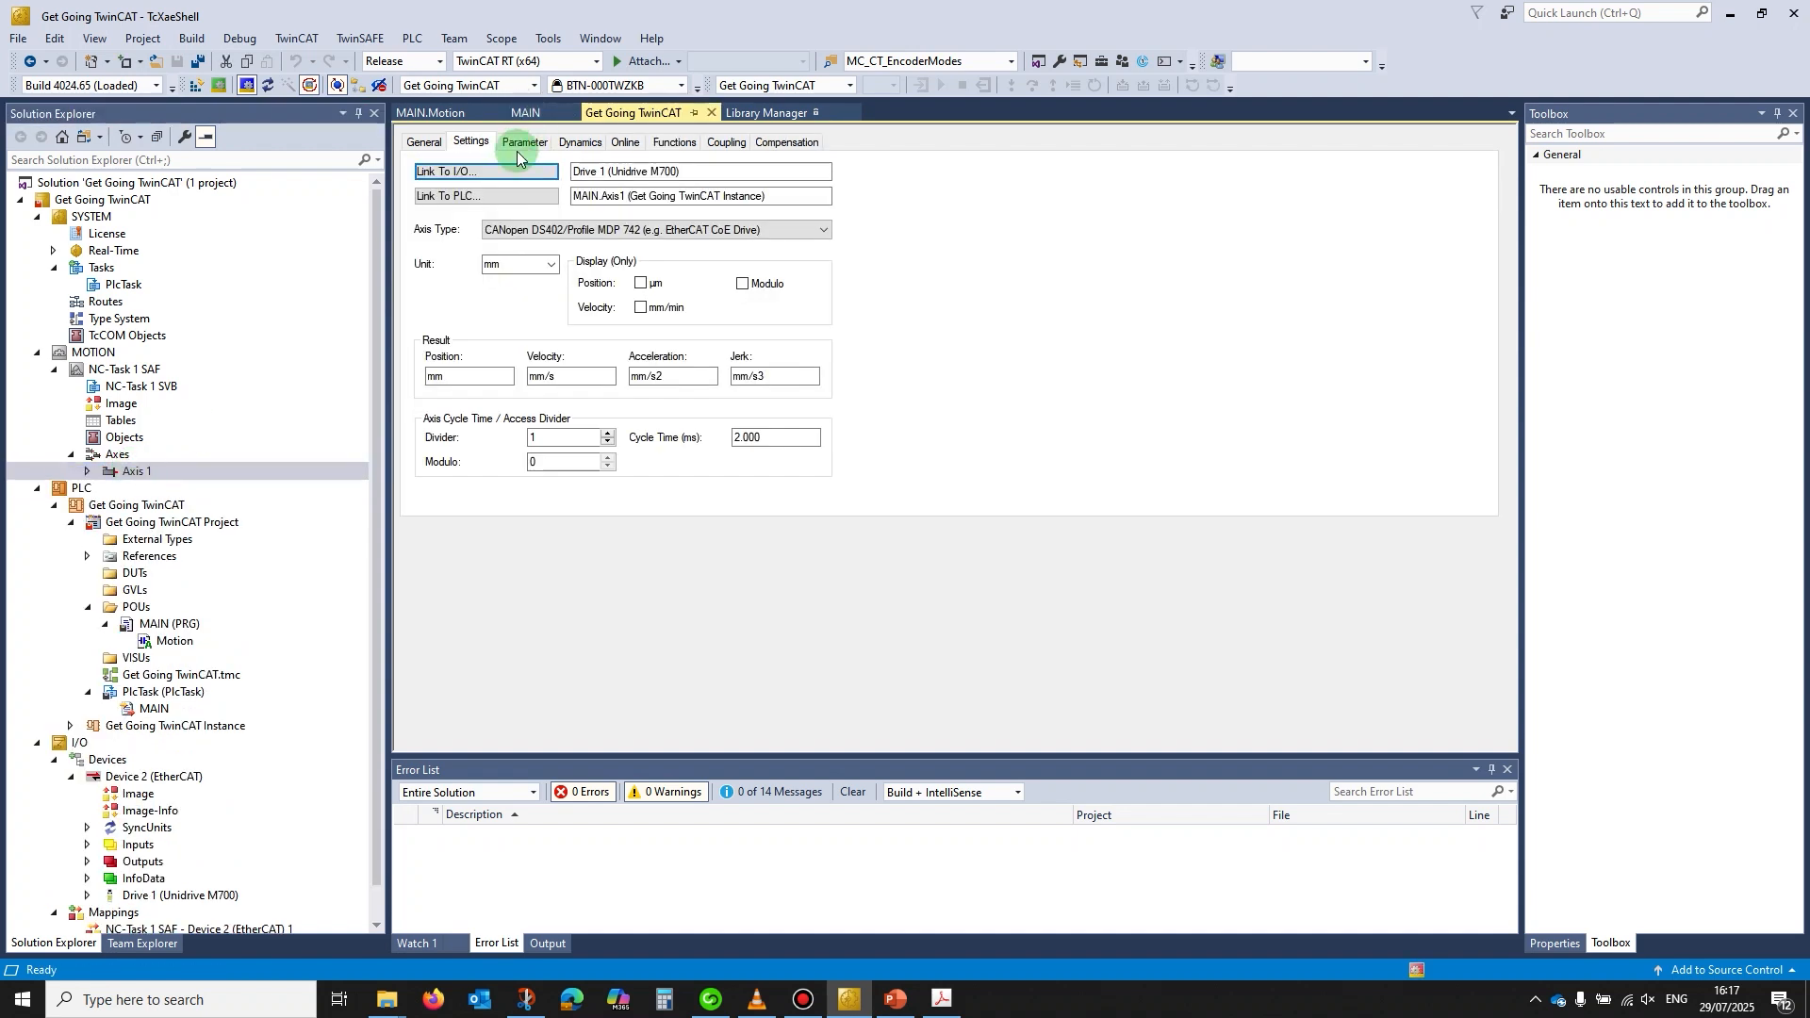
{"action": "left_click", "coordinate": [527, 145]}
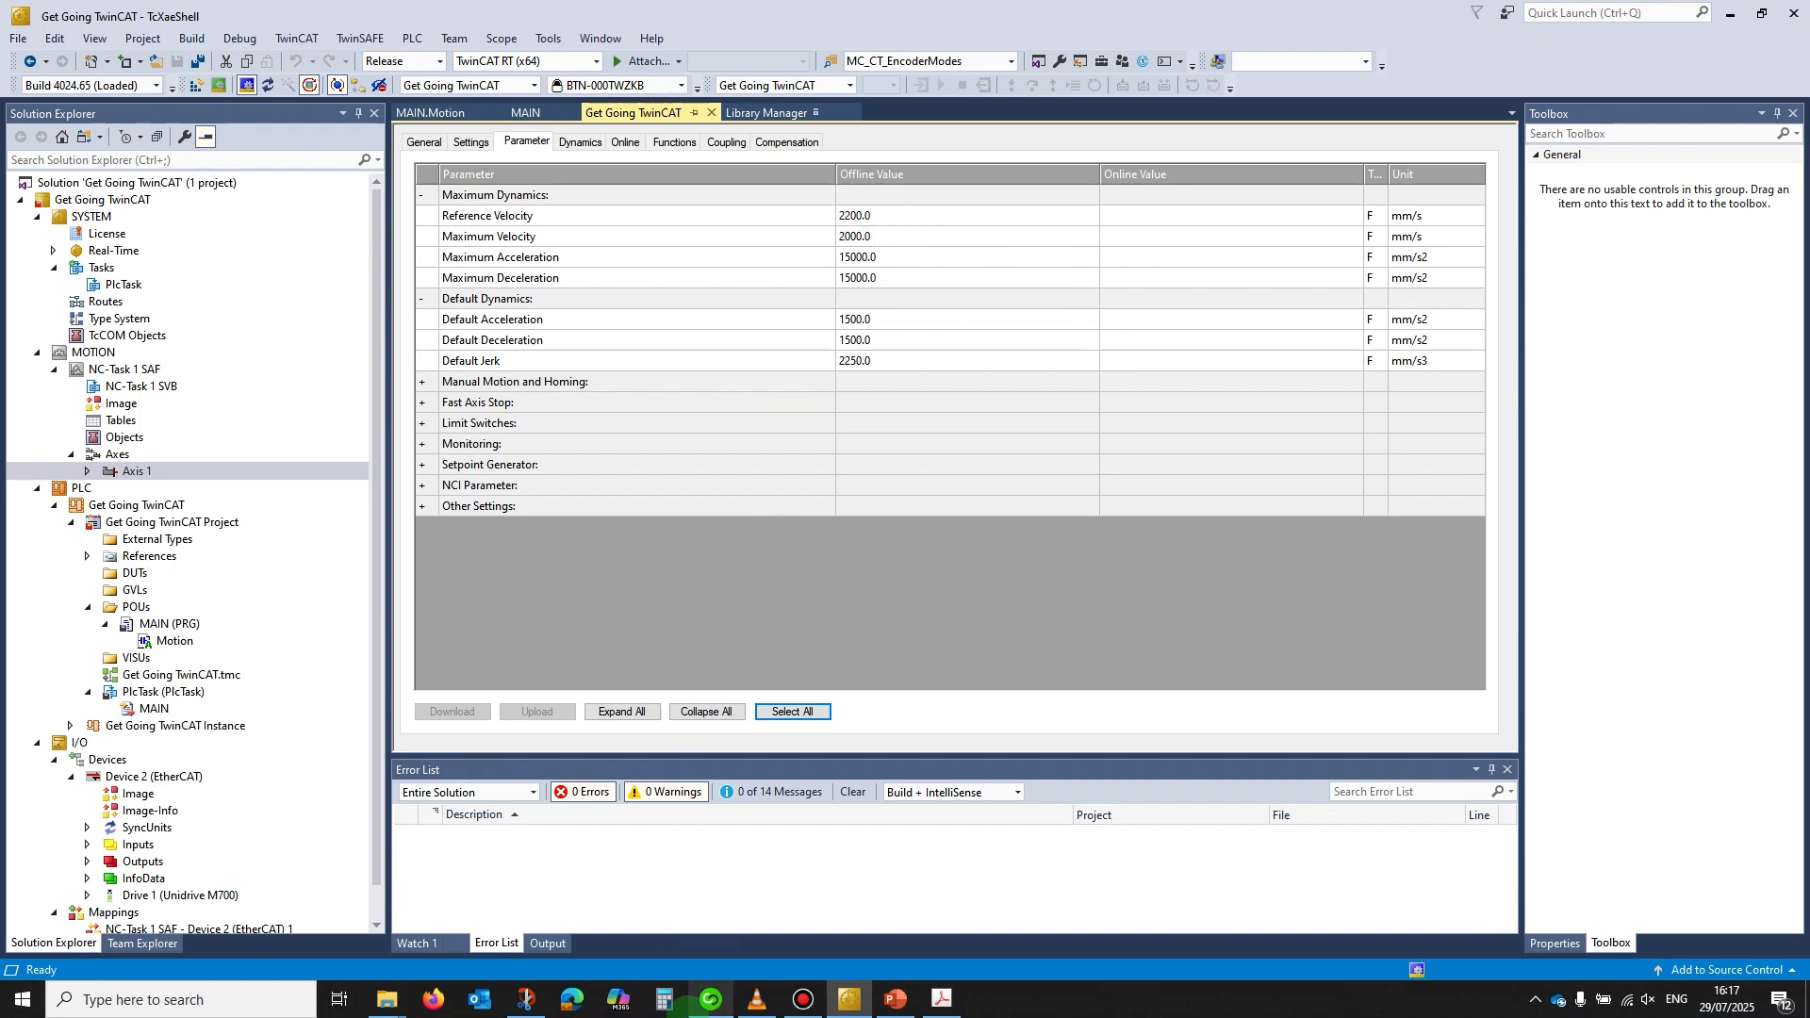
{"action": "left_click", "coordinate": [710, 1001]}
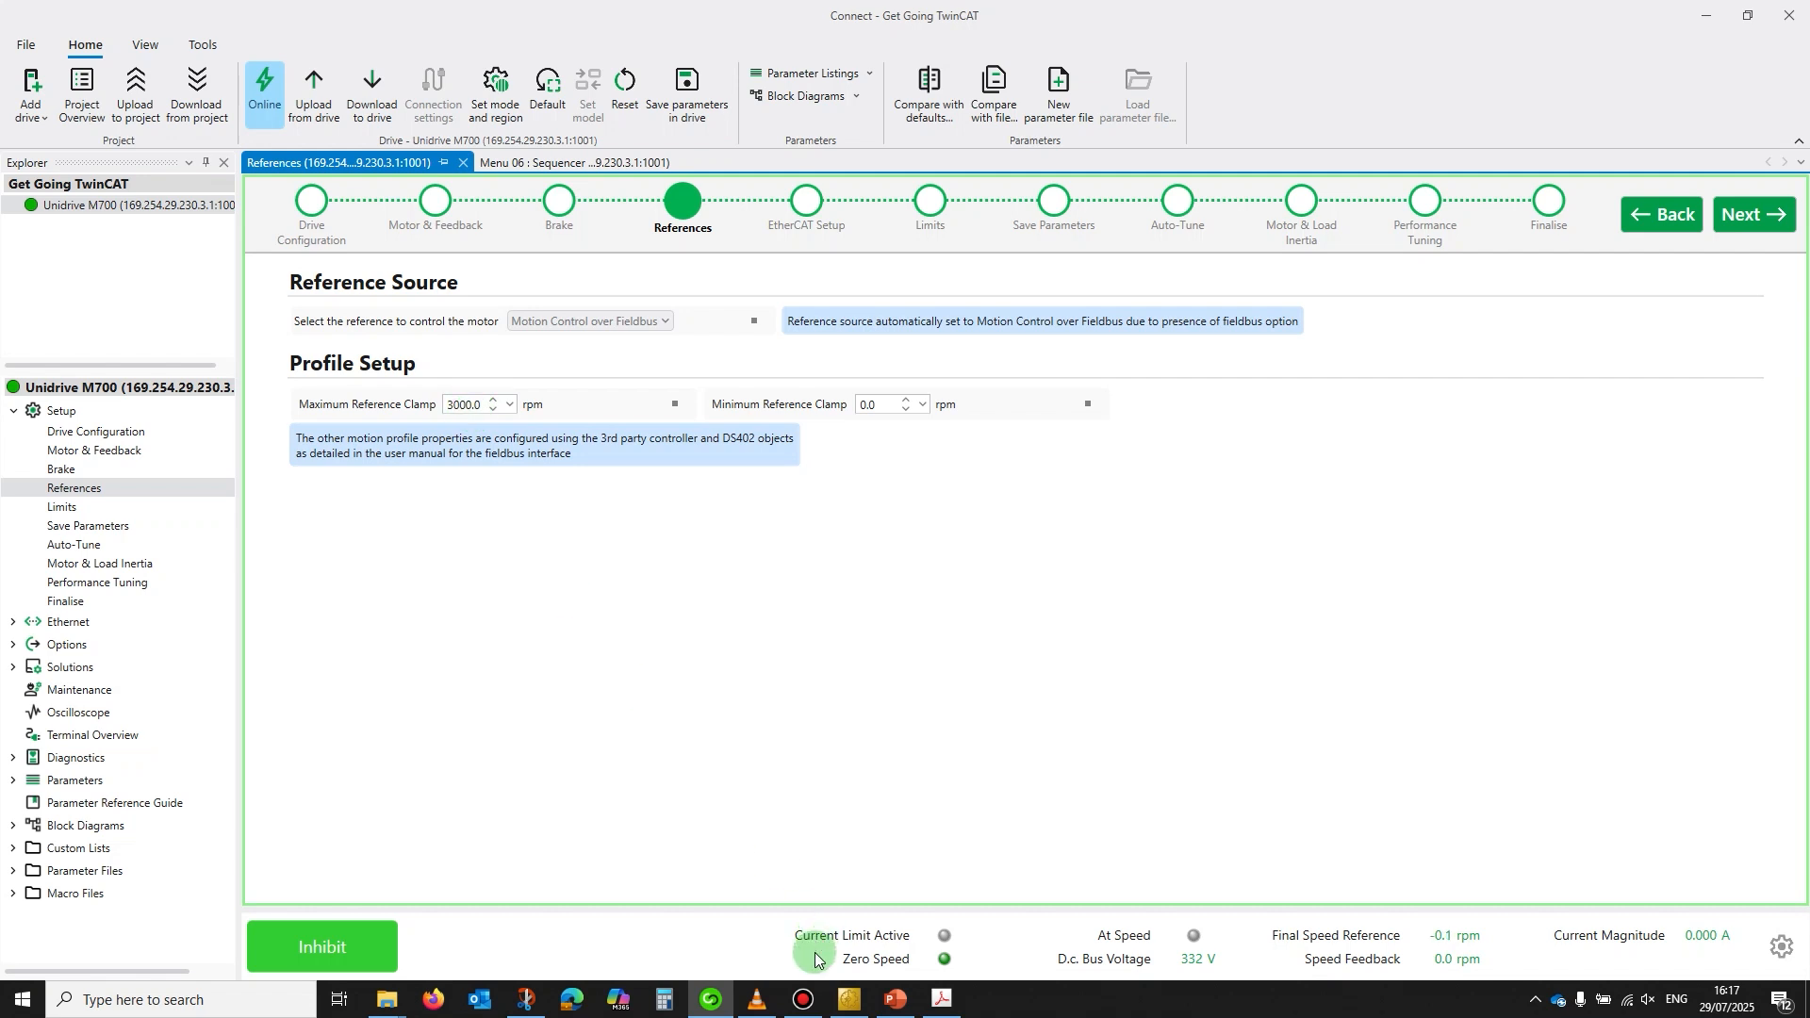
{"action": "left_click", "coordinate": [849, 999]}
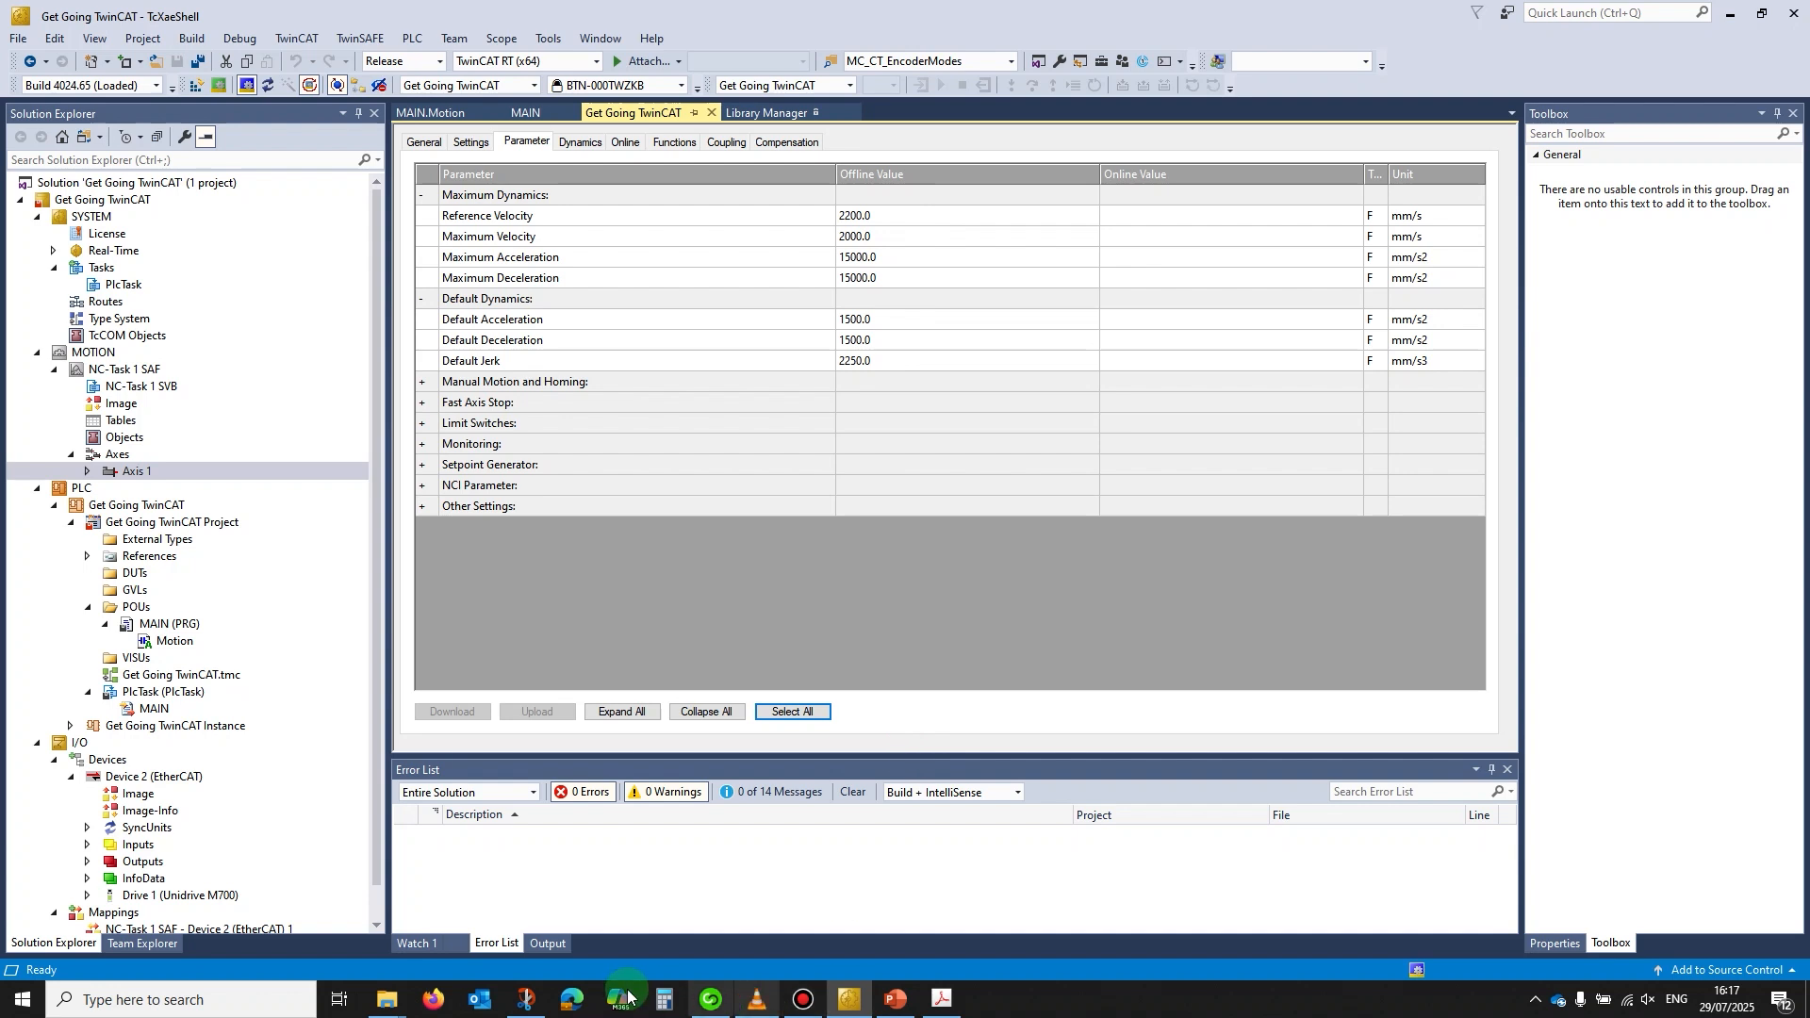
Switch to Calculator and divide 3000 by 60 to convert the drive's maximum rpm to revolutions per second
{"action": "left_click", "coordinate": [664, 999]}
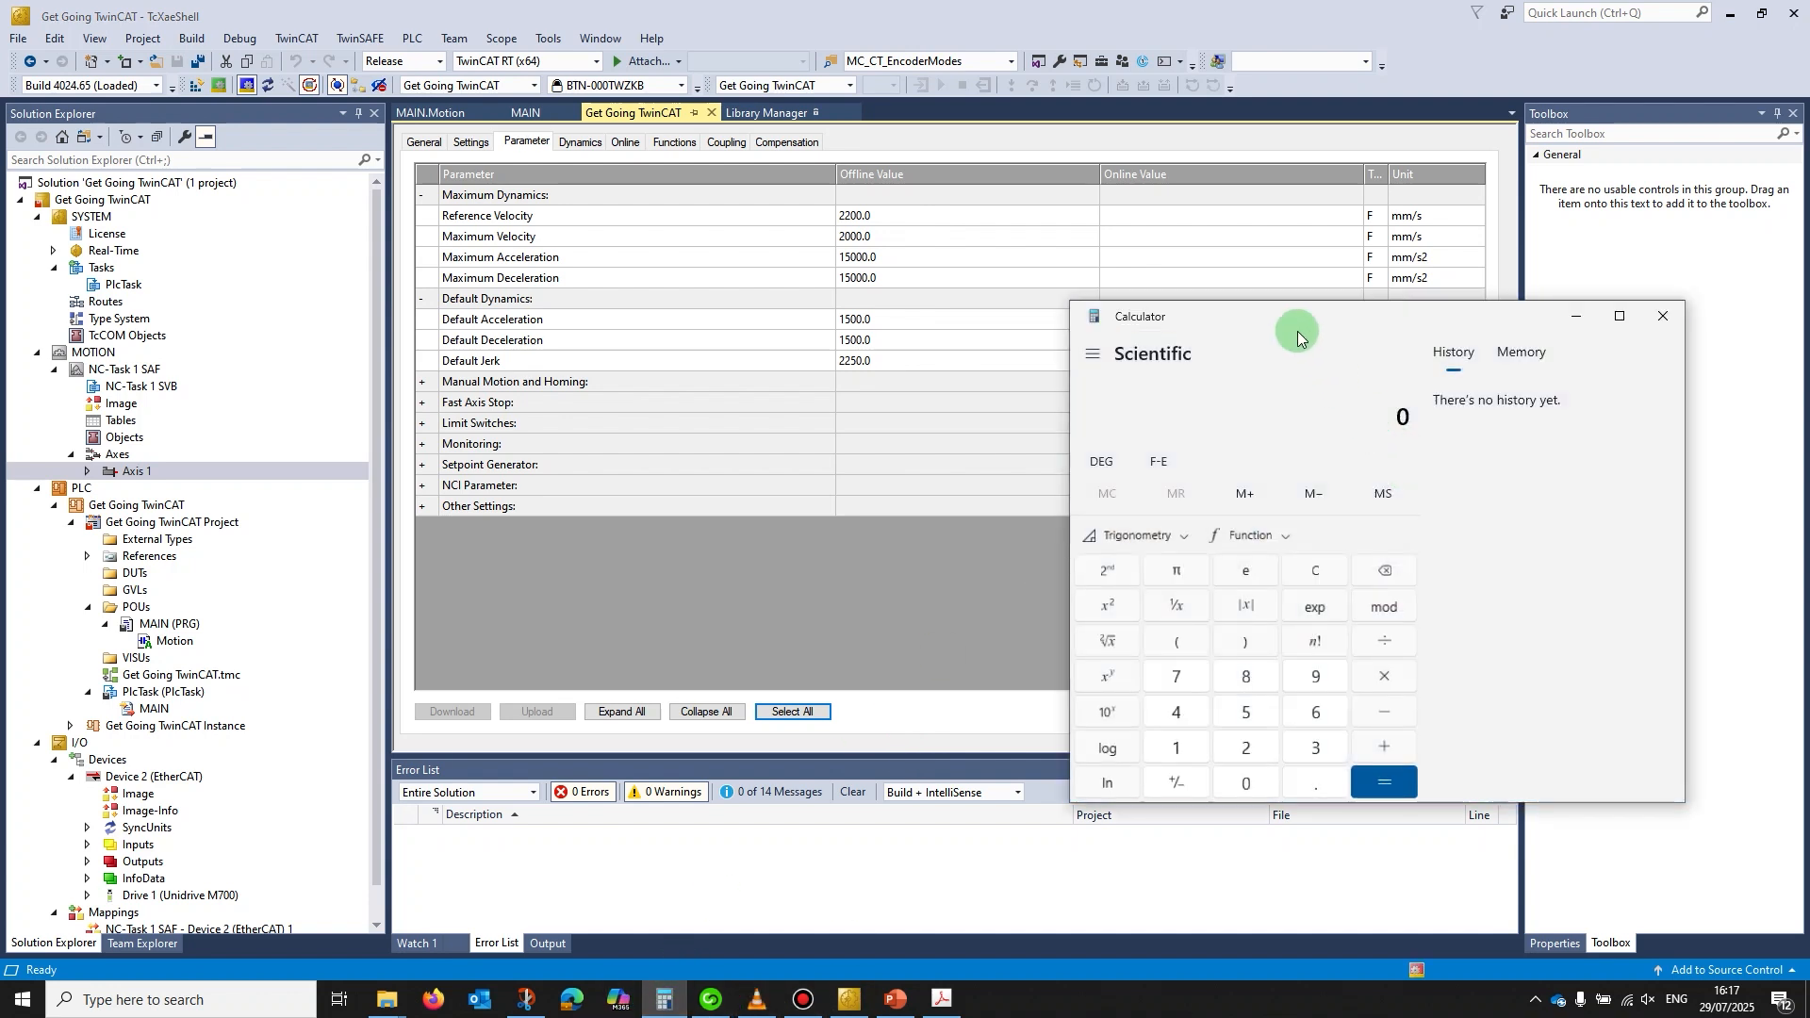
{"action": "left_click", "coordinate": [1315, 748]}
{"action": "left_click", "coordinate": [1244, 783]}
{"action": "left_click", "coordinate": [1245, 783]}
{"action": "left_click", "coordinate": [1244, 783]}
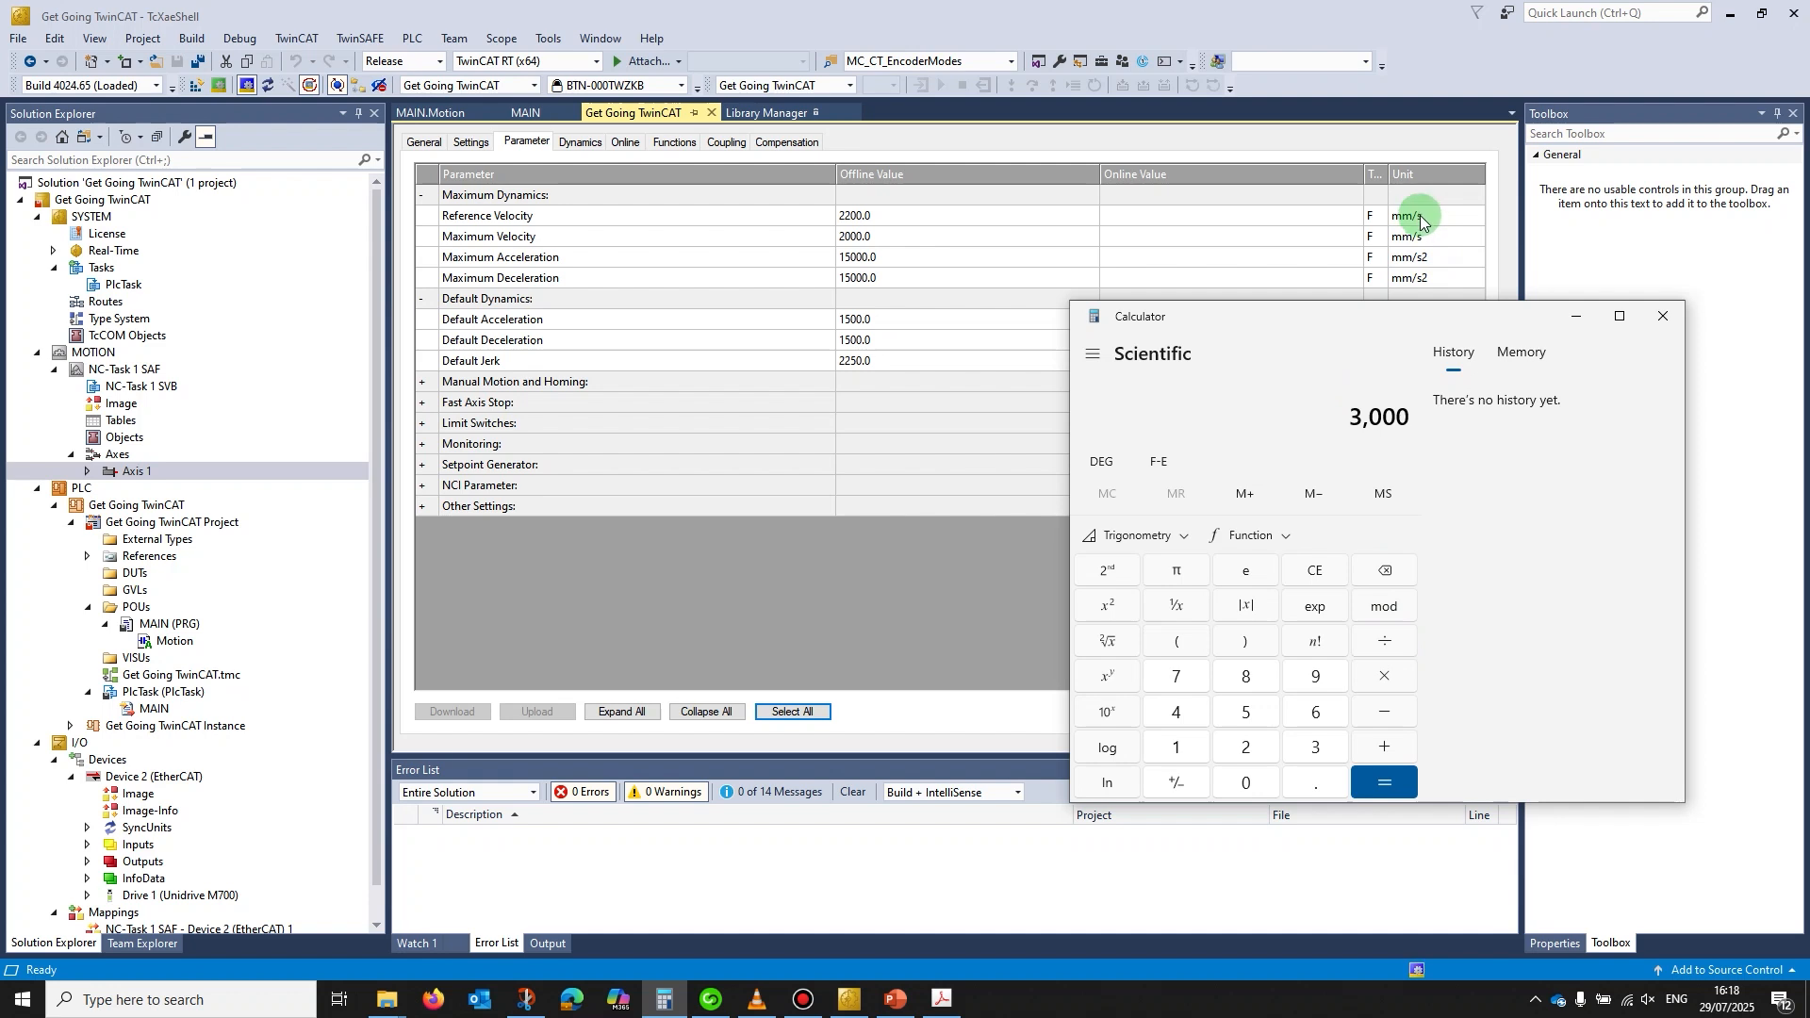
{"action": "left_click", "coordinate": [1385, 643]}
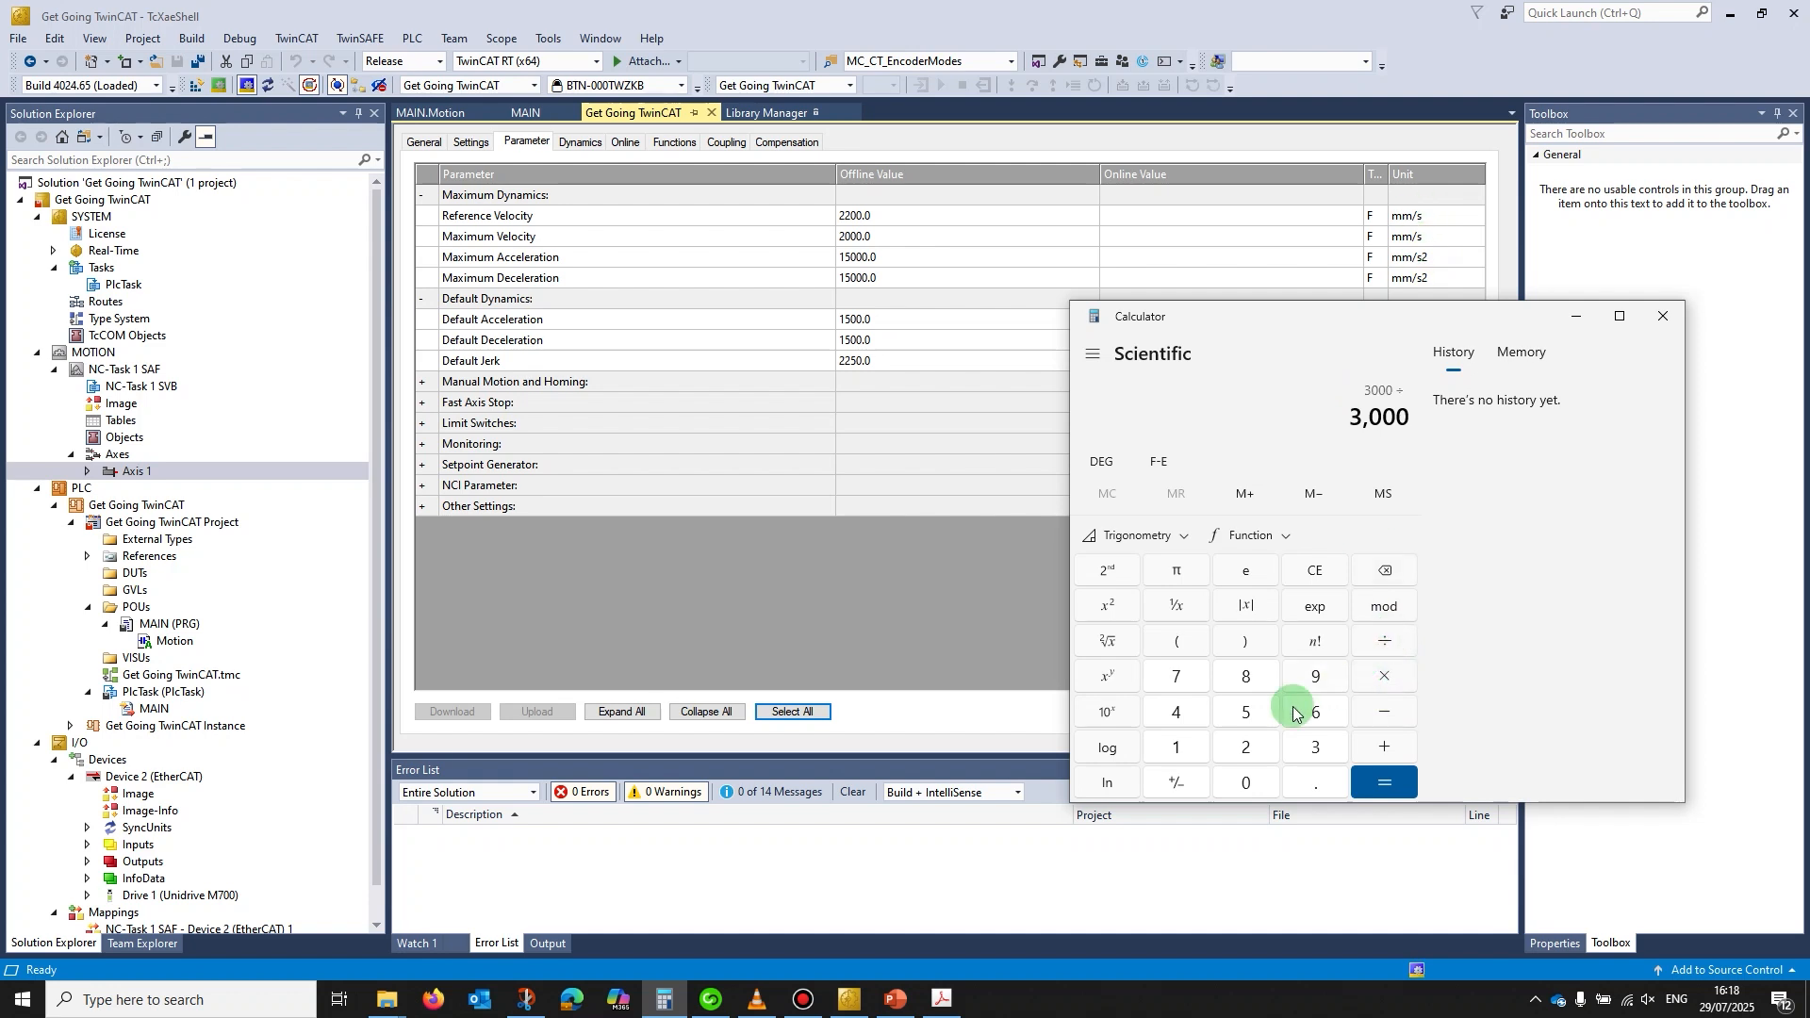
{"action": "left_click", "coordinate": [1305, 709]}
{"action": "left_click", "coordinate": [1246, 781]}
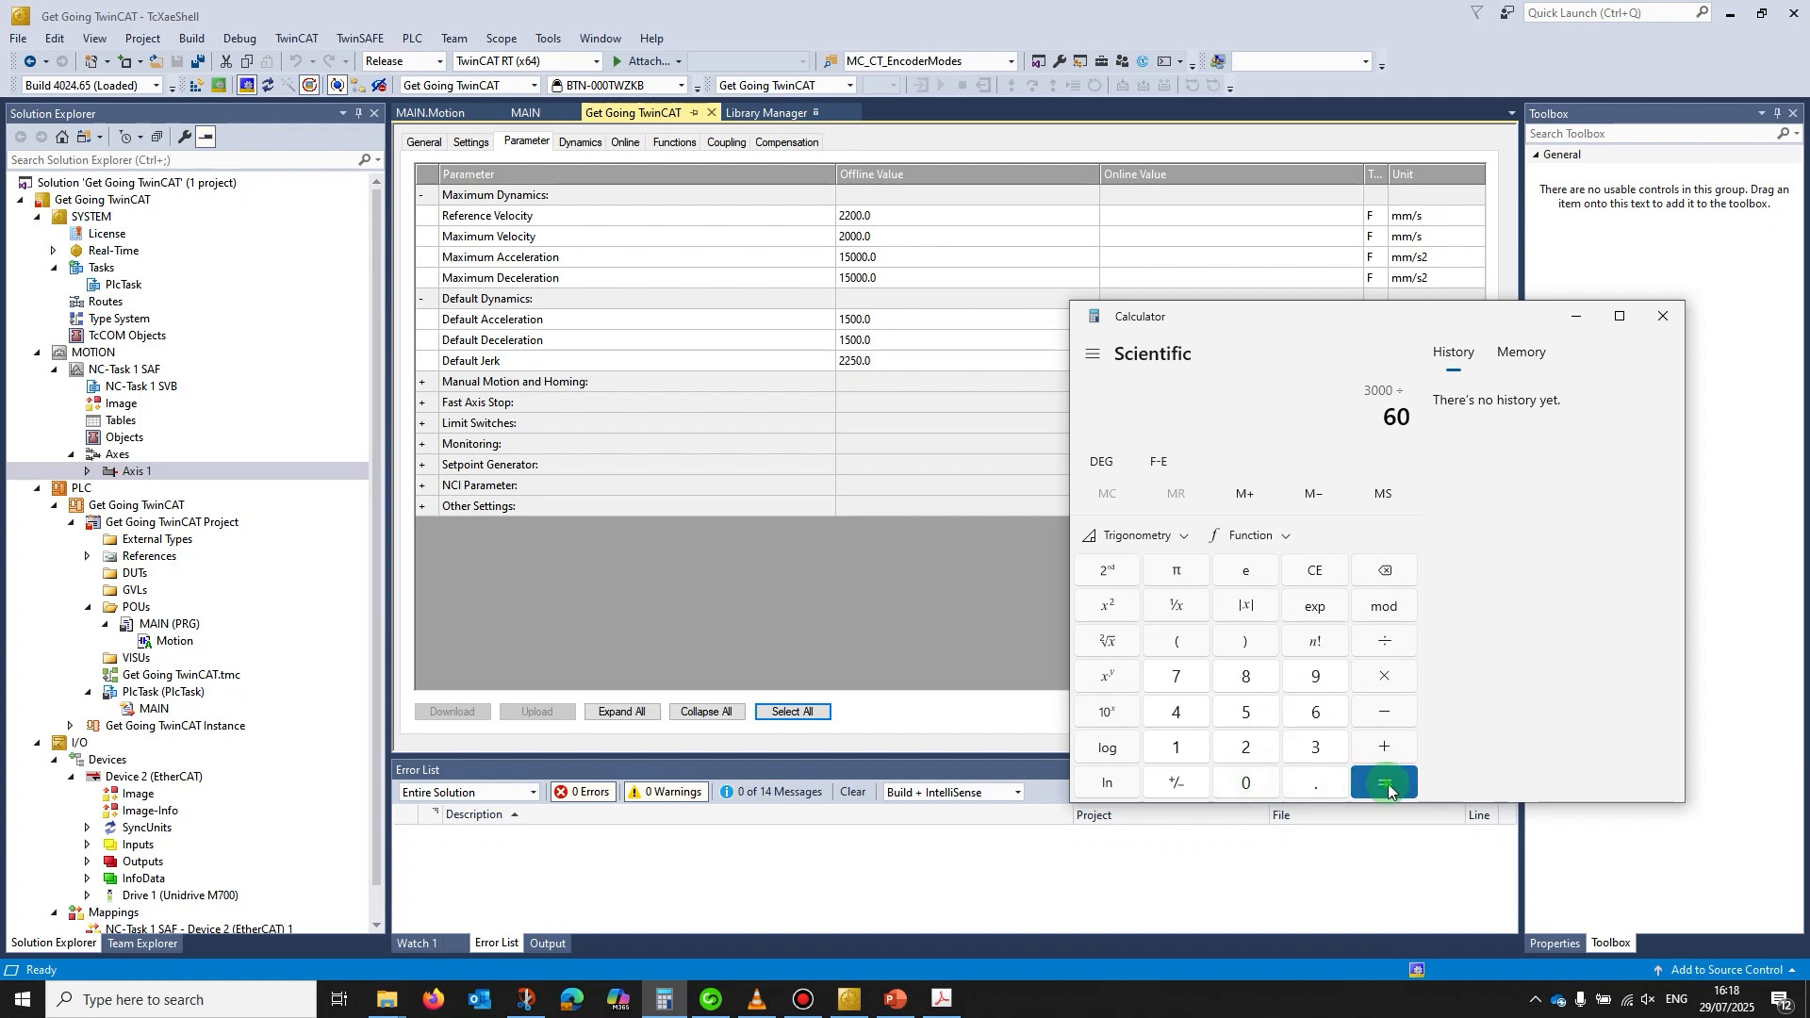
{"action": "left_click", "coordinate": [1384, 781]}
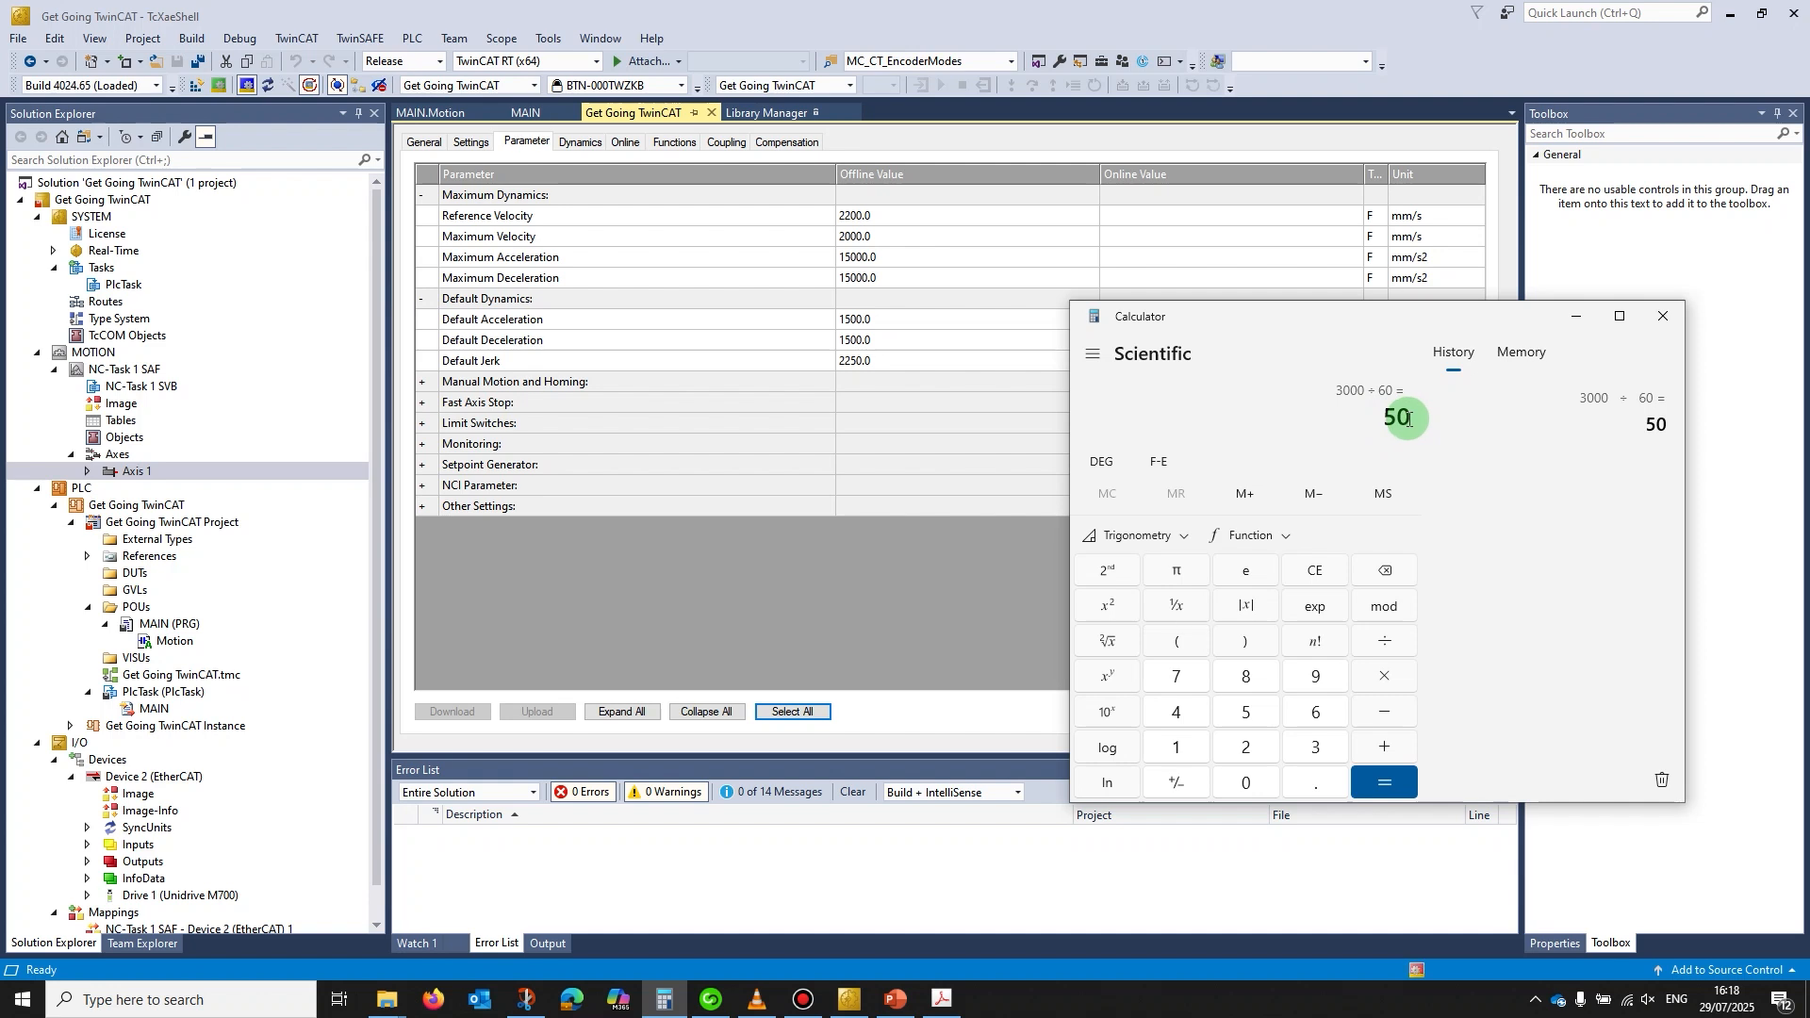
Multiply the quotient by 1000 to get the velocity in mm/s, and close Calculator
{"action": "left_click", "coordinate": [1384, 676]}
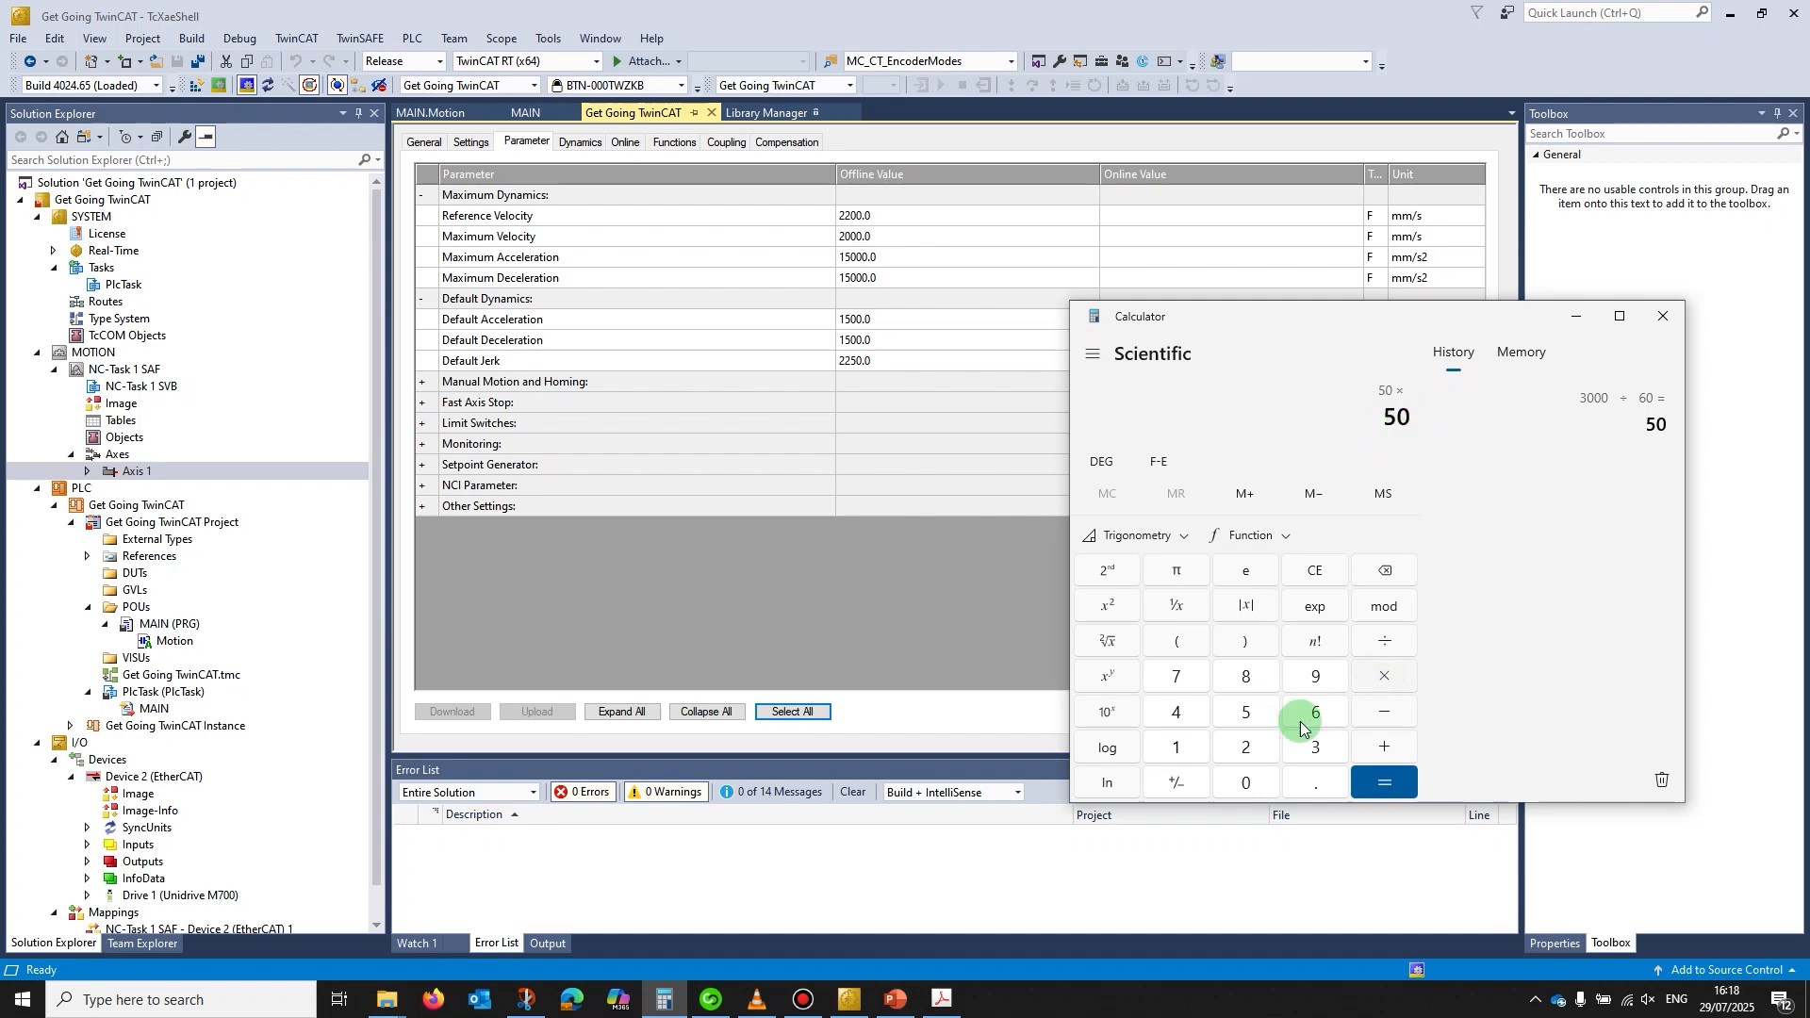
{"action": "left_click", "coordinate": [1176, 746]}
{"action": "left_click", "coordinate": [1245, 782]}
{"action": "left_click", "coordinate": [1244, 781]}
{"action": "left_click", "coordinate": [1245, 782]}
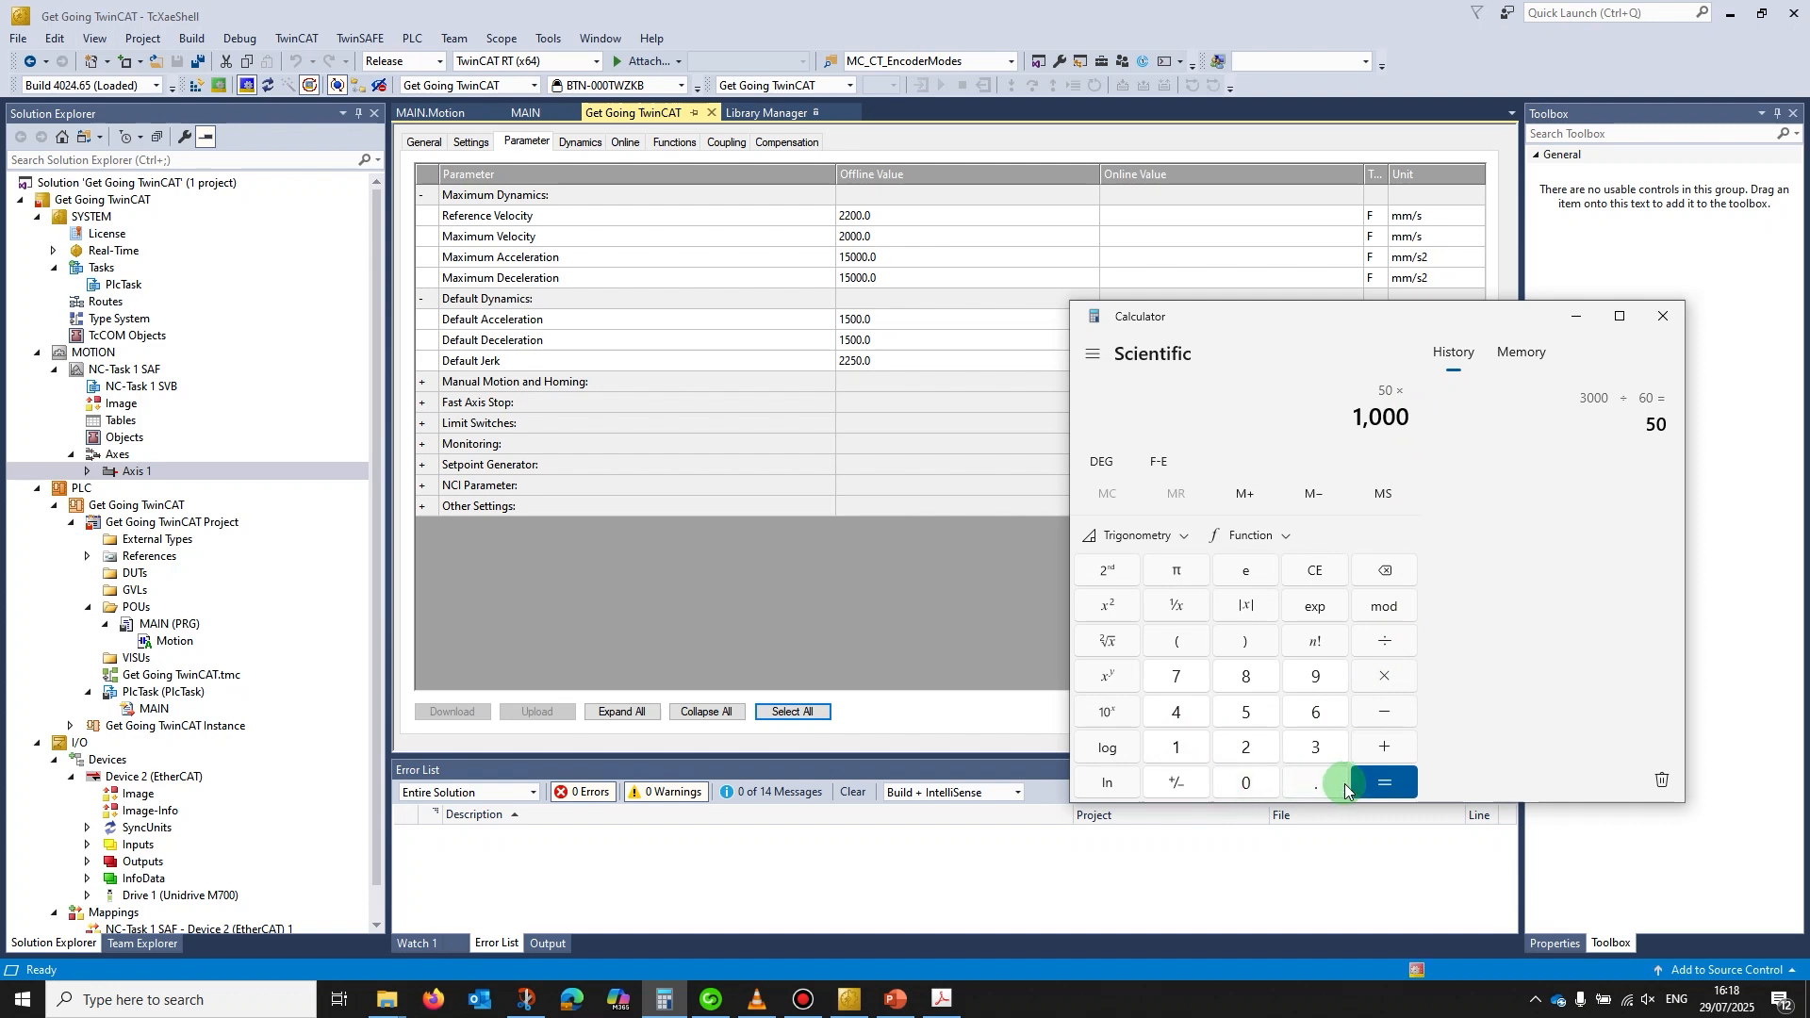
{"action": "left_click", "coordinate": [1363, 784]}
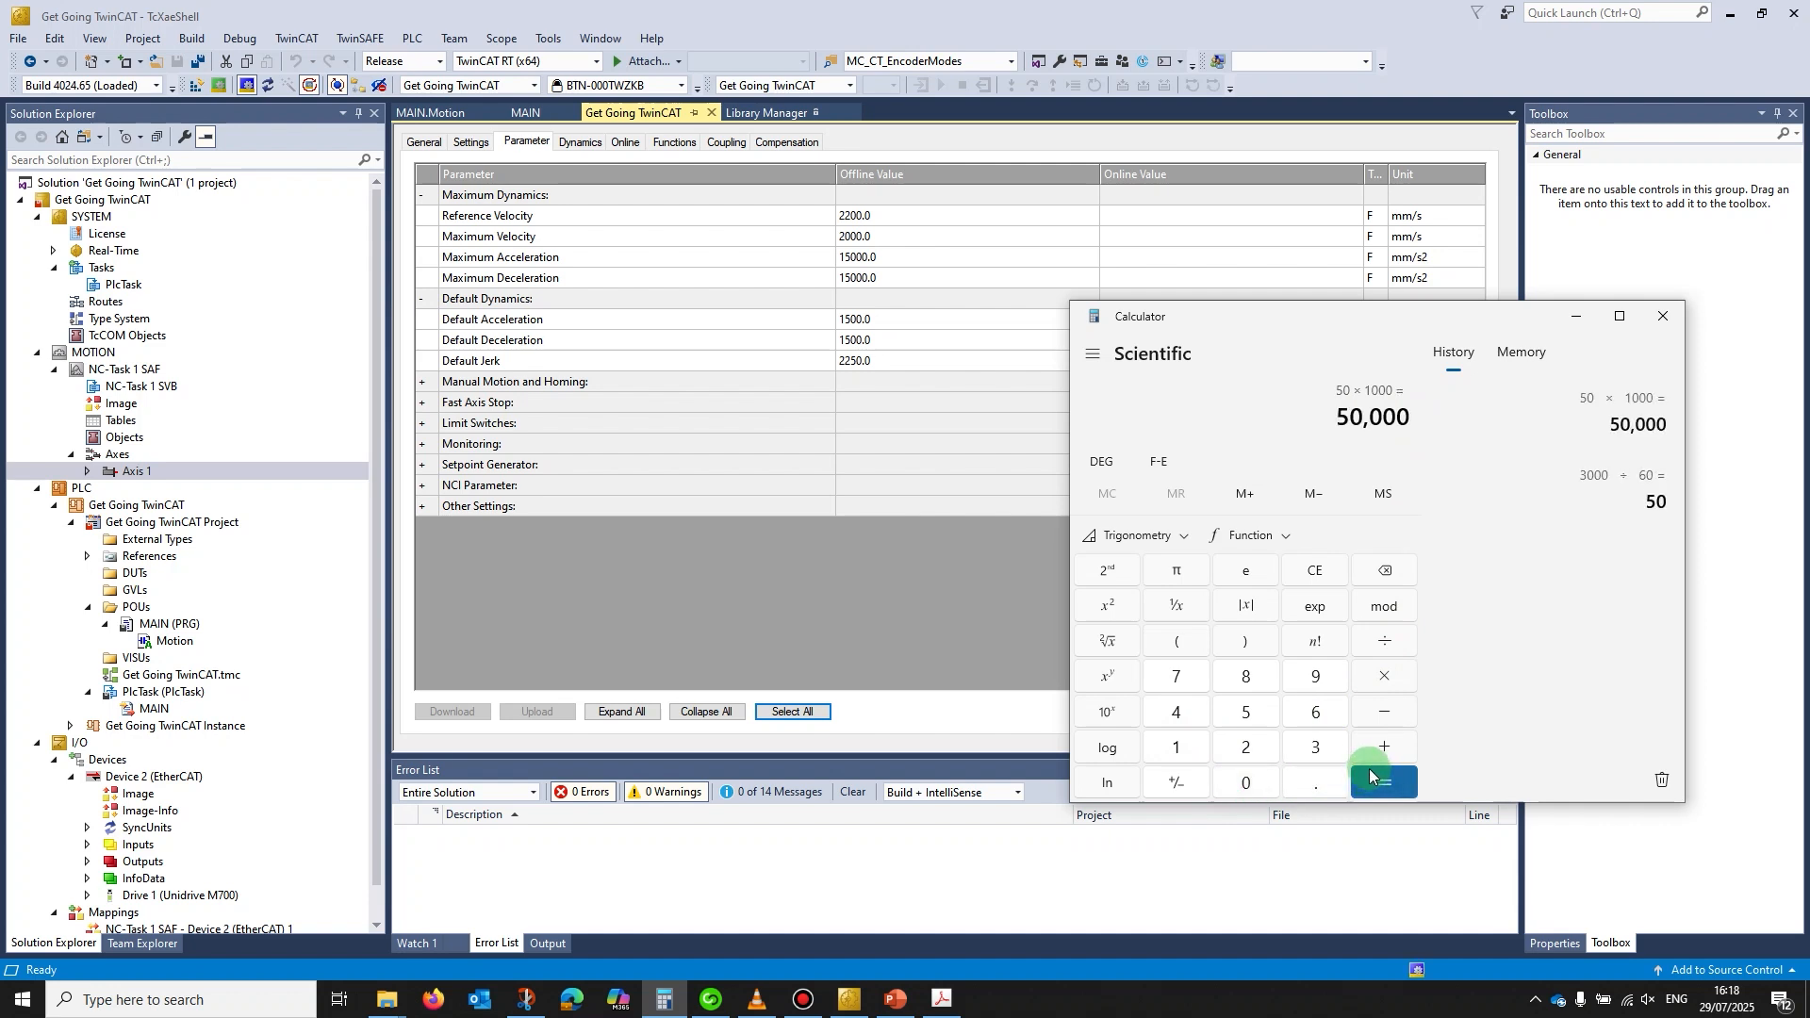
{"action": "left_click", "coordinate": [1662, 315]}
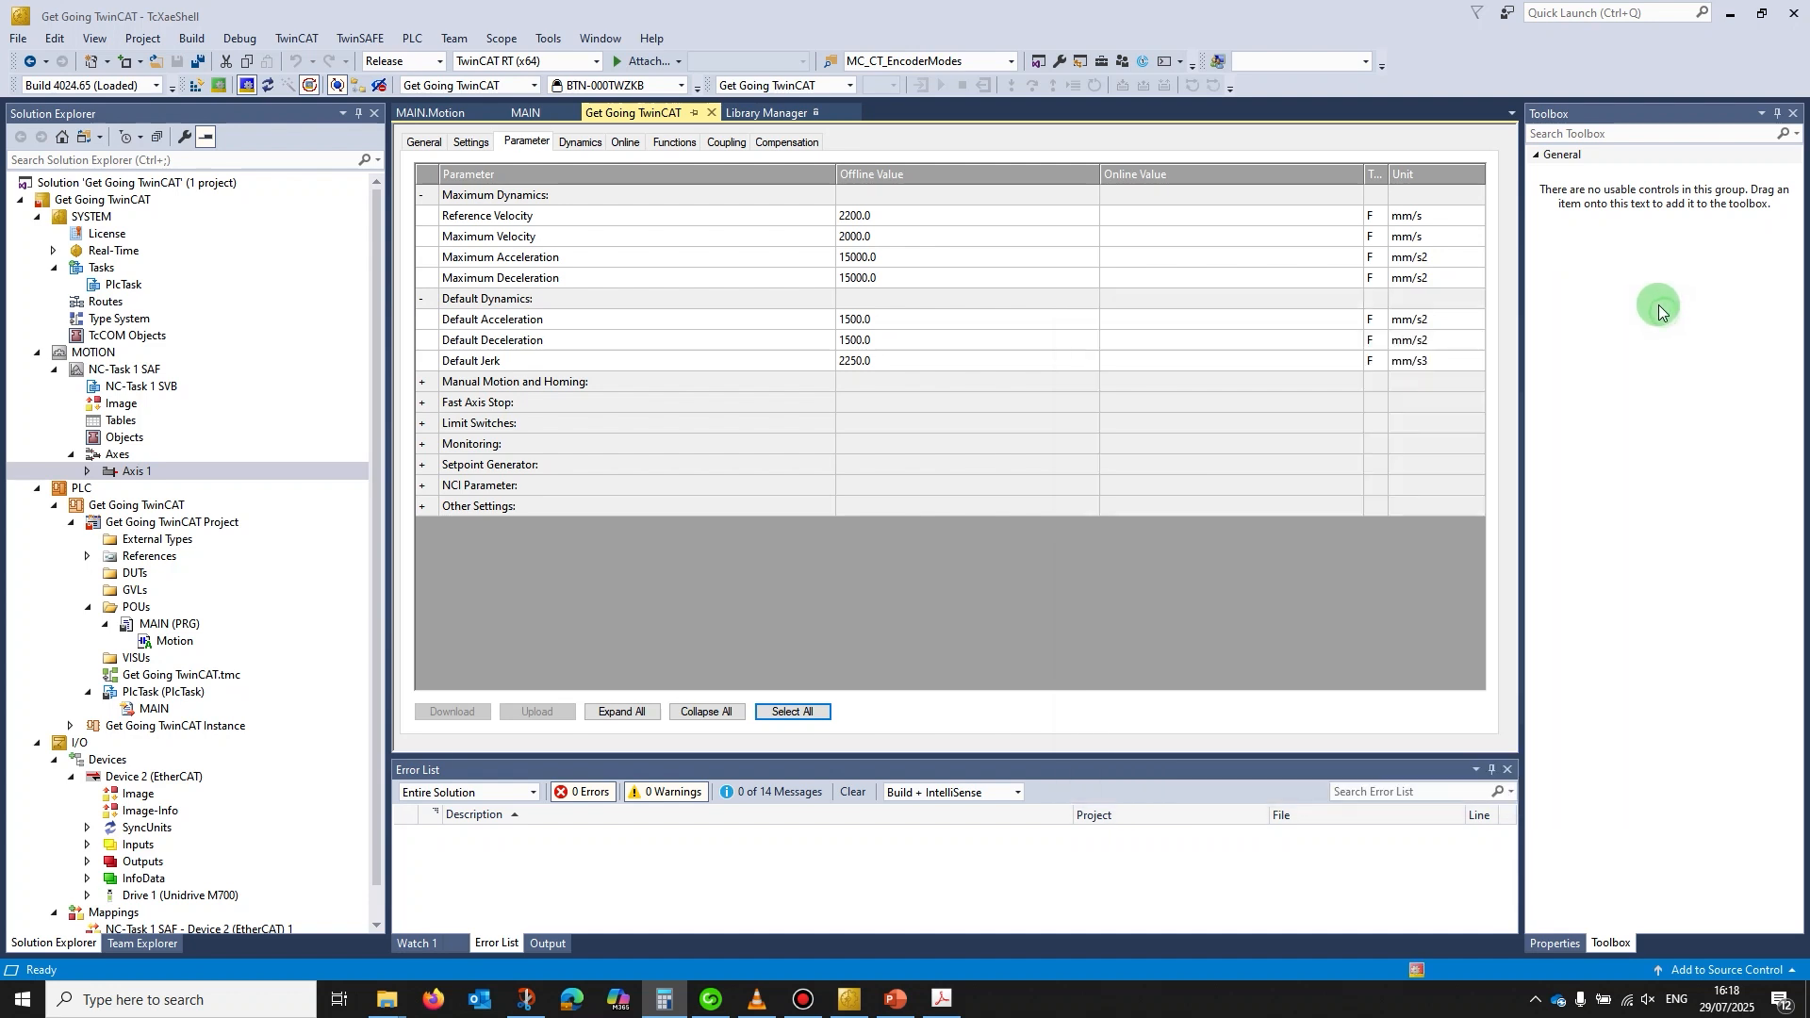
Set both the Reference Velocity and the Maximum Velocity of Axis 1 to 50000 mm/s
{"action": "left_click", "coordinate": [882, 219]}
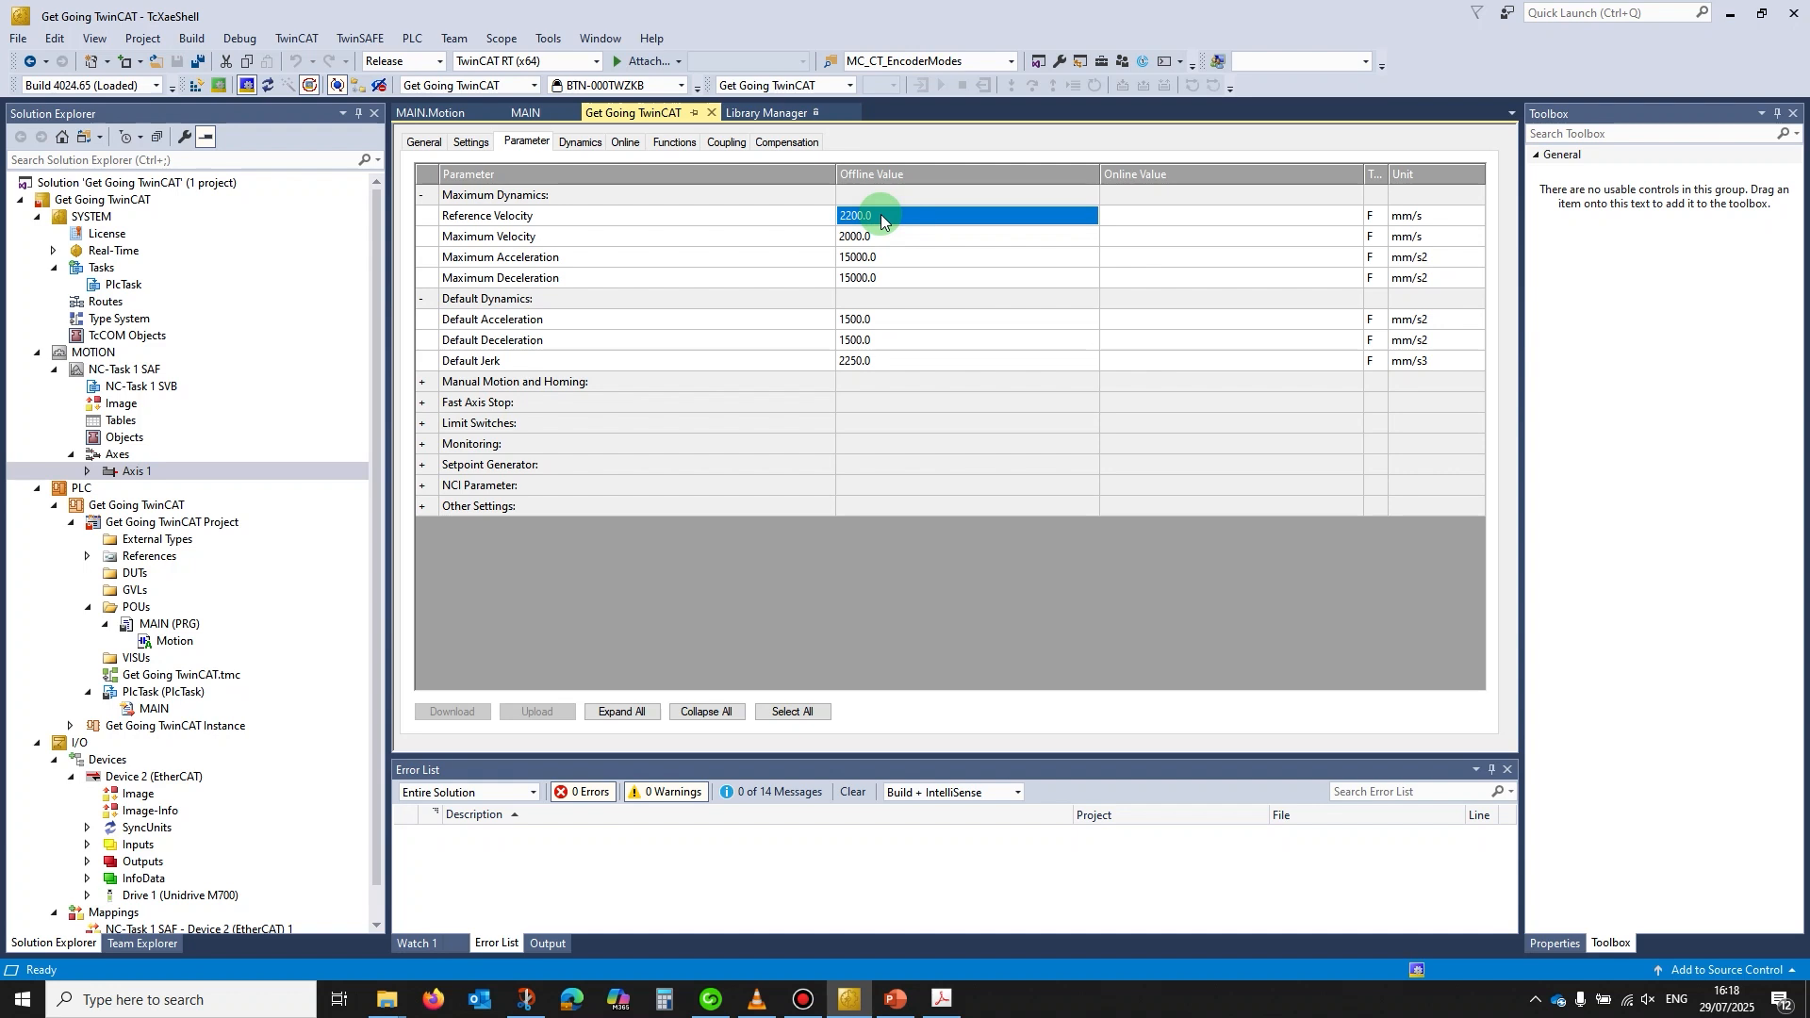
{"action": "type", "text": "50000"}
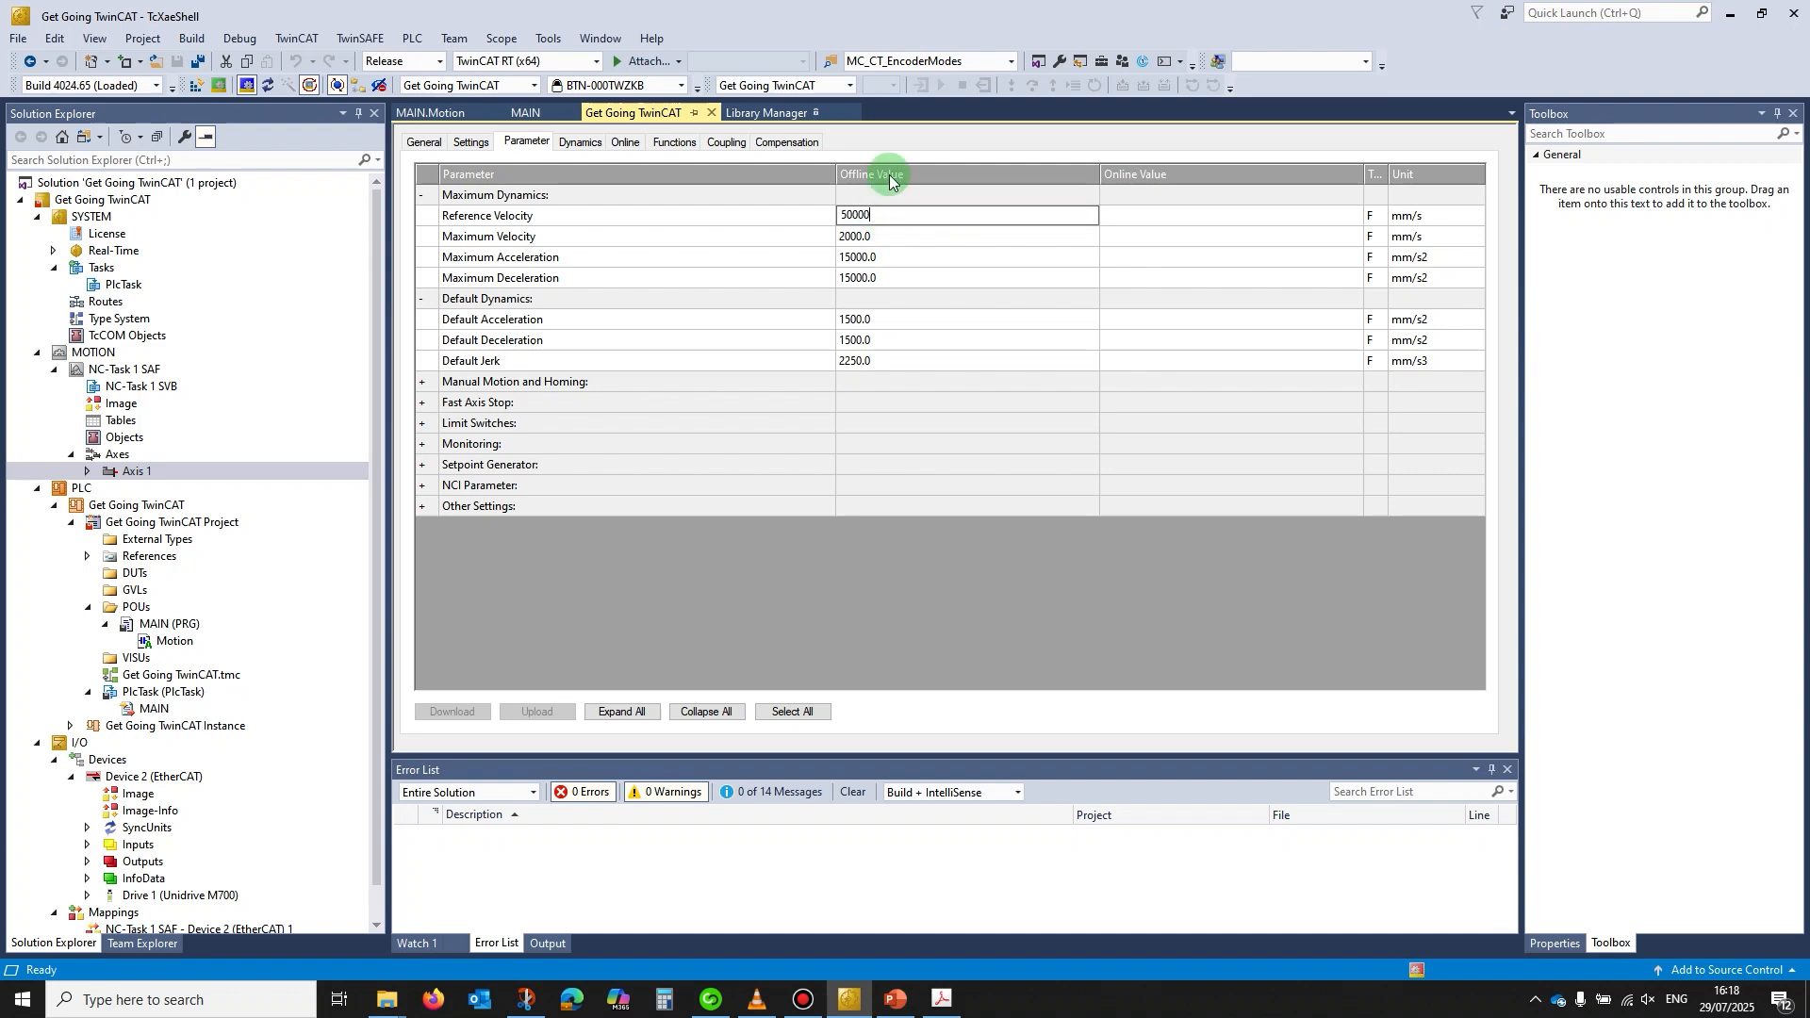
{"action": "left_click_drag", "start_coordinate": [868, 223], "coordinate": [818, 229]}
{"action": "left_click", "coordinate": [874, 241]}
{"action": "left_click", "coordinate": [874, 239]}
{"action": "type", "text": "50000"}
Set the Maximum Acceleration and Maximum Deceleration of Axis 1 to 1E+20 mm/s2
{"action": "left_click", "coordinate": [879, 258]}
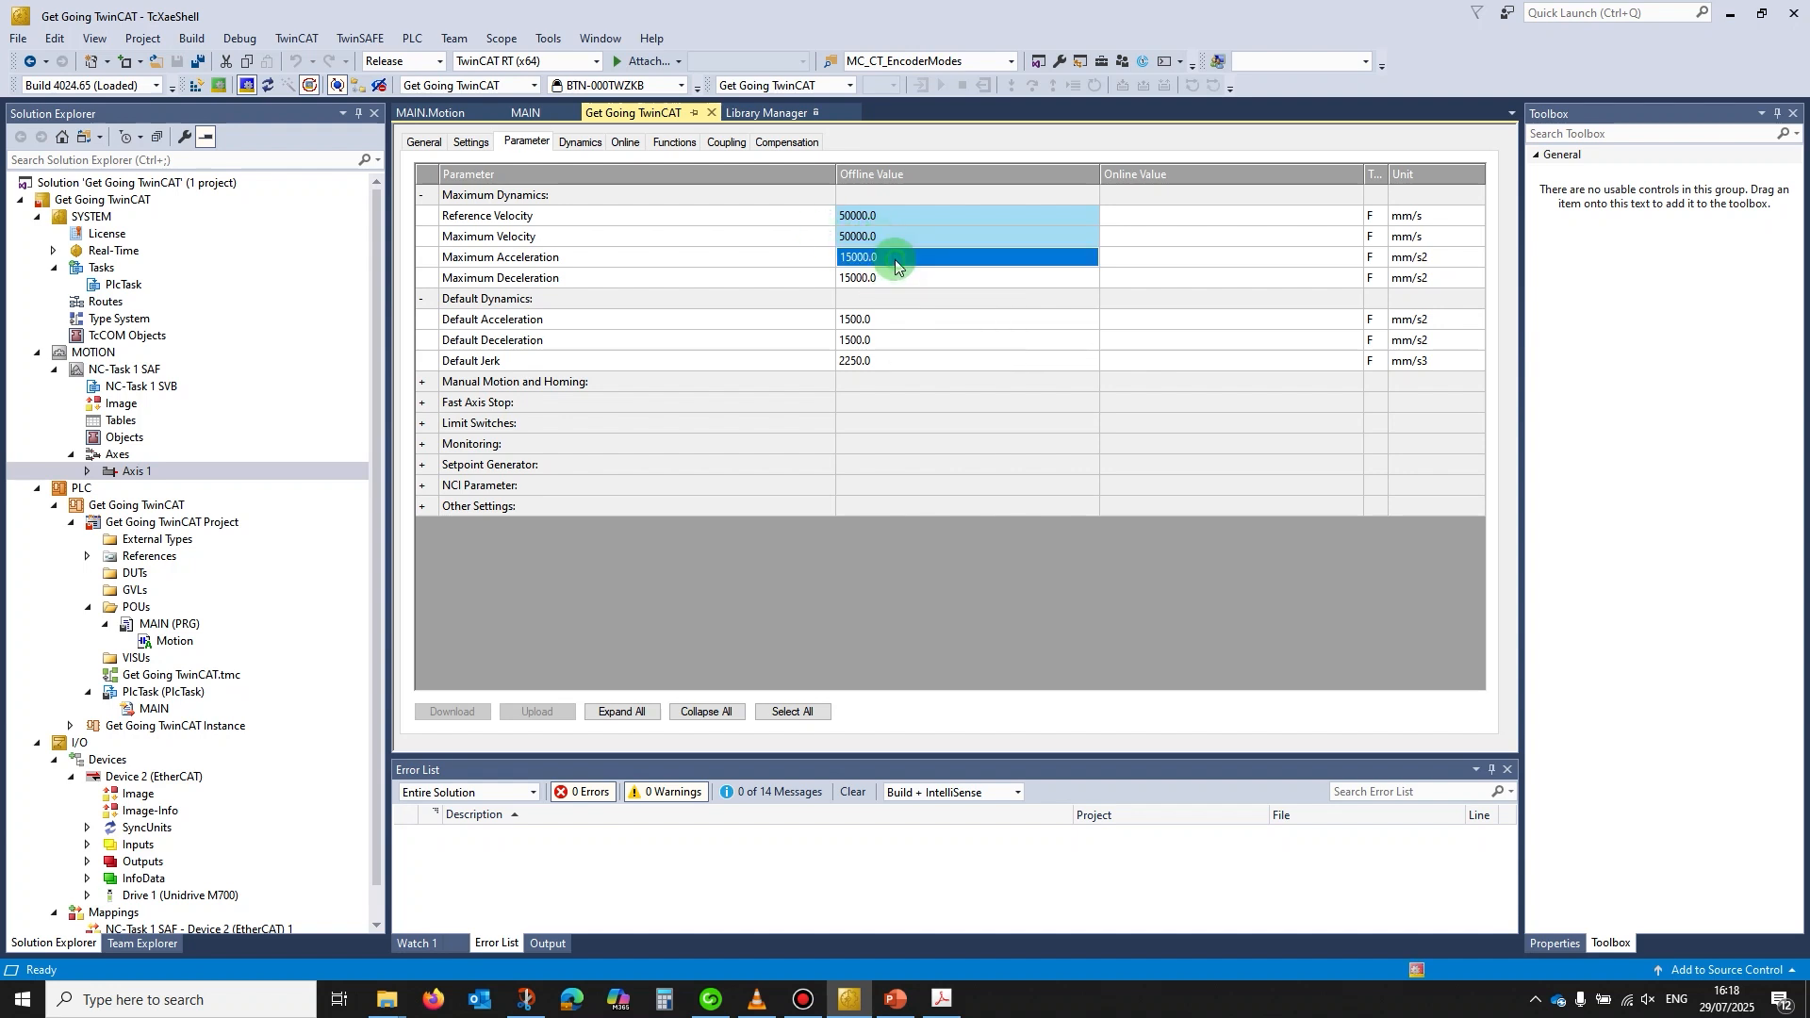
{"action": "left_click", "coordinate": [879, 258]}
{"action": "left_click_drag", "start_coordinate": [896, 257], "coordinate": [802, 251]}
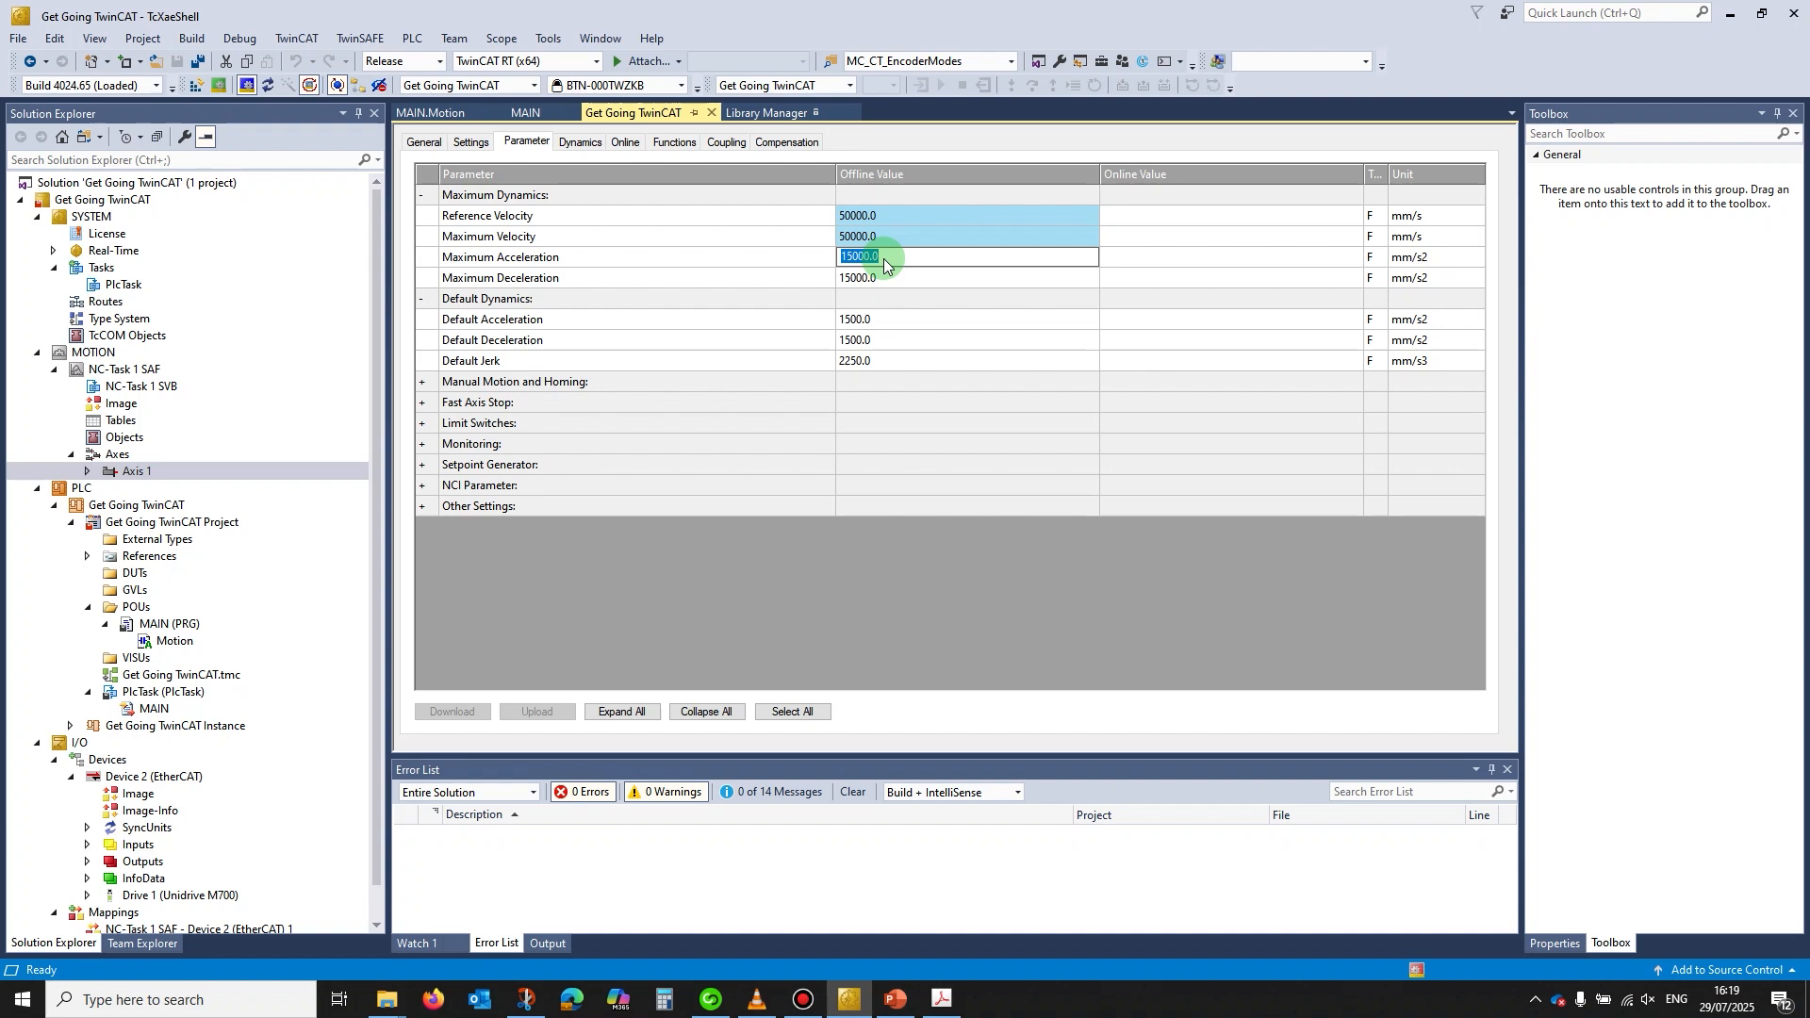
{"action": "type", "text": "1E+20"}
{"action": "key", "text": "Return"}
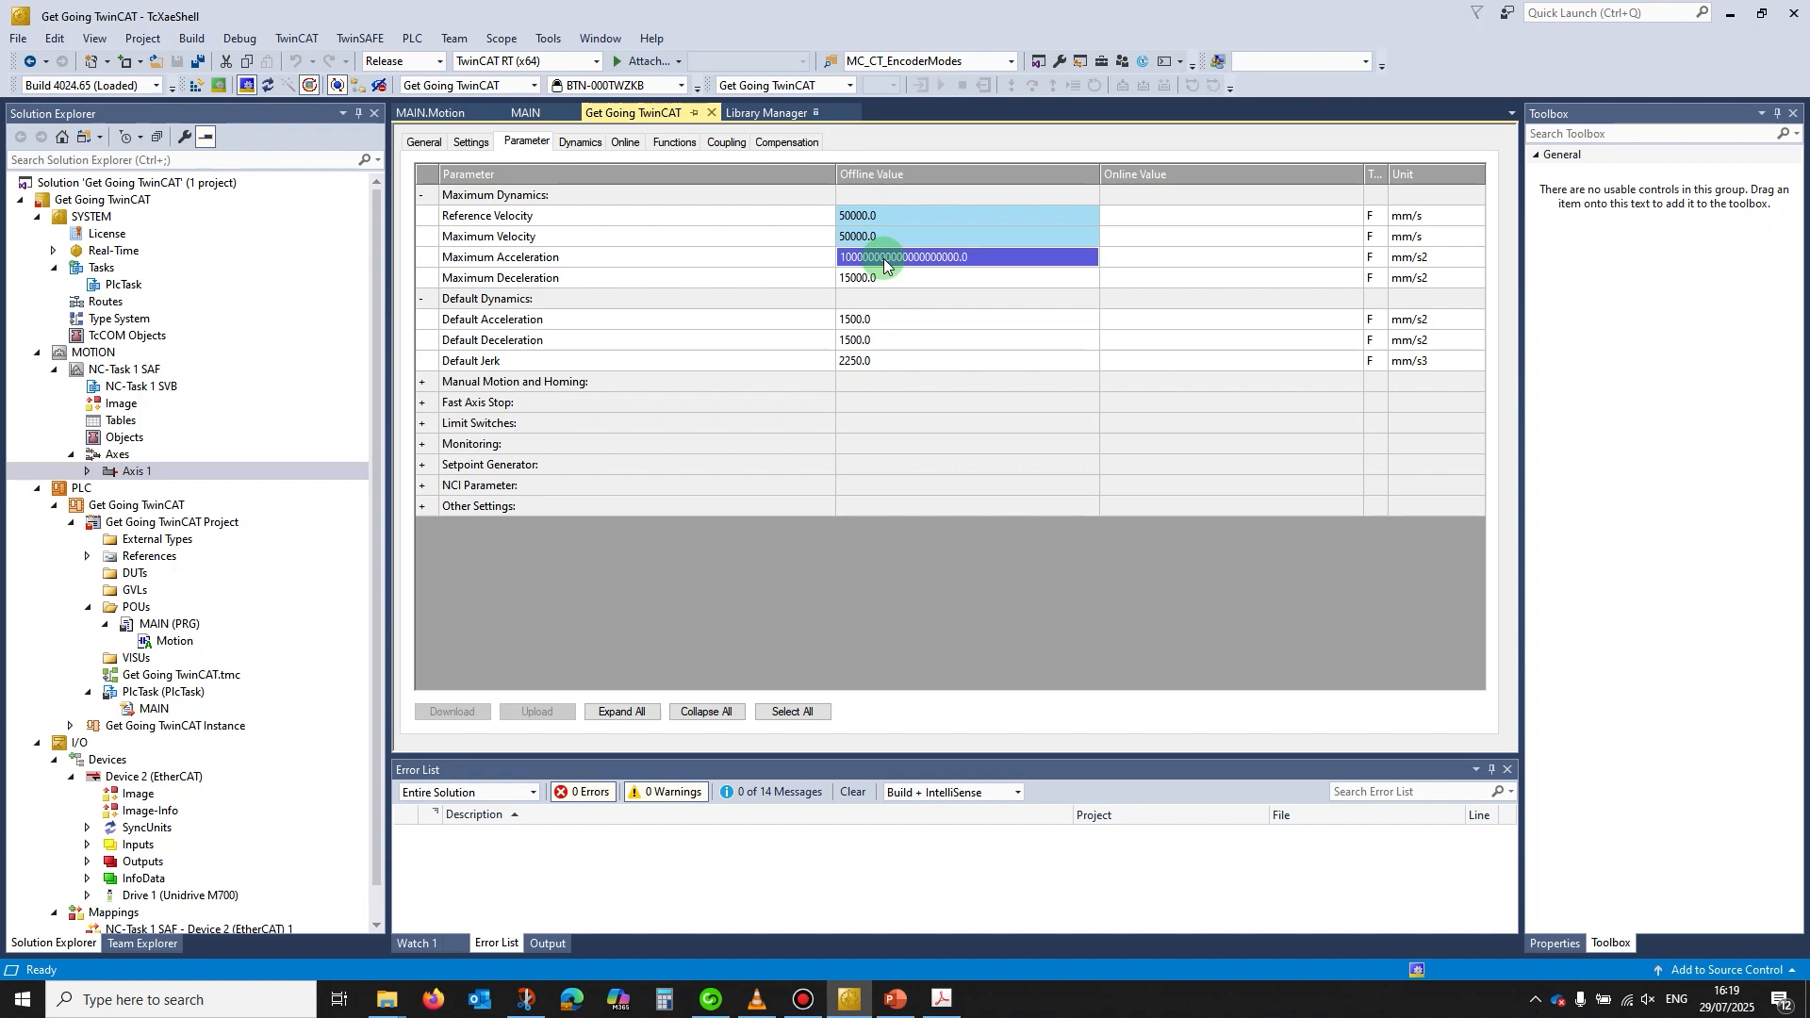
{"action": "left_click", "coordinate": [879, 277]}
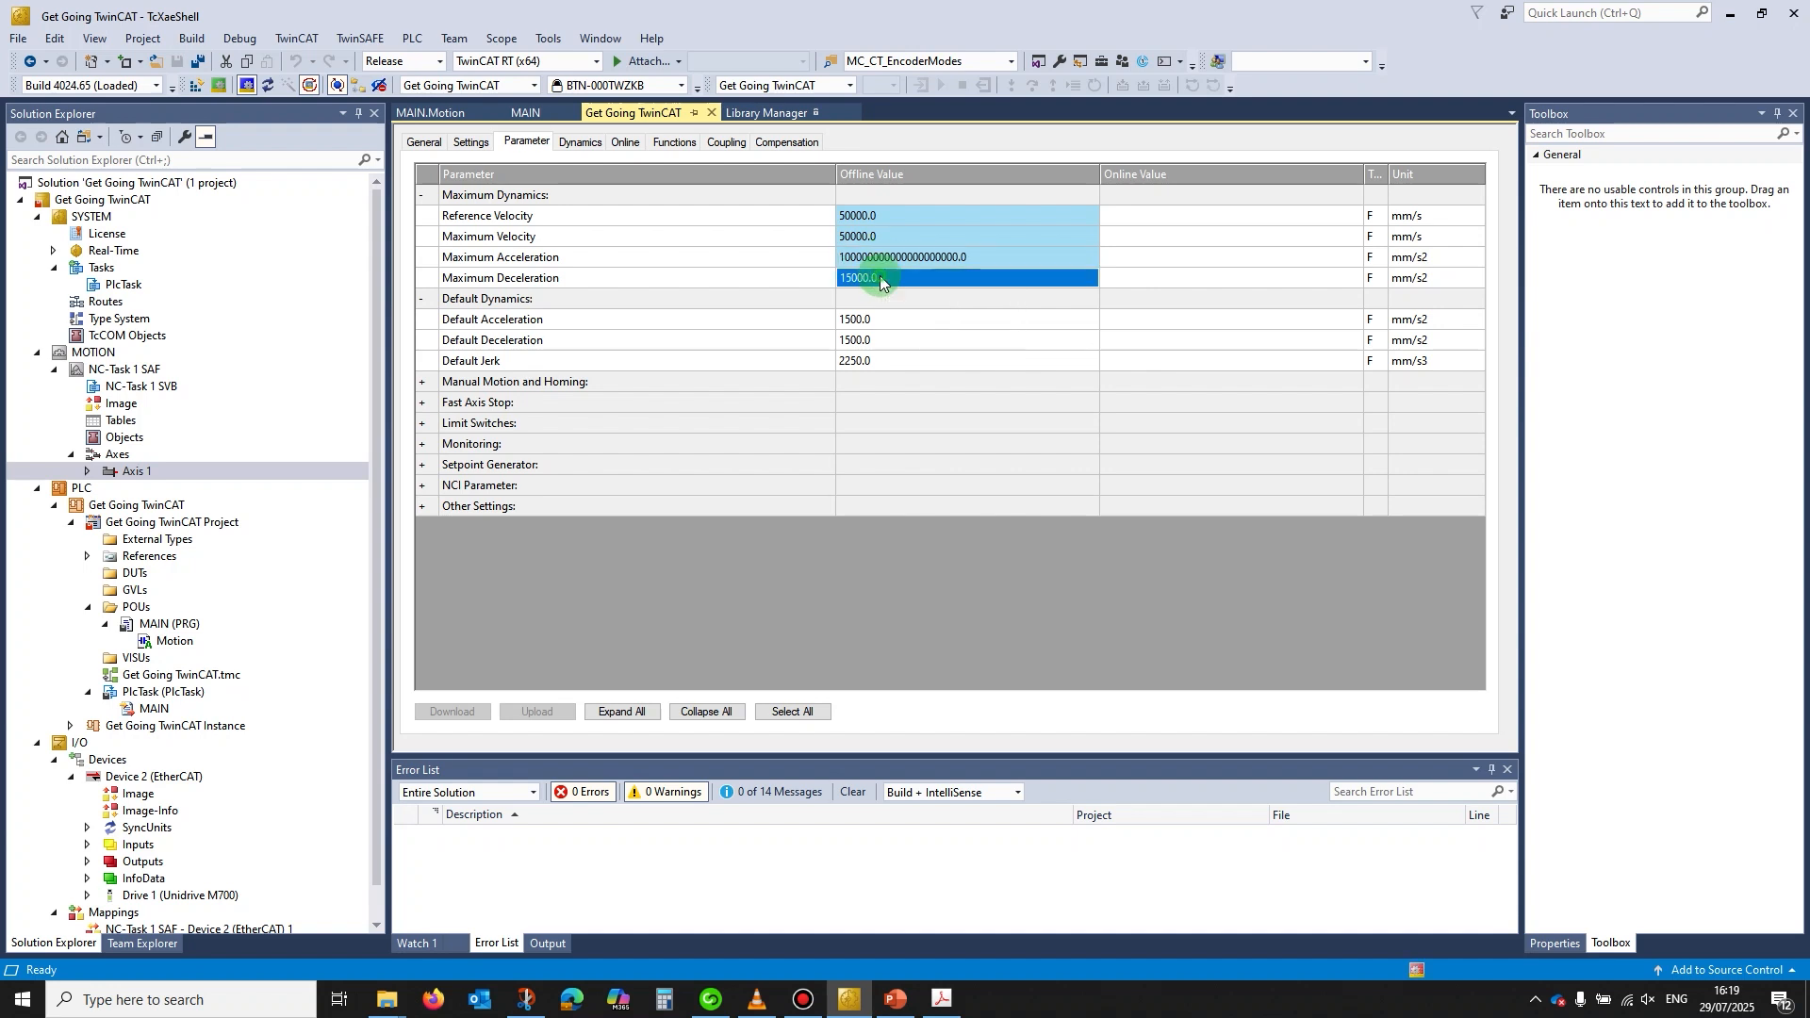
{"action": "left_click", "coordinate": [880, 277]}
{"action": "left_click_drag", "start_coordinate": [836, 284], "coordinate": [838, 283]}
{"action": "type", "text": "1E+20"}
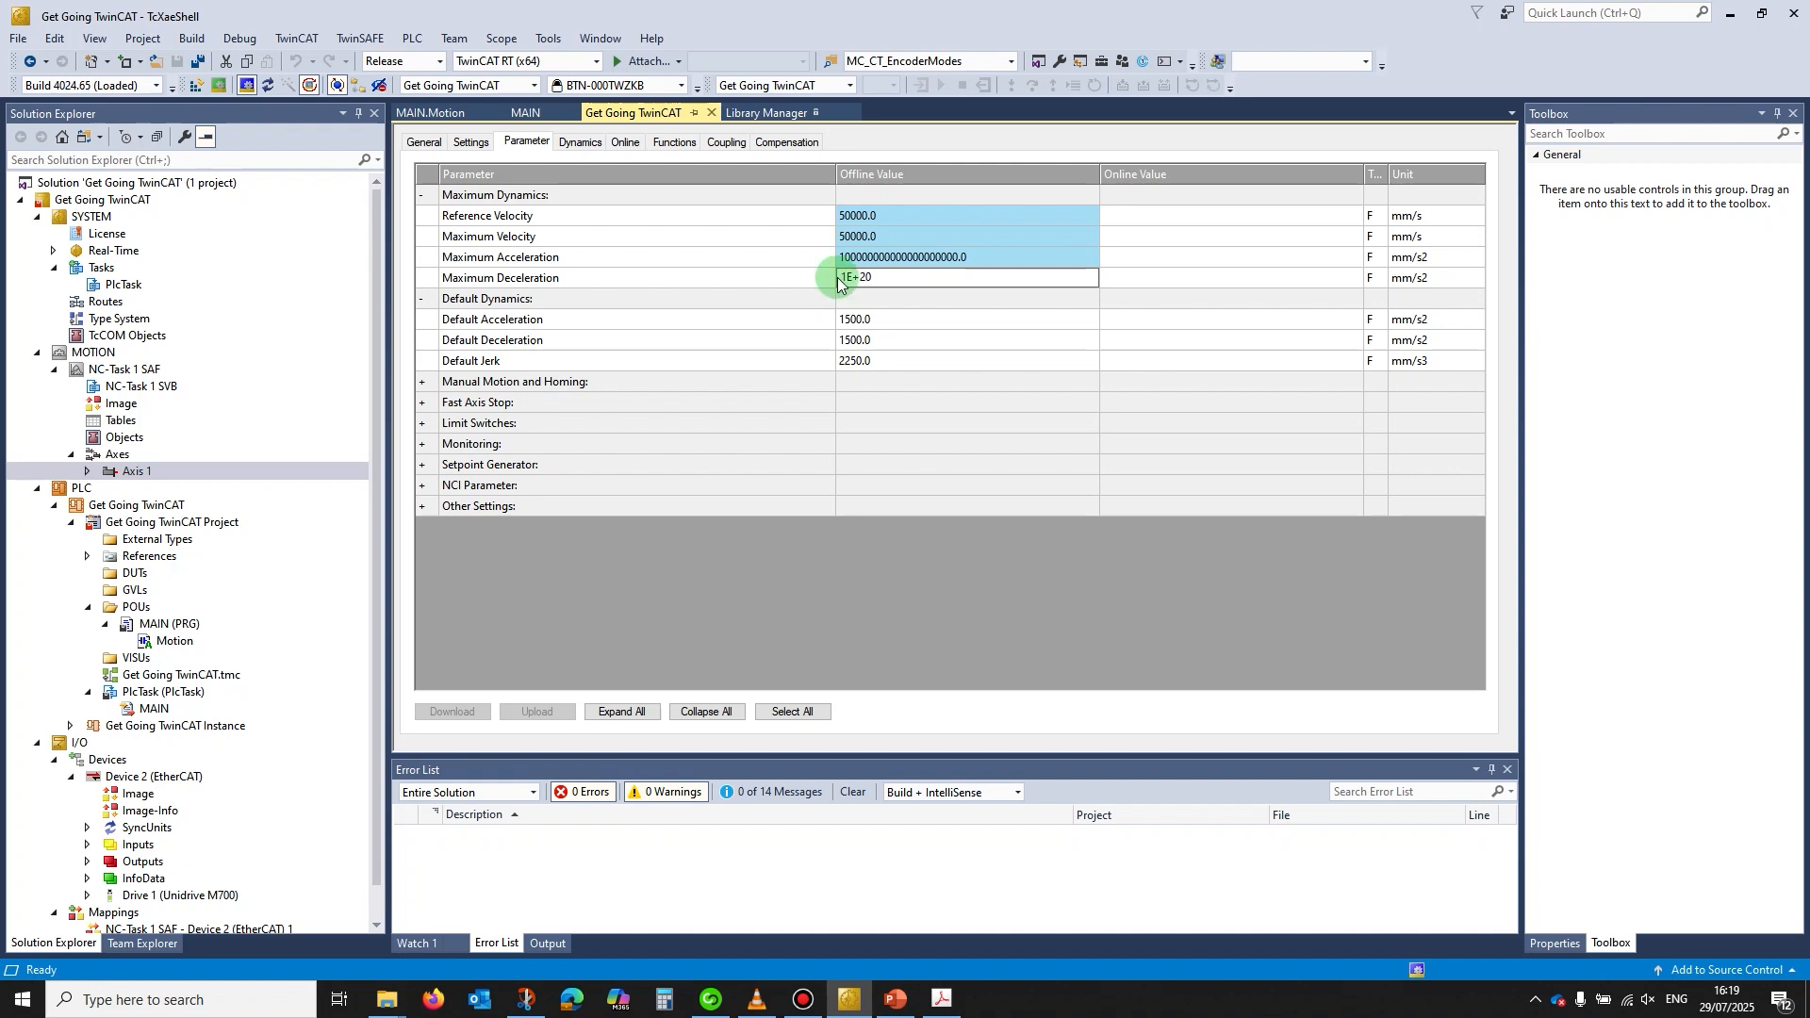
{"action": "key", "text": "Return"}
Set the Default Jerk of Axis 1 to 1E+20 mm/s3
{"action": "left_click", "coordinate": [1038, 342]}
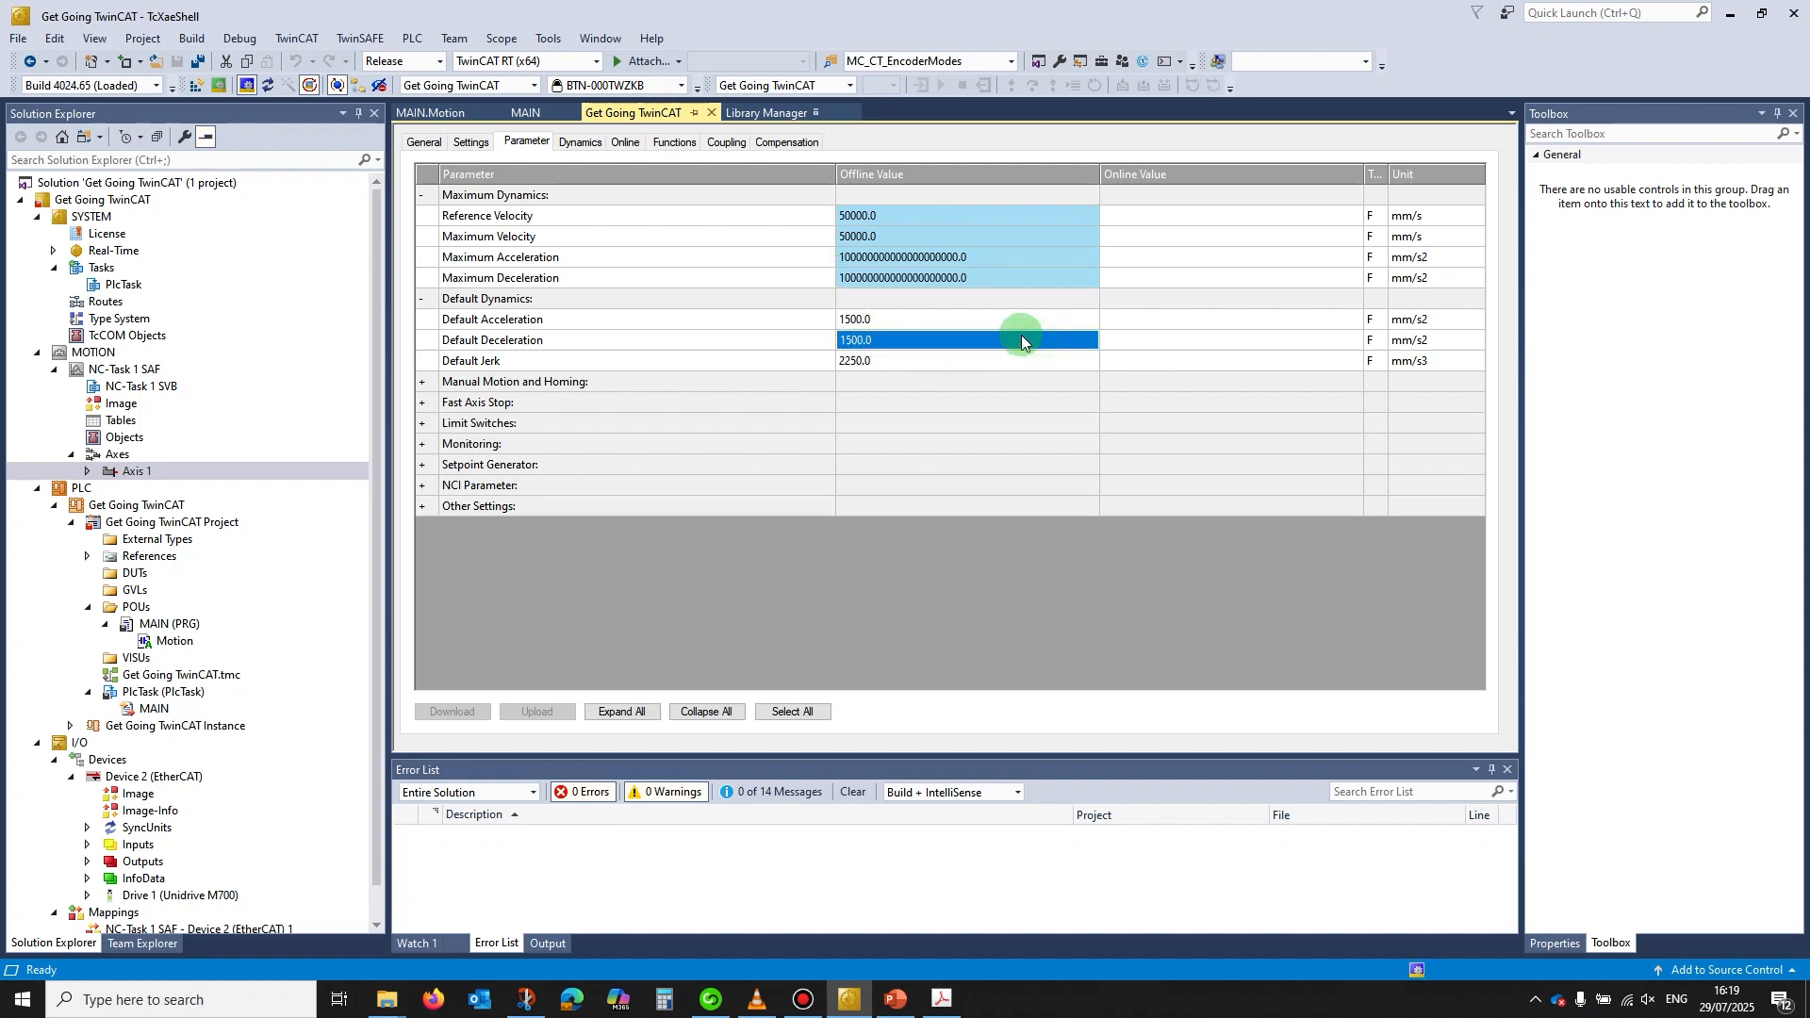
{"action": "left_click", "coordinate": [890, 364]}
{"action": "left_click", "coordinate": [890, 364]}
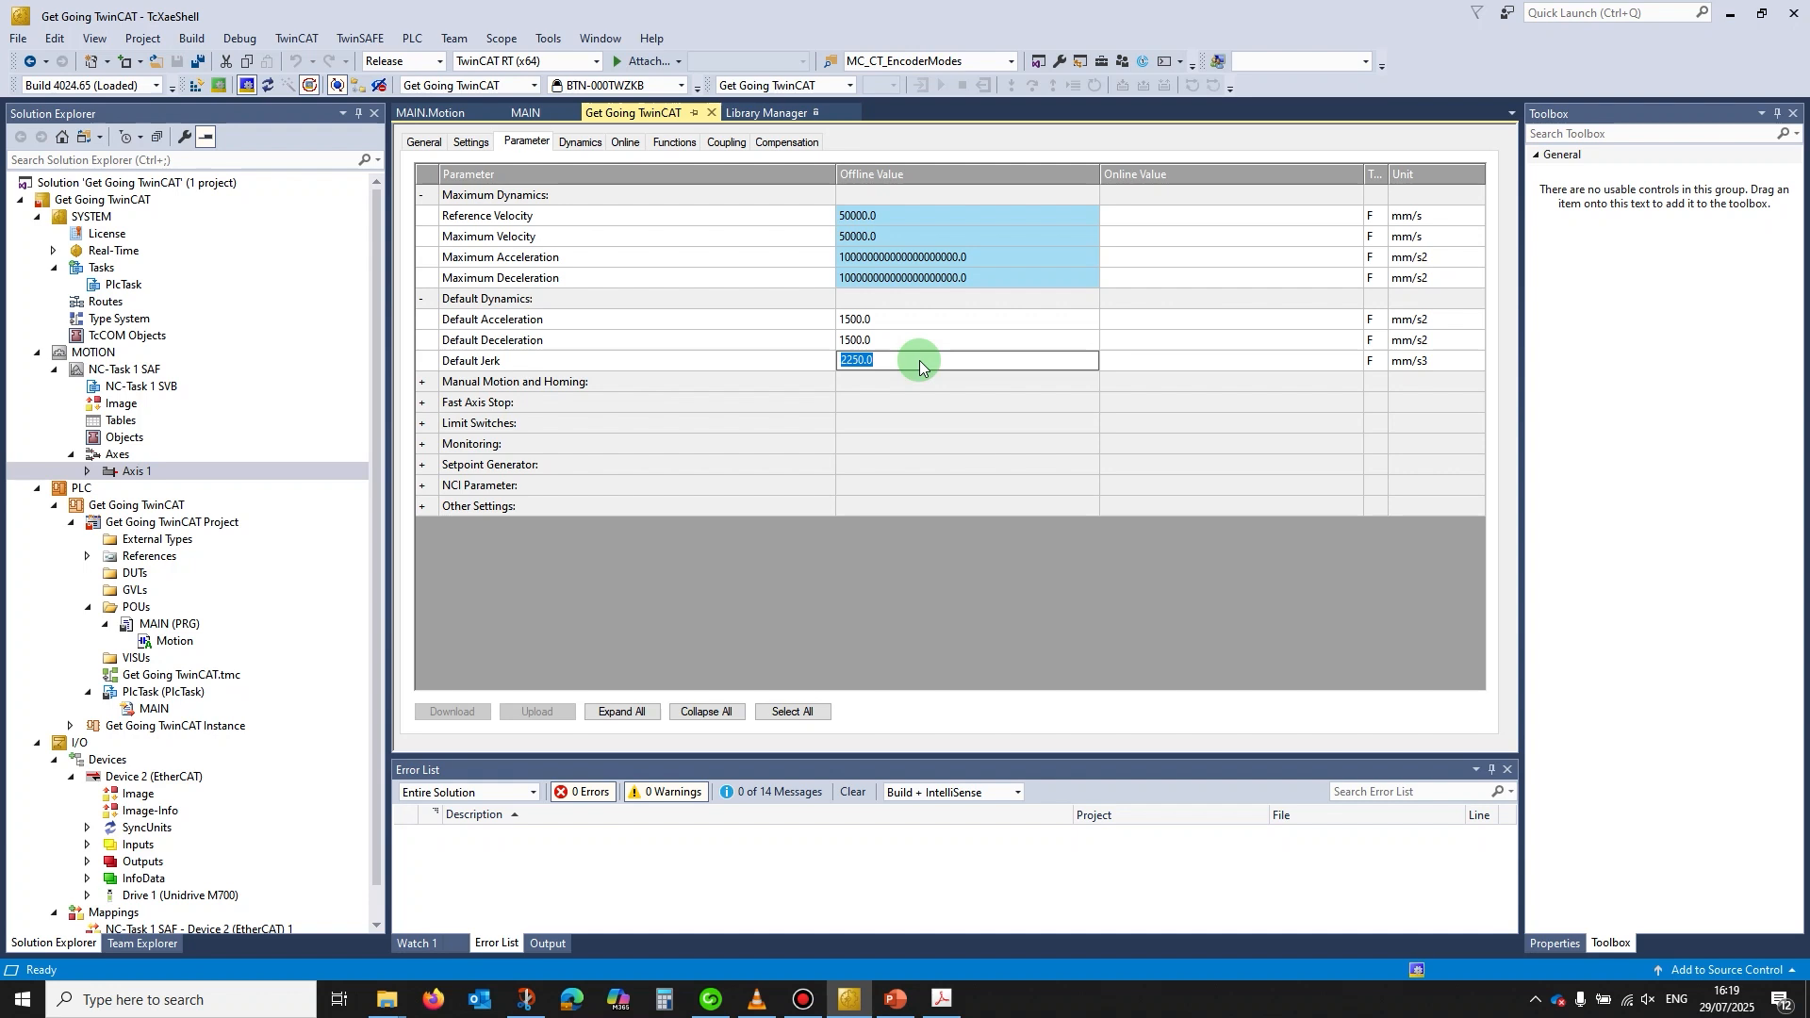
{"action": "type", "text": "1E+20"}
{"action": "key", "text": "Return"}
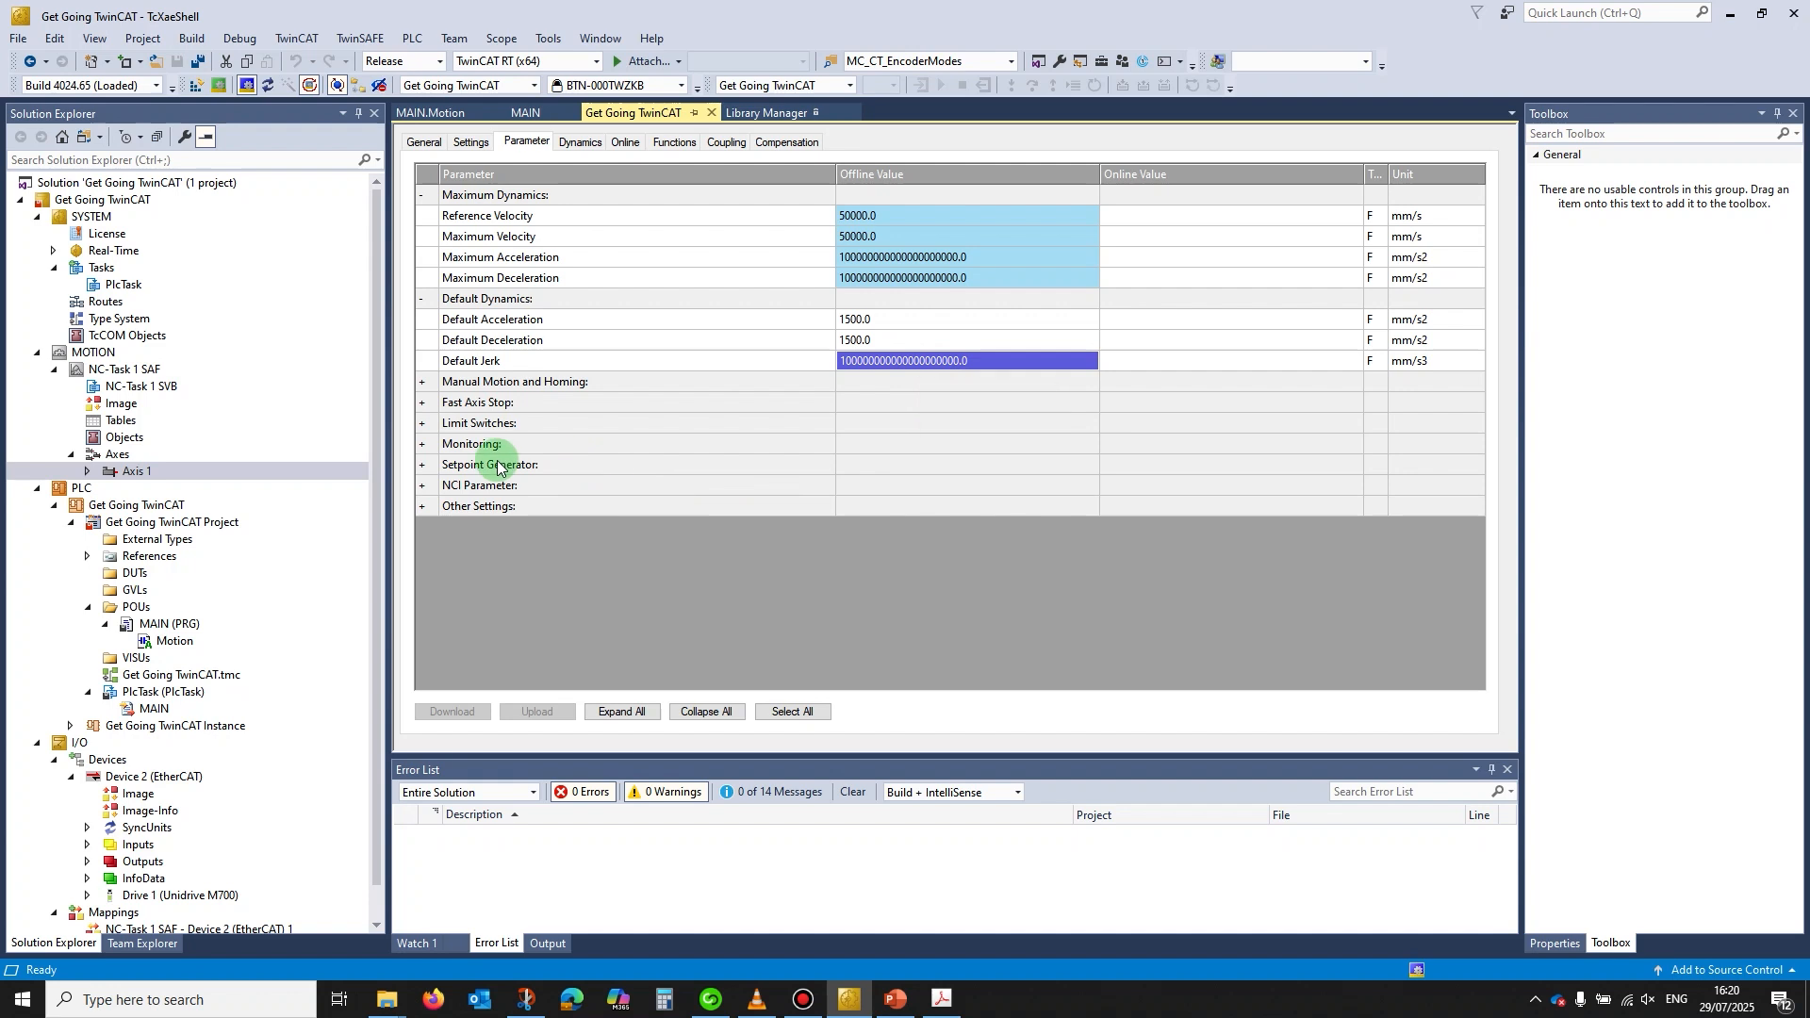
Set Position Lag Monitoring, Position Range Monitoring and Target Position Monitoring of Axis 1 to FALSE
{"action": "left_click", "coordinate": [423, 445]}
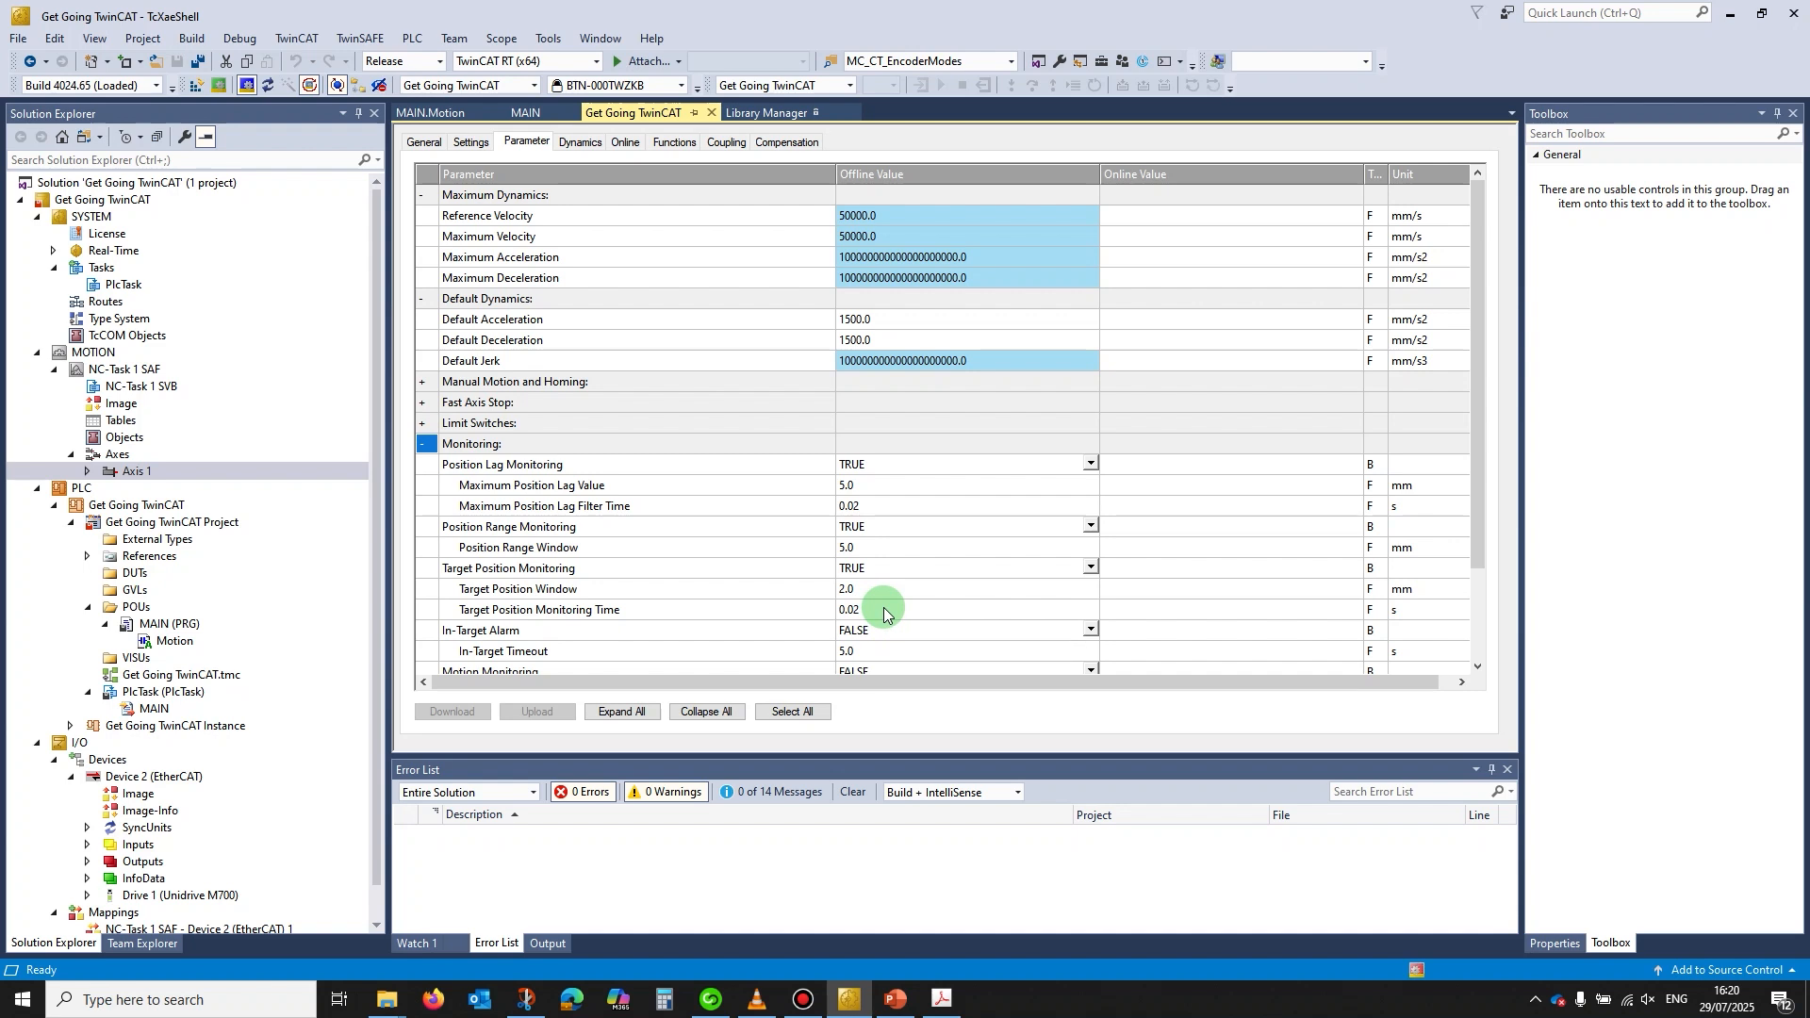
{"action": "left_click", "coordinate": [1091, 465]}
{"action": "left_click", "coordinate": [1092, 469]}
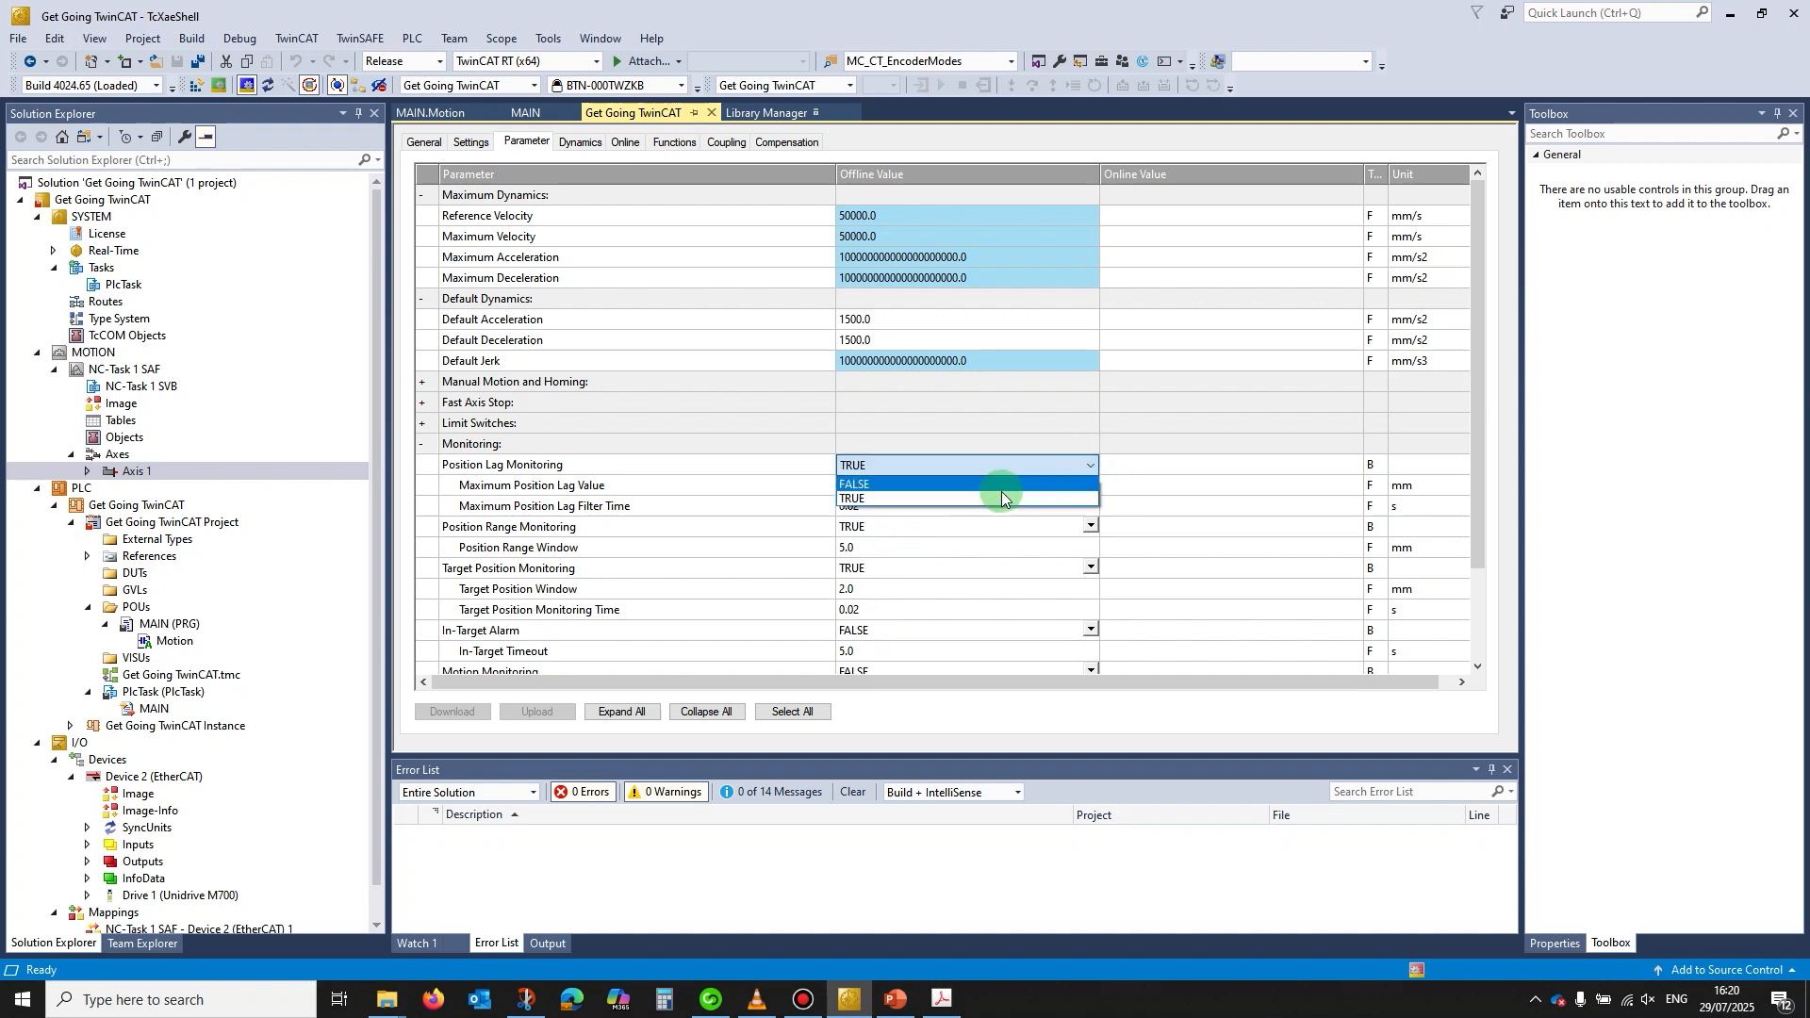
{"action": "left_click", "coordinate": [988, 496]}
{"action": "left_click", "coordinate": [1064, 524]}
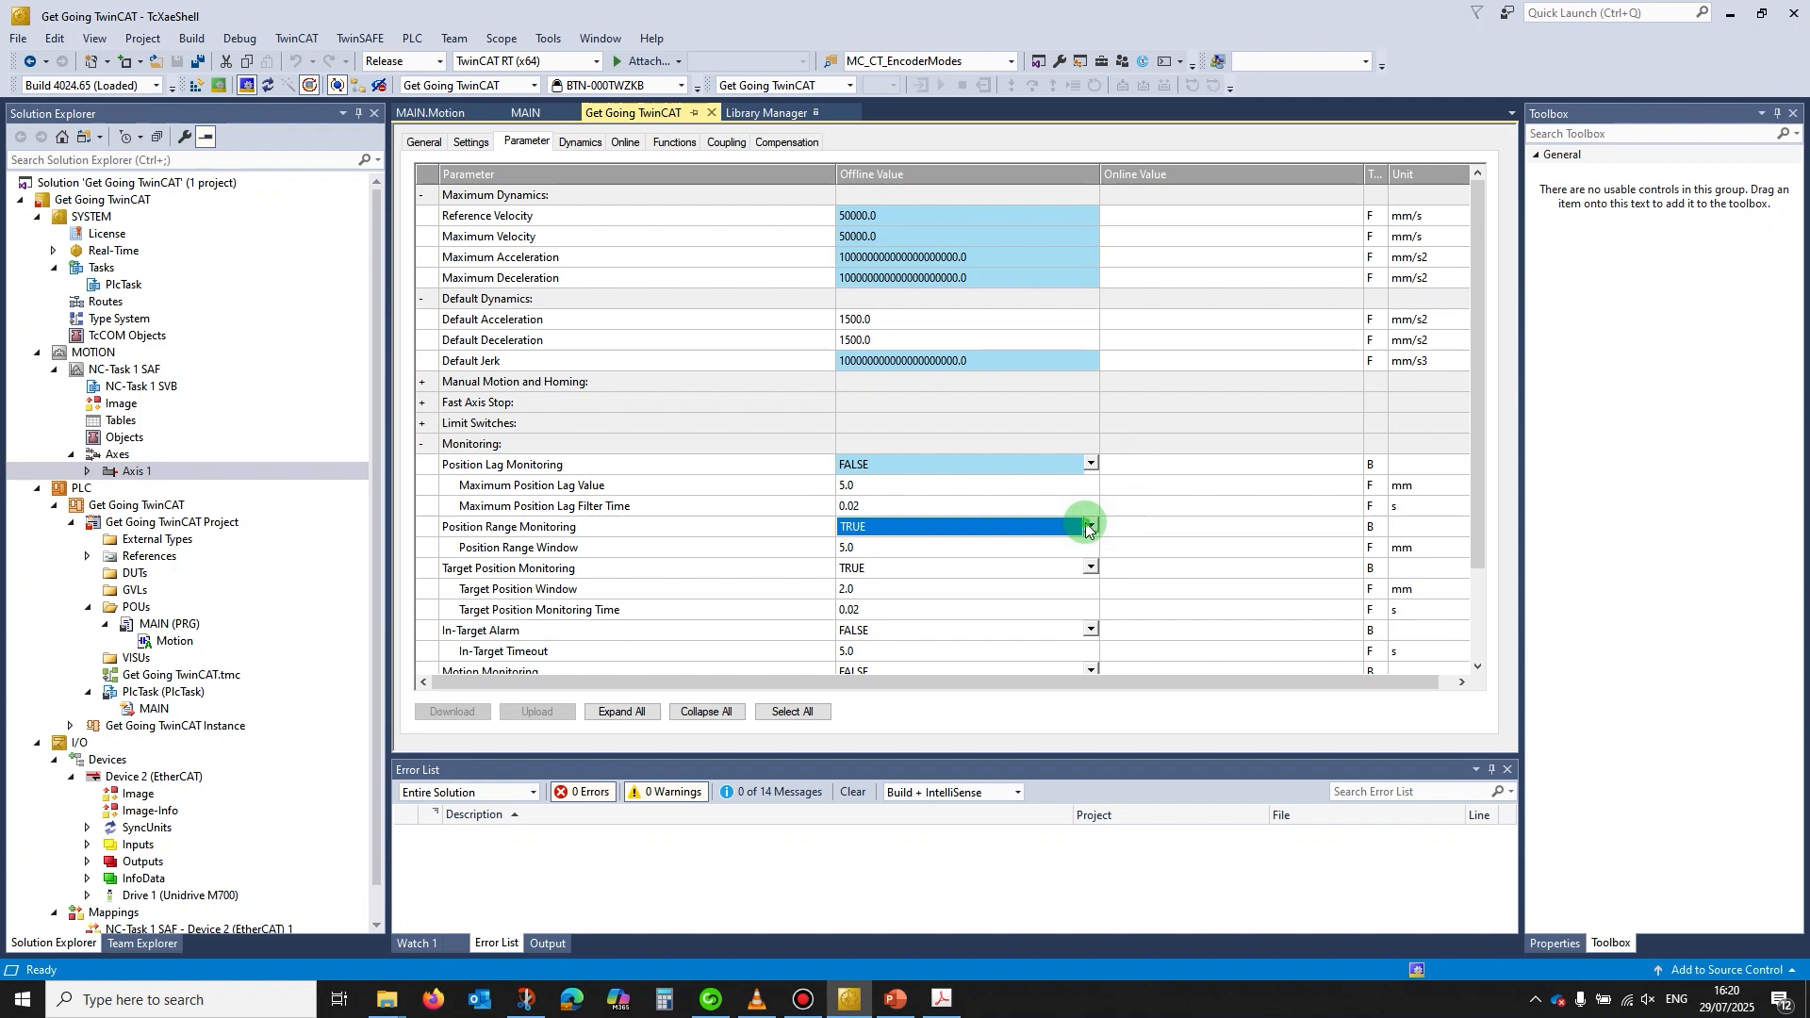
{"action": "left_click", "coordinate": [1091, 527]}
{"action": "left_click", "coordinate": [994, 551]}
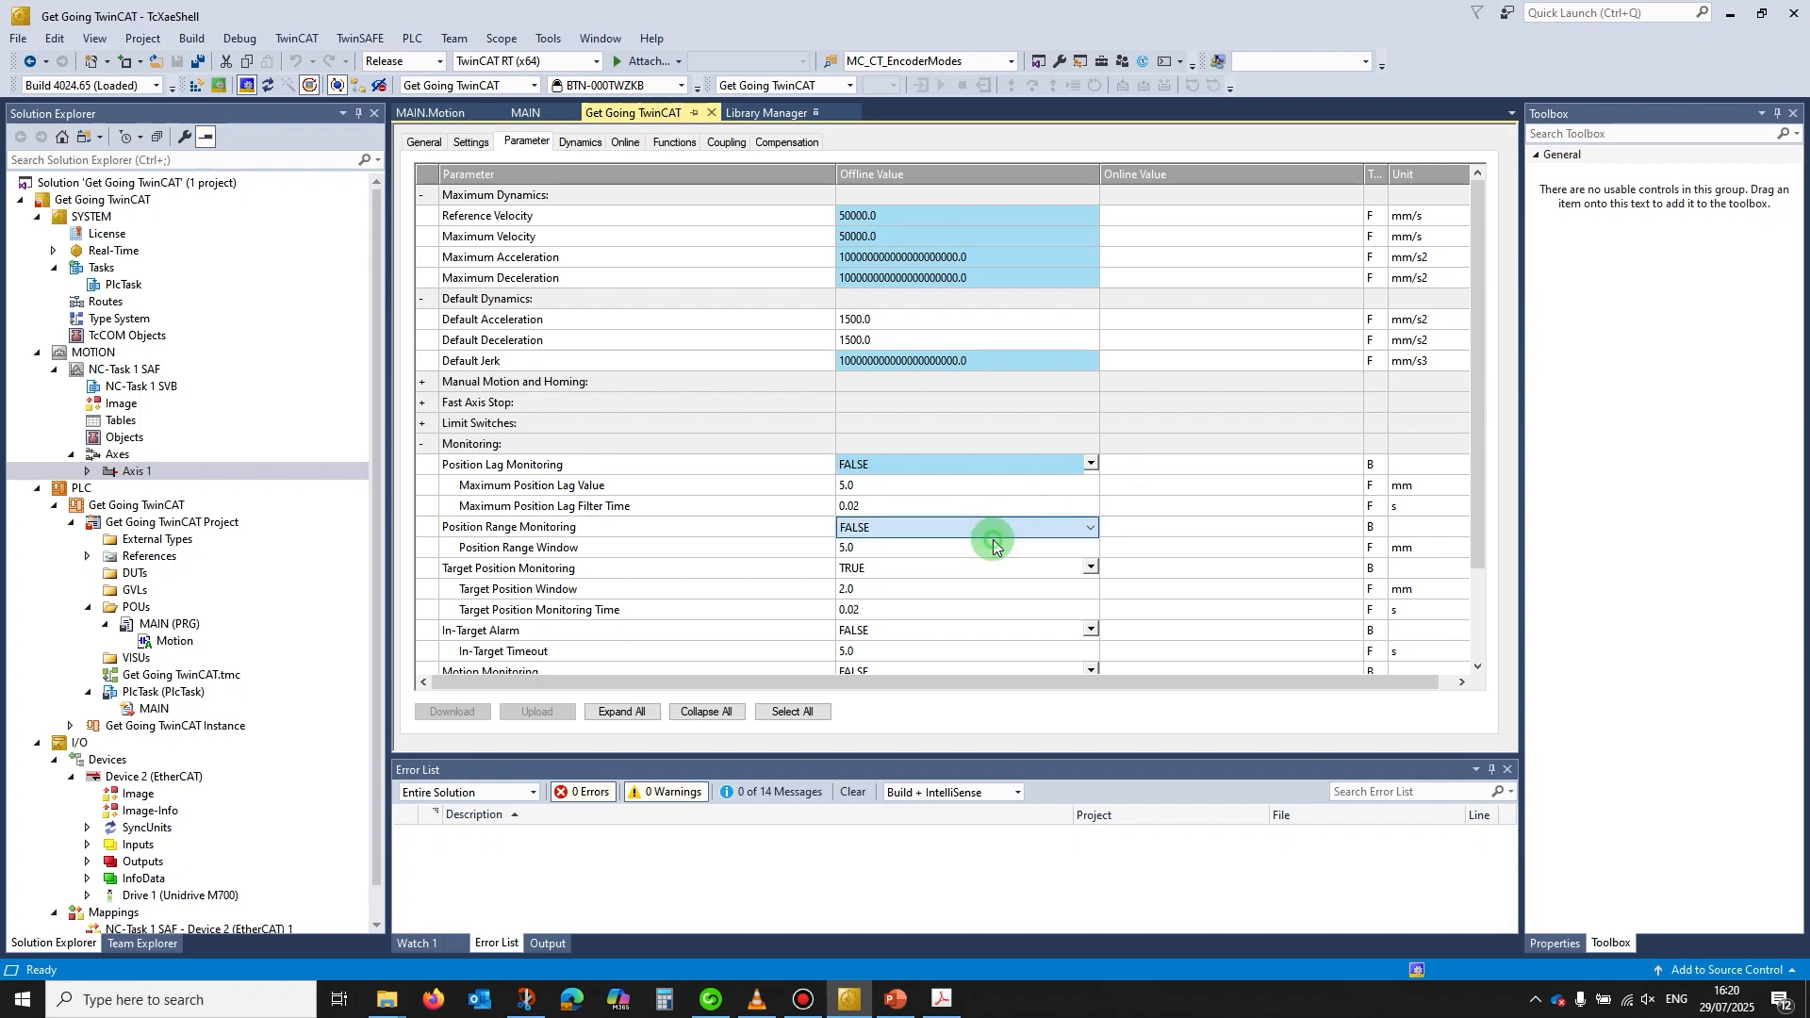
{"action": "left_click", "coordinate": [1082, 565]}
{"action": "left_click", "coordinate": [1091, 566]}
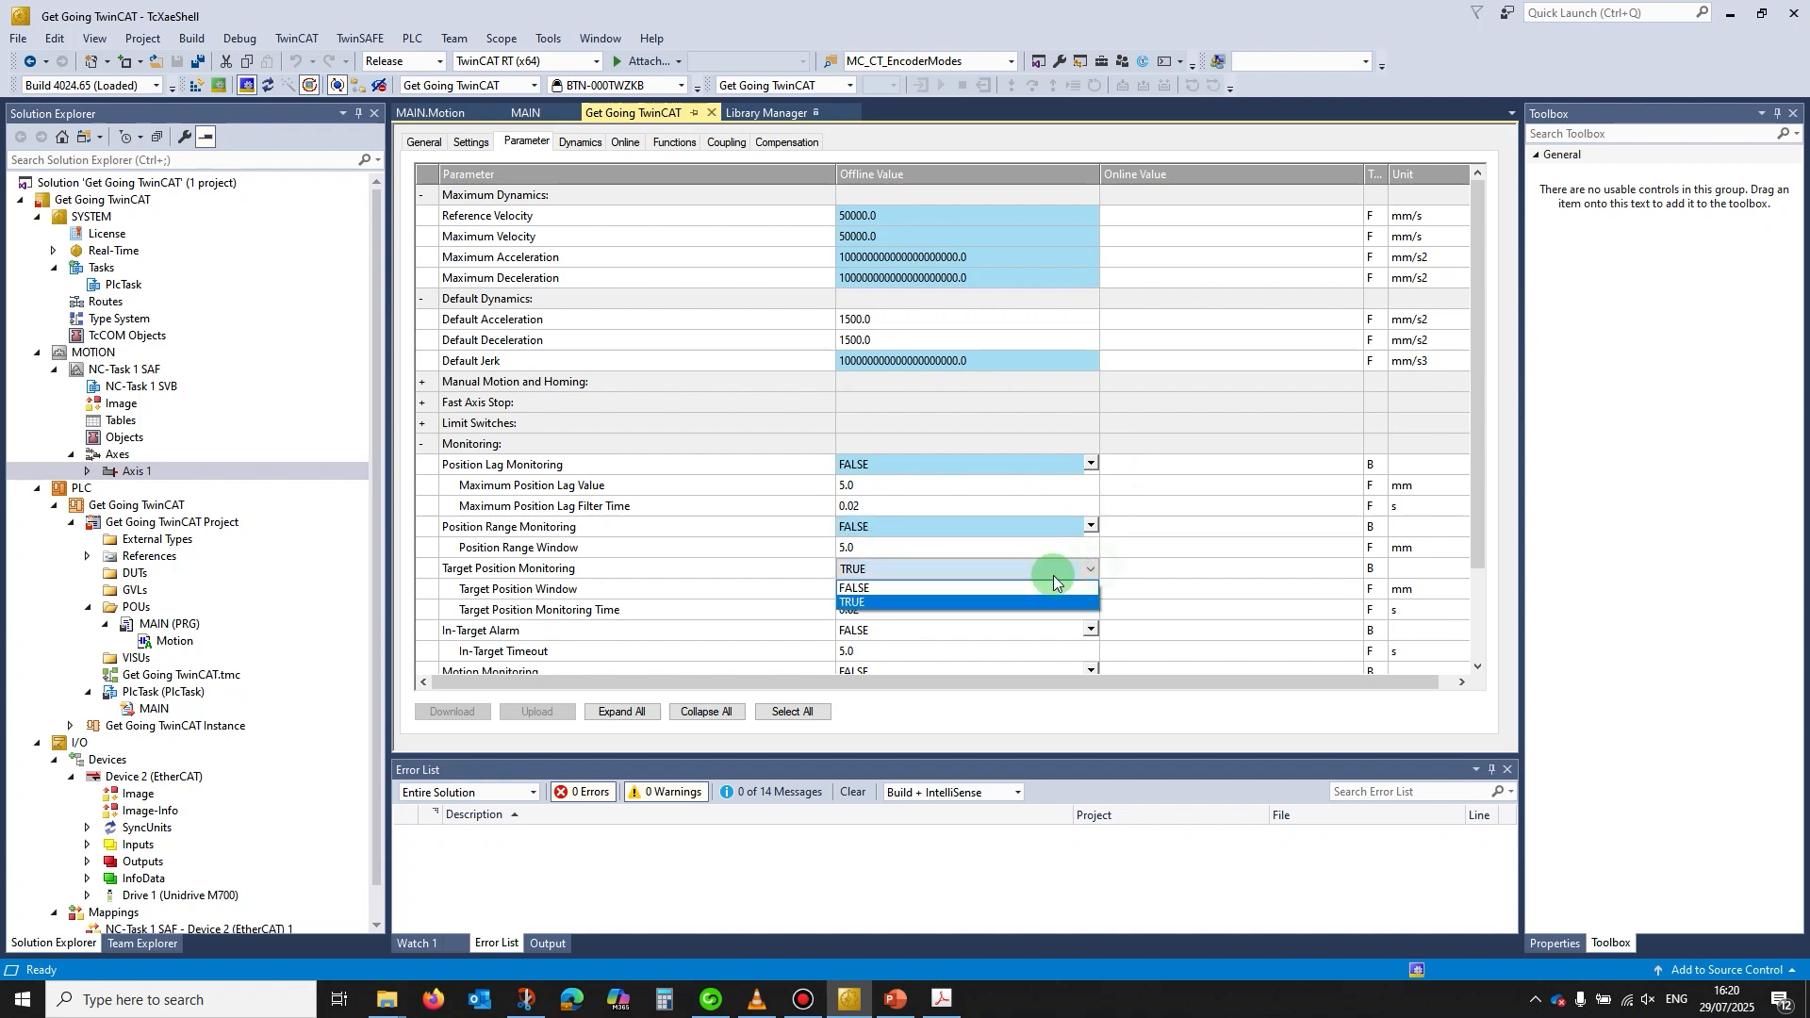
{"action": "left_click", "coordinate": [971, 591]}
{"action": "left_click", "coordinate": [1139, 565]}
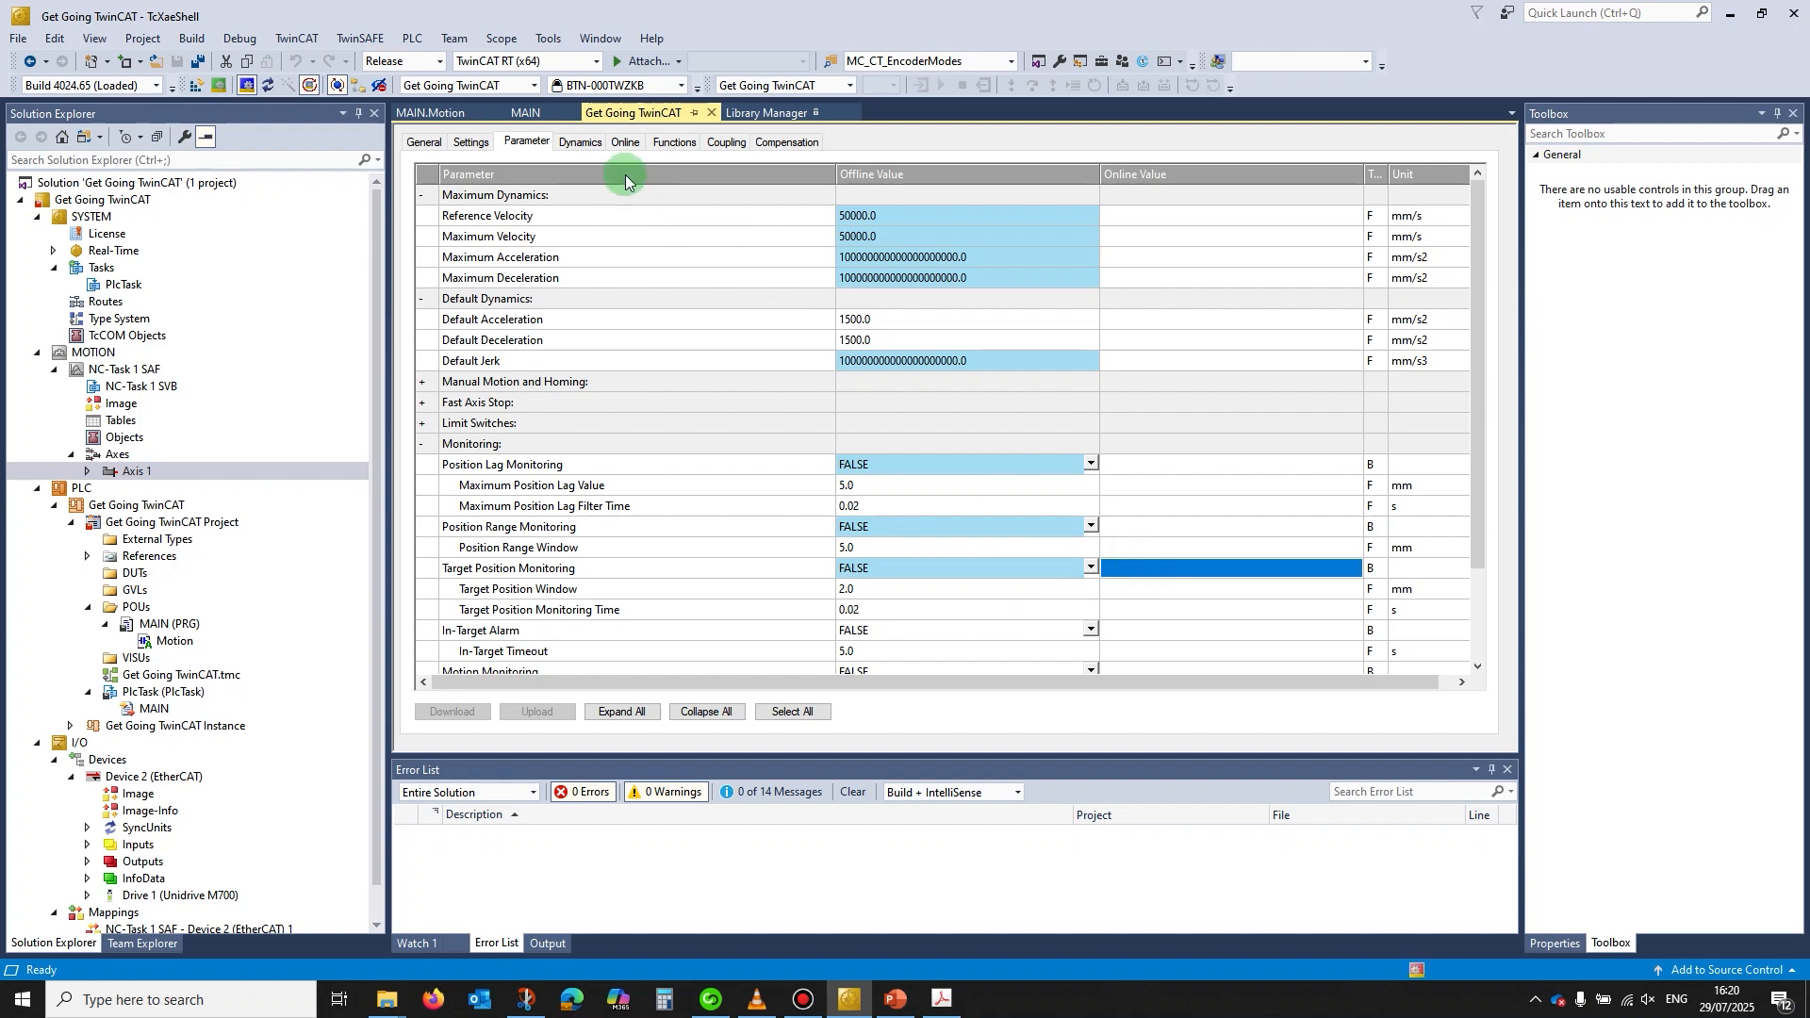
Activate the Get Going TwinCAT configuration with PLC boot project autostart and restart the TwinCAT system in Run Mode
{"action": "left_click", "coordinate": [195, 87]}
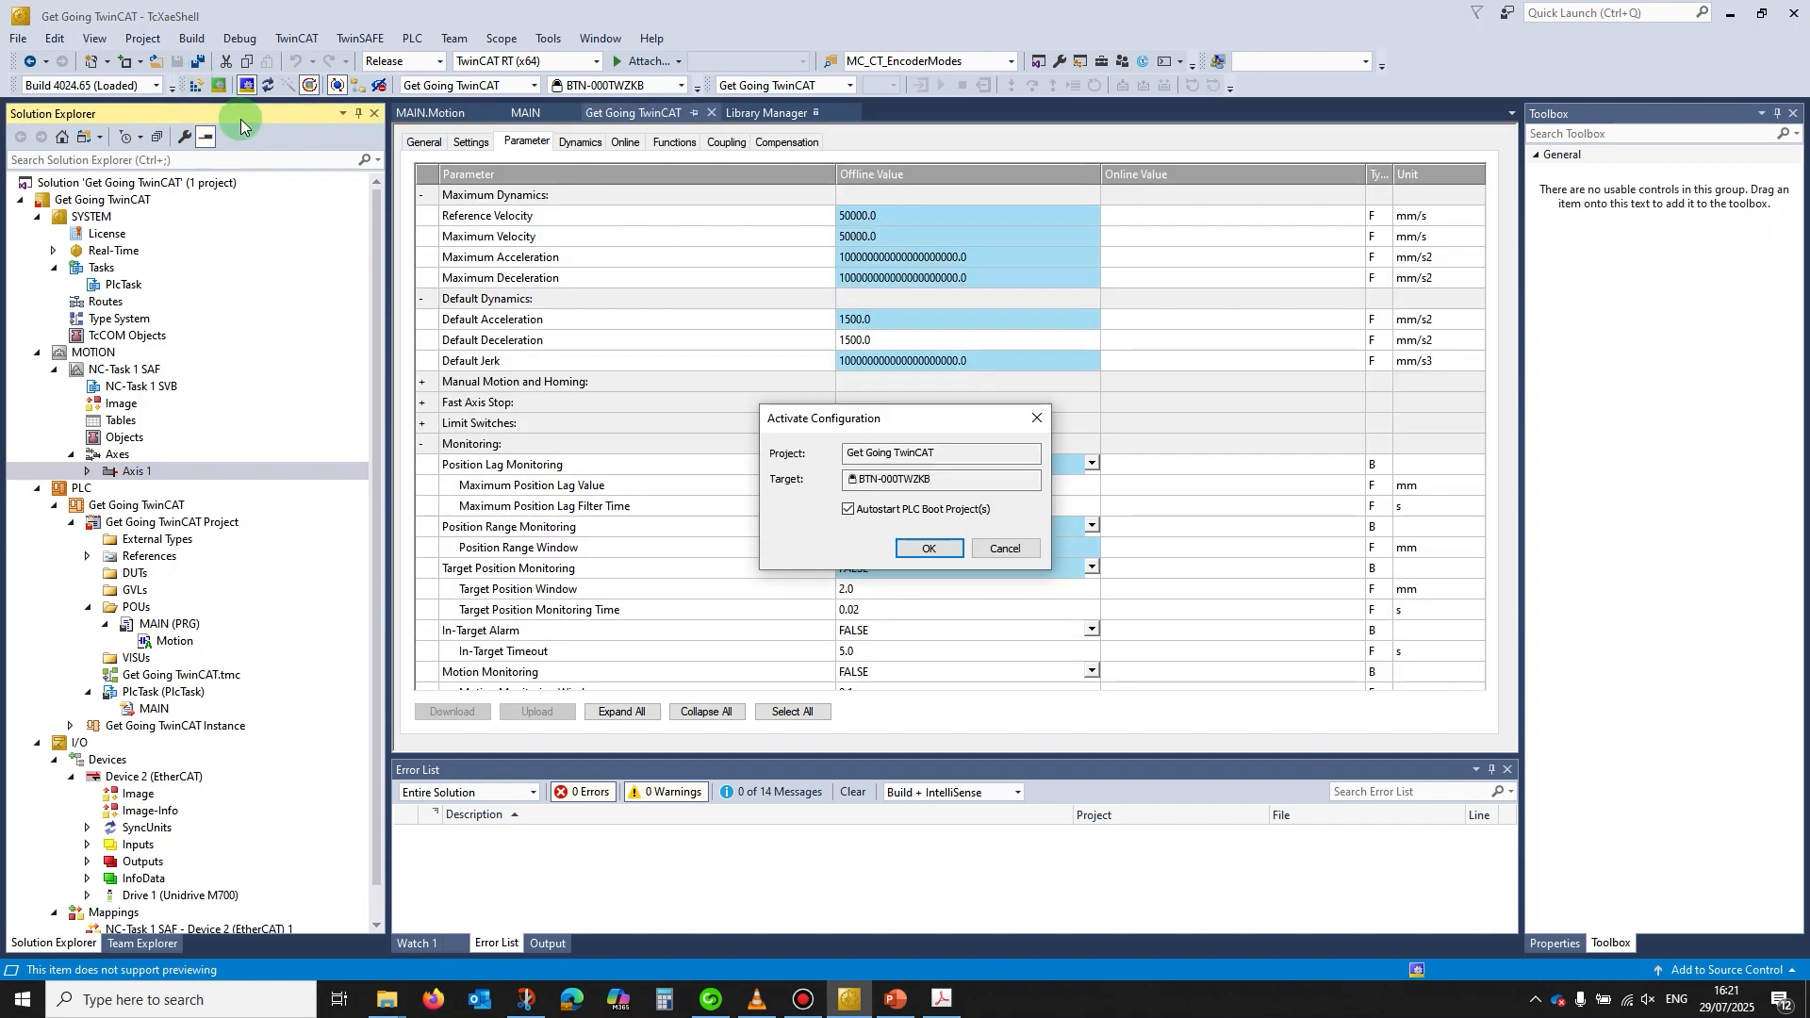
{"action": "left_click", "coordinate": [928, 548]}
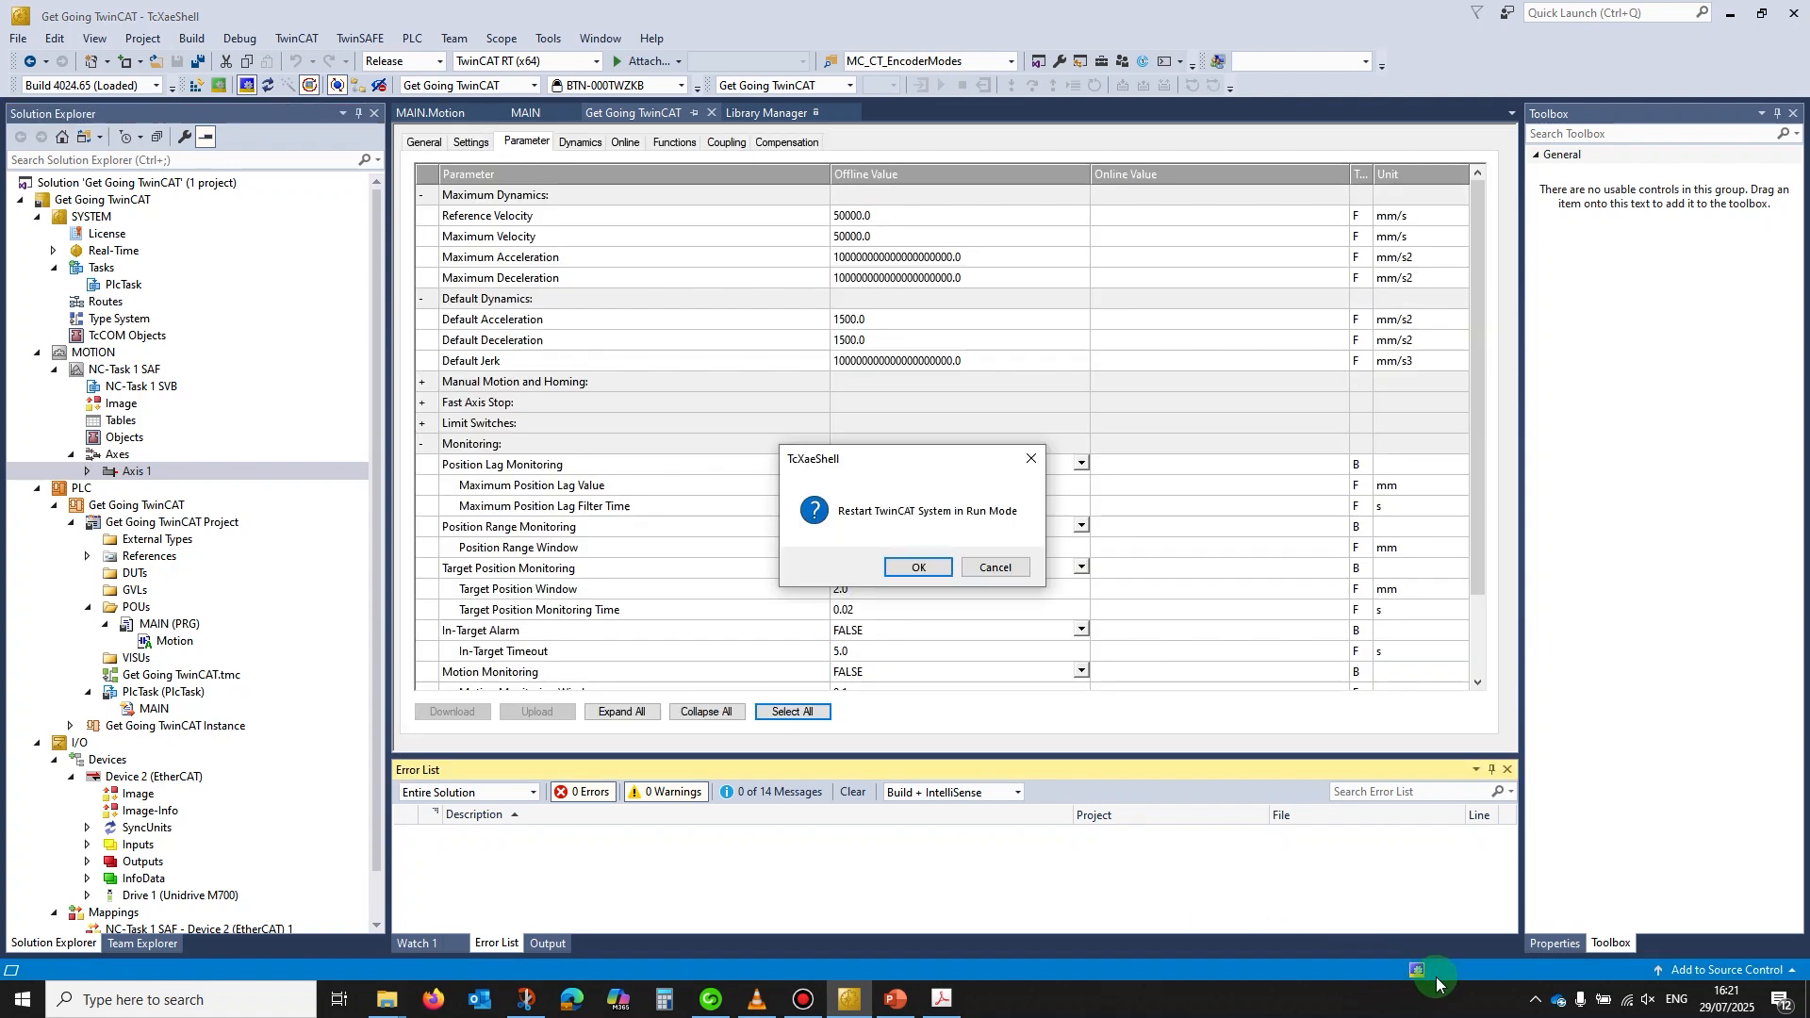
{"action": "left_click", "coordinate": [925, 568]}
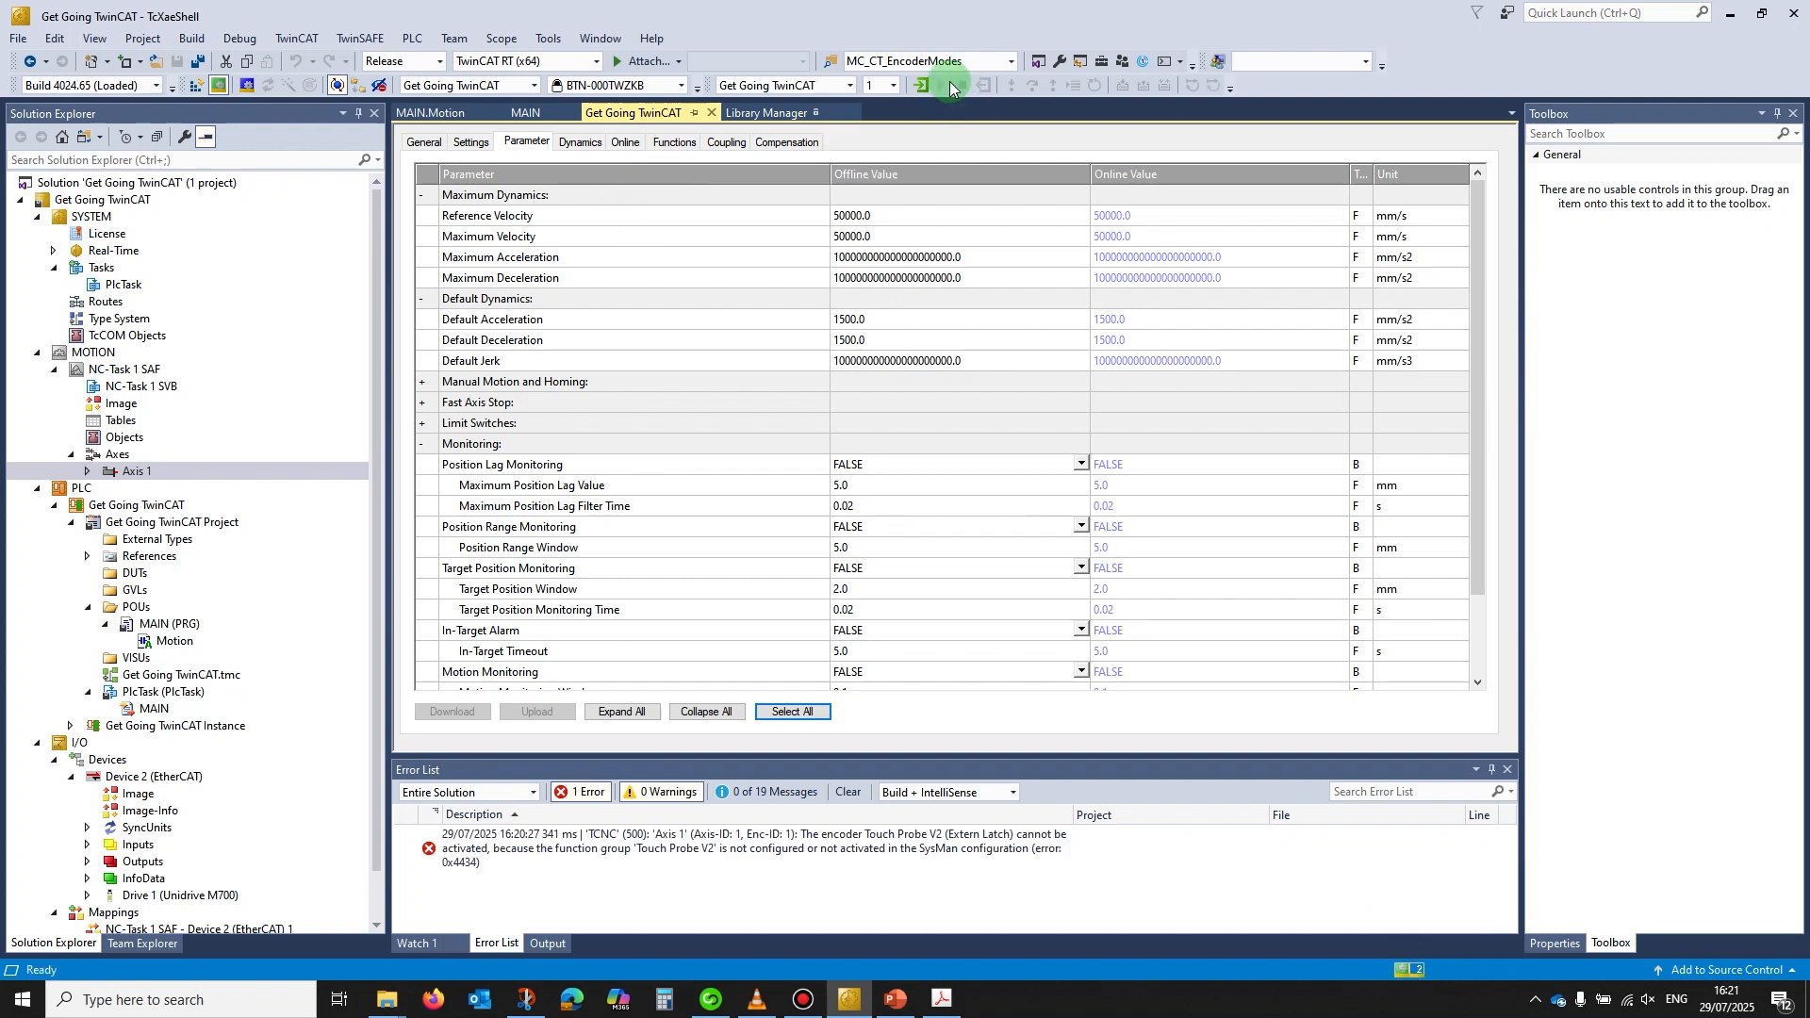
Restart the TwinCAT system in Config Mode and load the I/O devices
{"action": "left_click", "coordinate": [244, 85]}
{"action": "left_click", "coordinate": [929, 567]}
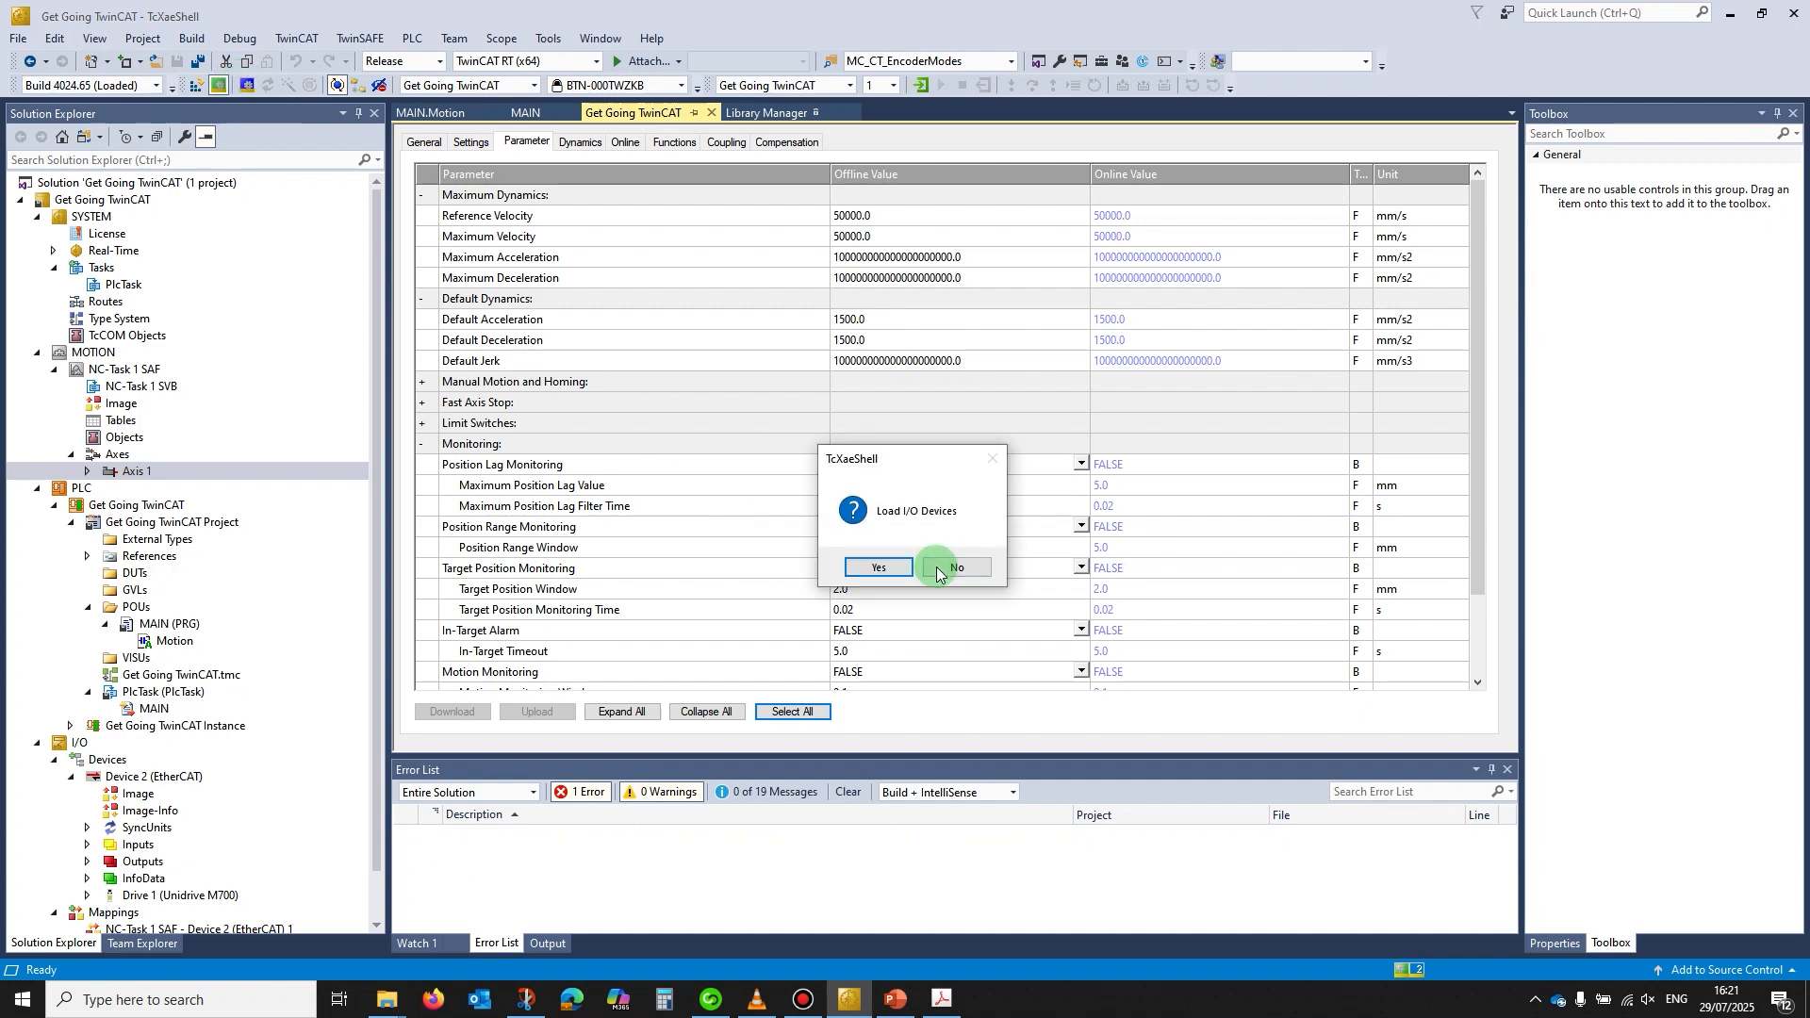
{"action": "left_click", "coordinate": [885, 571]}
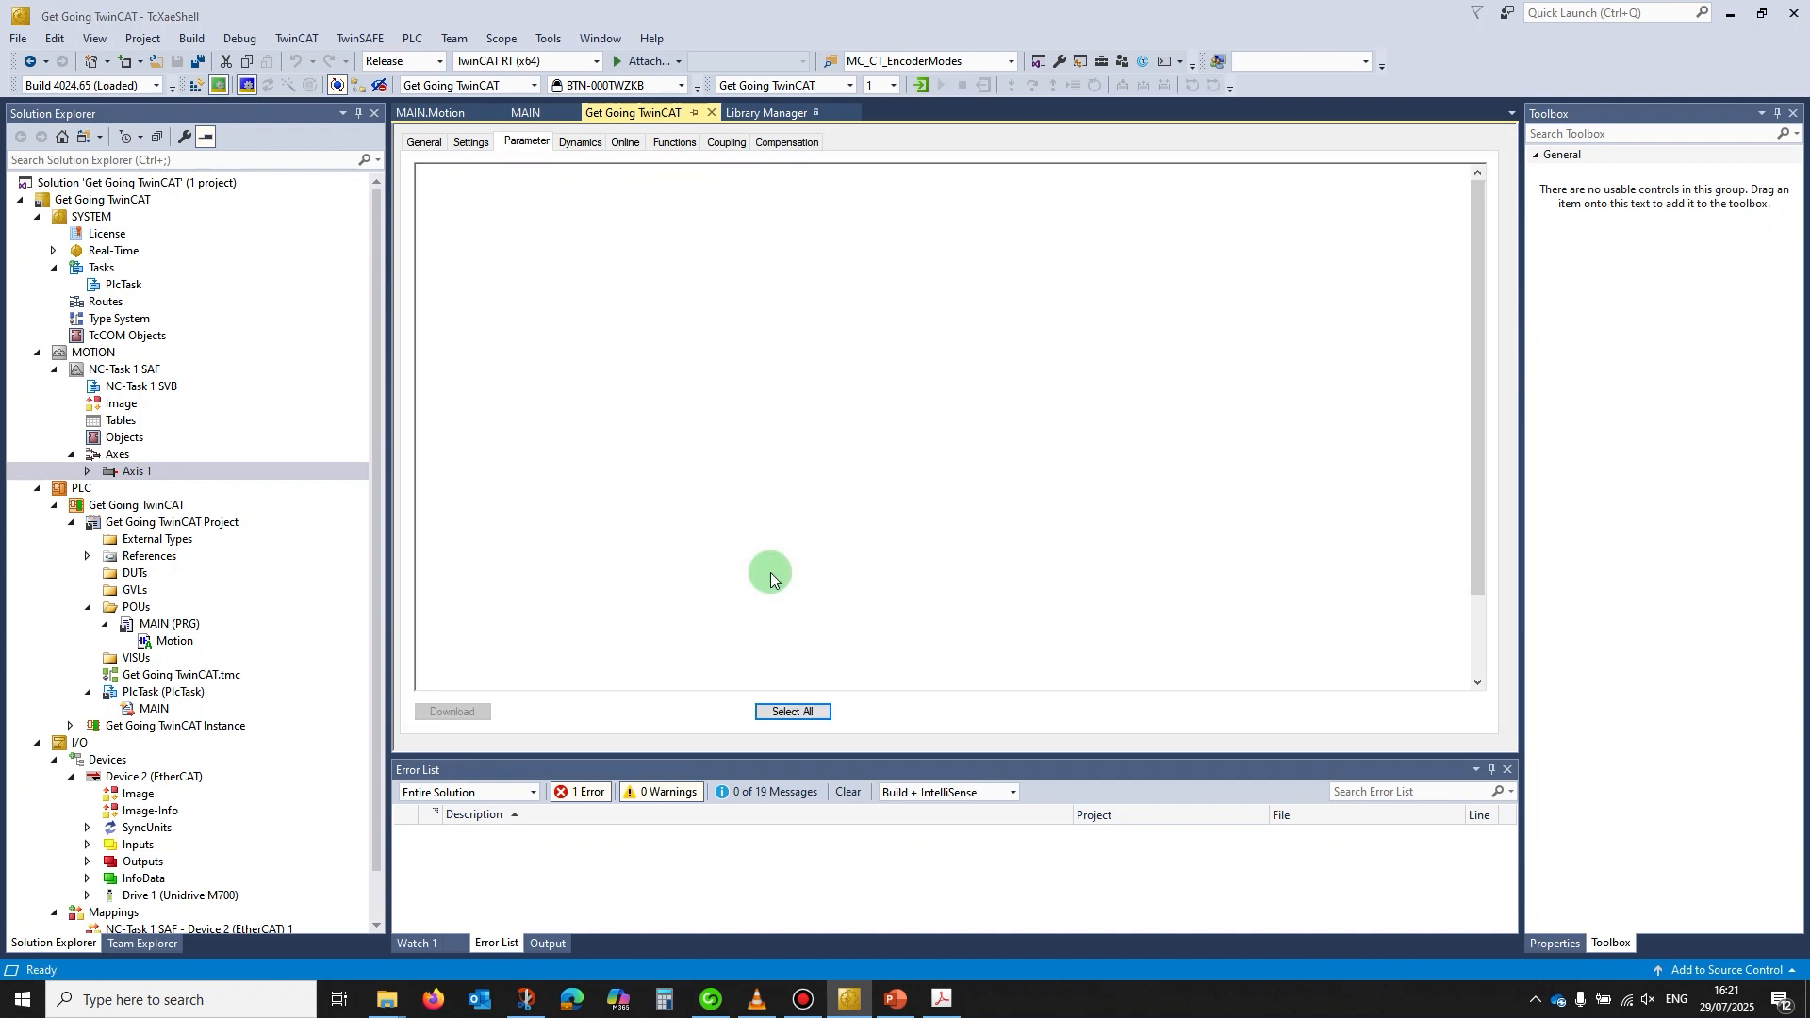
{"action": "left_click", "coordinate": [887, 567]}
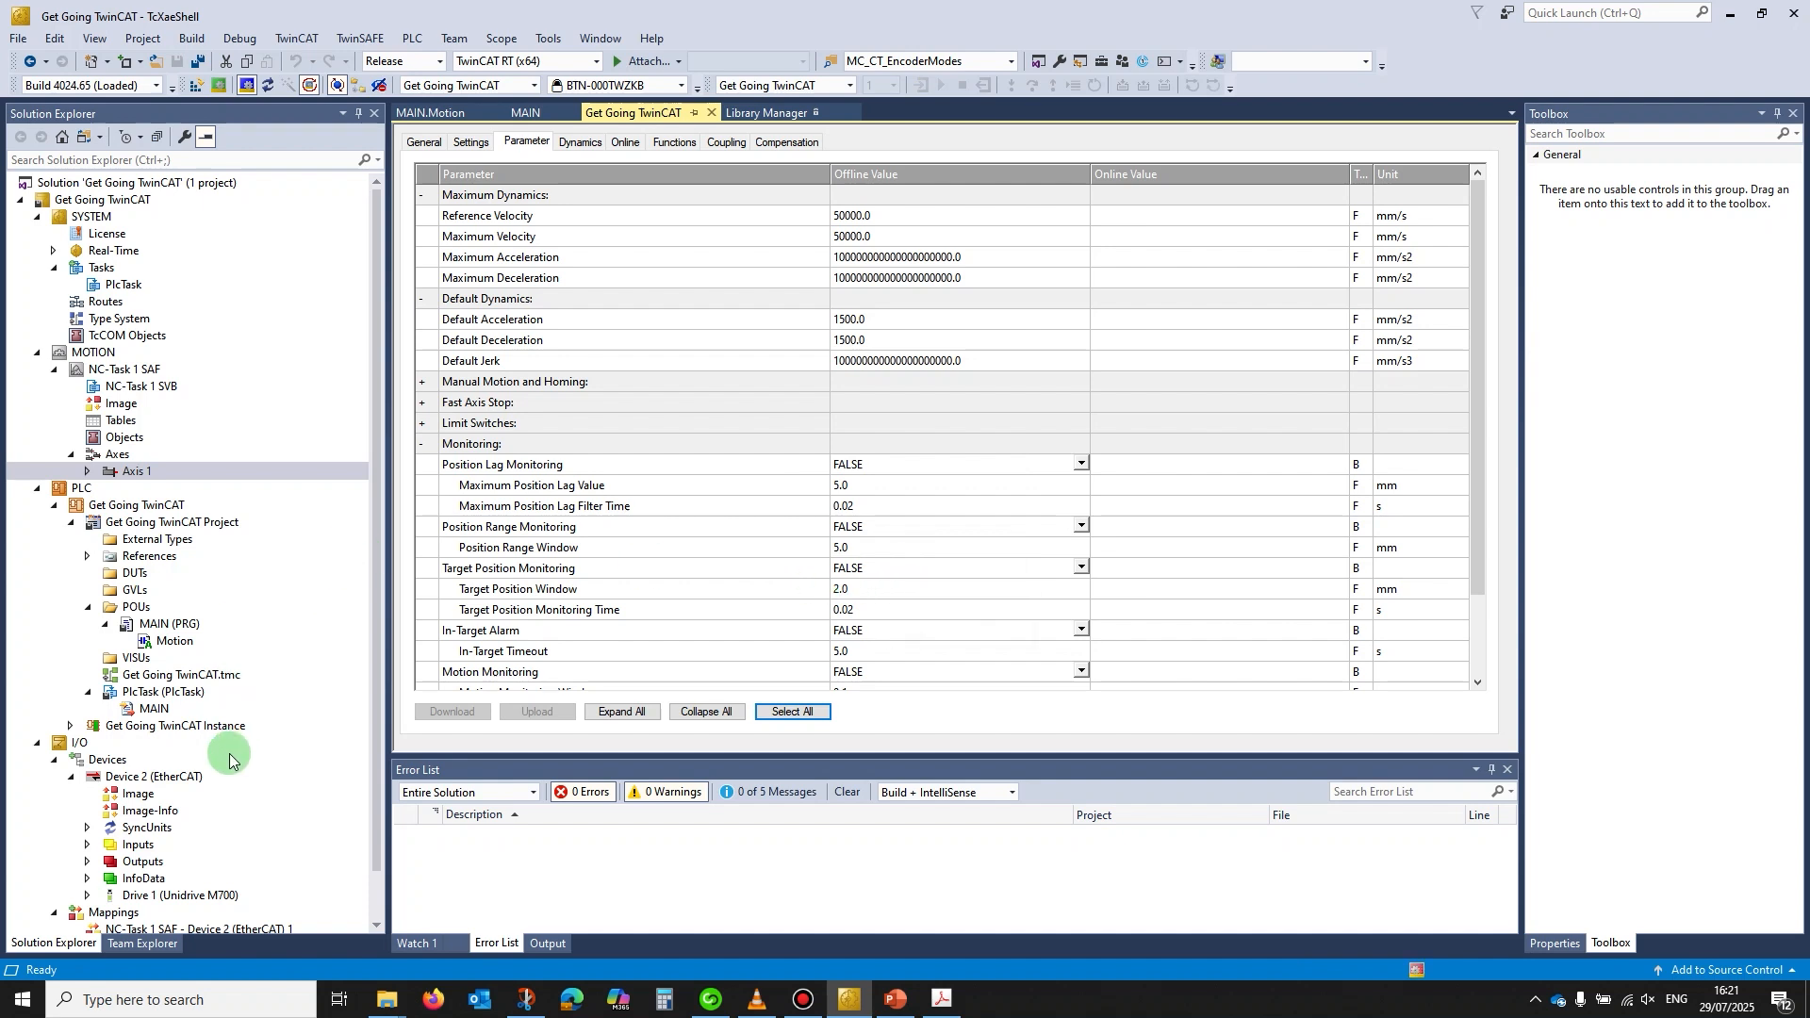
Open the process data settings of Drive 1 (Unidrive M700) under Device 2 (EtherCAT)
{"action": "scroll", "coordinate": [226, 754], "scroll_direction": "down", "scroll_amount": 1}
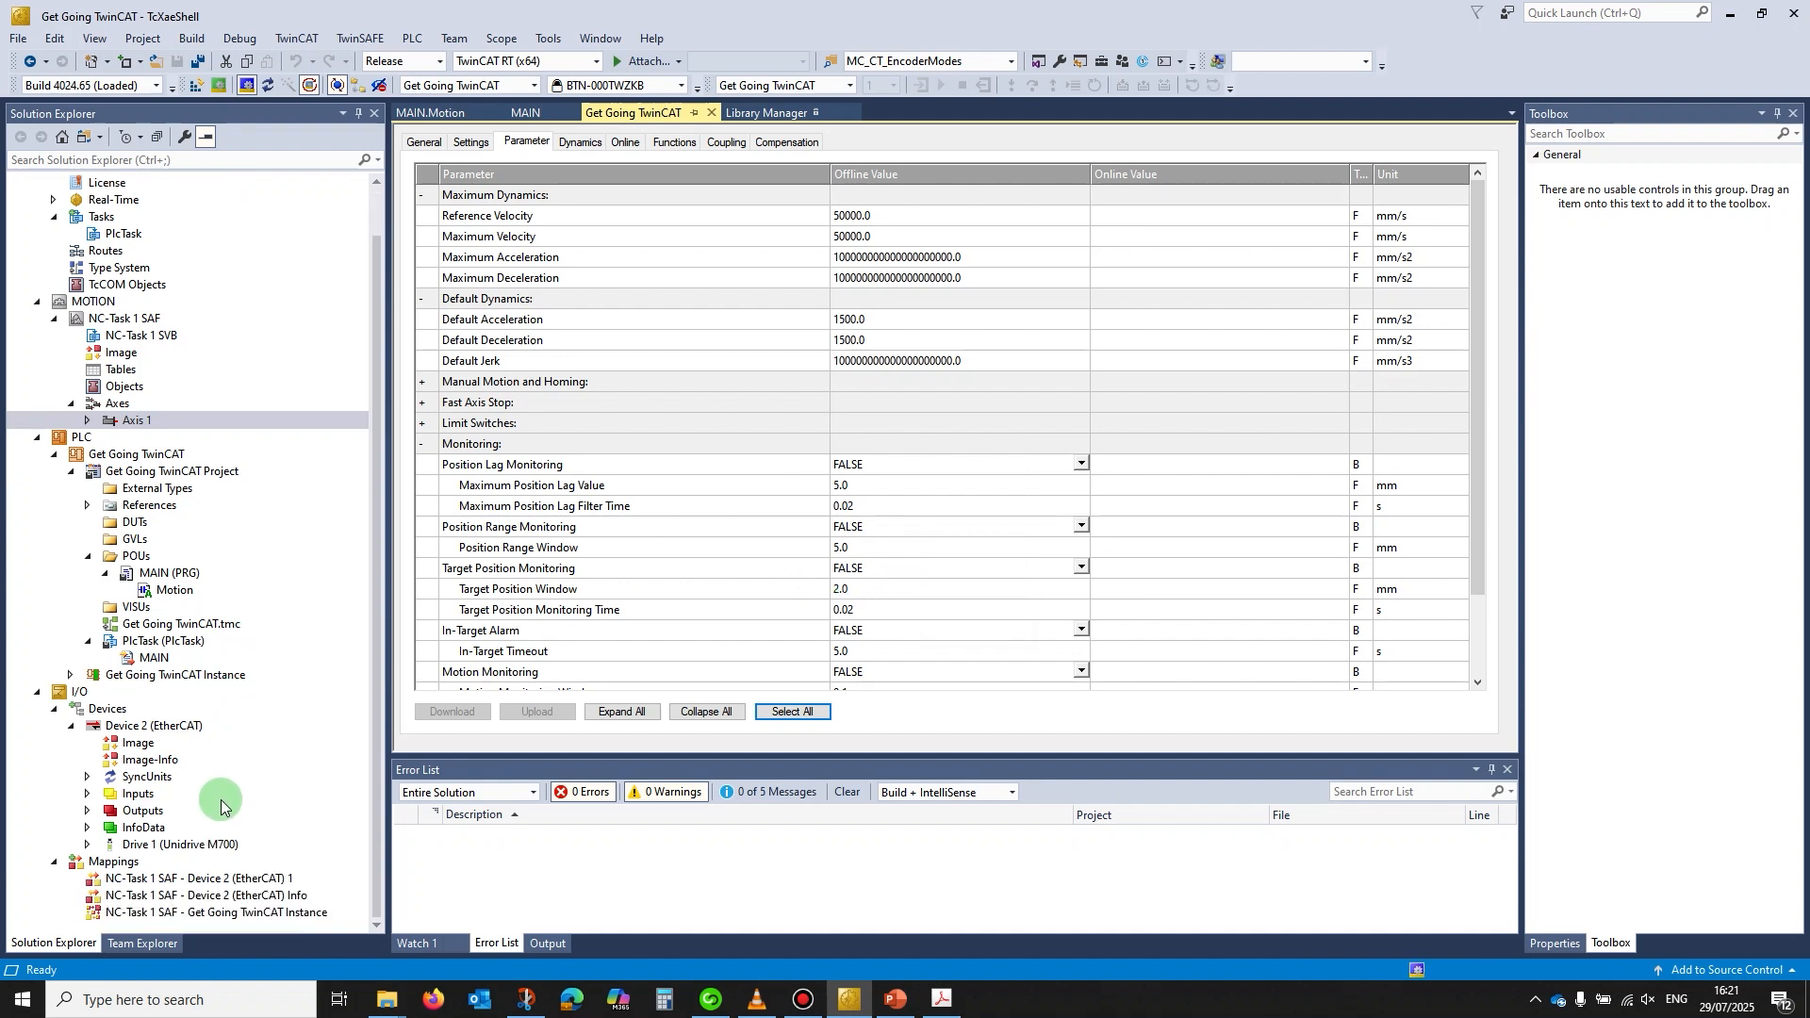
{"action": "left_click", "coordinate": [86, 845]}
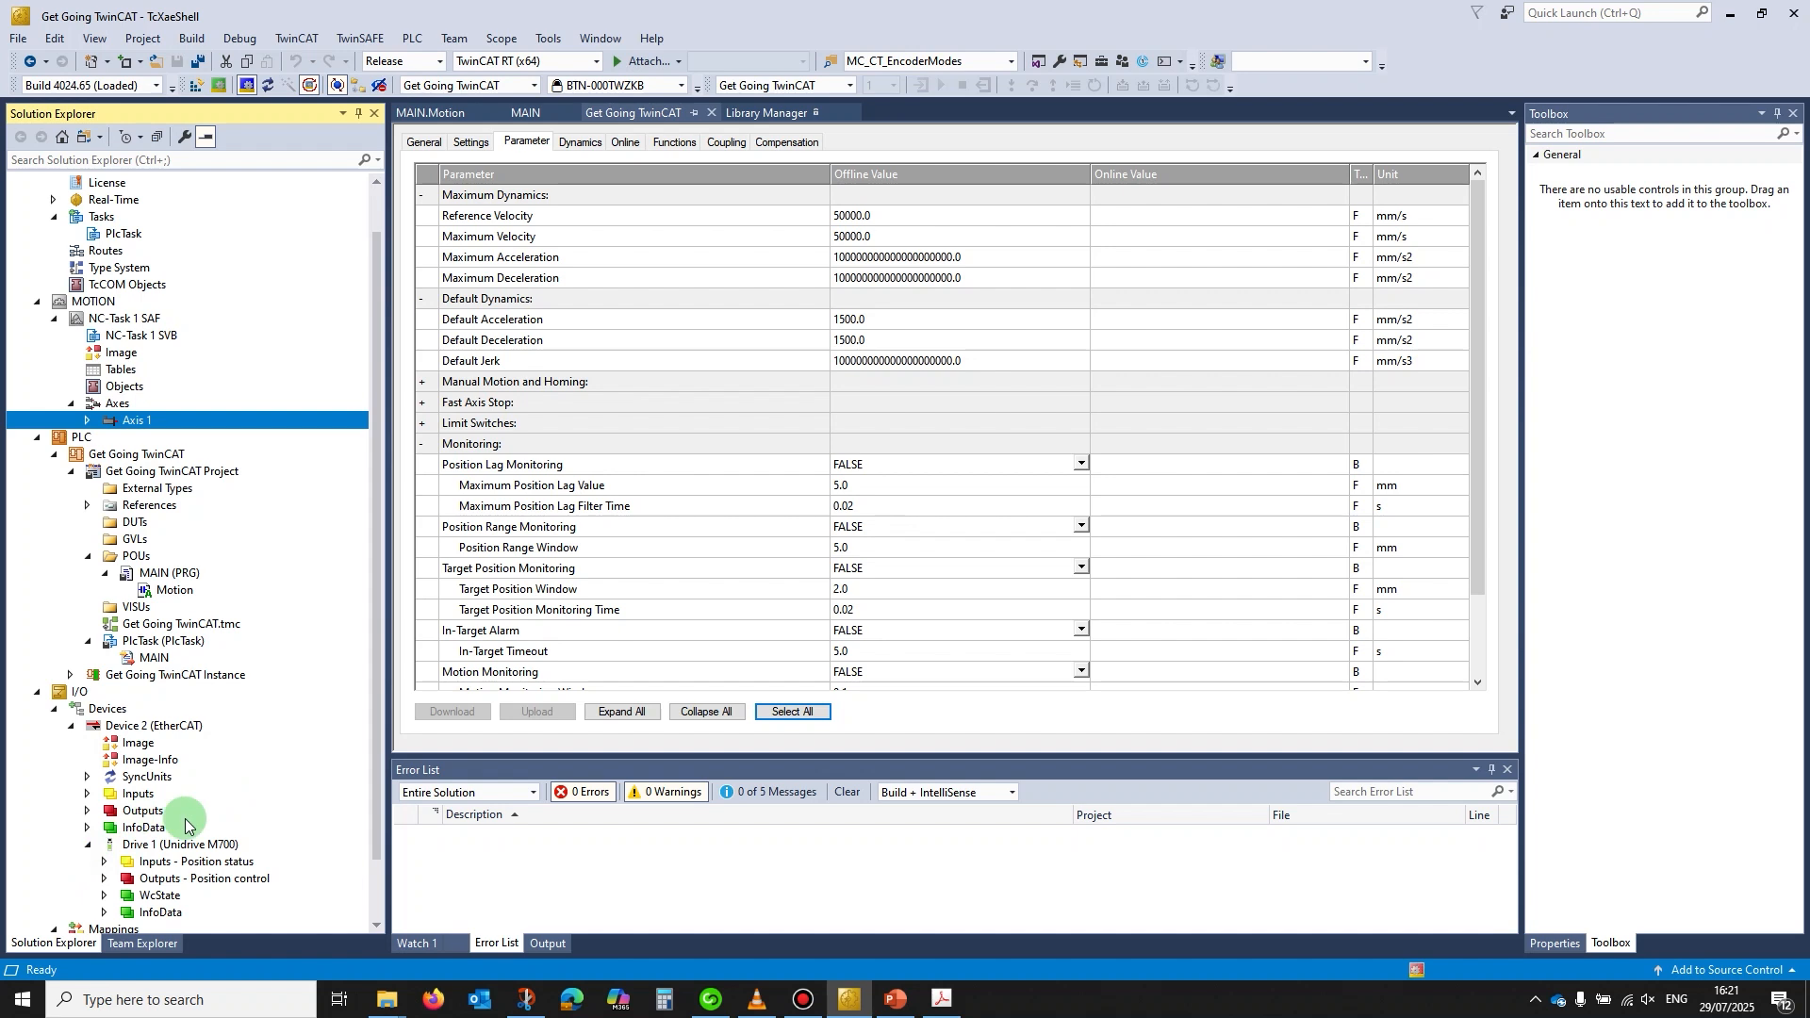
{"action": "scroll", "coordinate": [189, 820], "scroll_direction": "down", "scroll_amount": 1}
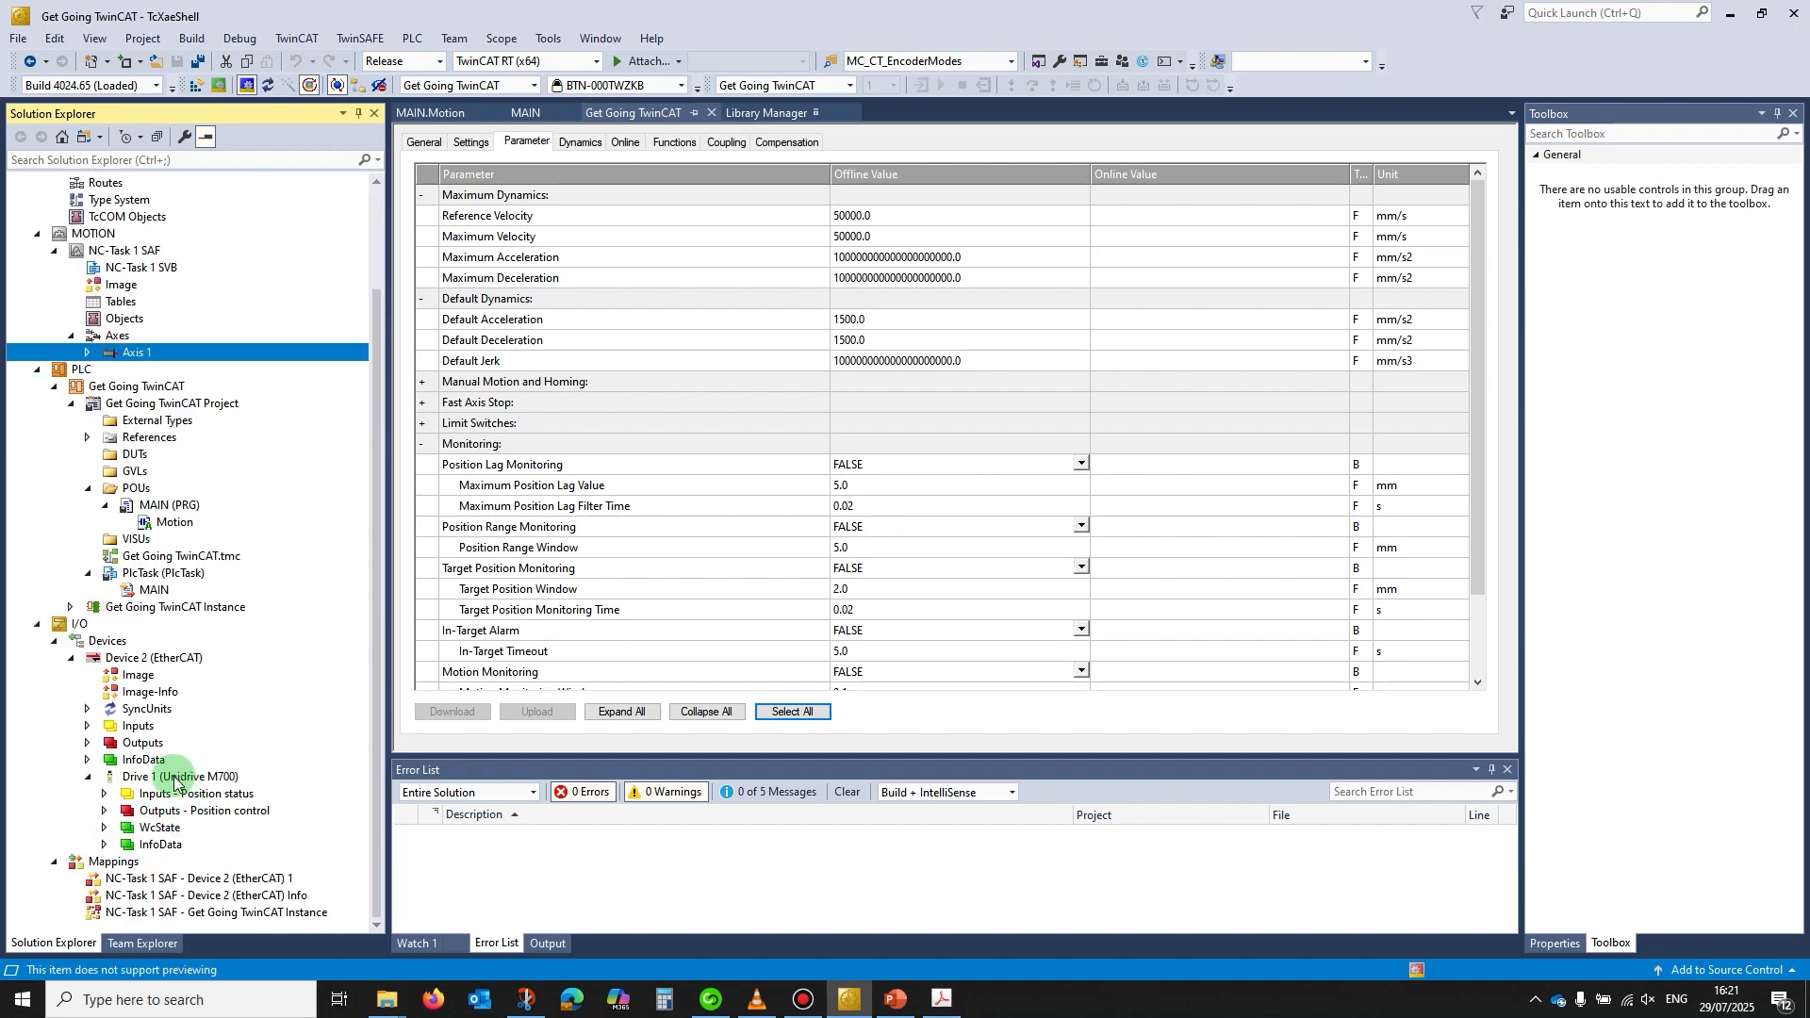
{"action": "double_click", "coordinate": [173, 785]}
{"action": "double_click", "coordinate": [160, 781]}
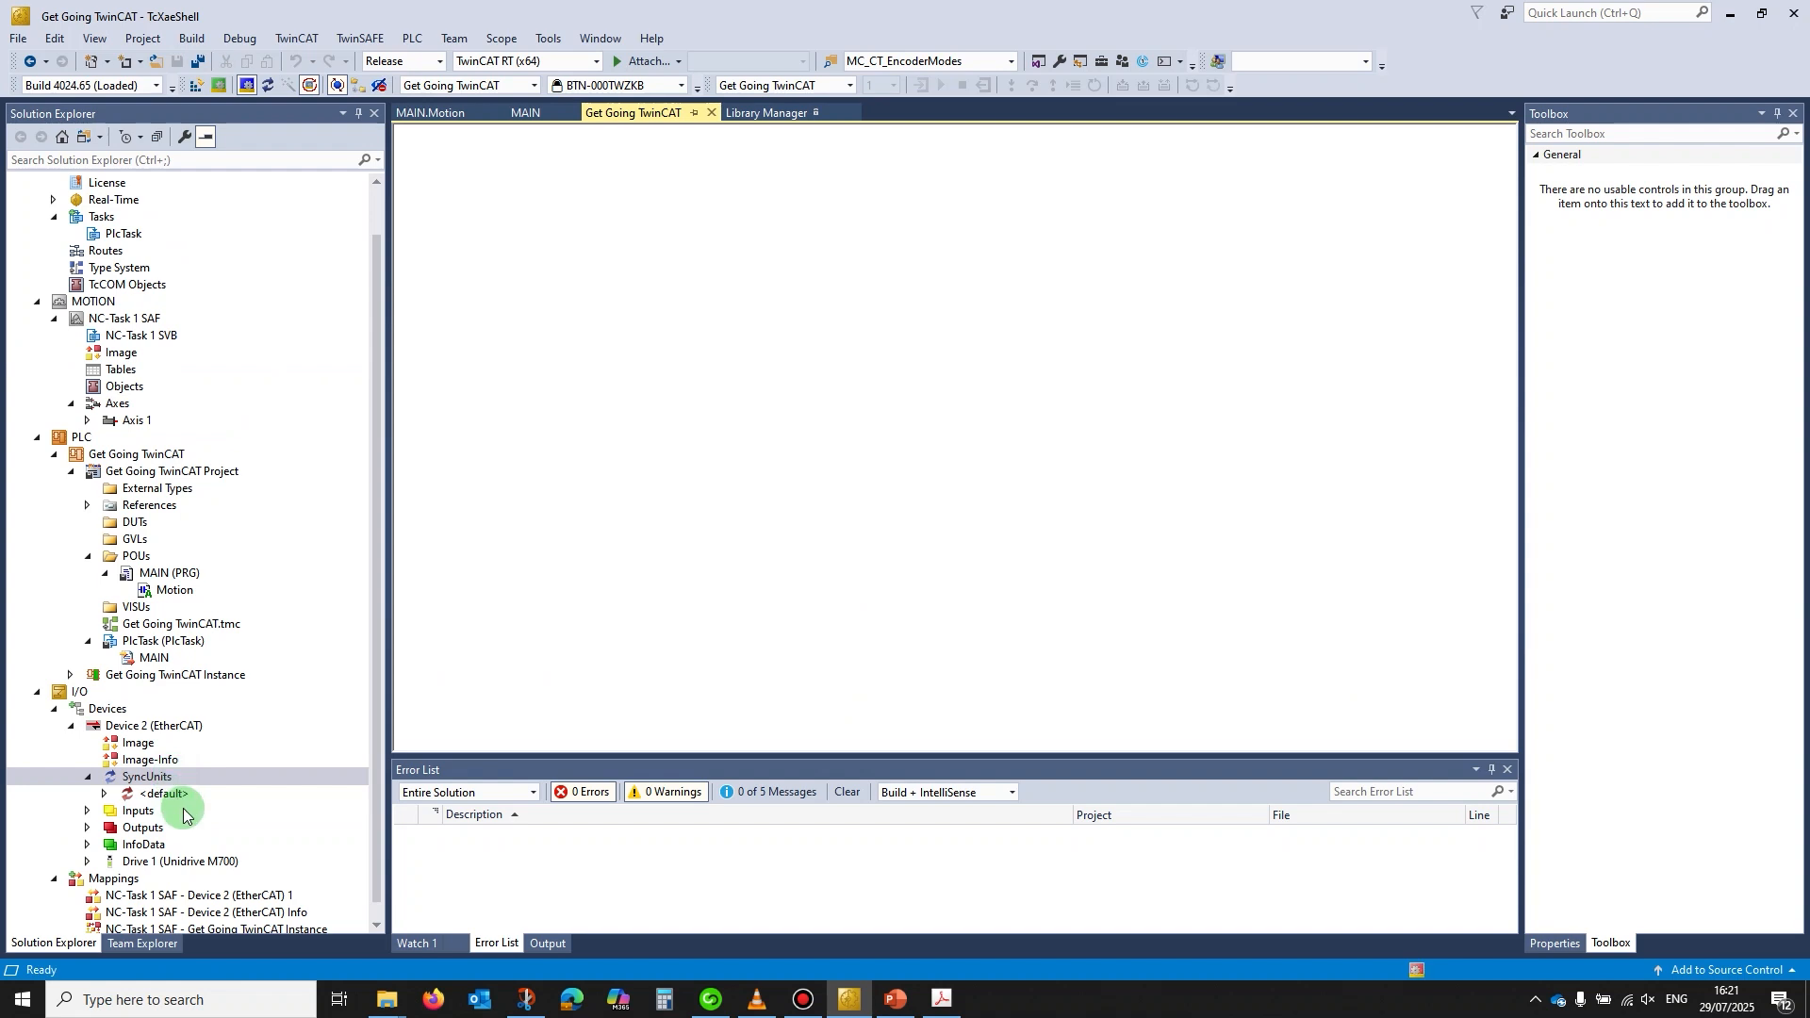
{"action": "double_click", "coordinate": [151, 861]}
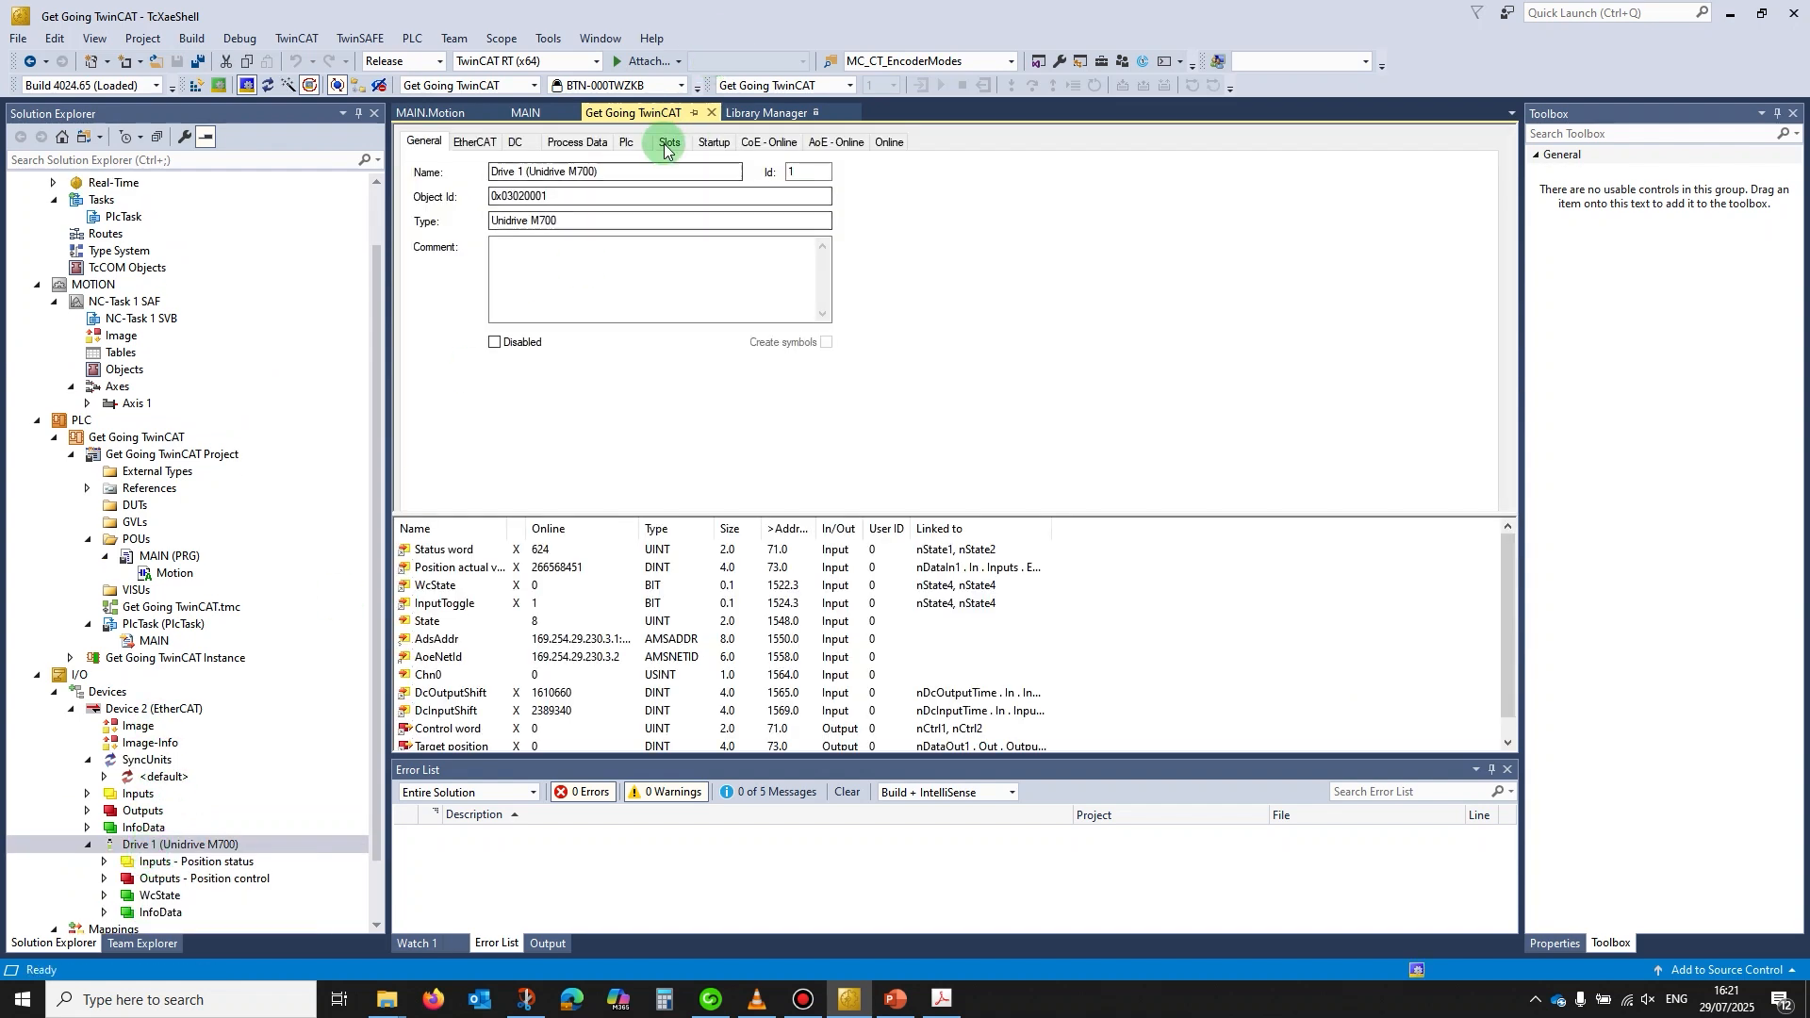
{"action": "left_click", "coordinate": [577, 143]}
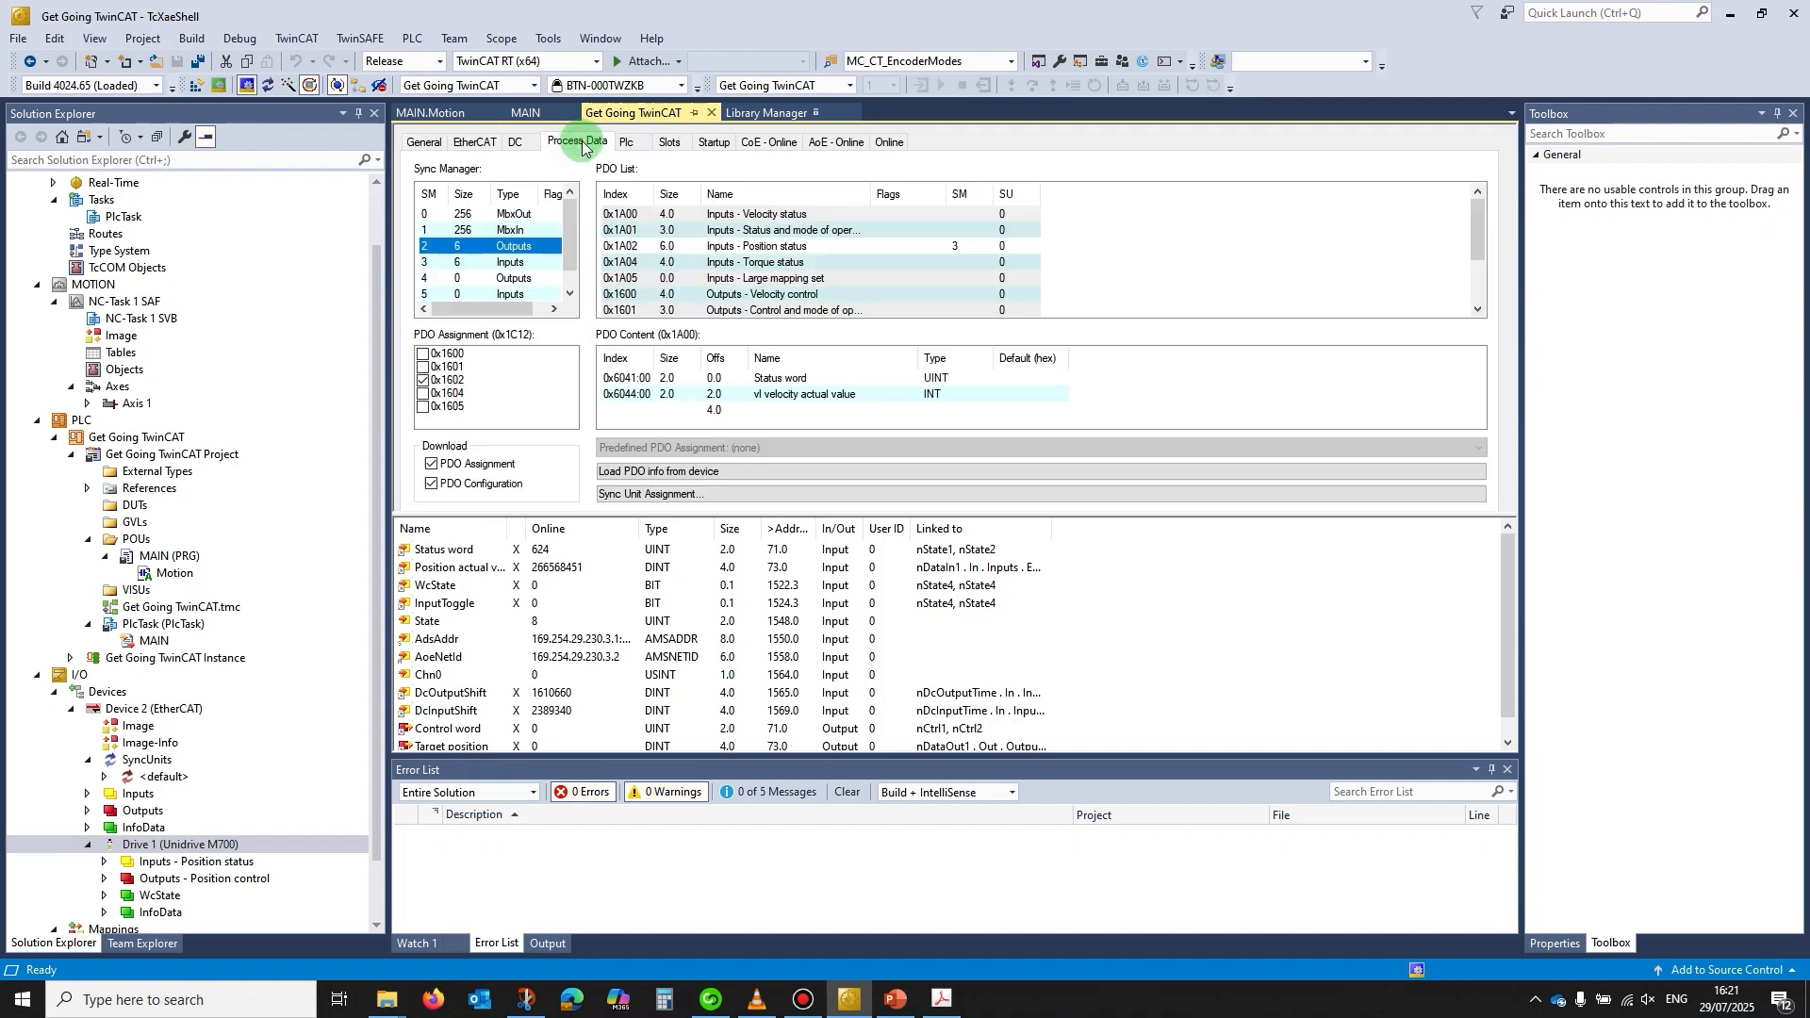
Add Touch probe status (0x60B9) to the Inputs - Position status PDO 0x1A02 and relink the drive with Axis 1
{"action": "left_click", "coordinate": [899, 247]}
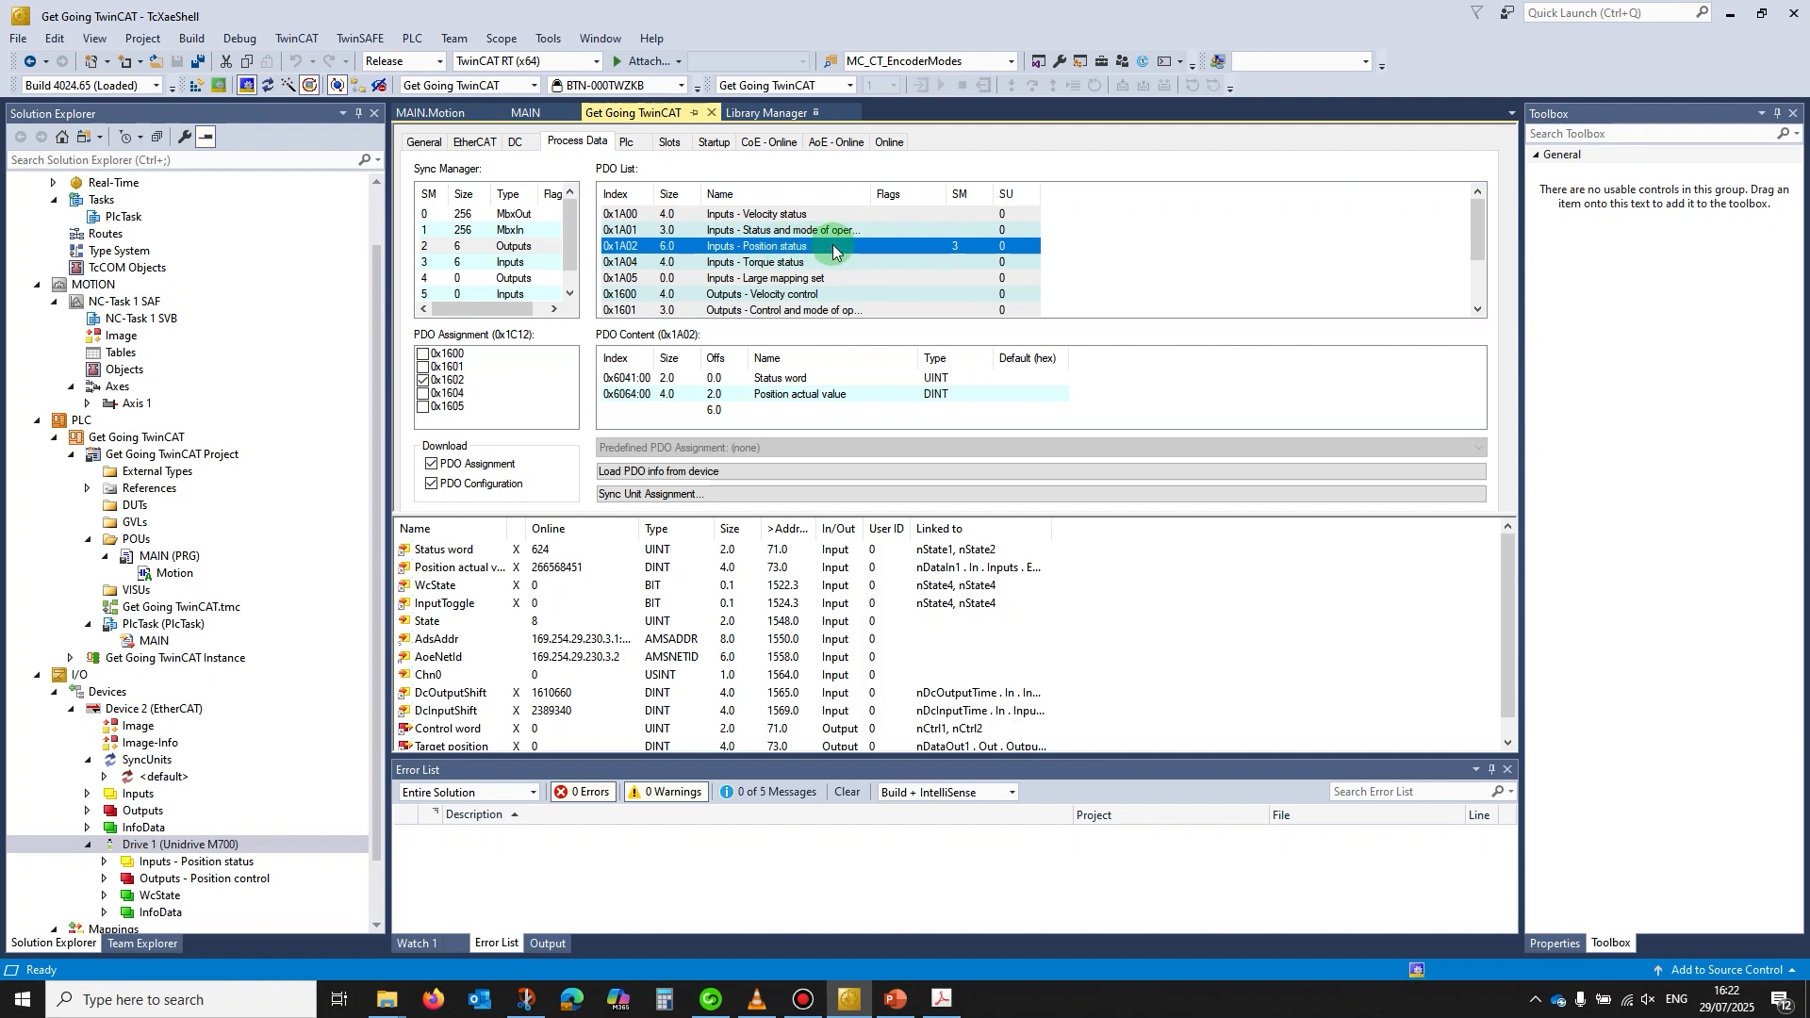
{"action": "left_click", "coordinate": [781, 410]}
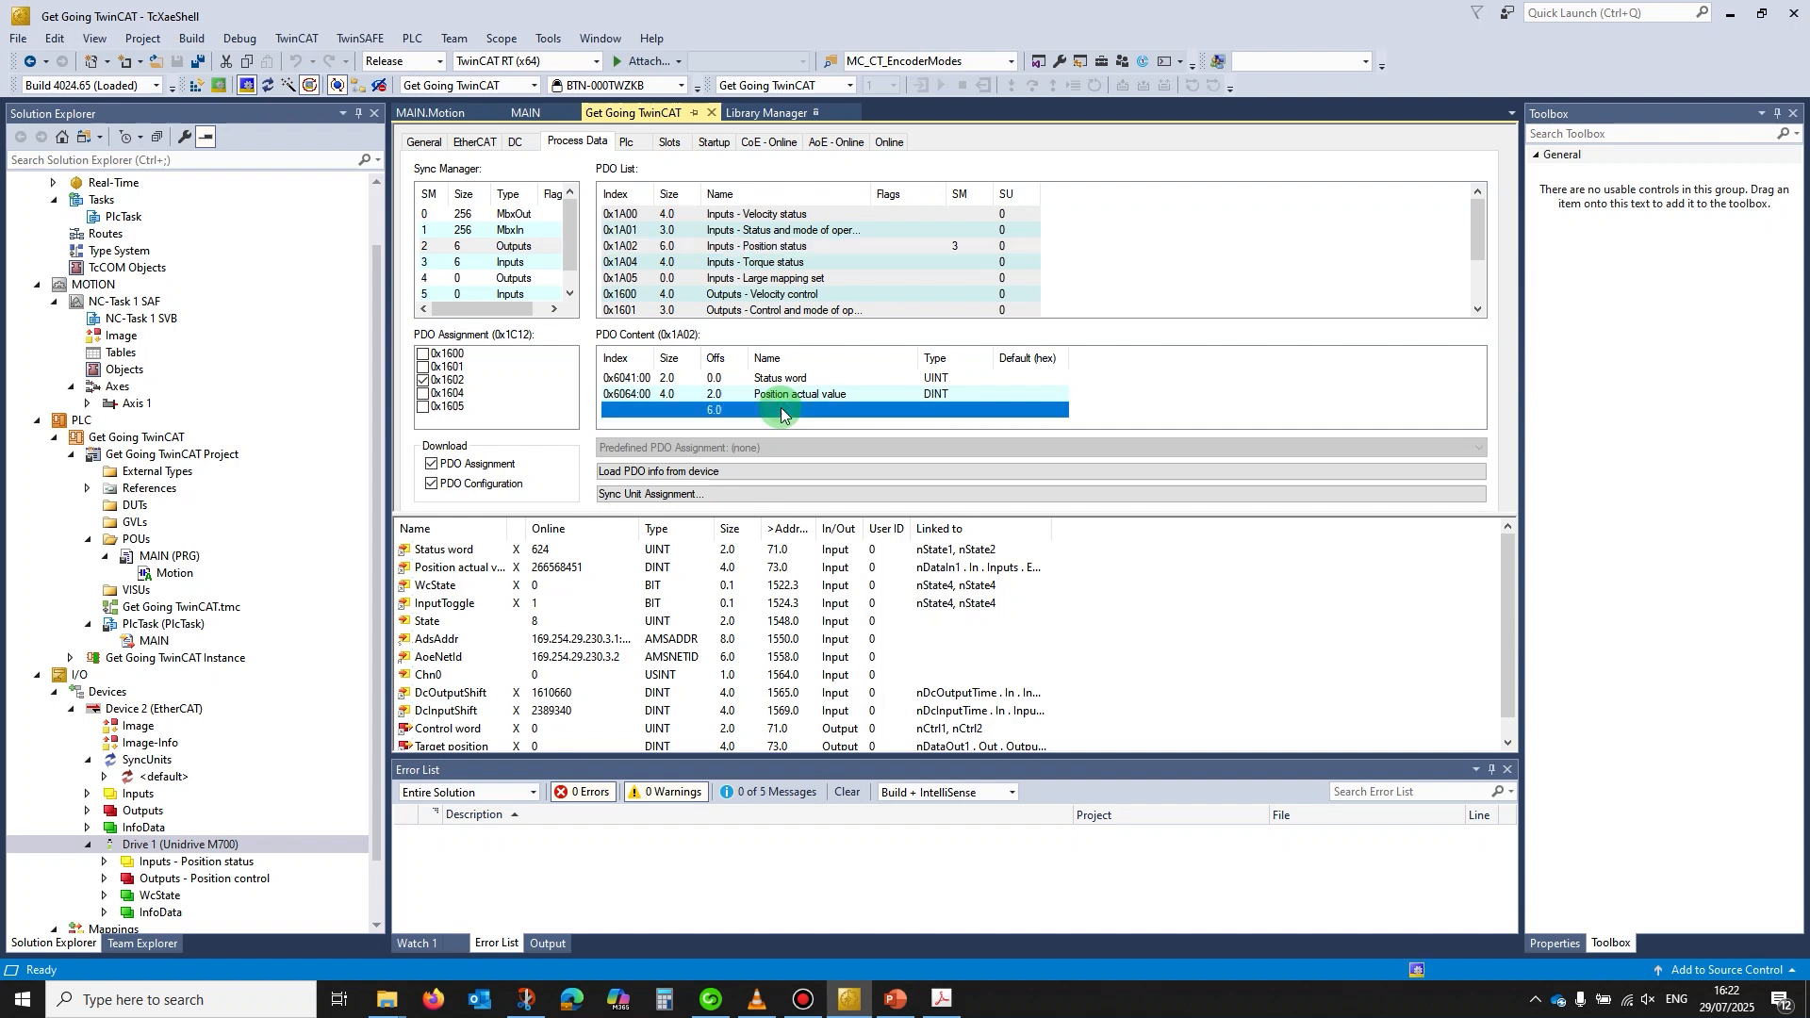
{"action": "right_click", "coordinate": [781, 410]}
{"action": "left_click", "coordinate": [851, 422]}
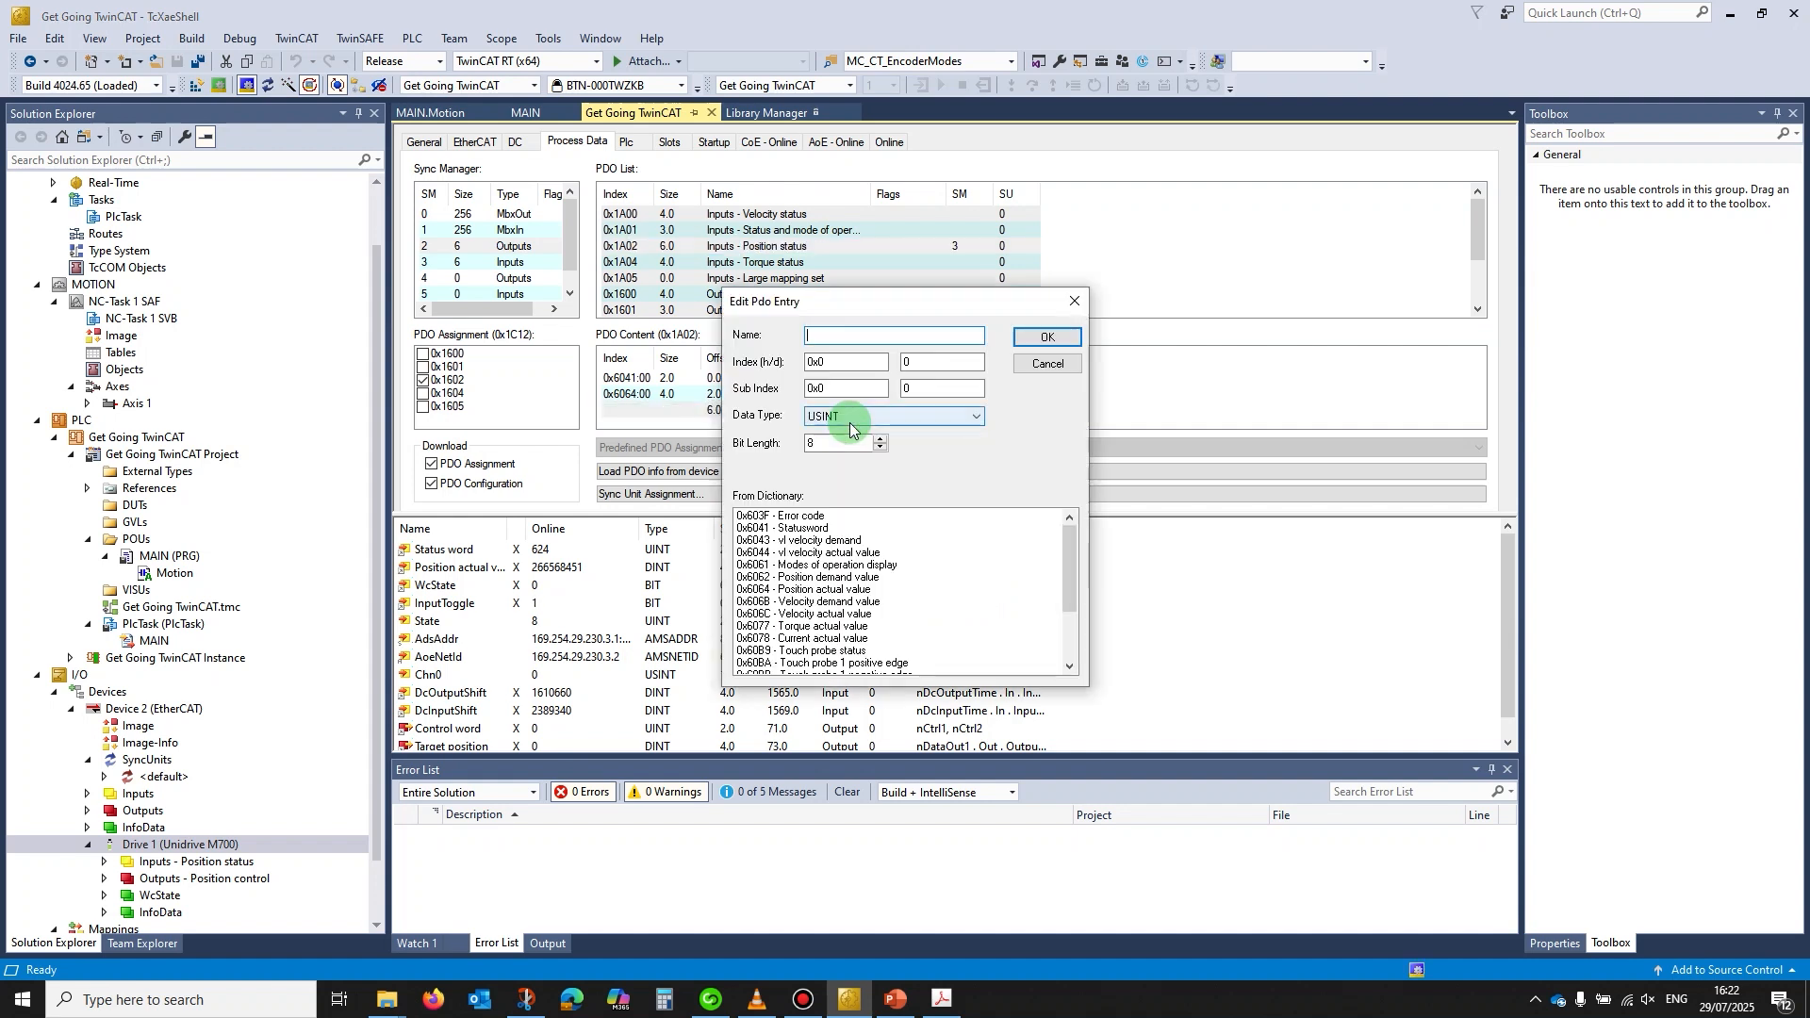
{"action": "left_click_drag", "start_coordinate": [1067, 579], "coordinate": [1066, 622]}
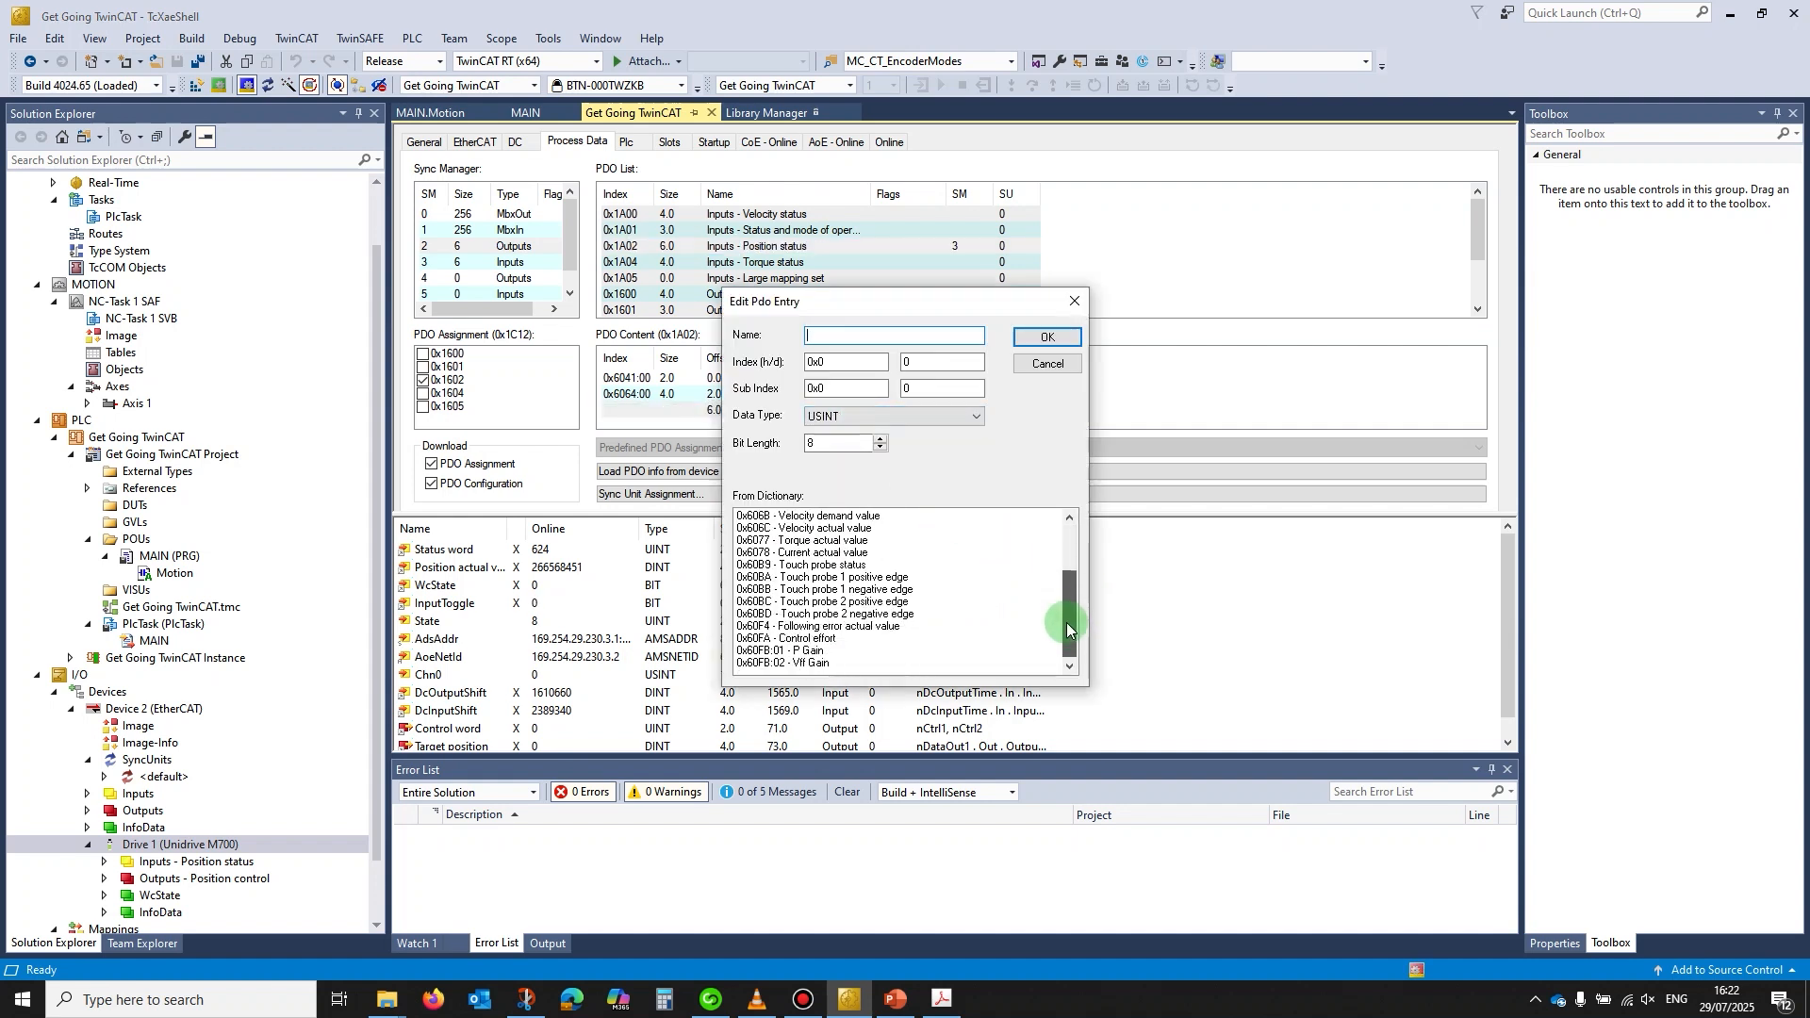
{"action": "double_click", "coordinate": [826, 567]}
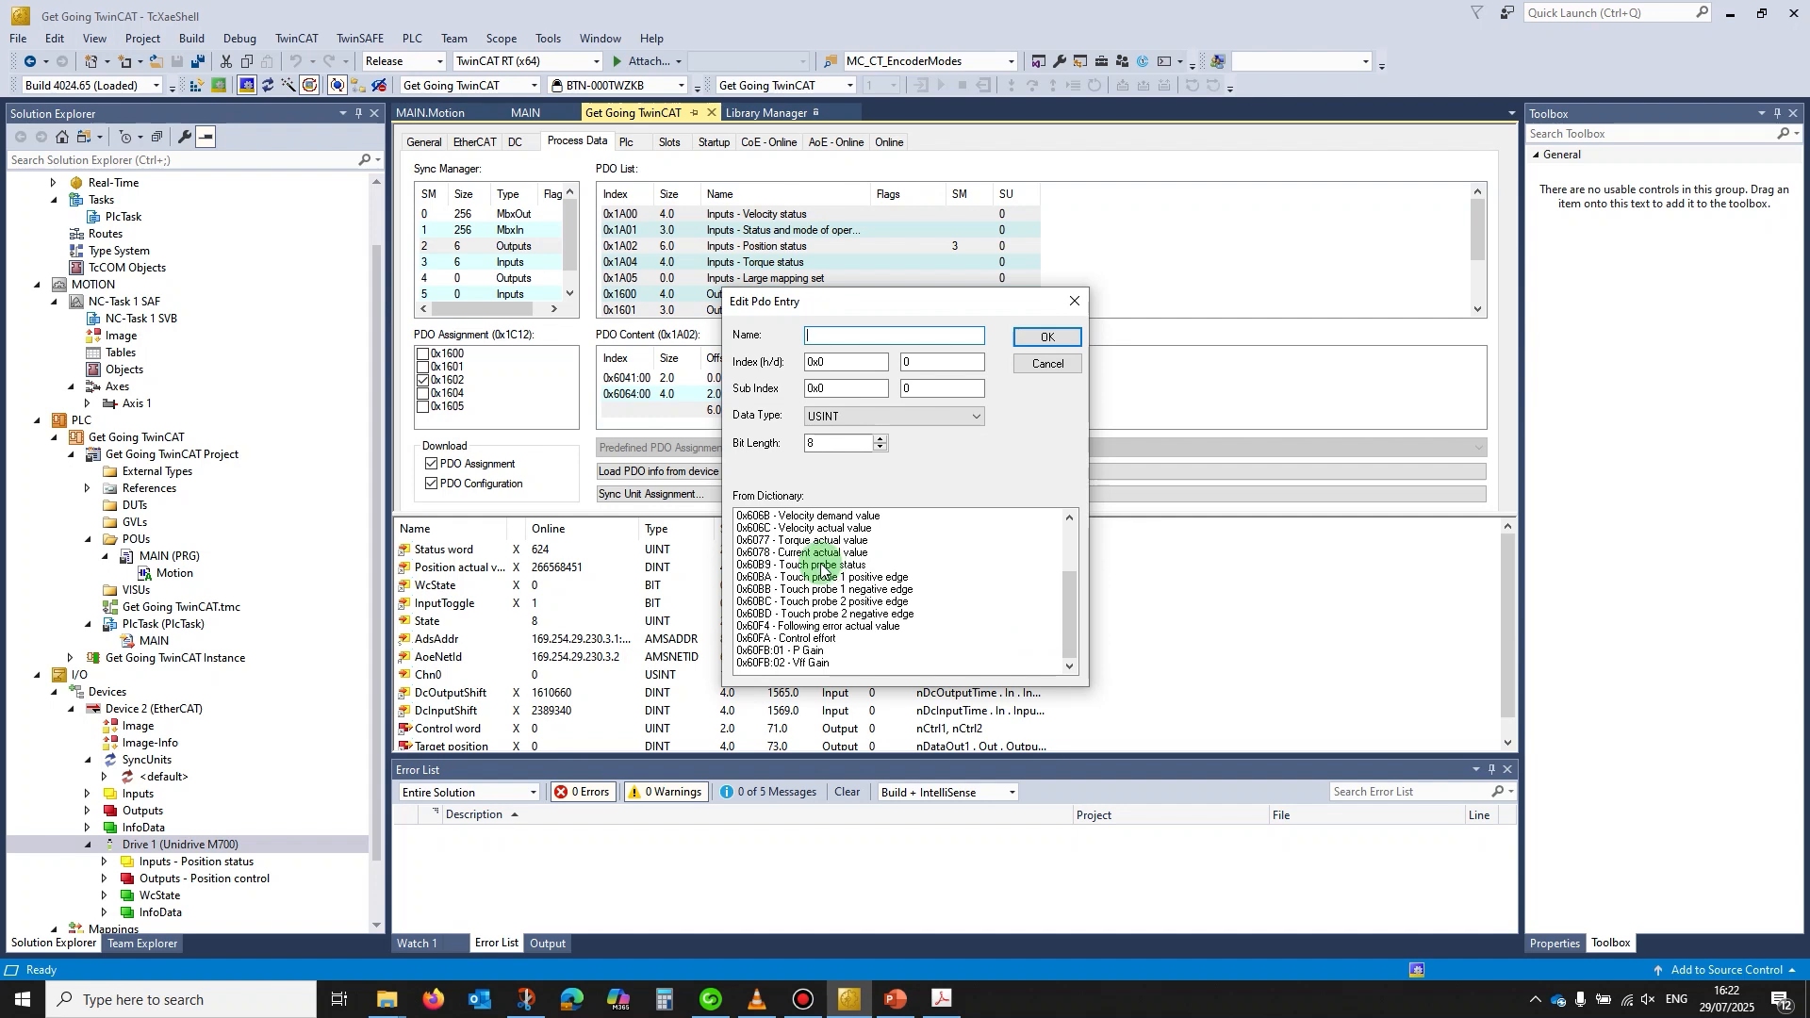
{"action": "left_click", "coordinate": [1049, 336]}
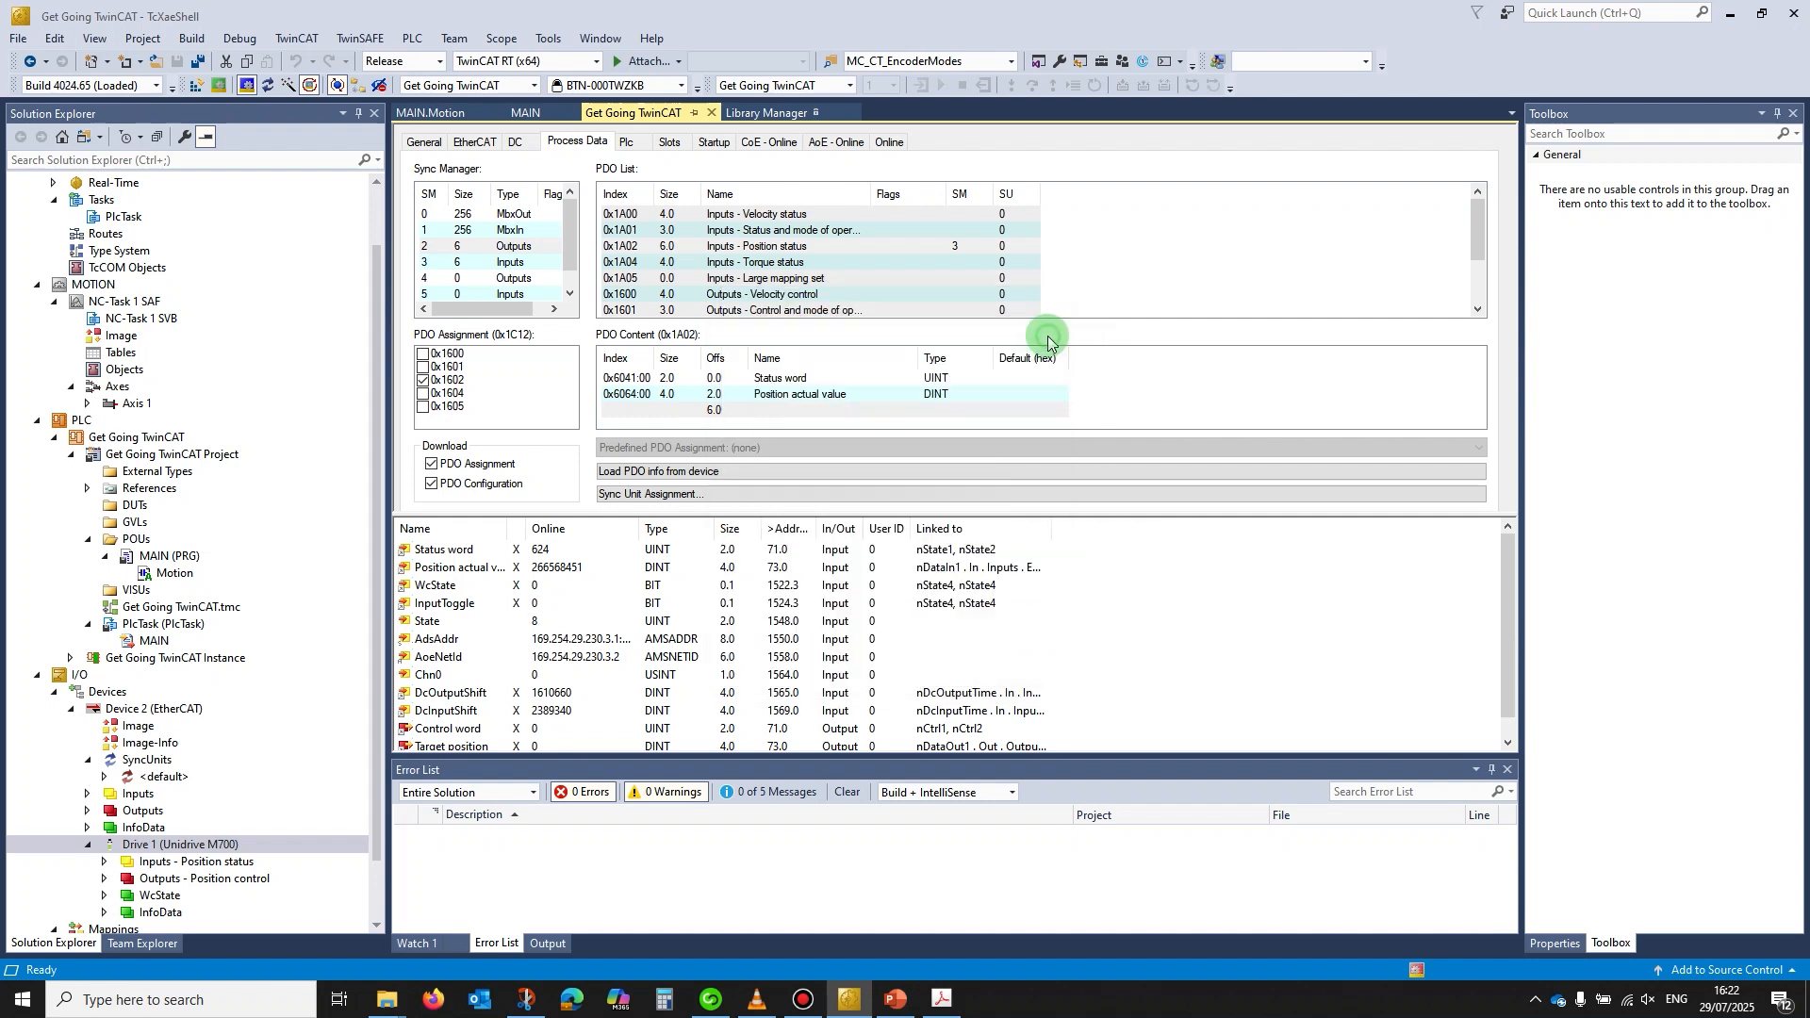
{"action": "left_click", "coordinate": [1005, 564]}
Add Touch probe 1 positive edge (0x60BA) to PDO 0x1A02 and relink the drive with Axis 1
{"action": "scroll", "coordinate": [830, 415], "scroll_direction": "down", "scroll_amount": 1}
{"action": "right_click", "coordinate": [823, 410]}
{"action": "left_click", "coordinate": [871, 432]}
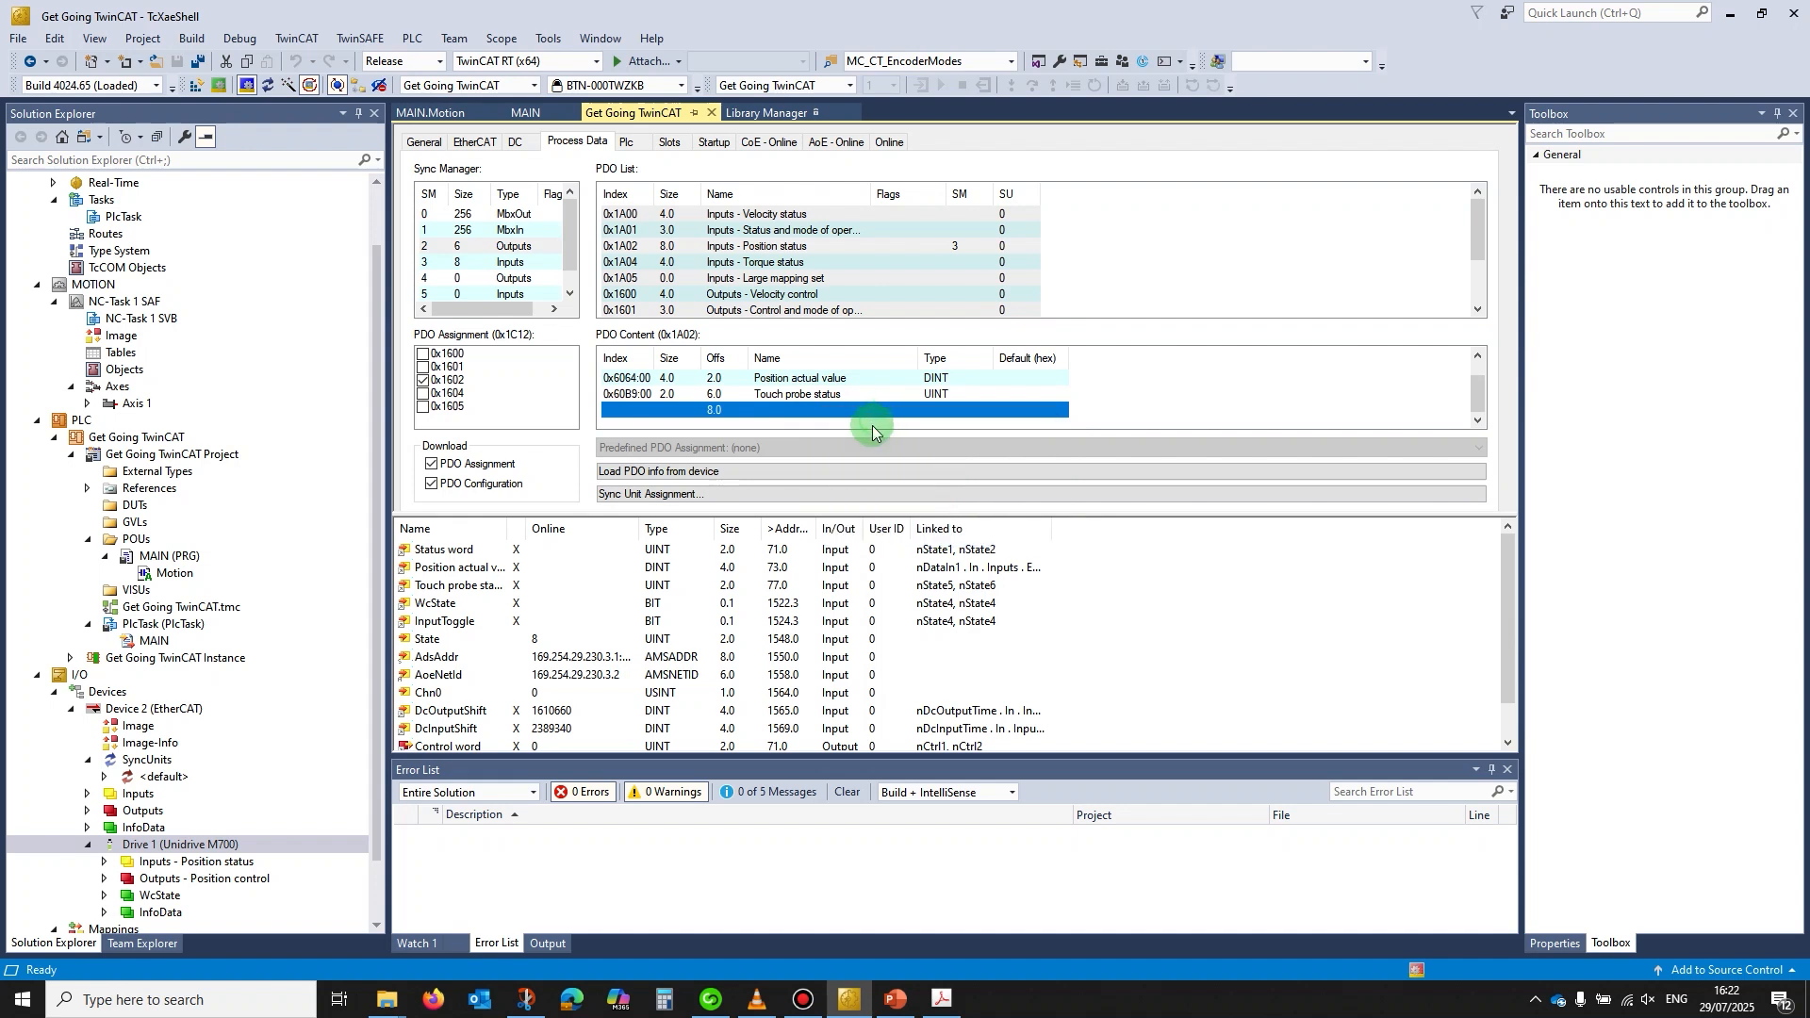
{"action": "scroll", "coordinate": [872, 622], "scroll_direction": "down", "scroll_amount": 1}
{"action": "left_click", "coordinate": [875, 630]}
{"action": "left_click", "coordinate": [1044, 339]}
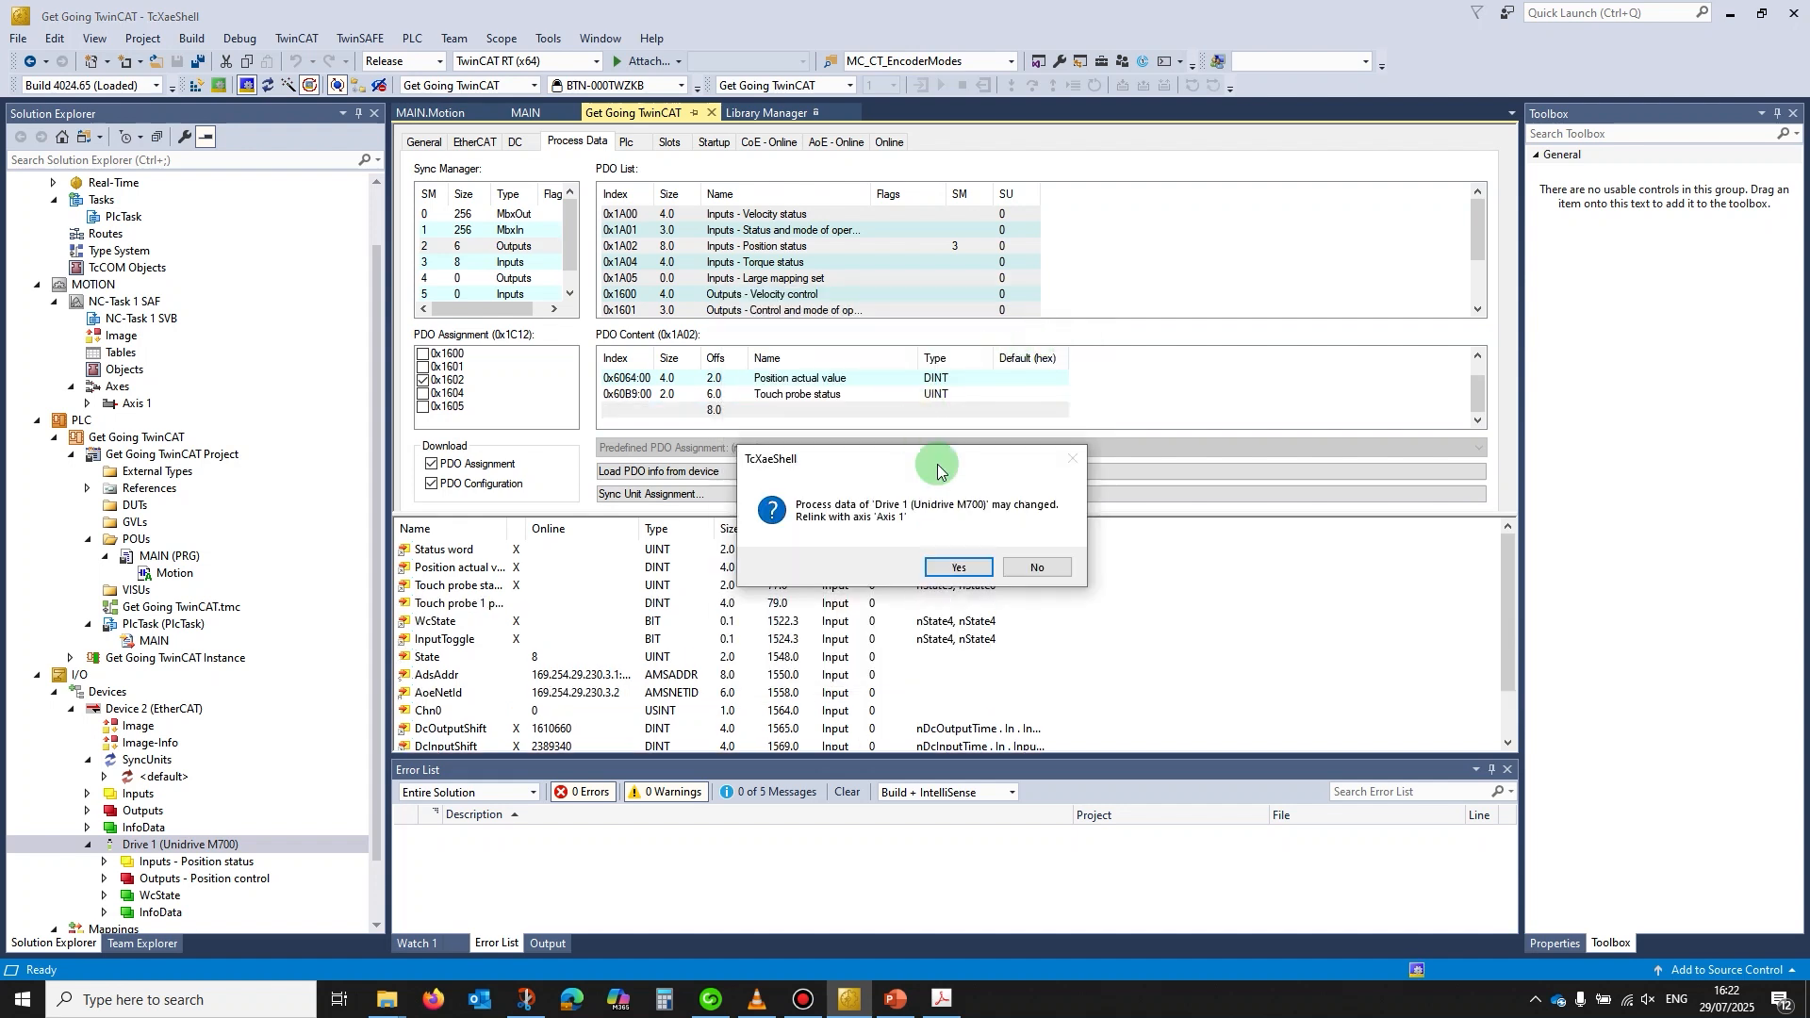
{"action": "left_click", "coordinate": [958, 567]}
Add Touch probe 1 negative edge (0x60BB) to PDO 0x1A02 and relink the drive with Axis 1
{"action": "scroll", "coordinate": [839, 382], "scroll_direction": "down", "scroll_amount": 1}
{"action": "left_click", "coordinate": [824, 411]}
{"action": "right_click", "coordinate": [823, 410]}
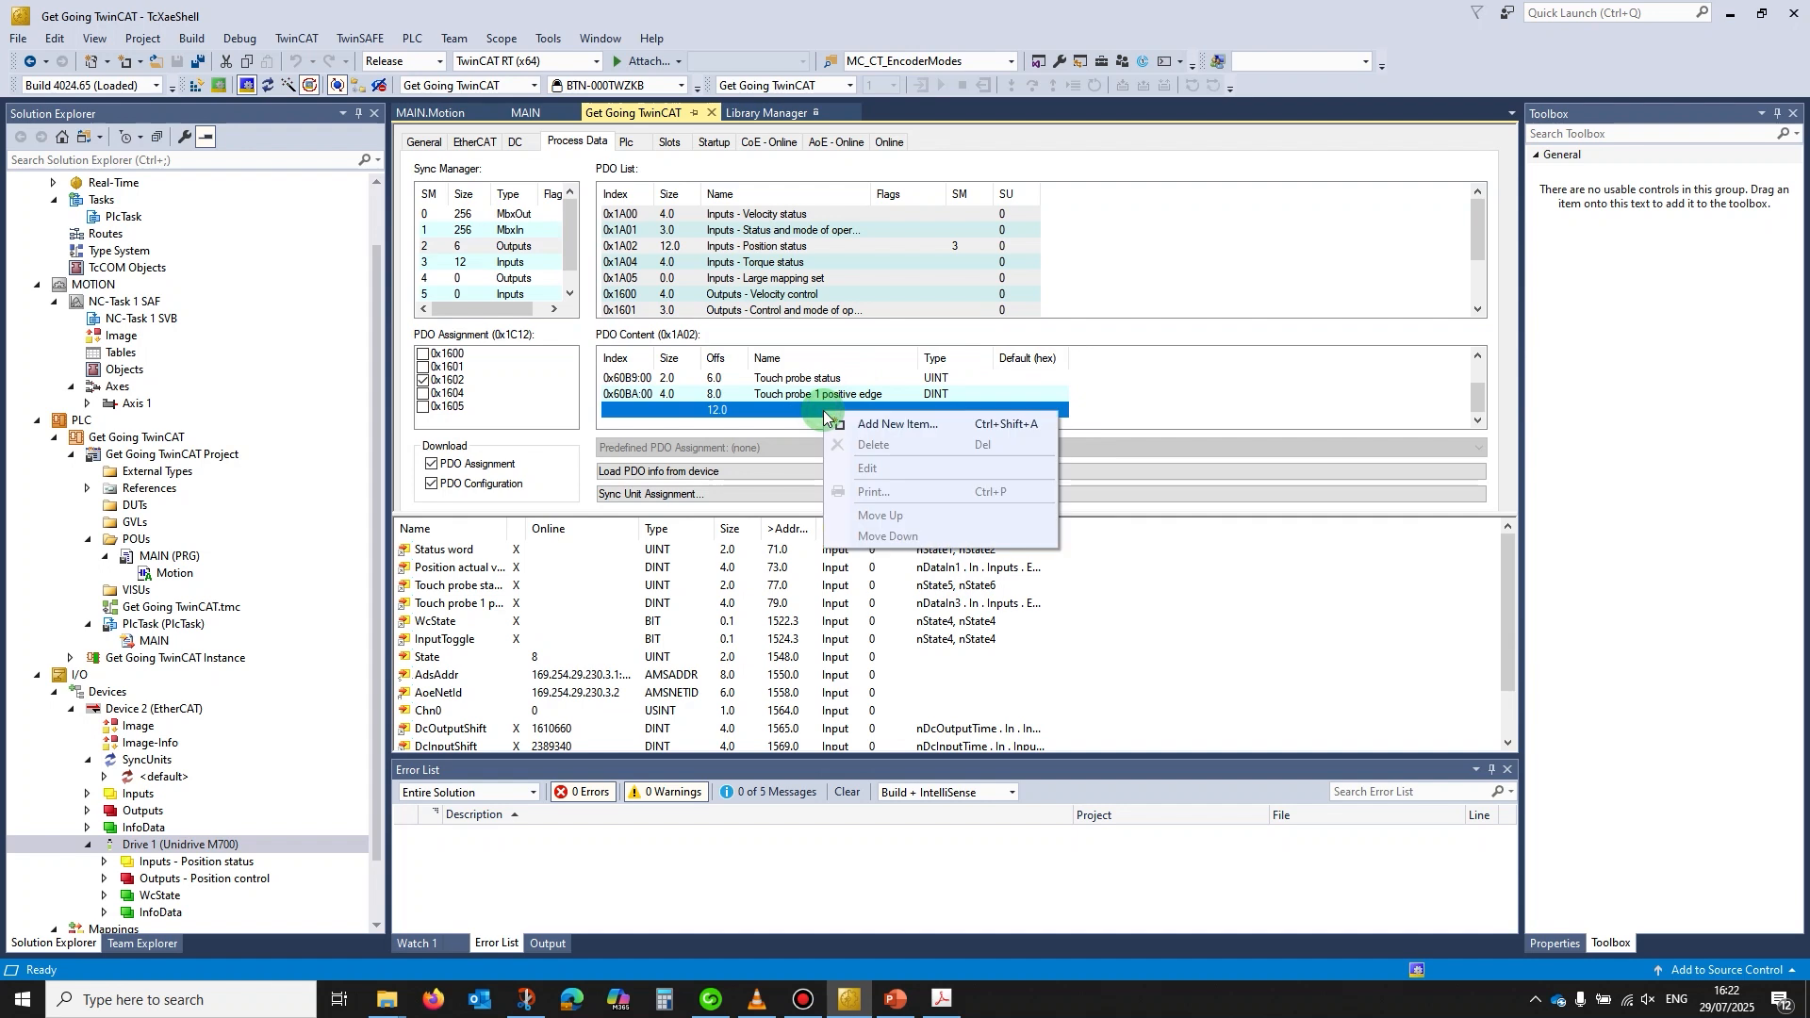
{"action": "left_click", "coordinate": [890, 424]}
{"action": "scroll", "coordinate": [868, 603], "scroll_direction": "down", "scroll_amount": 3}
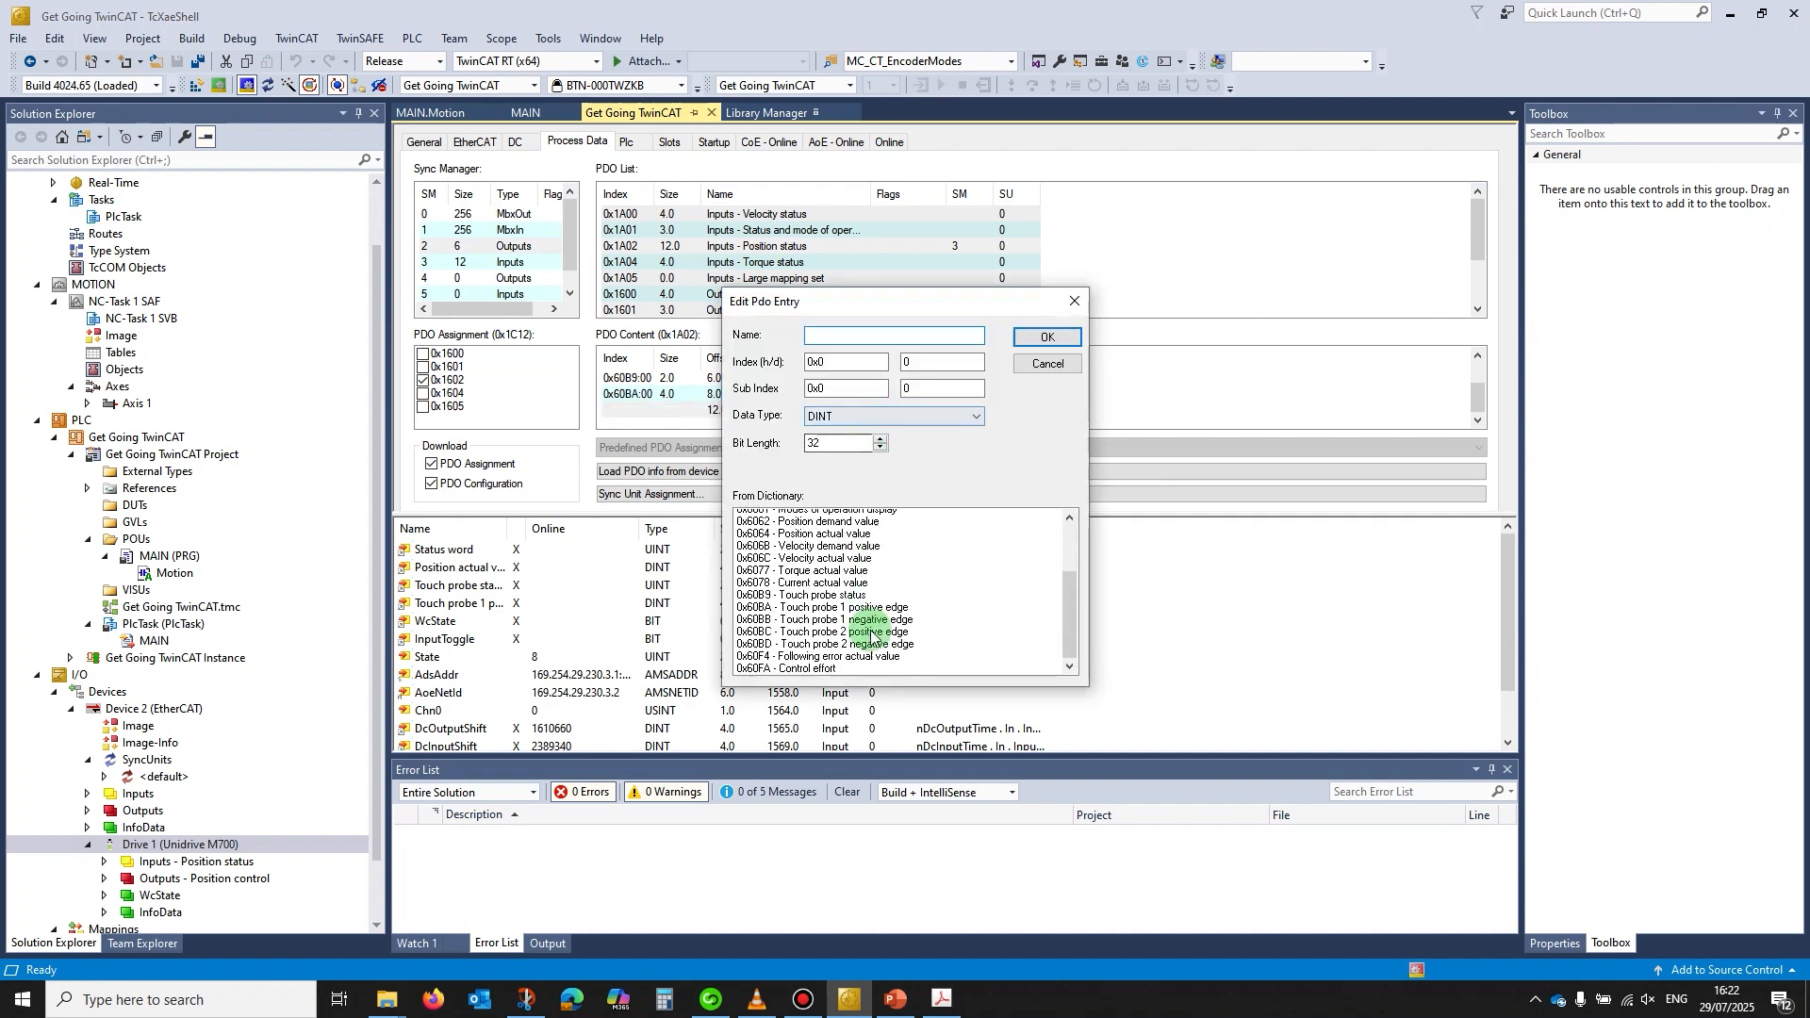
{"action": "double_click", "coordinate": [873, 592]}
{"action": "left_click", "coordinate": [1038, 327]}
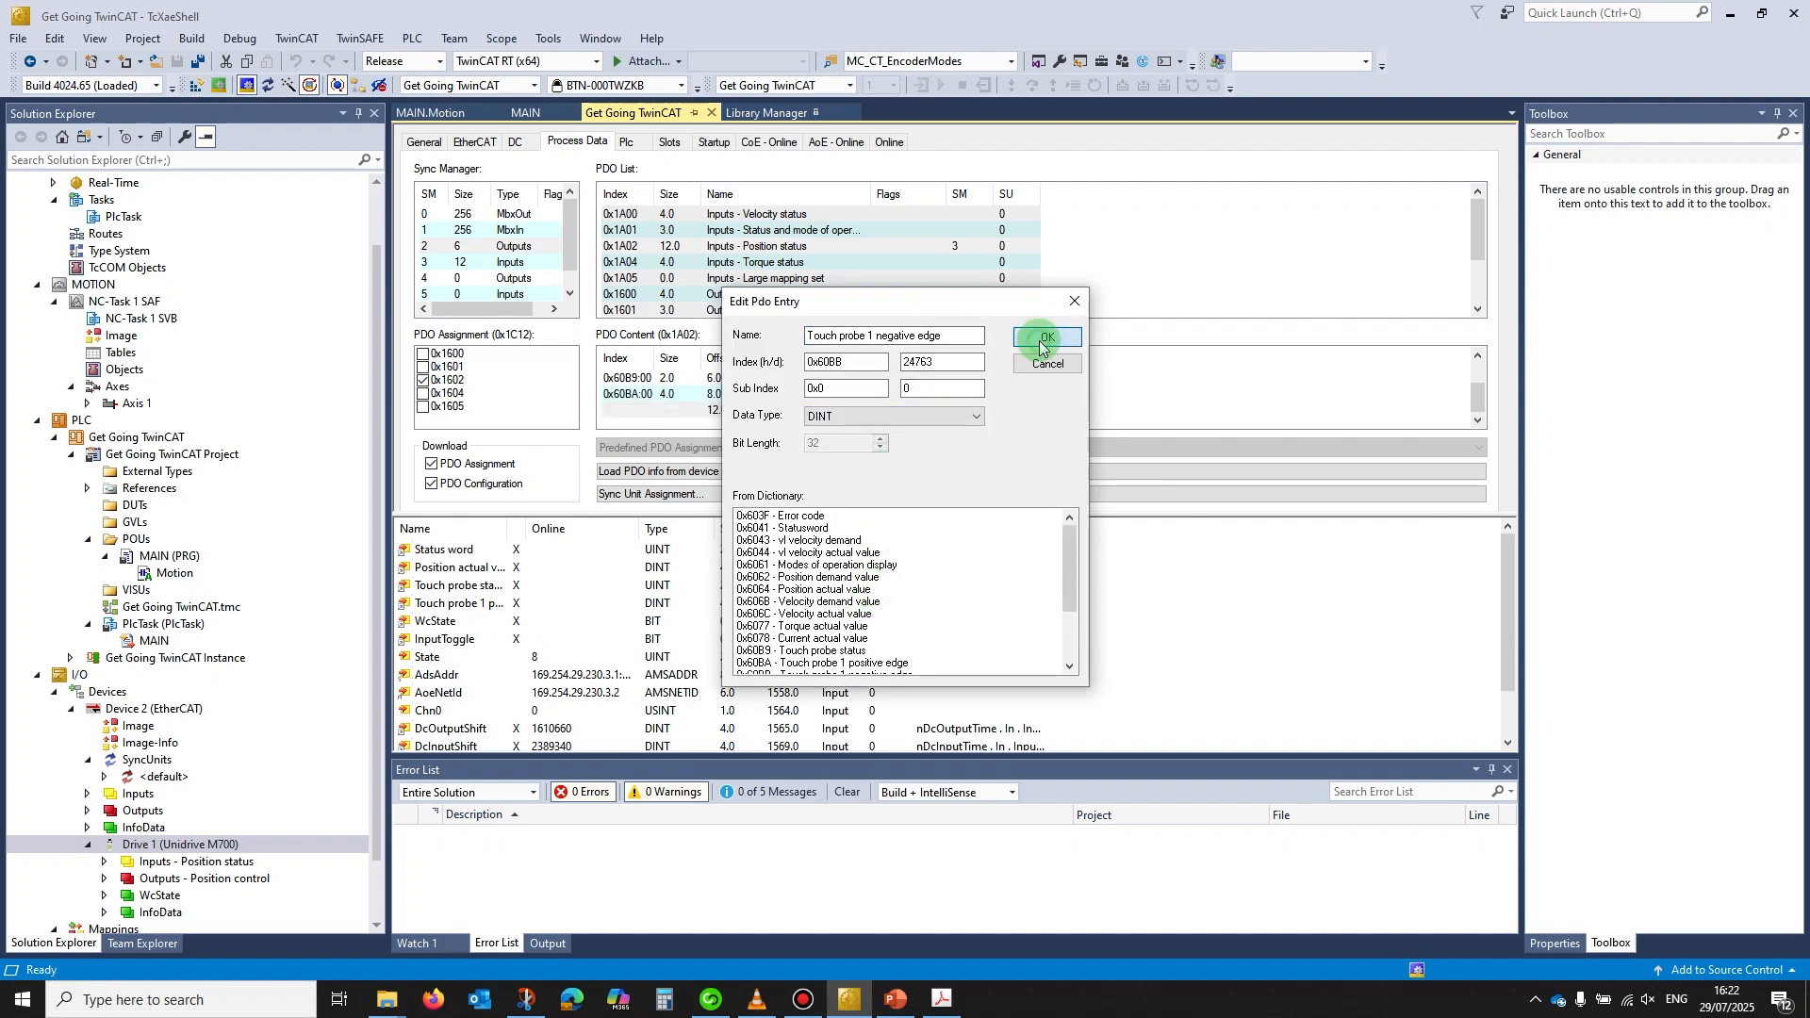
{"action": "left_click", "coordinate": [961, 565]}
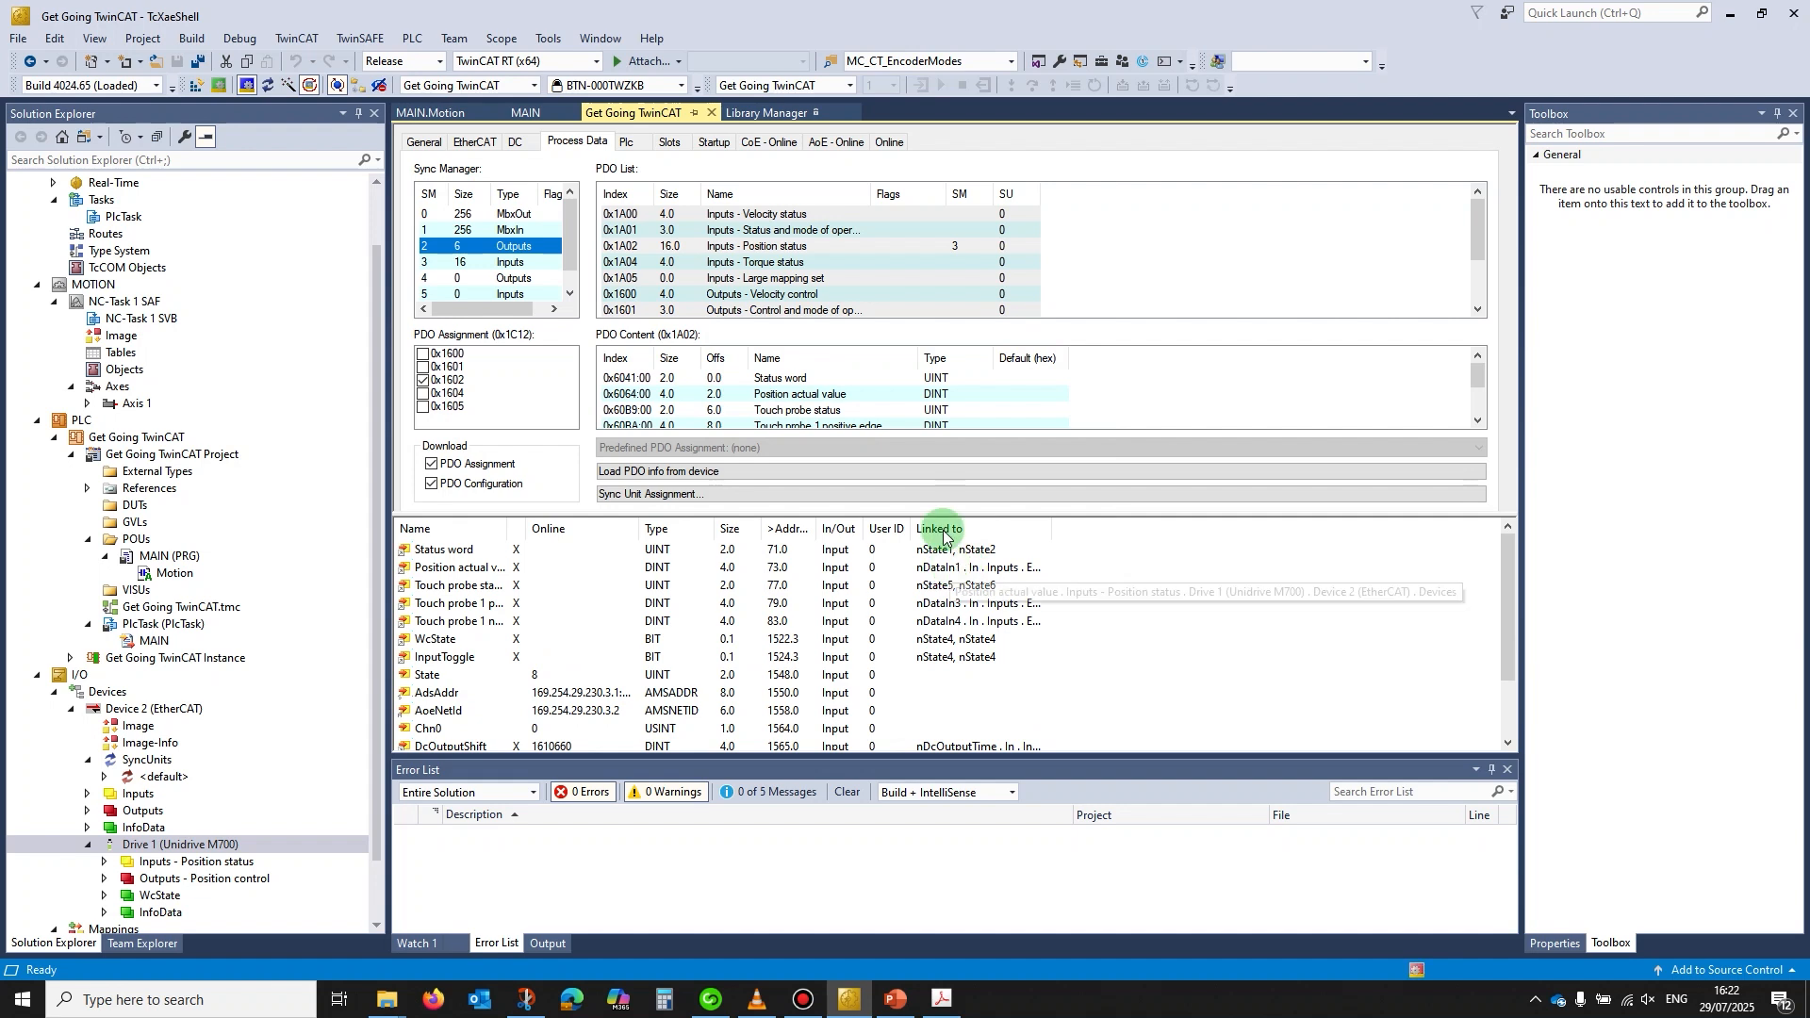
Add Touch probe function (0x60B8) to the Outputs - Position control PDO 0x1602 and relink the drive with Axis 1
{"action": "scroll", "coordinate": [872, 387], "scroll_direction": "down", "scroll_amount": 2}
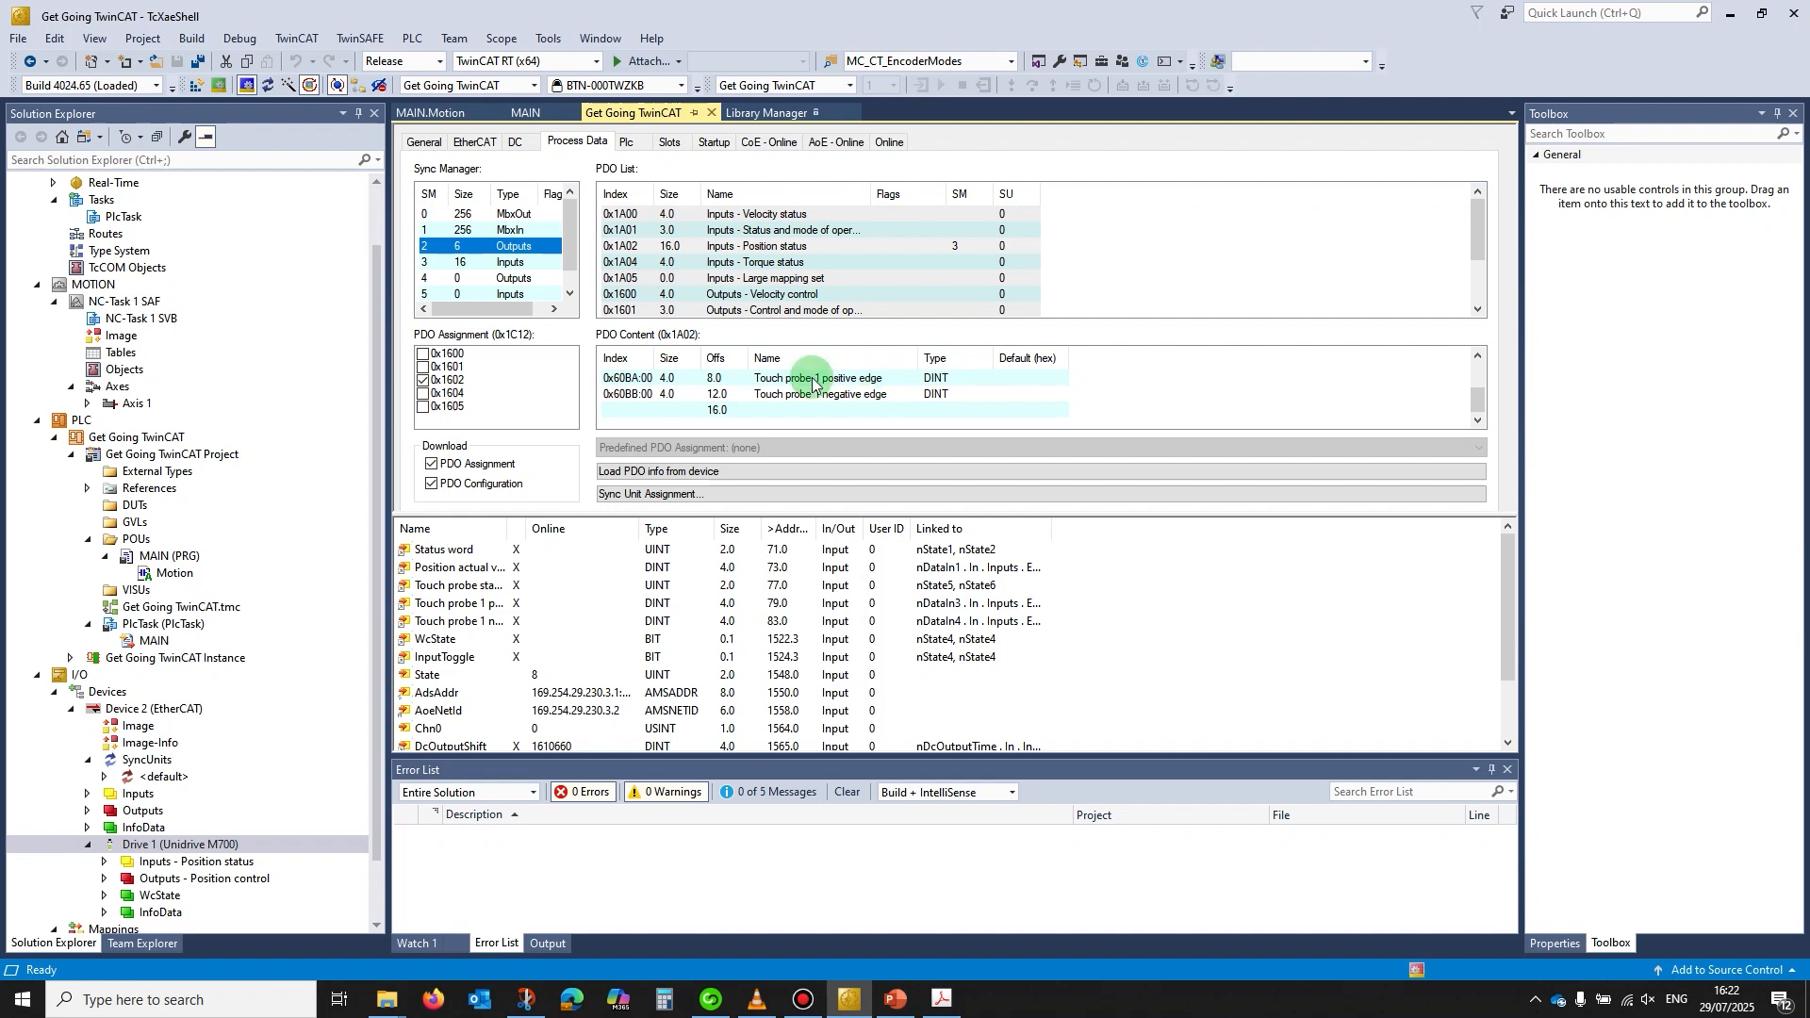
{"action": "scroll", "coordinate": [914, 275], "scroll_direction": "down", "scroll_amount": 1}
{"action": "scroll", "coordinate": [910, 269], "scroll_direction": "down", "scroll_amount": 1}
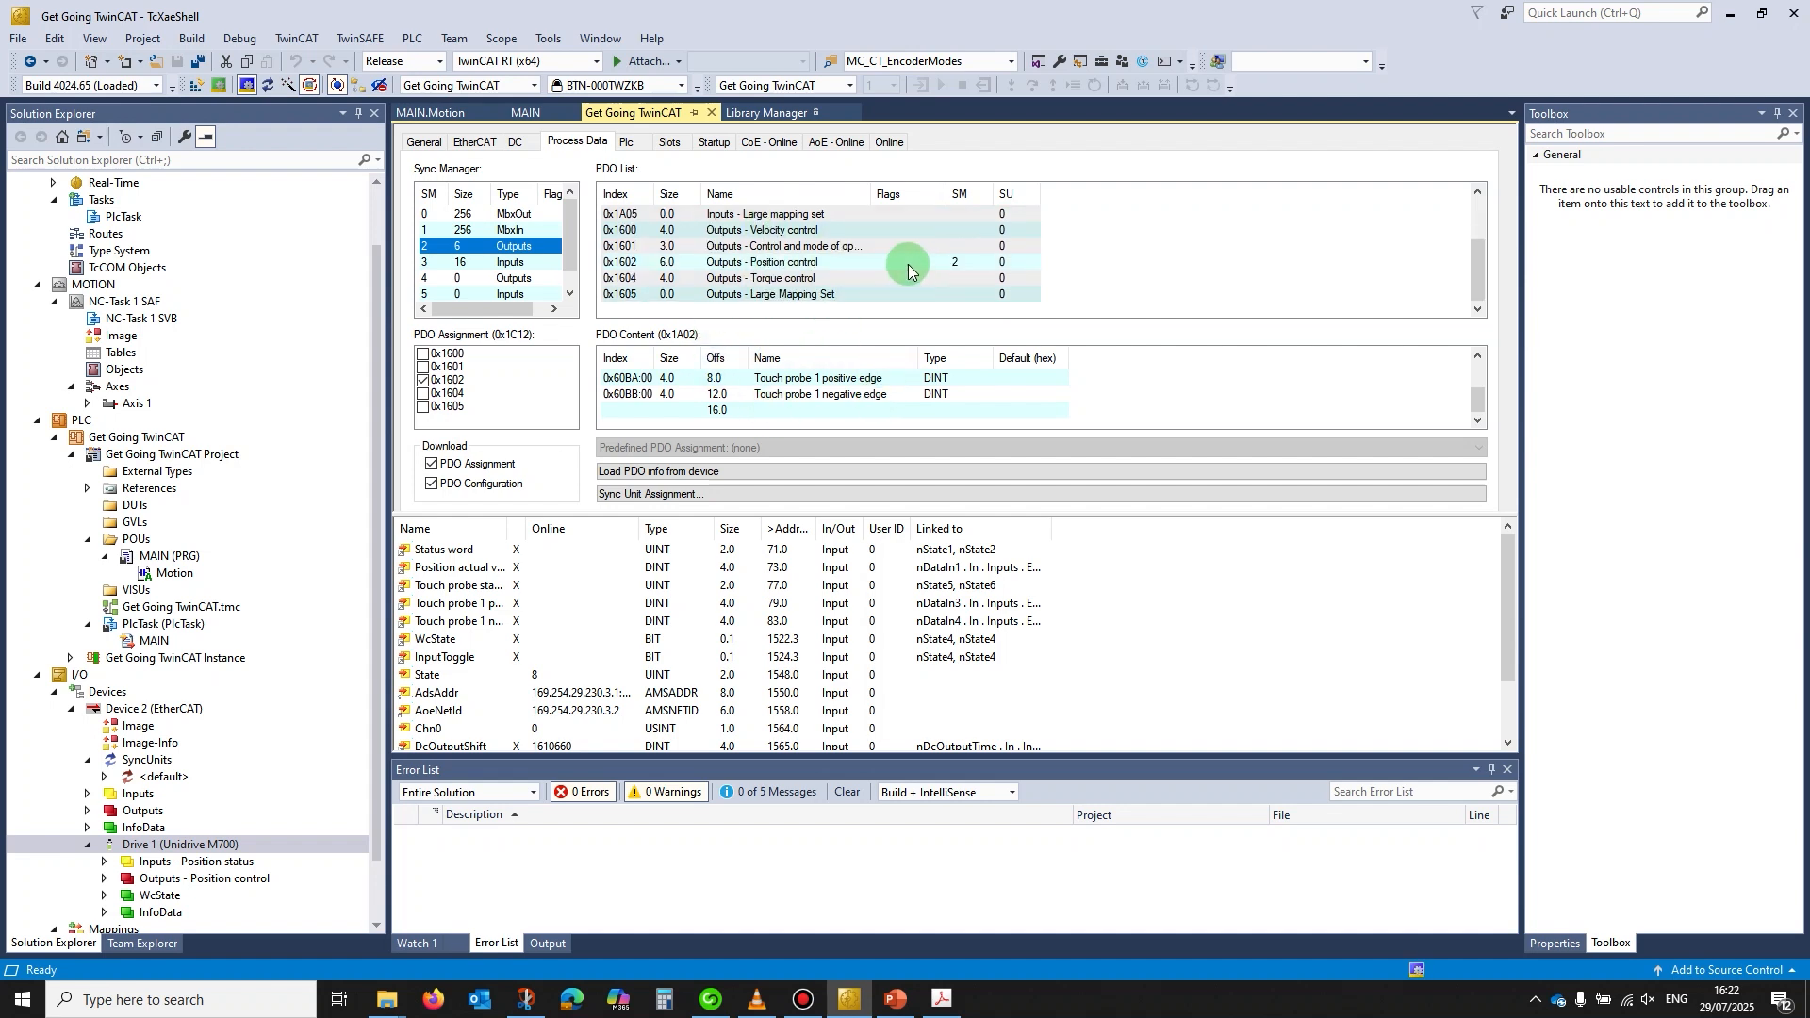
{"action": "left_click", "coordinate": [903, 262]}
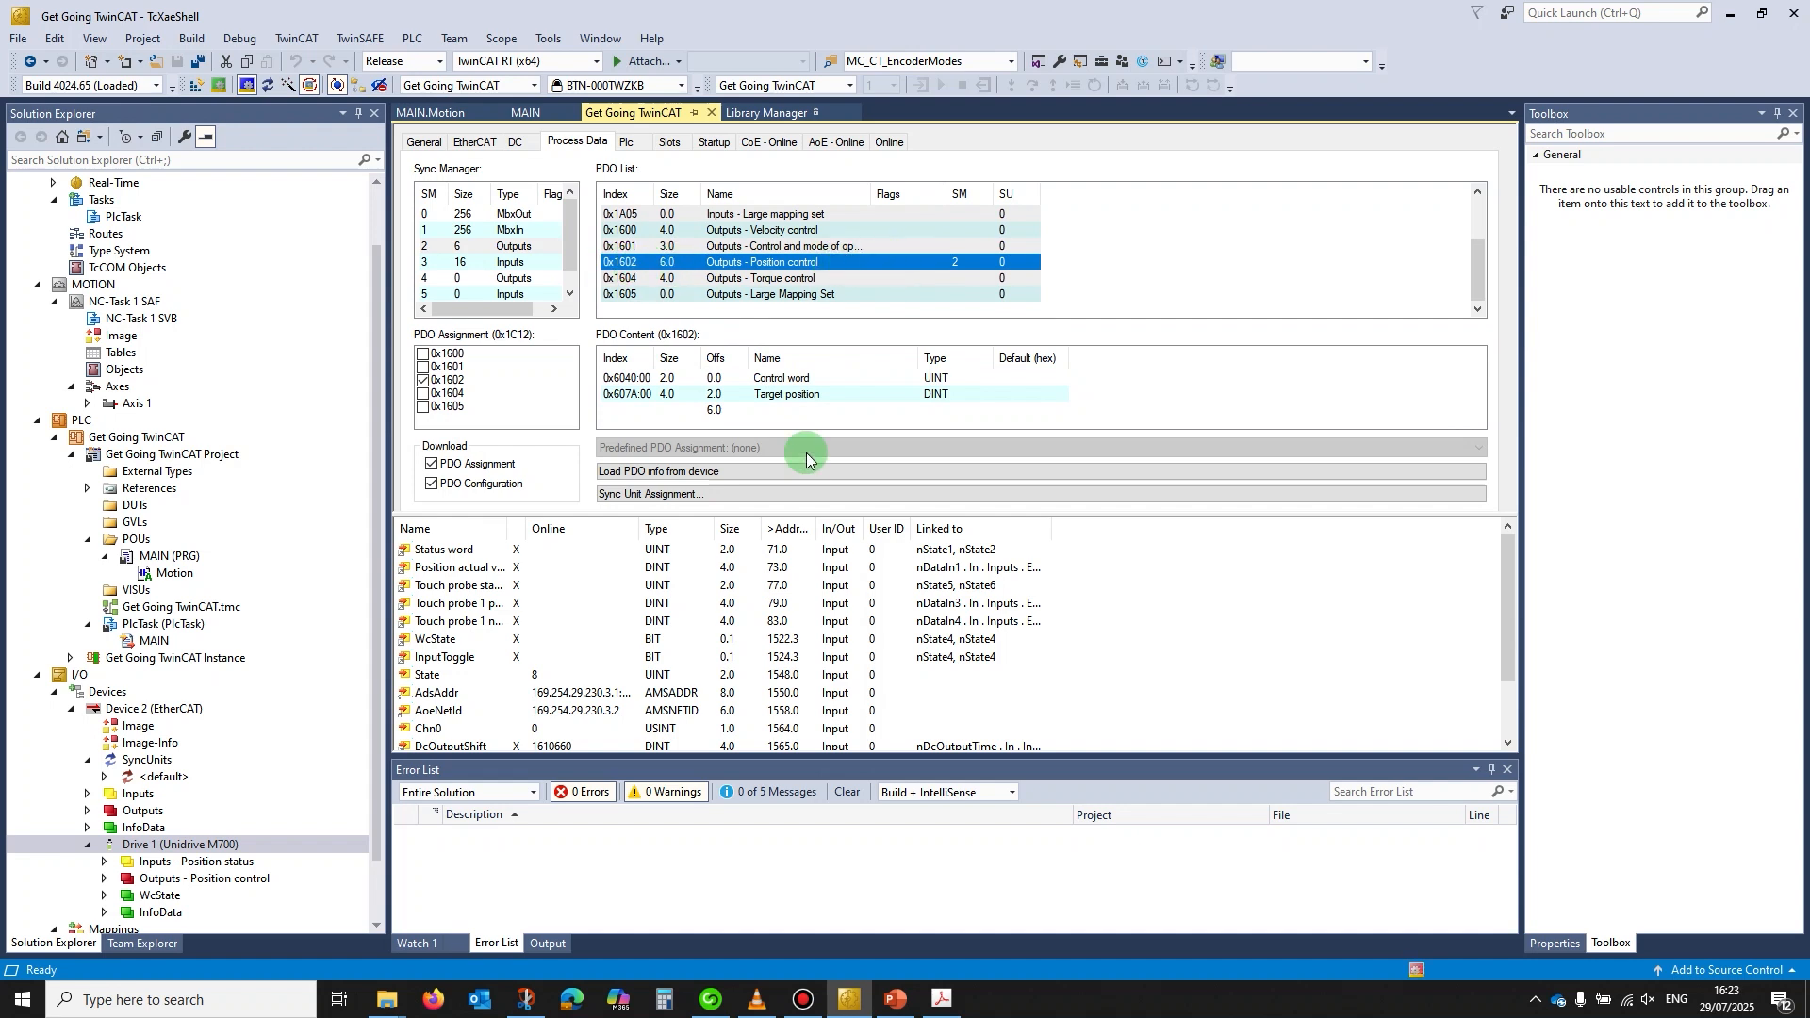
{"action": "right_click", "coordinate": [790, 411]}
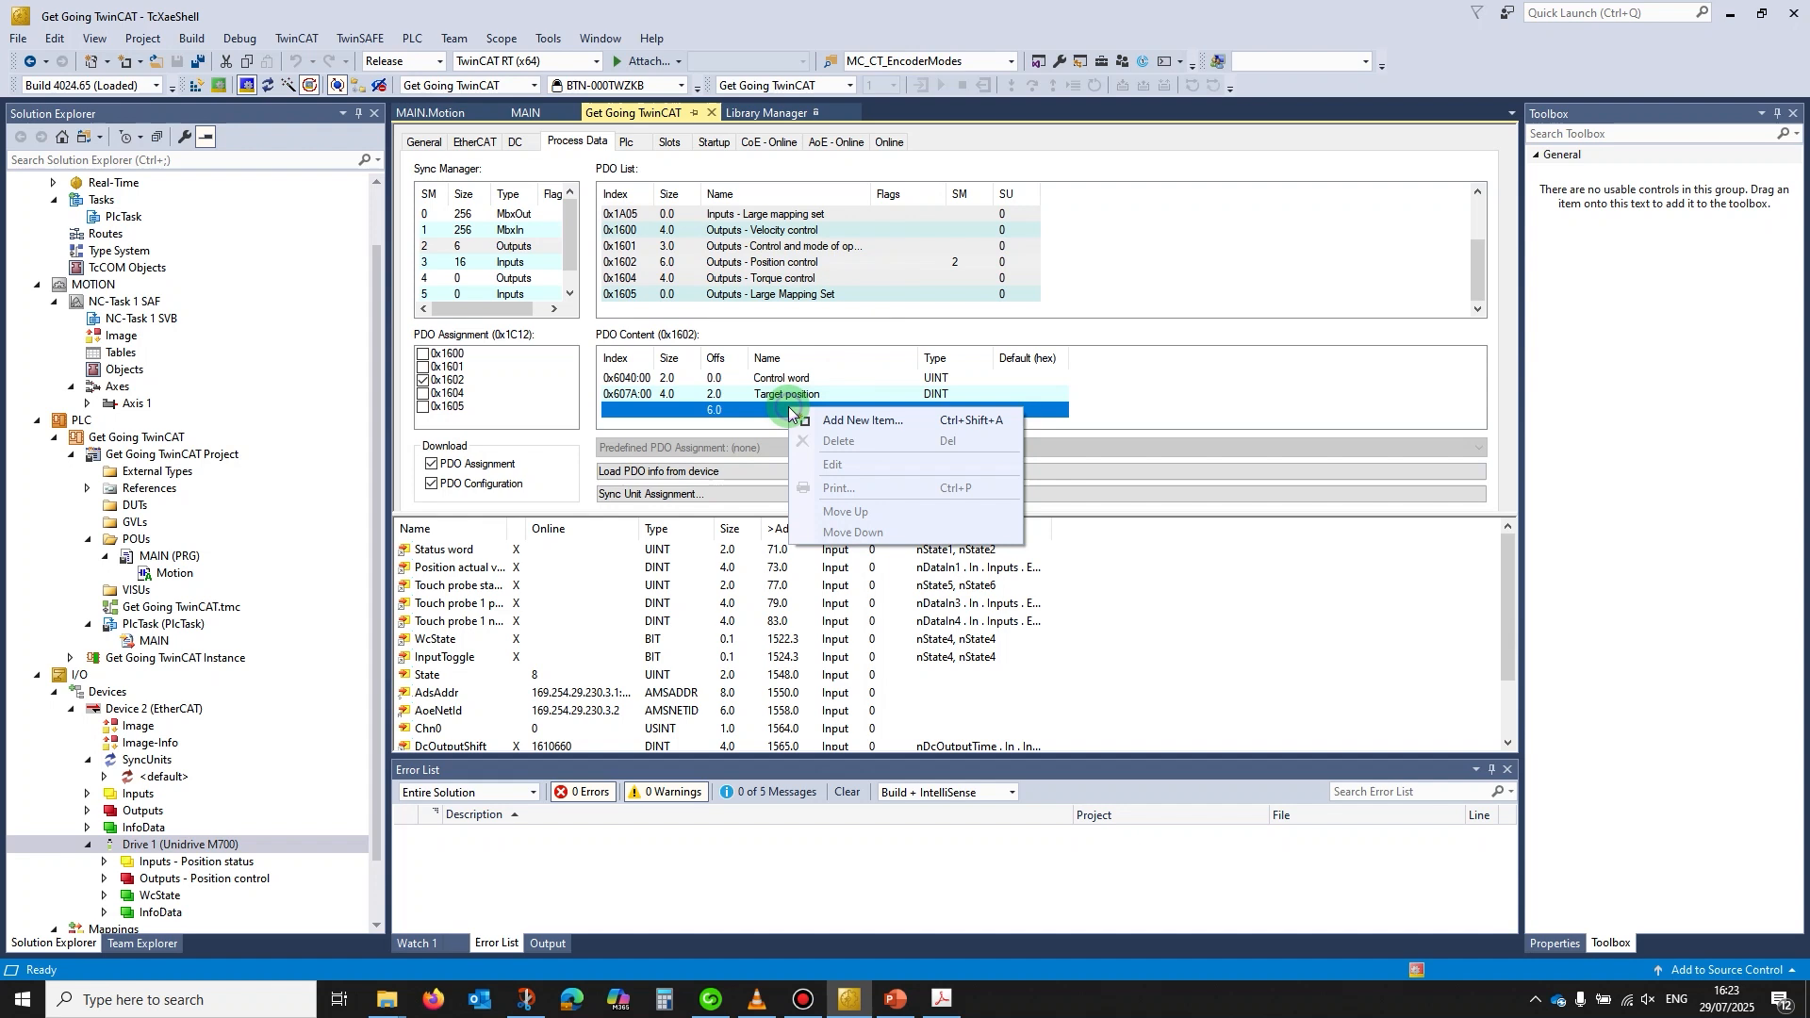
{"action": "left_click", "coordinate": [860, 420]}
{"action": "scroll", "coordinate": [1049, 563], "scroll_direction": "down", "scroll_amount": 15}
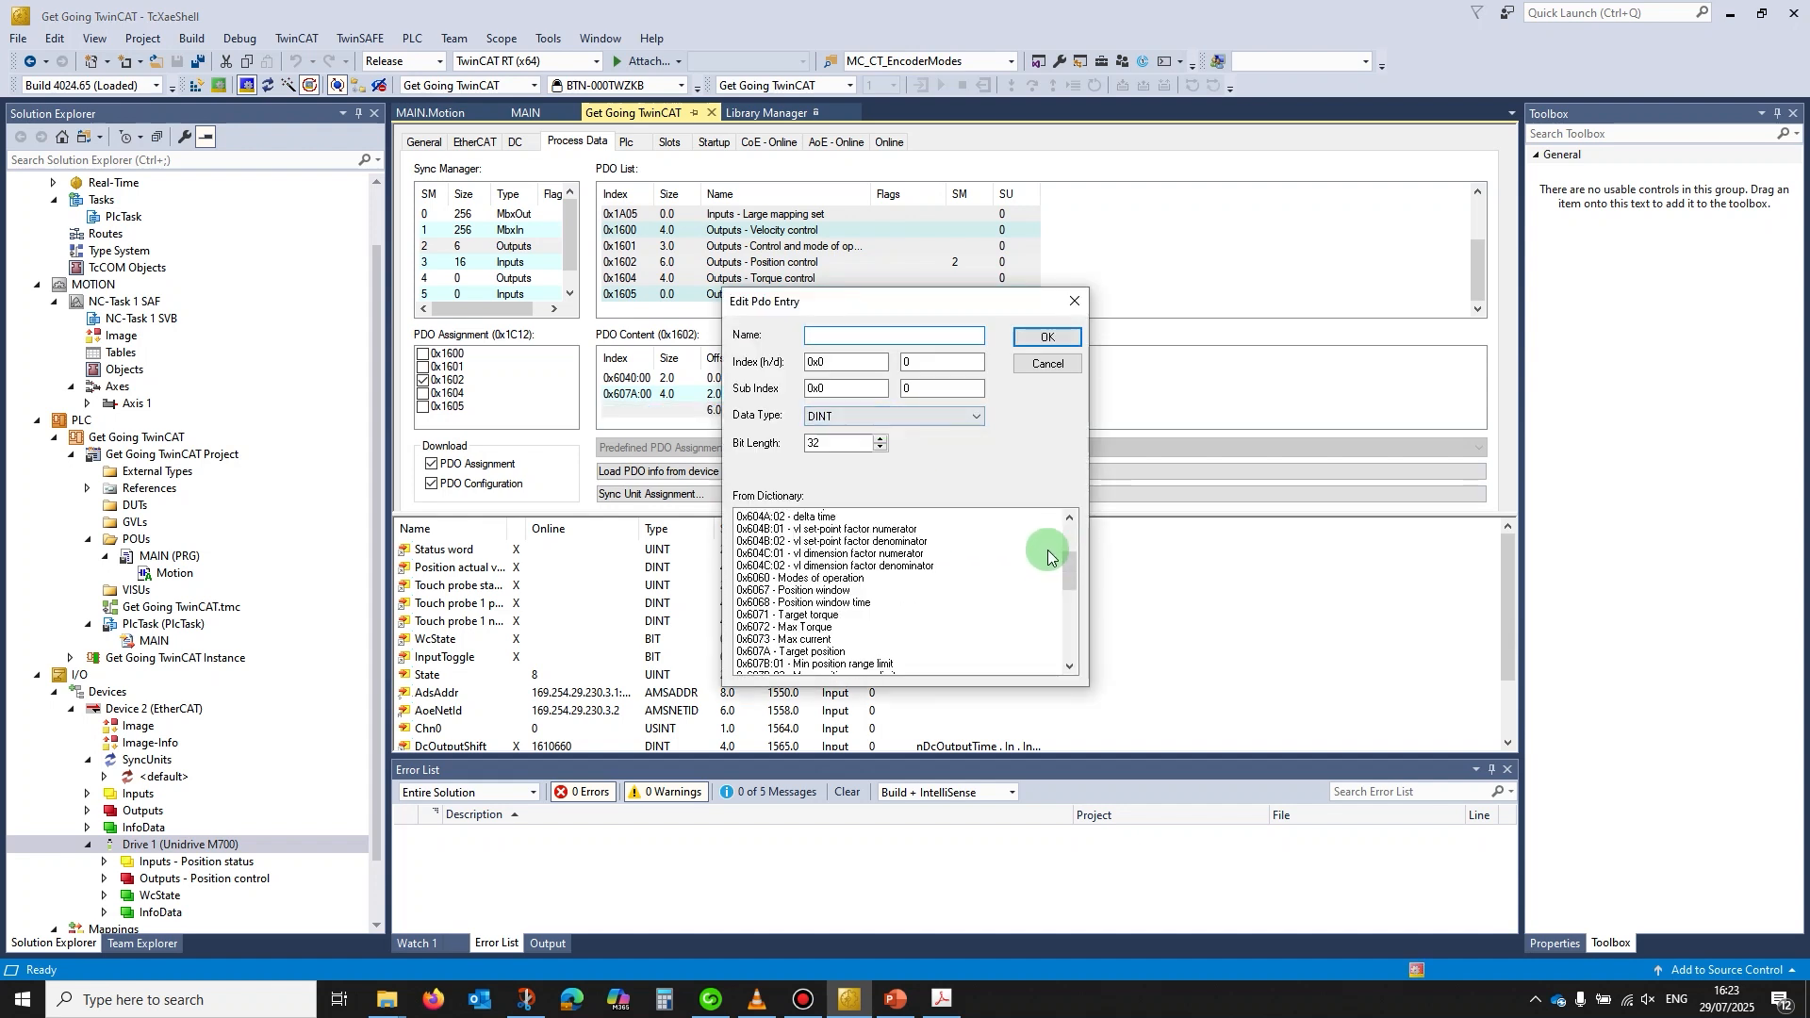
{"action": "left_click", "coordinate": [862, 565]}
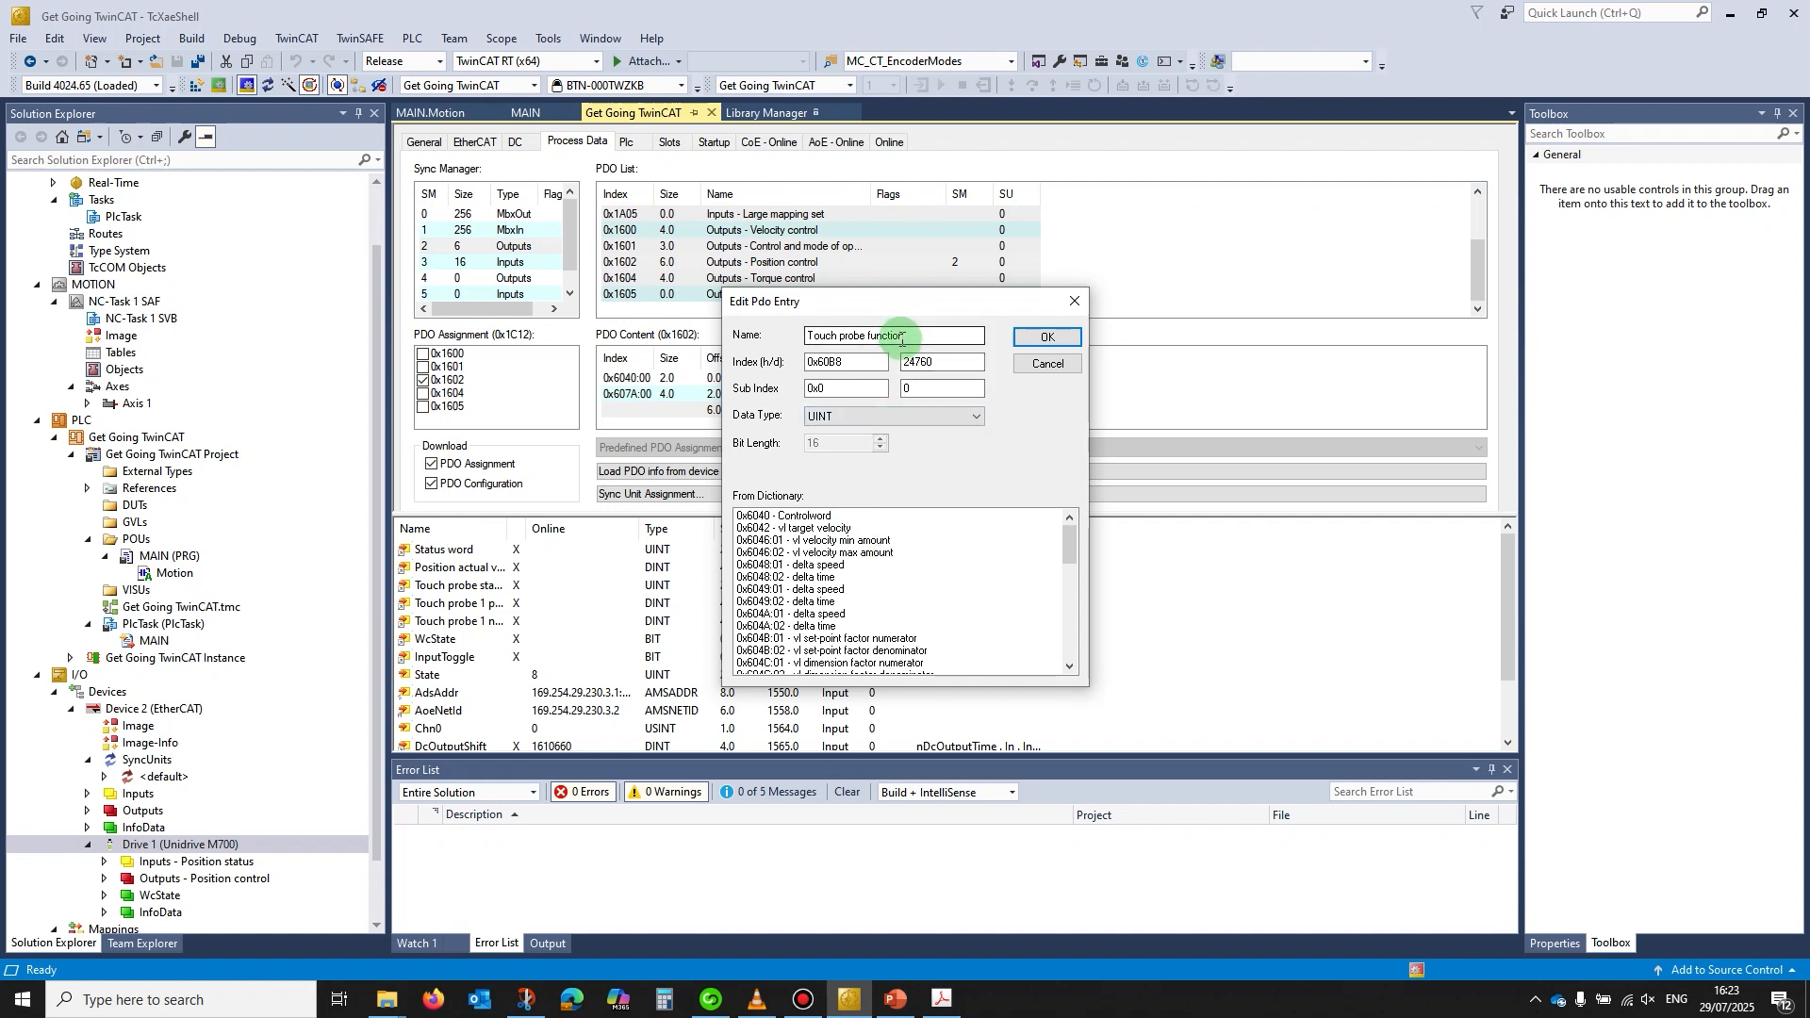
{"action": "left_click", "coordinate": [1047, 337]}
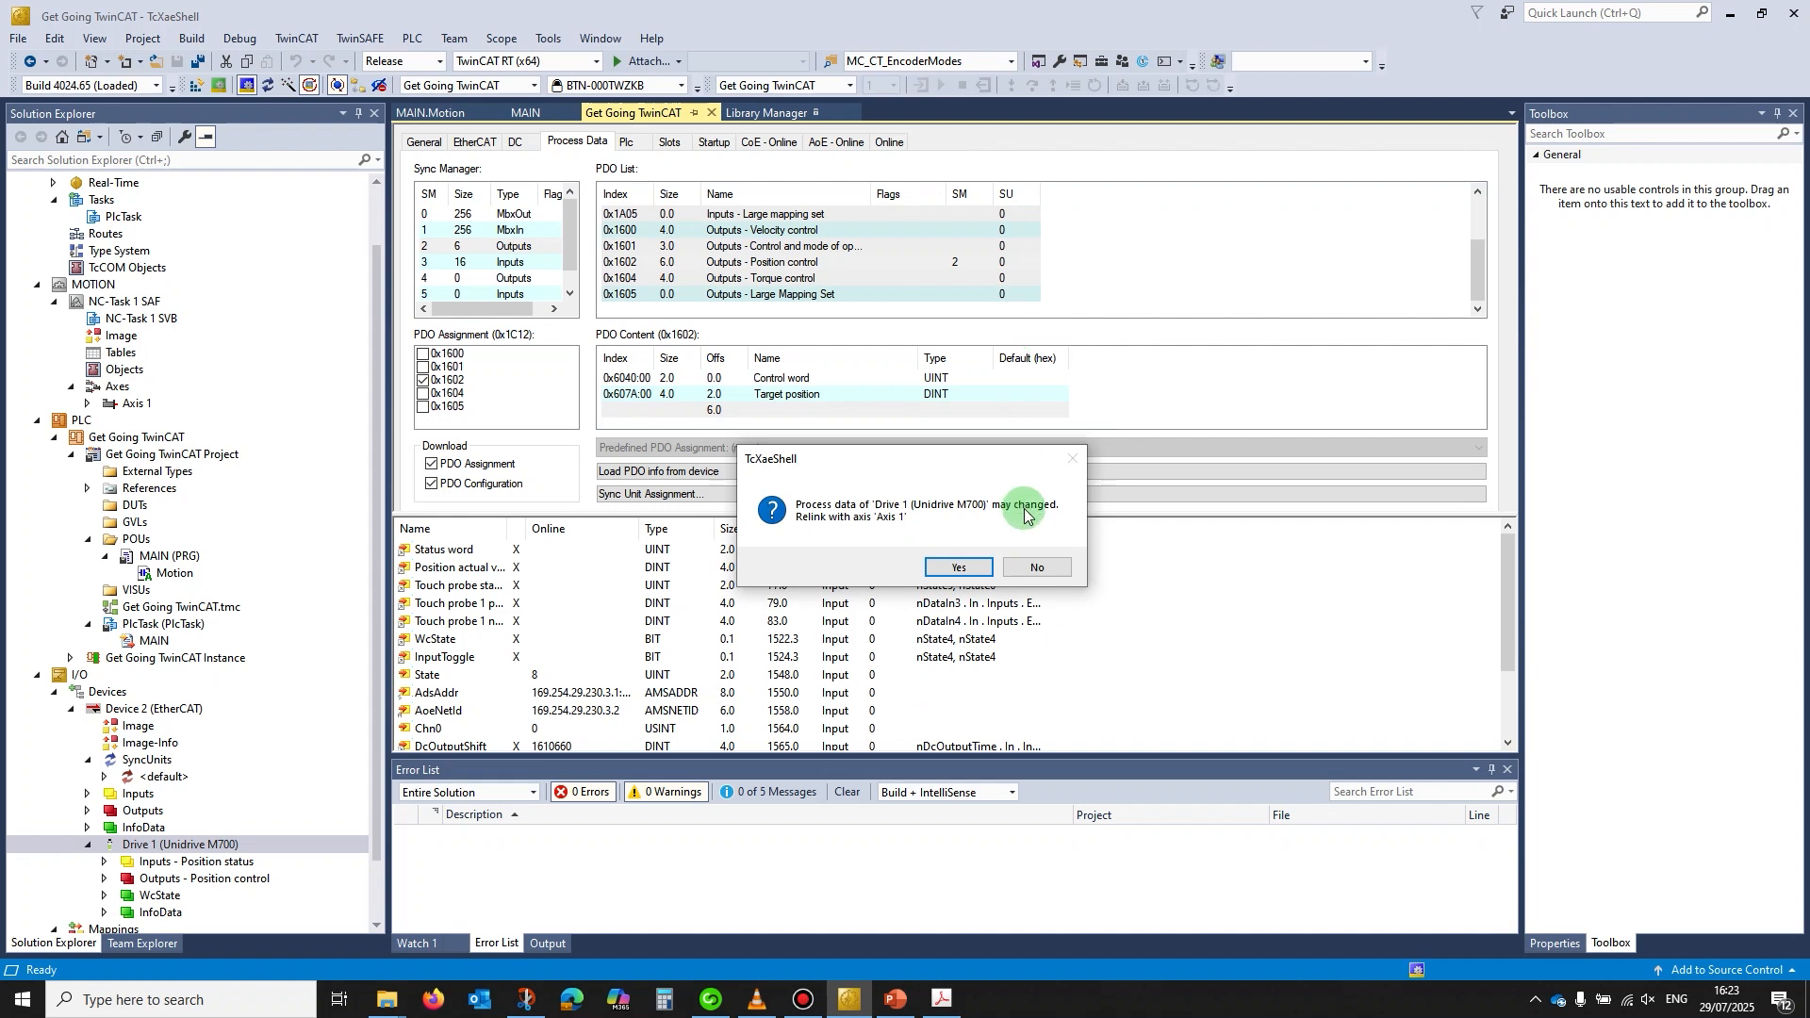
{"action": "left_click", "coordinate": [954, 568]}
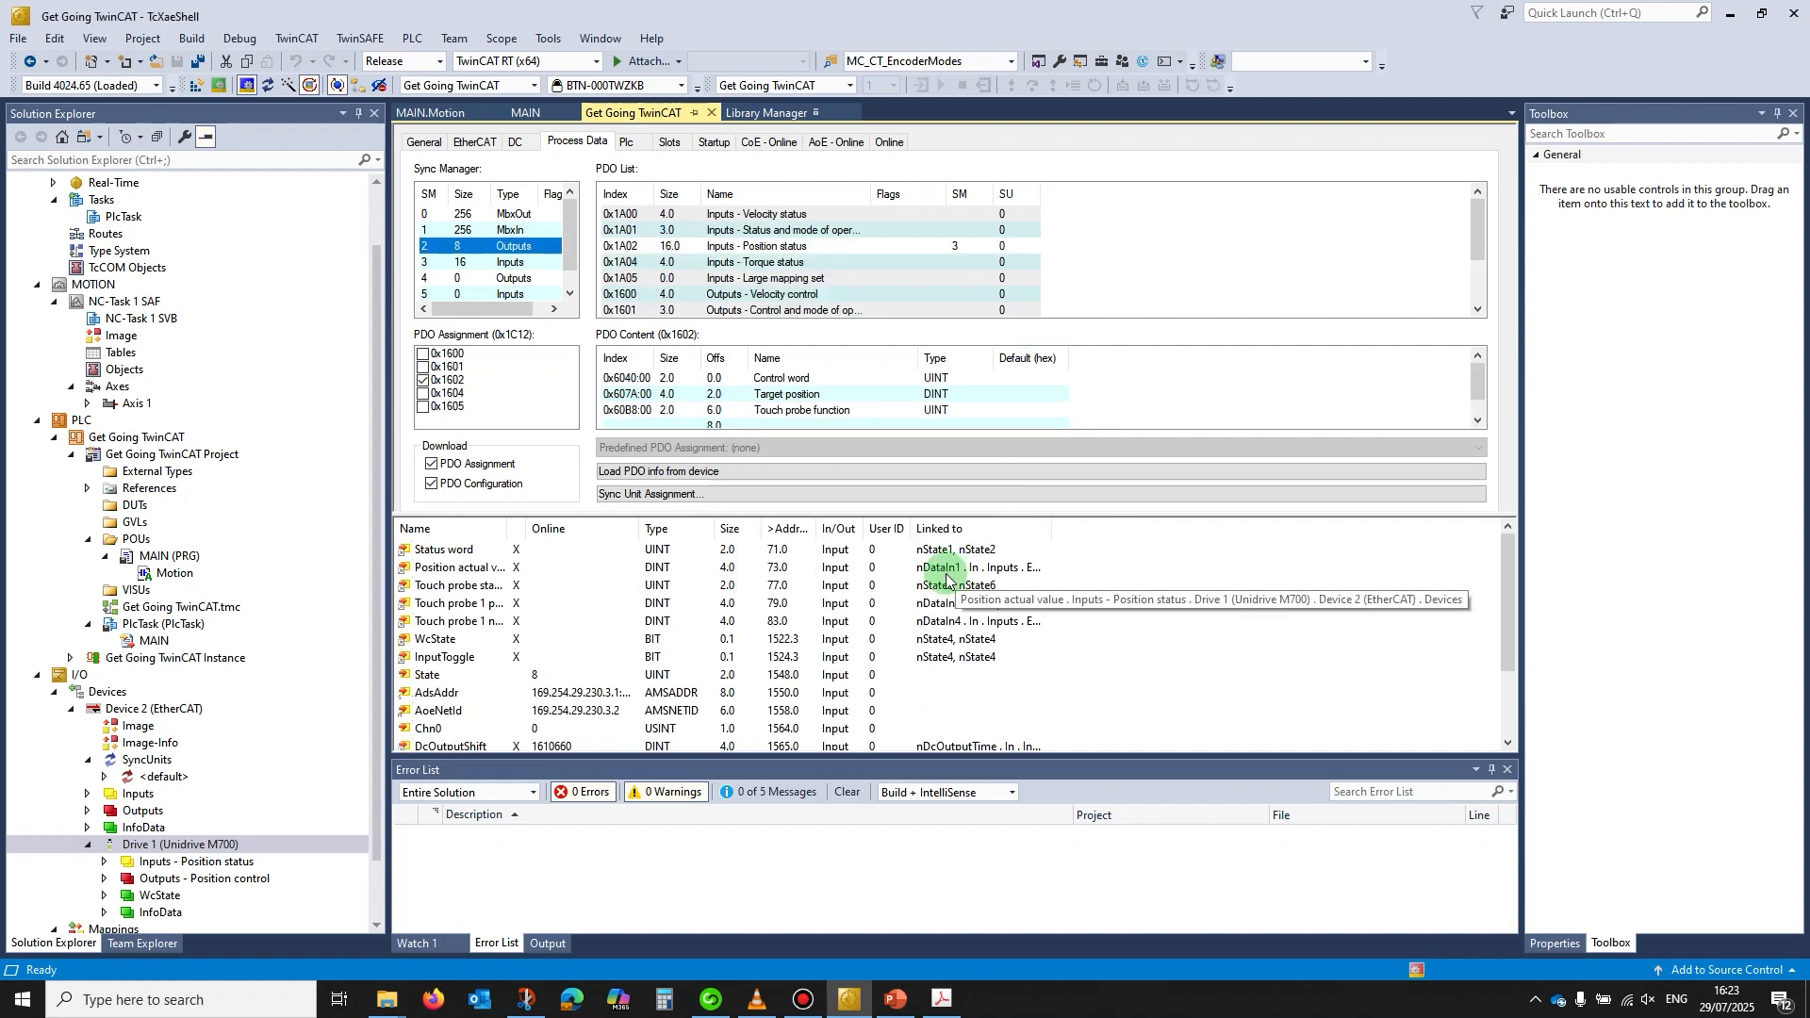
Activate the updated TwinCAT configuration and restart the system in Run Mode
{"action": "left_click", "coordinate": [195, 88]}
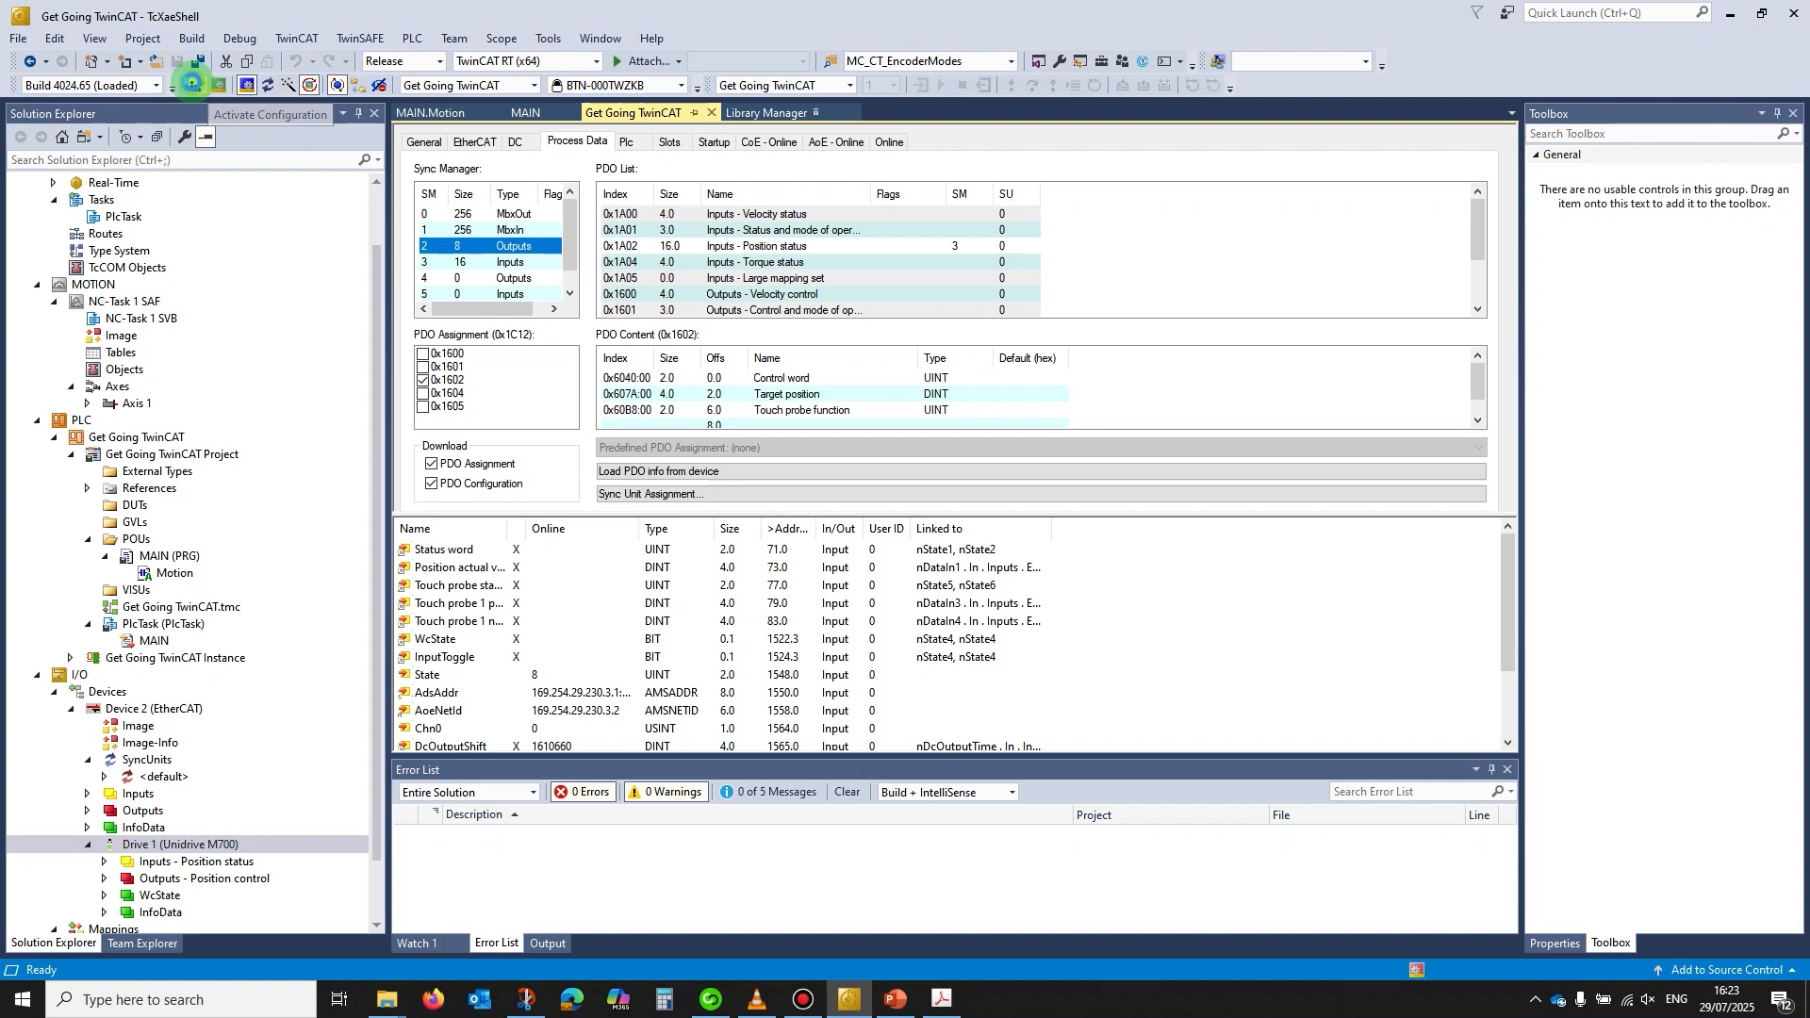
{"action": "left_click", "coordinate": [947, 549]}
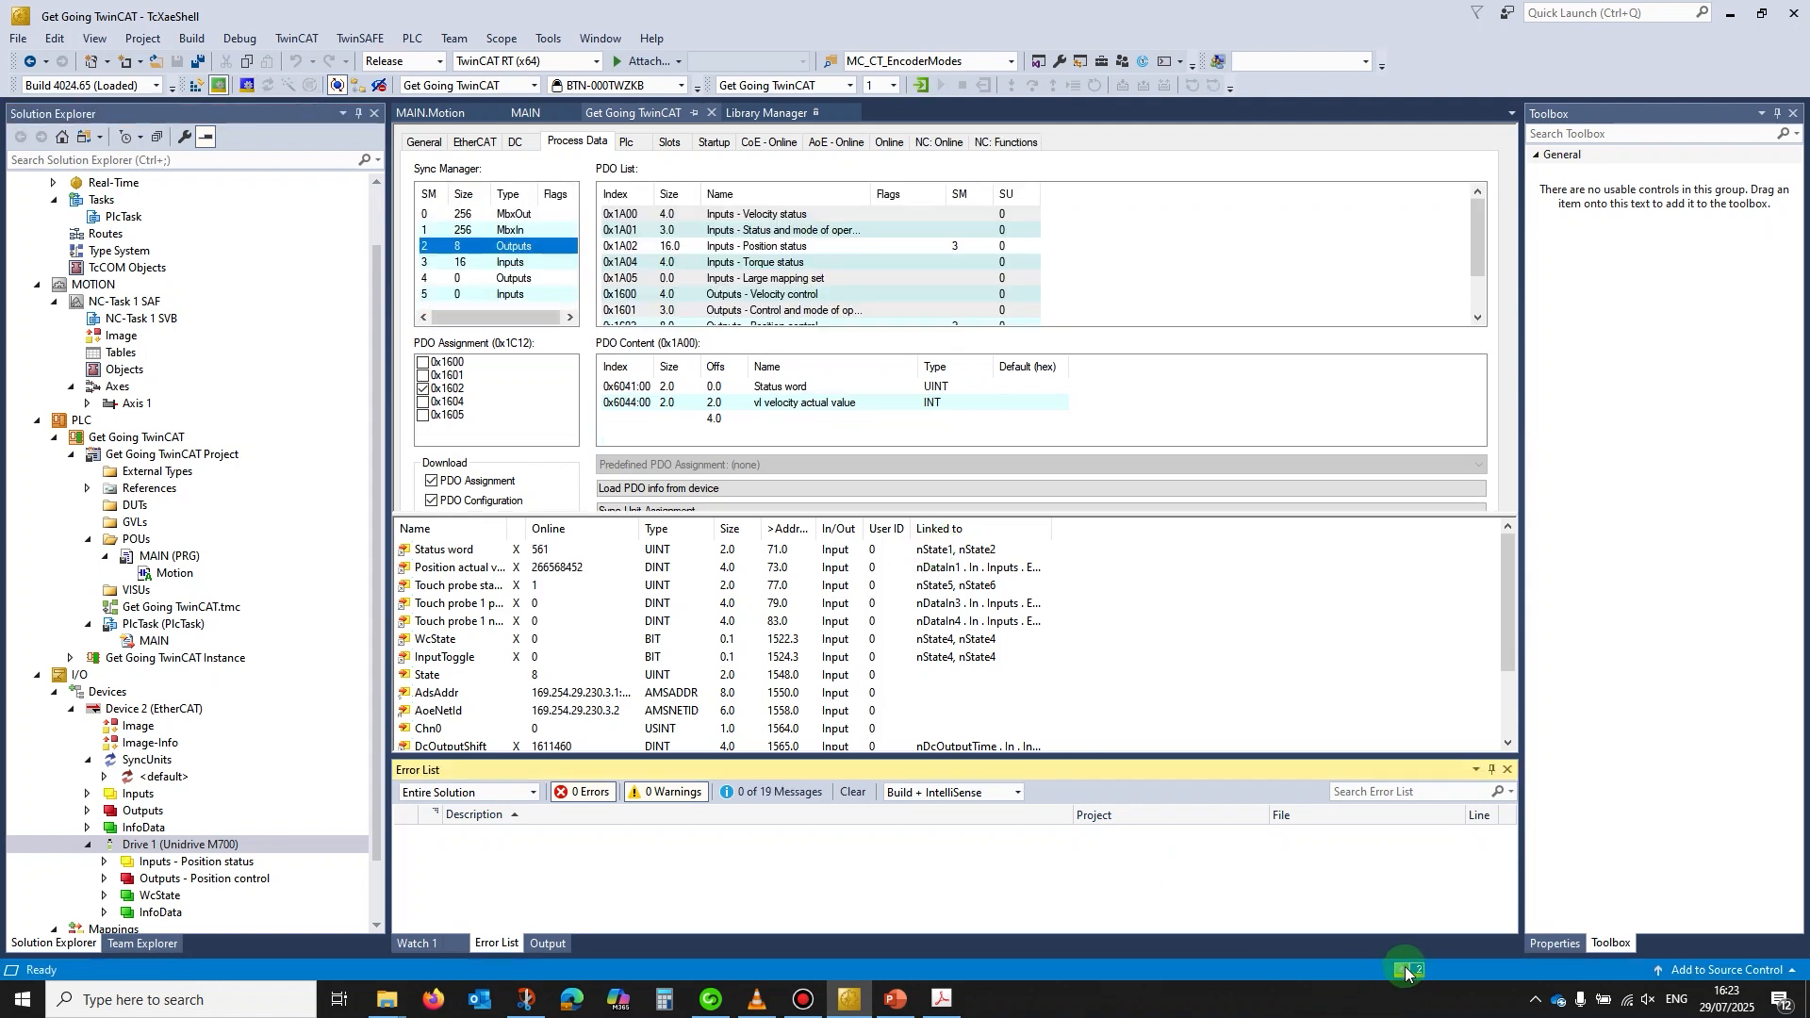
Switch to Connect and check the status details of drive 1001
{"action": "left_click", "coordinate": [709, 1002]}
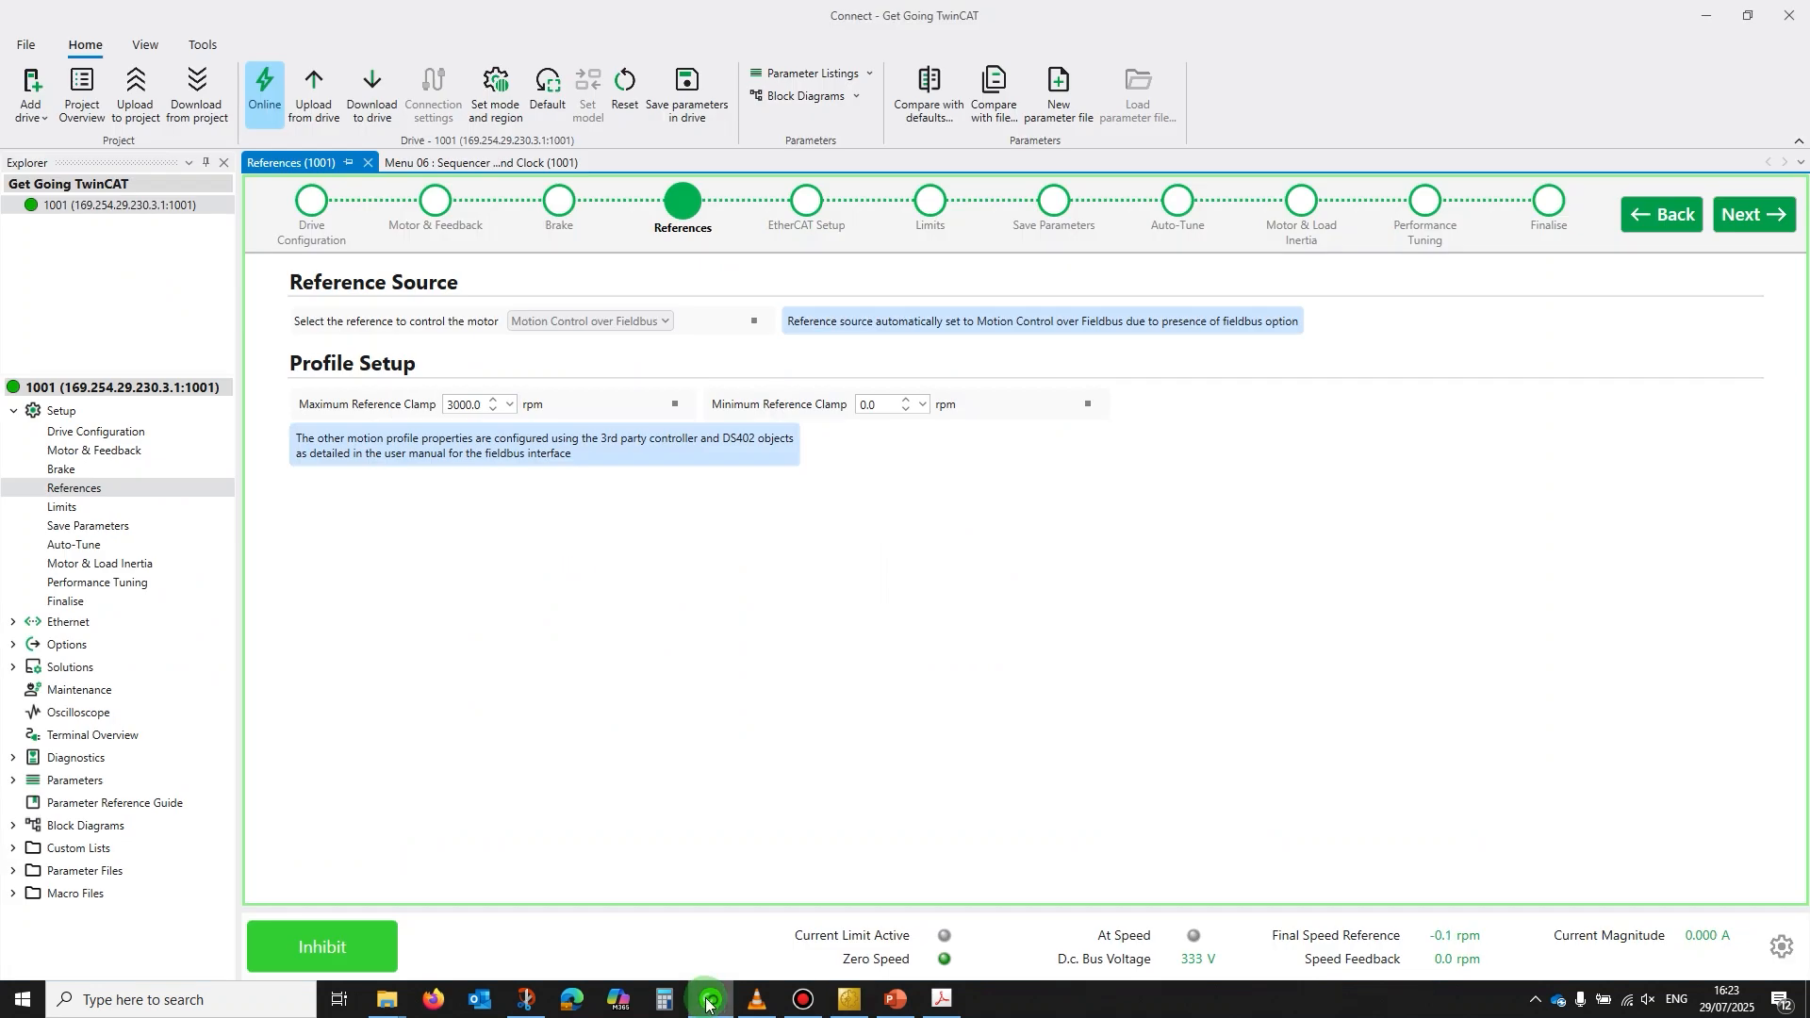
{"action": "left_click", "coordinate": [353, 946]}
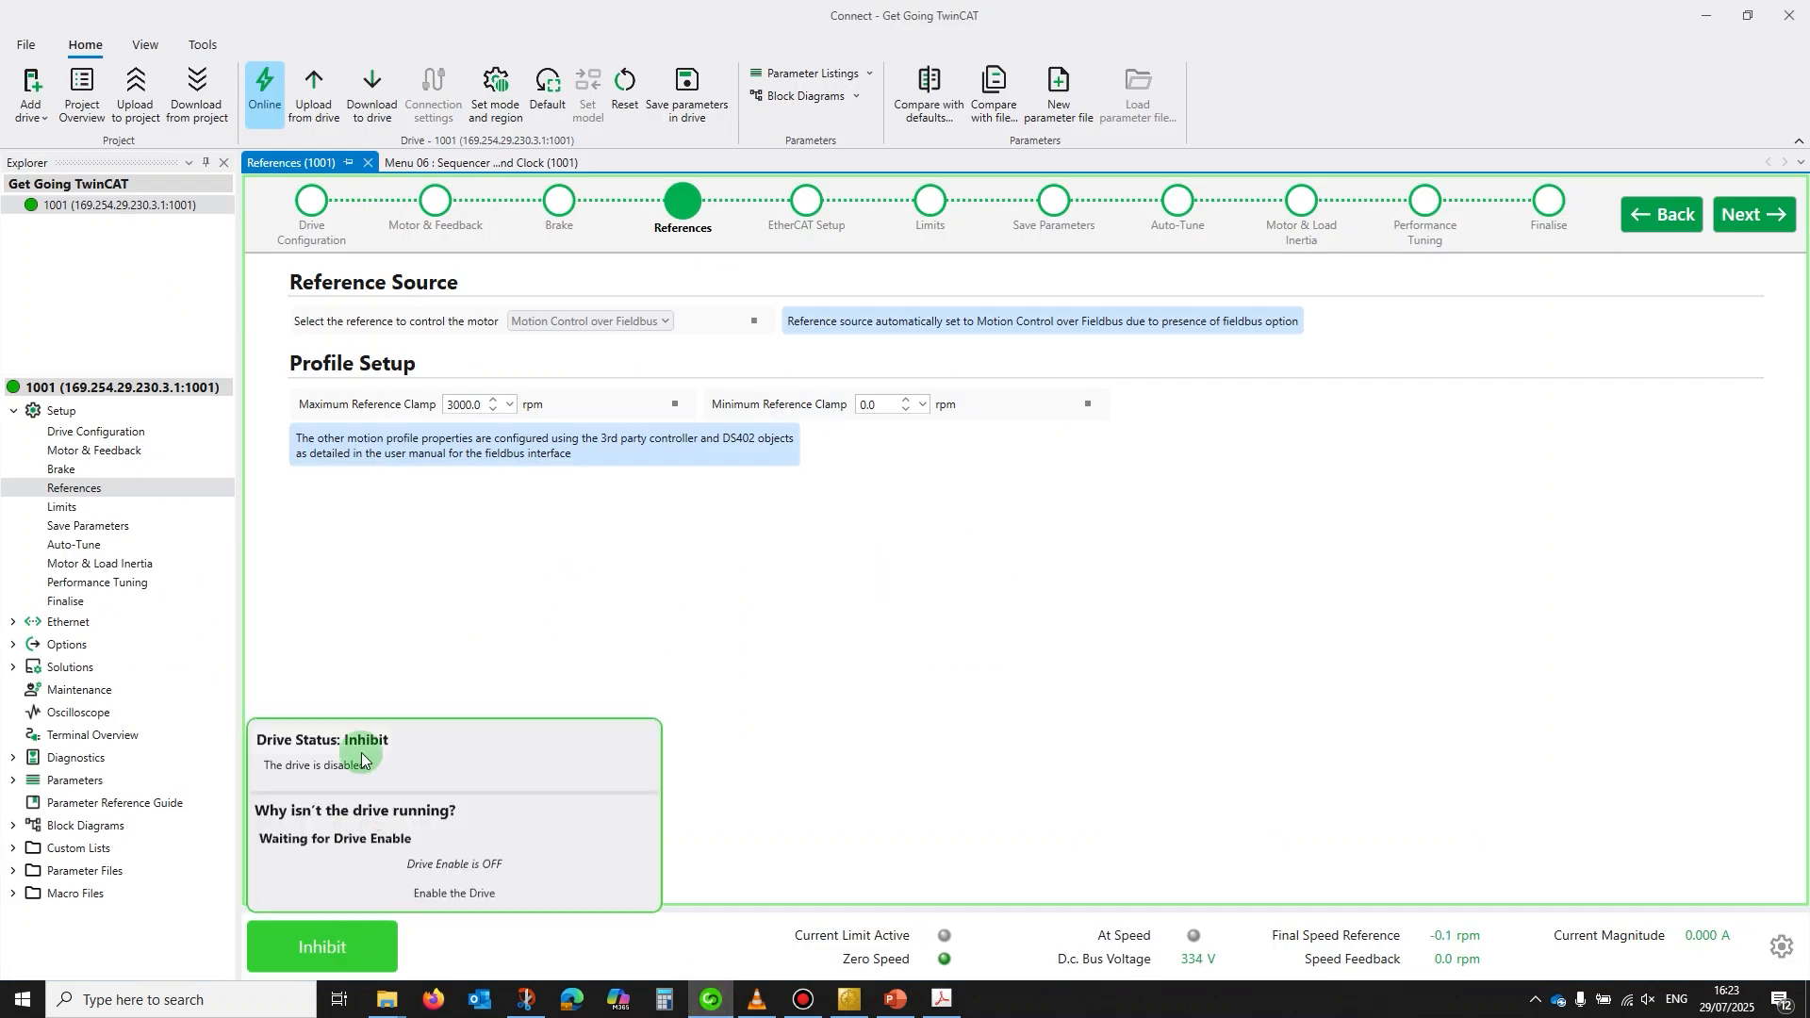
{"action": "left_click", "coordinate": [257, 78]}
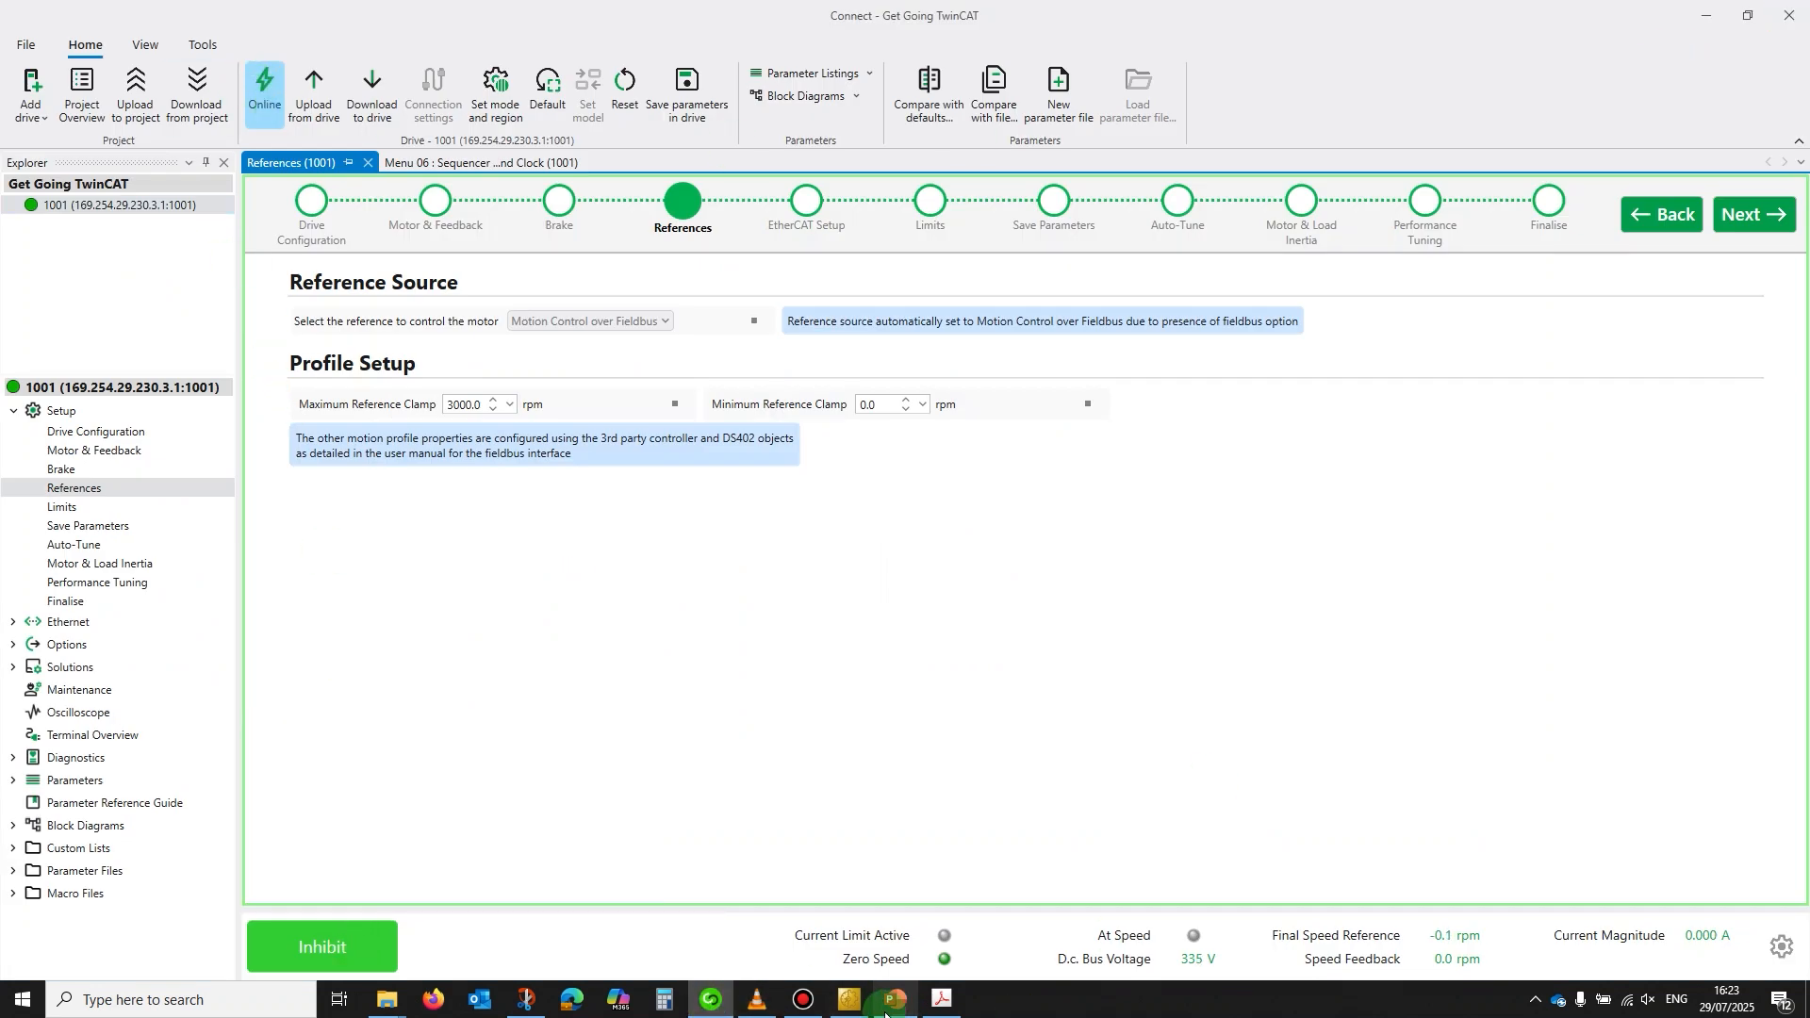
Switch back to TcXaeShell, show the MAIN.Motion action and log in to the PLC to monitor the MC_CT_PositionAxis block online
{"action": "left_click", "coordinate": [848, 1002]}
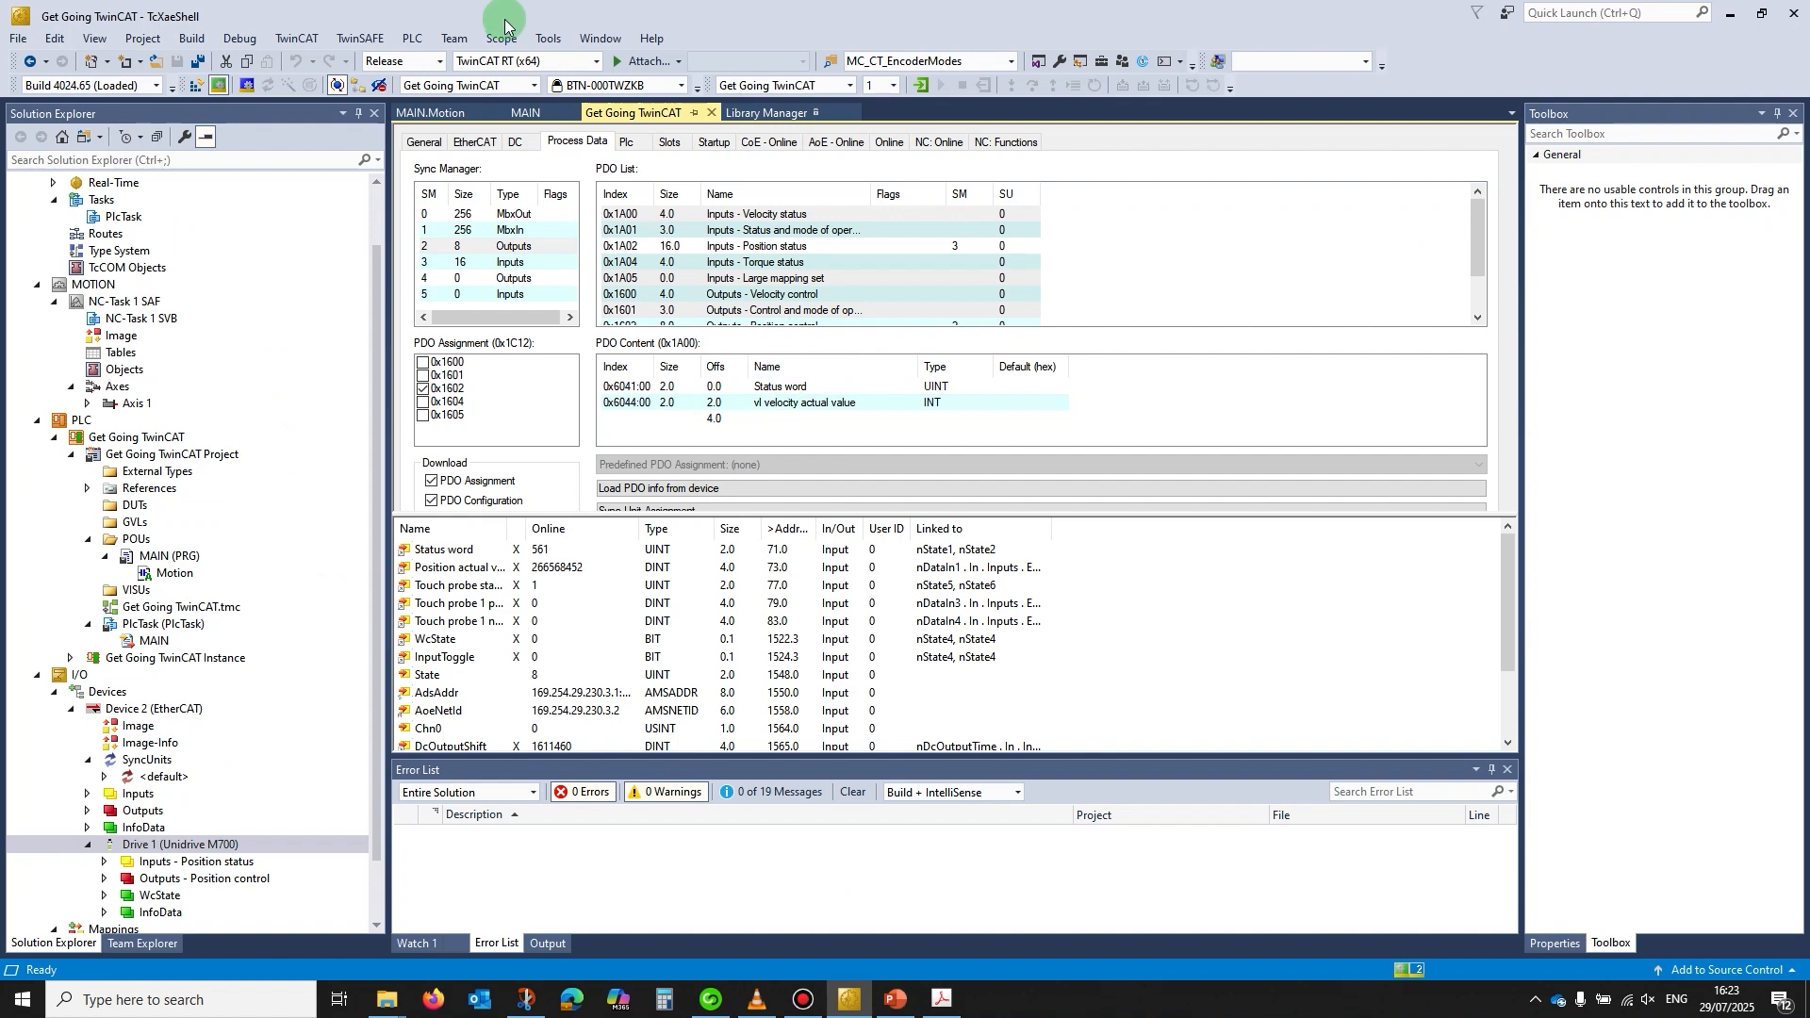
{"action": "left_click", "coordinate": [443, 115]}
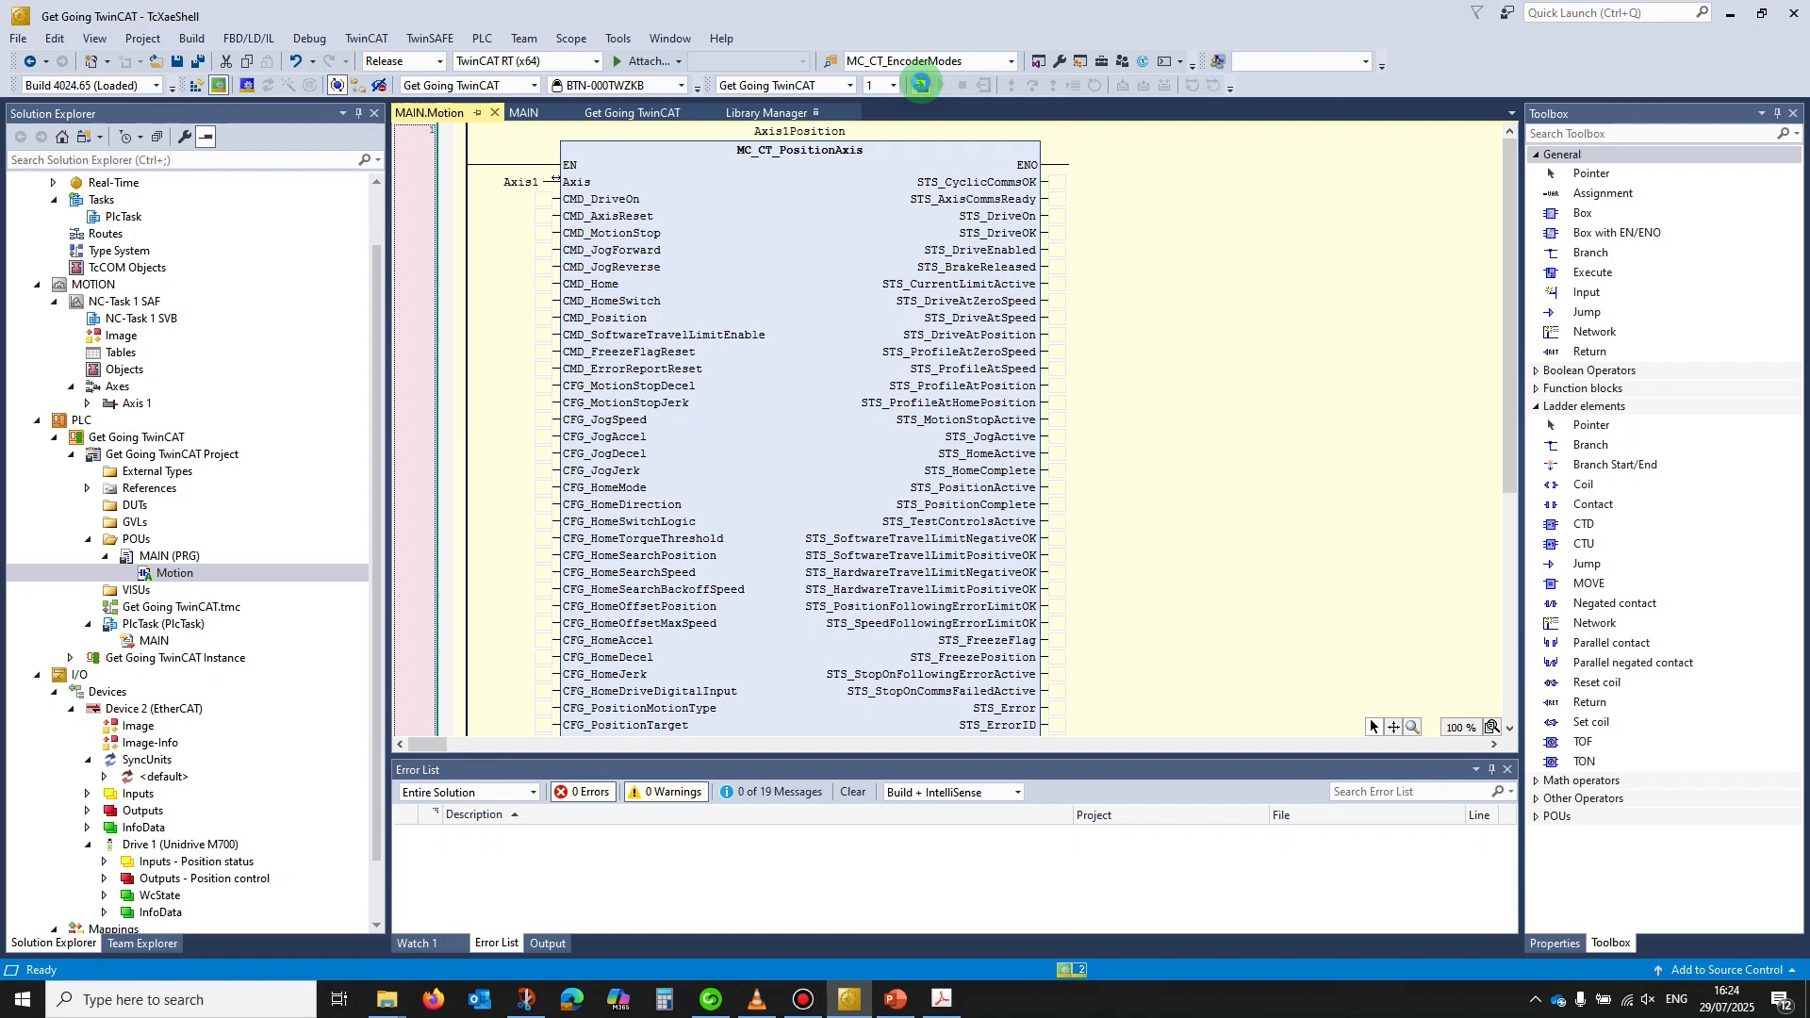
{"action": "left_click", "coordinate": [923, 84]}
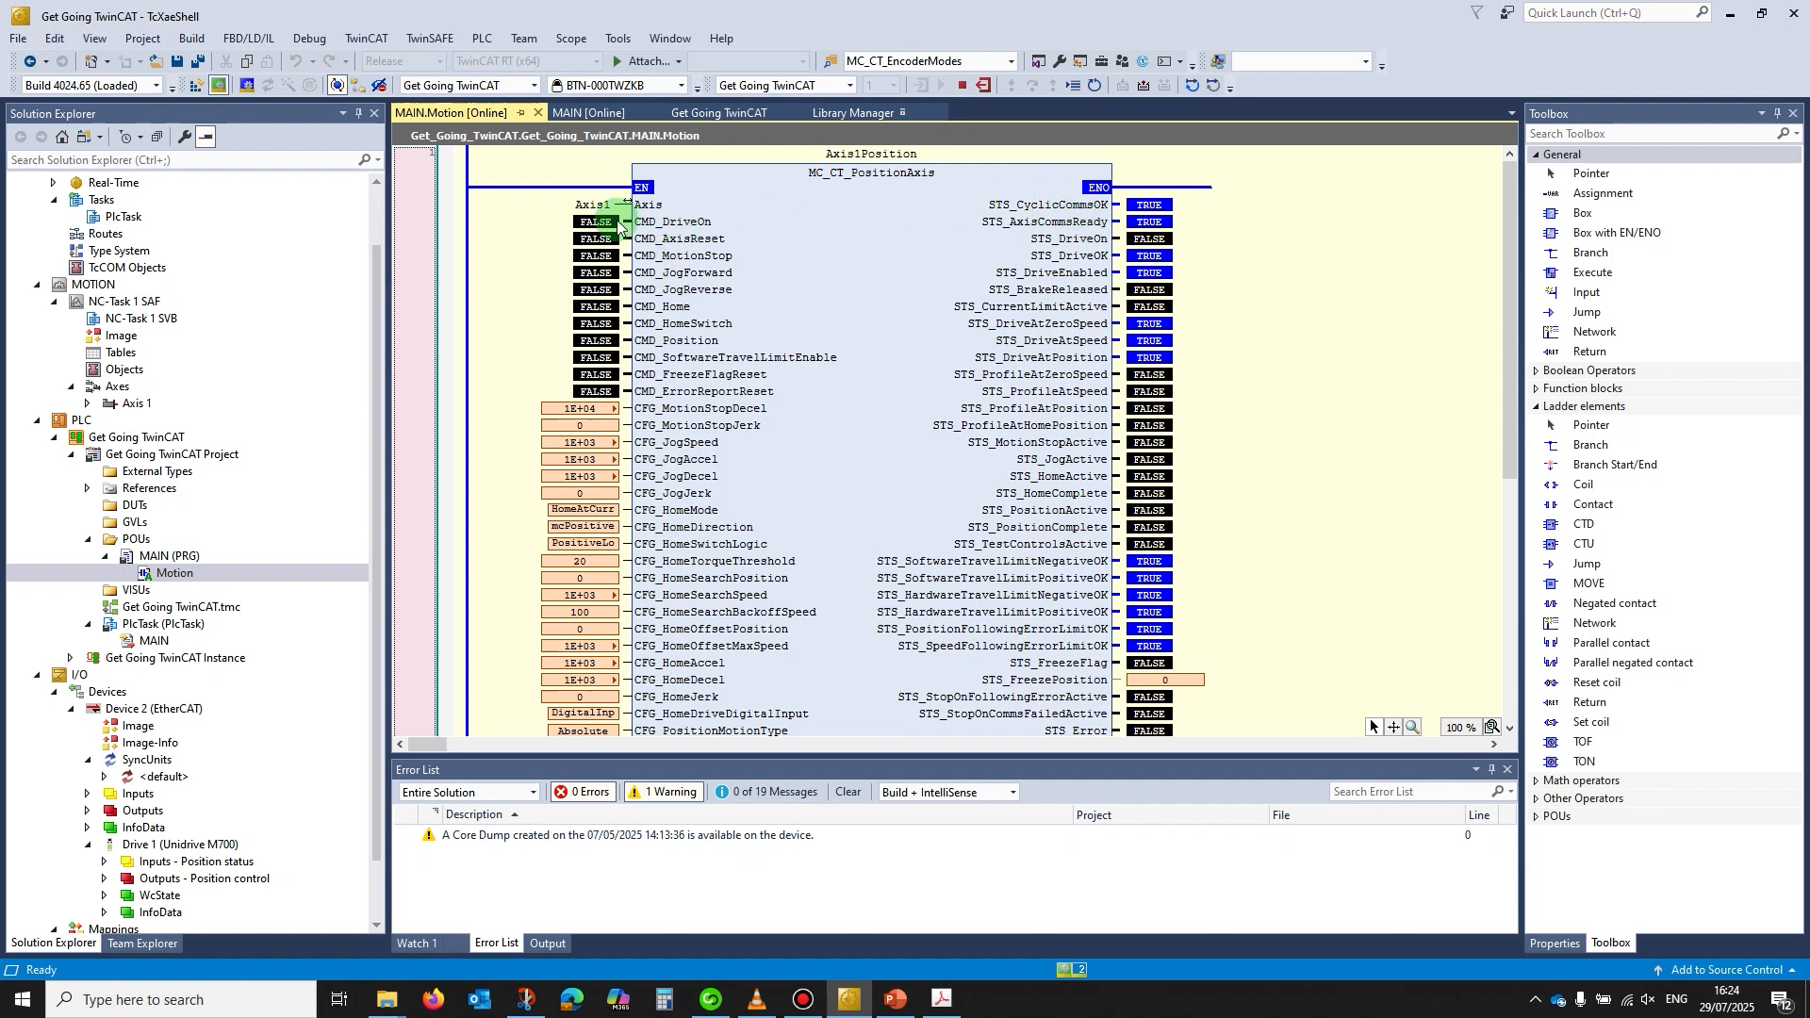
{"action": "scroll", "coordinate": [729, 349], "scroll_direction": "down", "scroll_amount": 3}
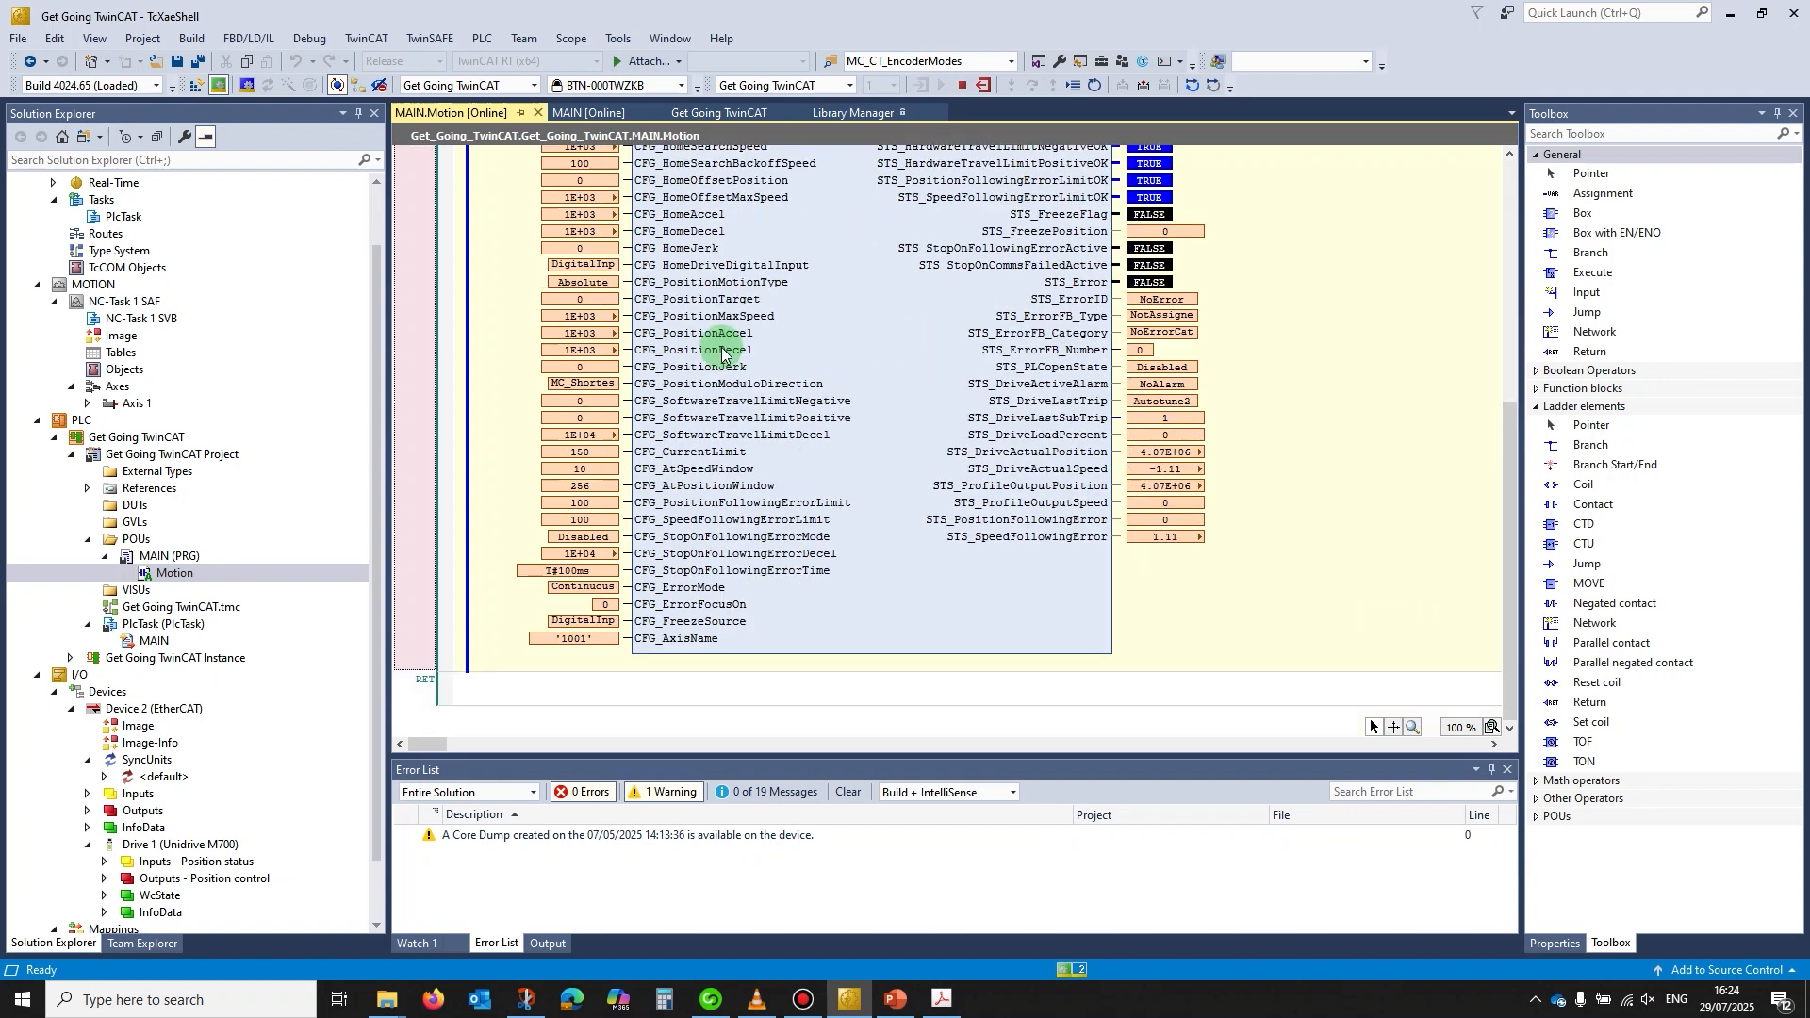
Examine the command inputs and the axis status outputs of the online MC_CT_PositionAxis block
{"action": "scroll", "coordinate": [726, 351], "scroll_direction": "up", "scroll_amount": 3}
{"action": "mouse_move", "coordinate": [724, 351]}
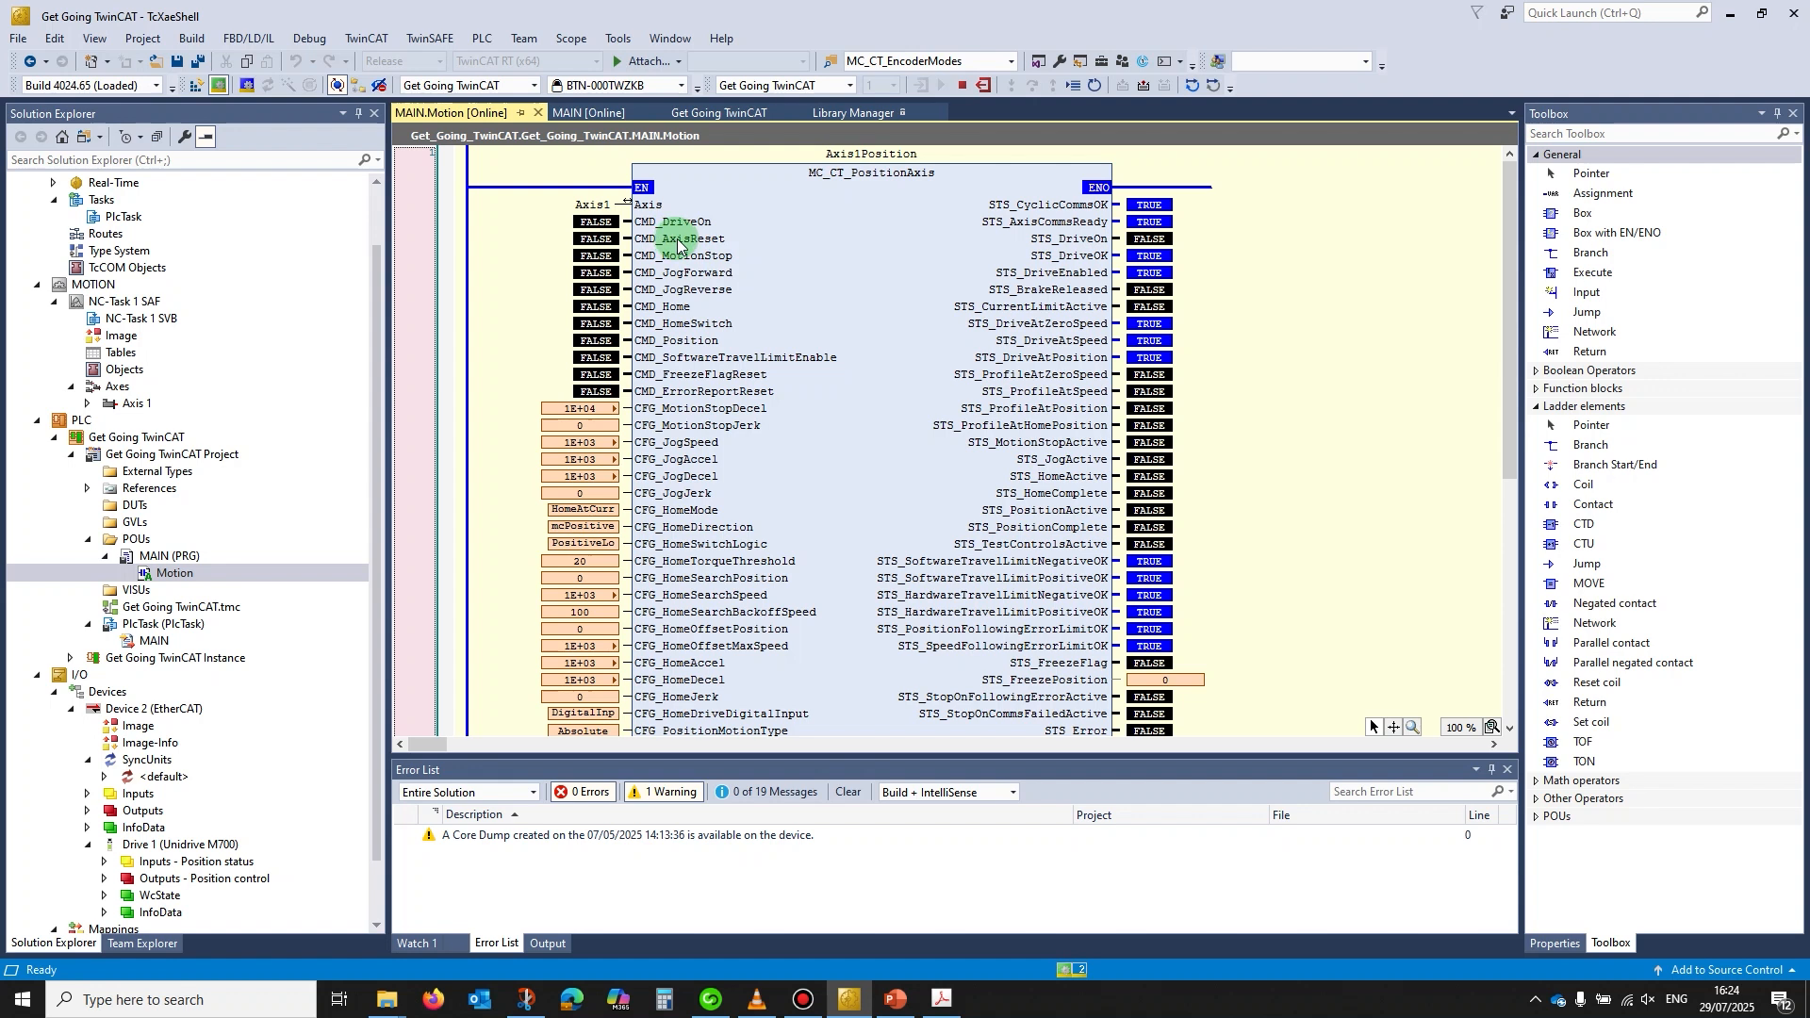
{"action": "mouse_move", "coordinate": [677, 245]}
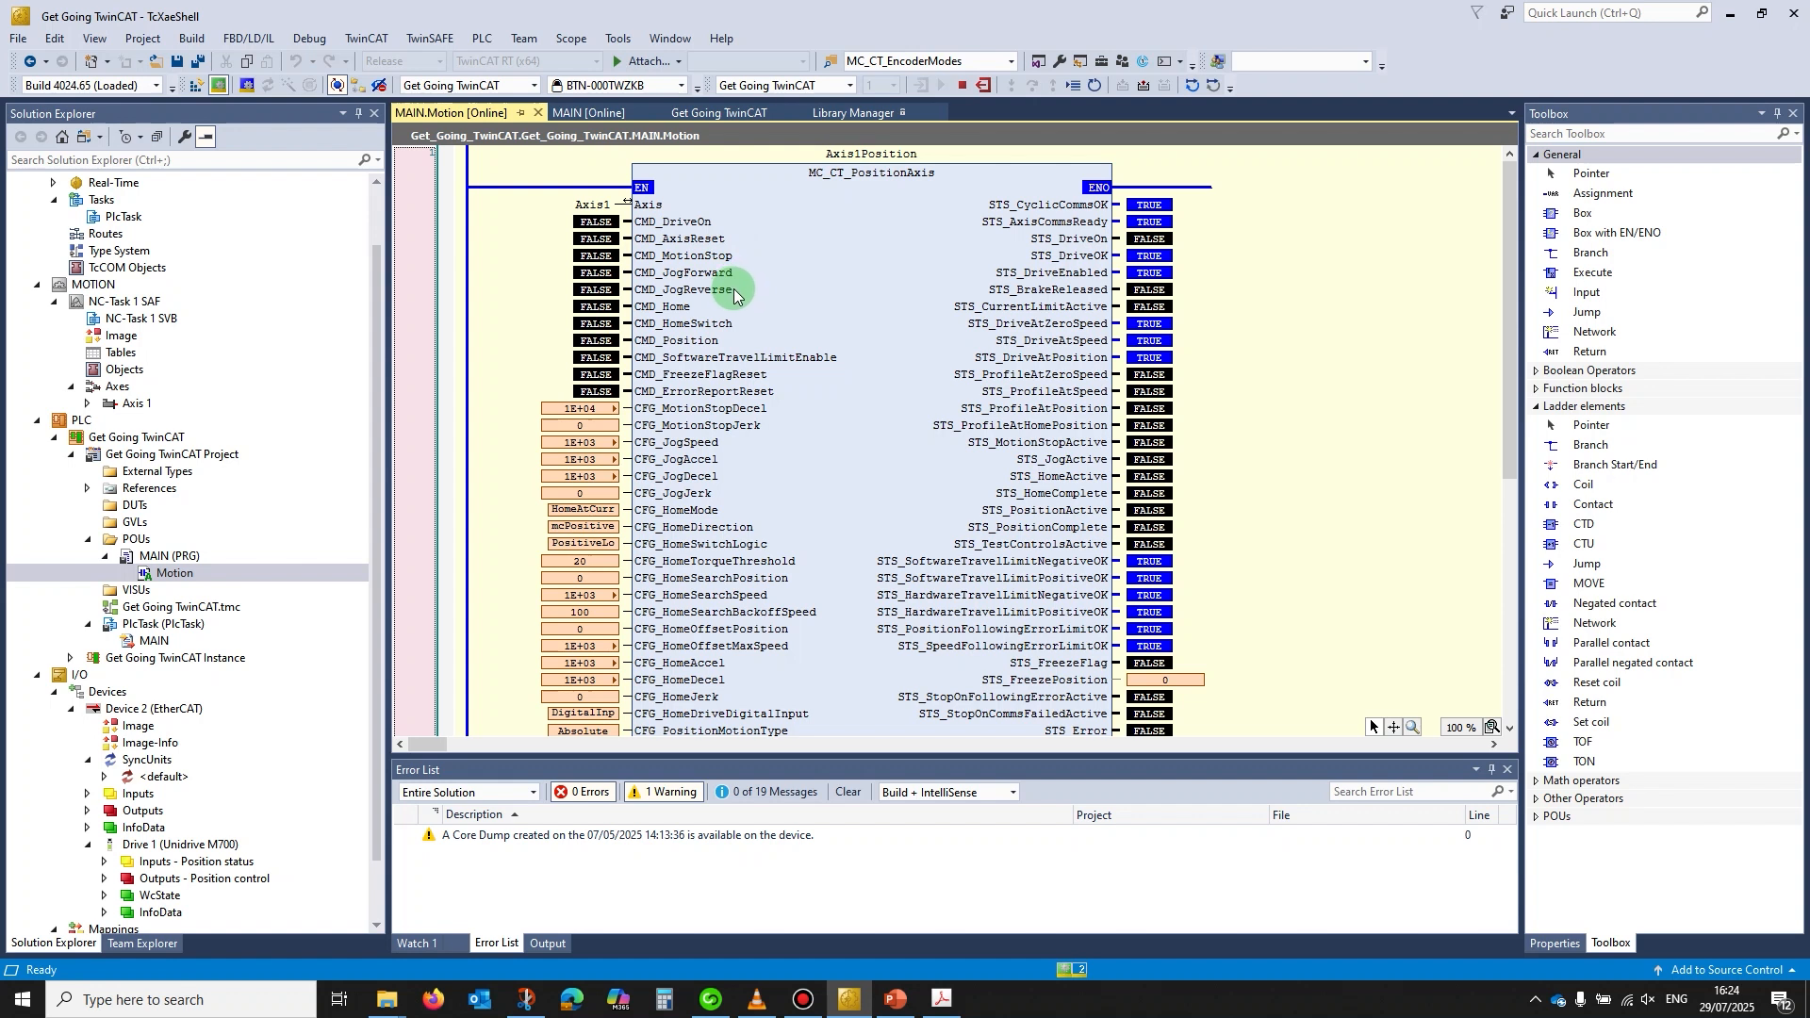
{"action": "mouse_move", "coordinate": [737, 296]}
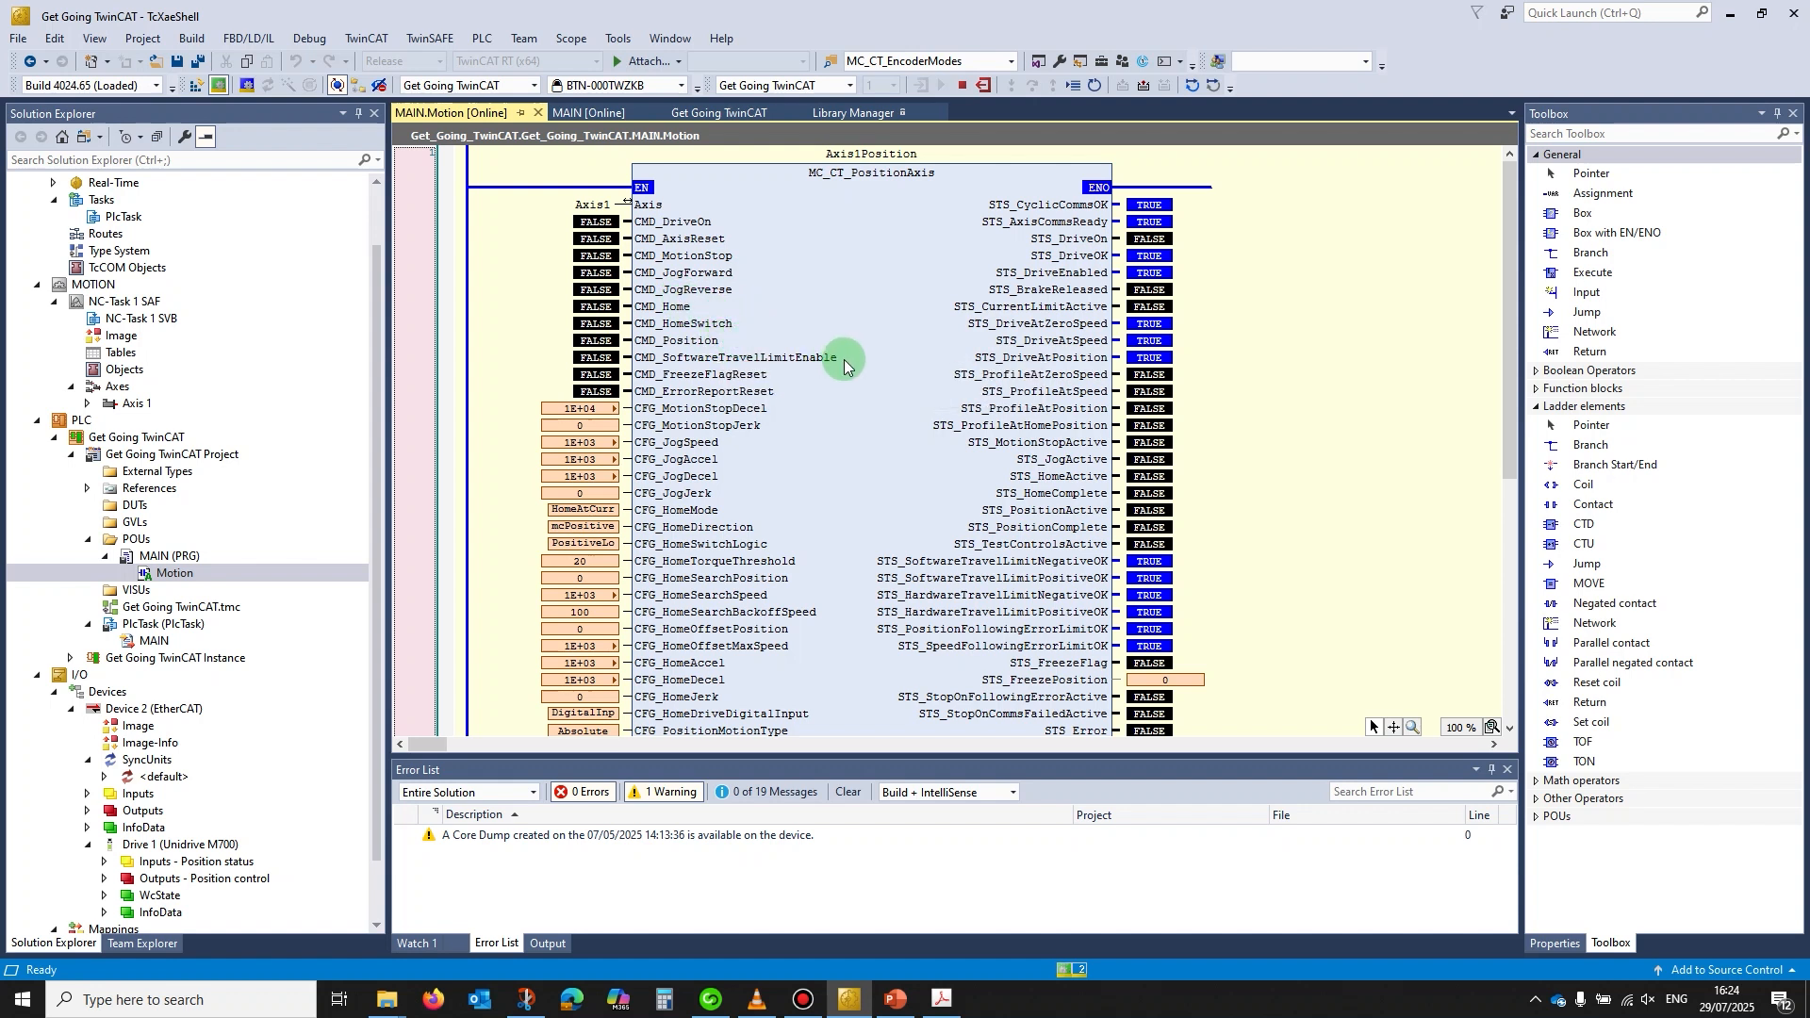
{"action": "mouse_move", "coordinate": [841, 366]}
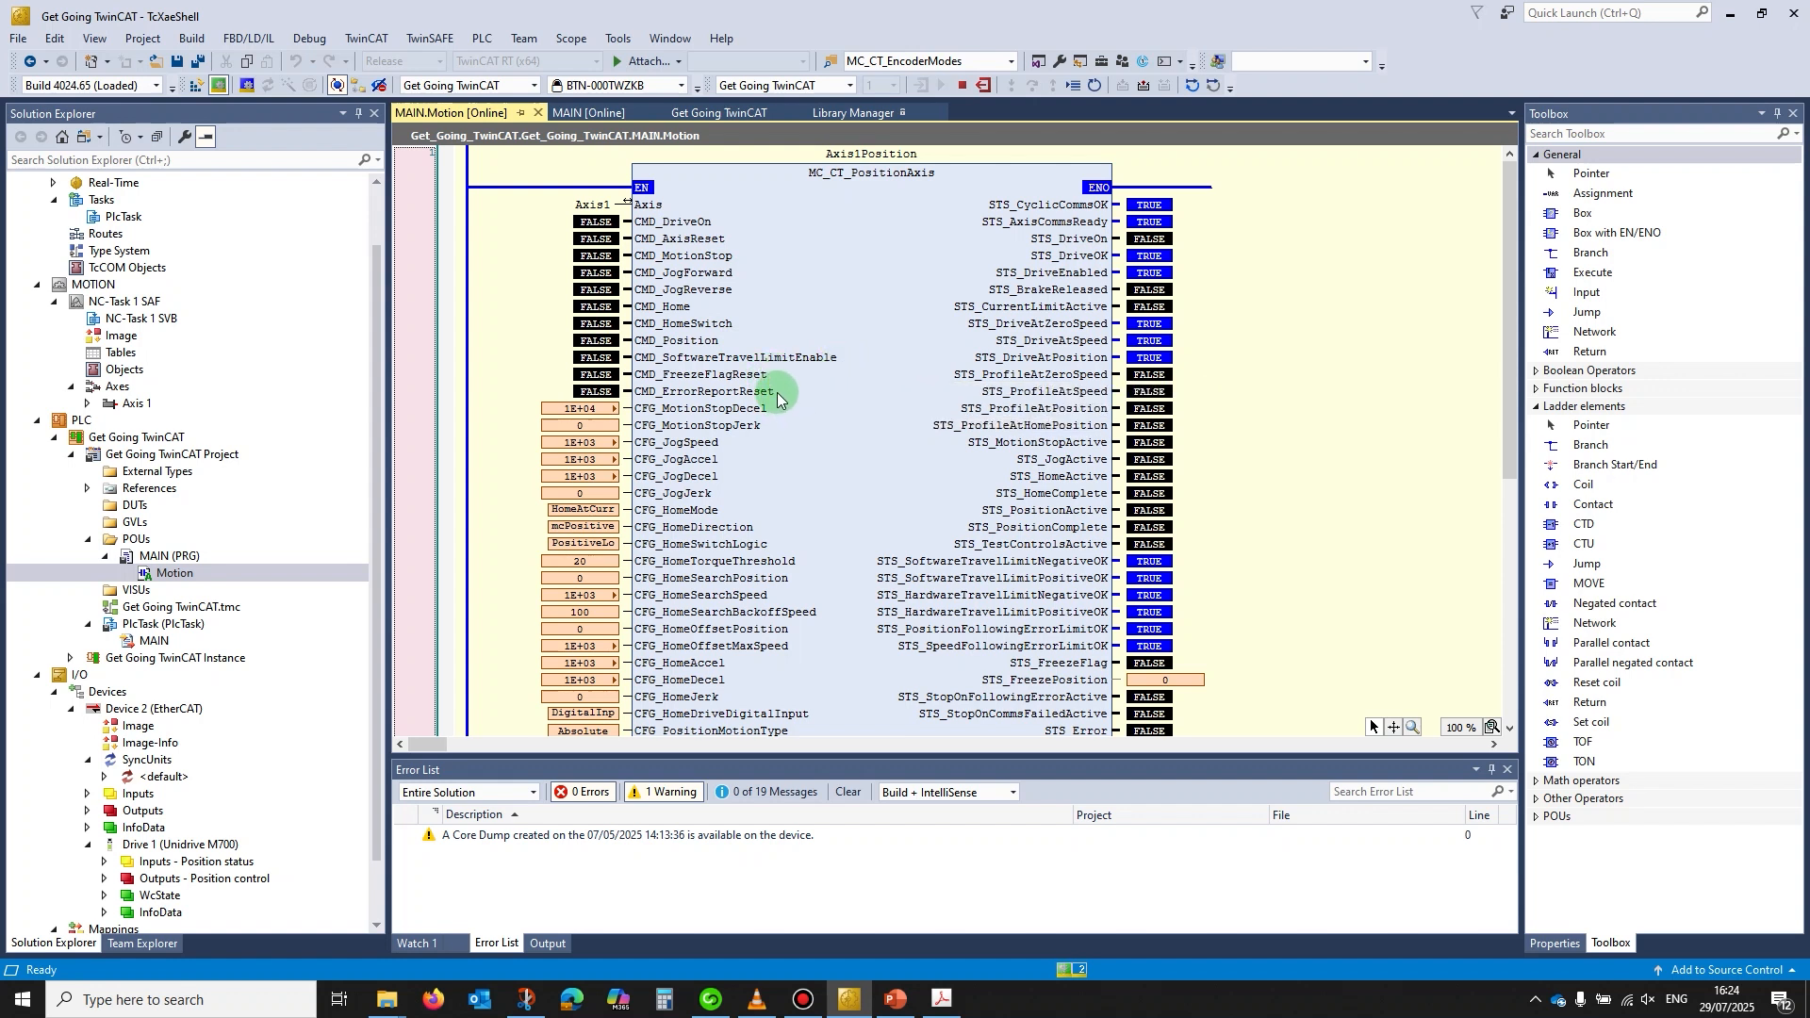
{"action": "mouse_move", "coordinate": [777, 390]}
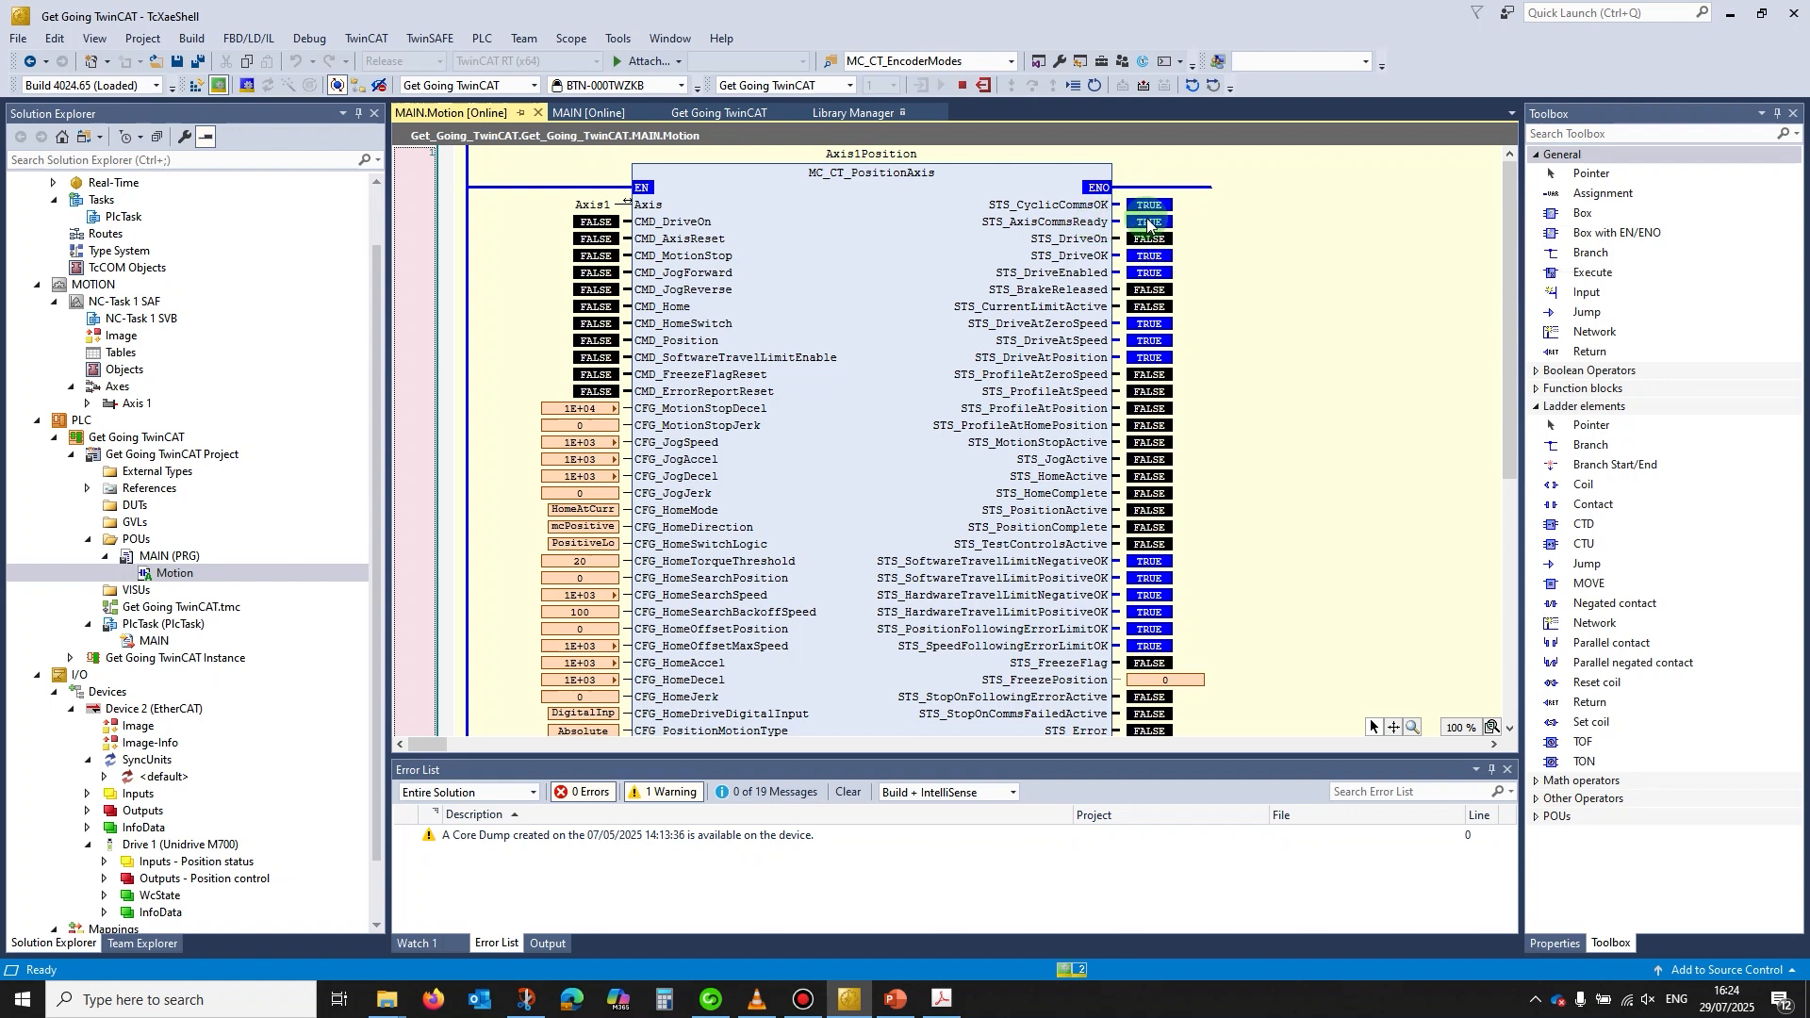
{"action": "mouse_move", "coordinate": [1153, 225]}
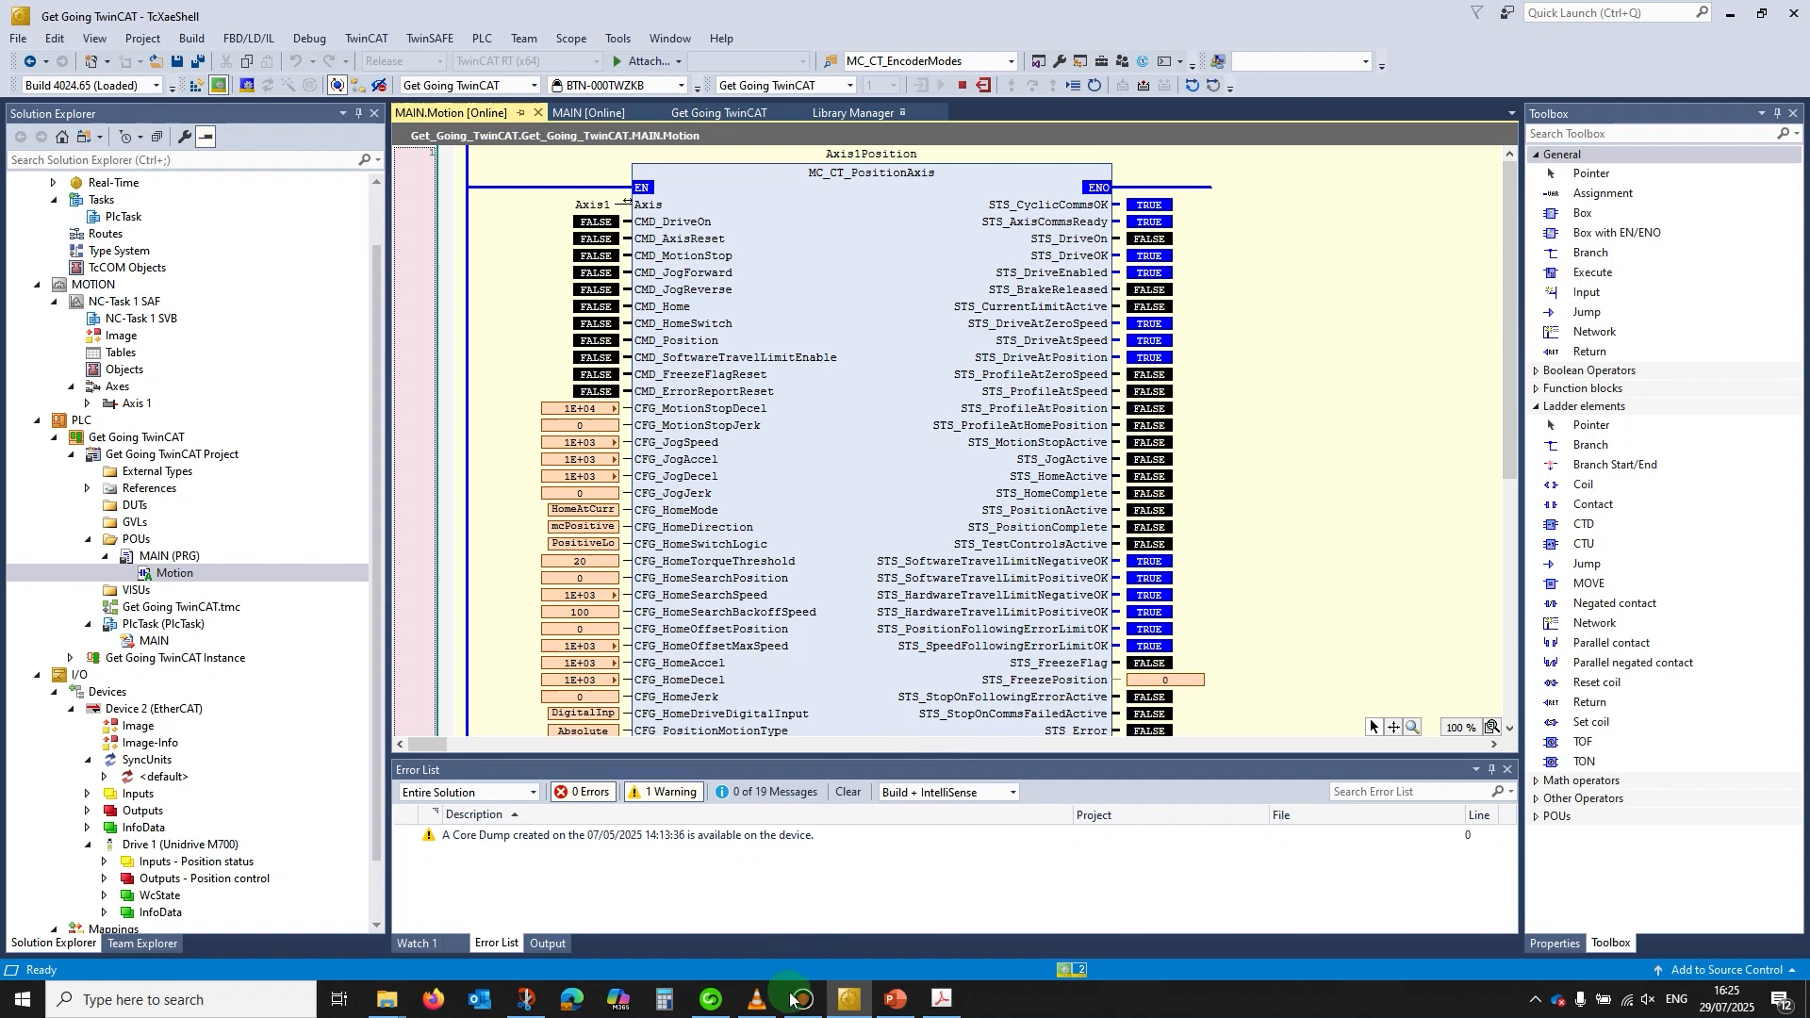
Switch to Connect to check why drive 1001 is not running, and return to TcXaeShell
{"action": "left_click", "coordinate": [710, 1002]}
{"action": "mouse_move", "coordinate": [309, 947]}
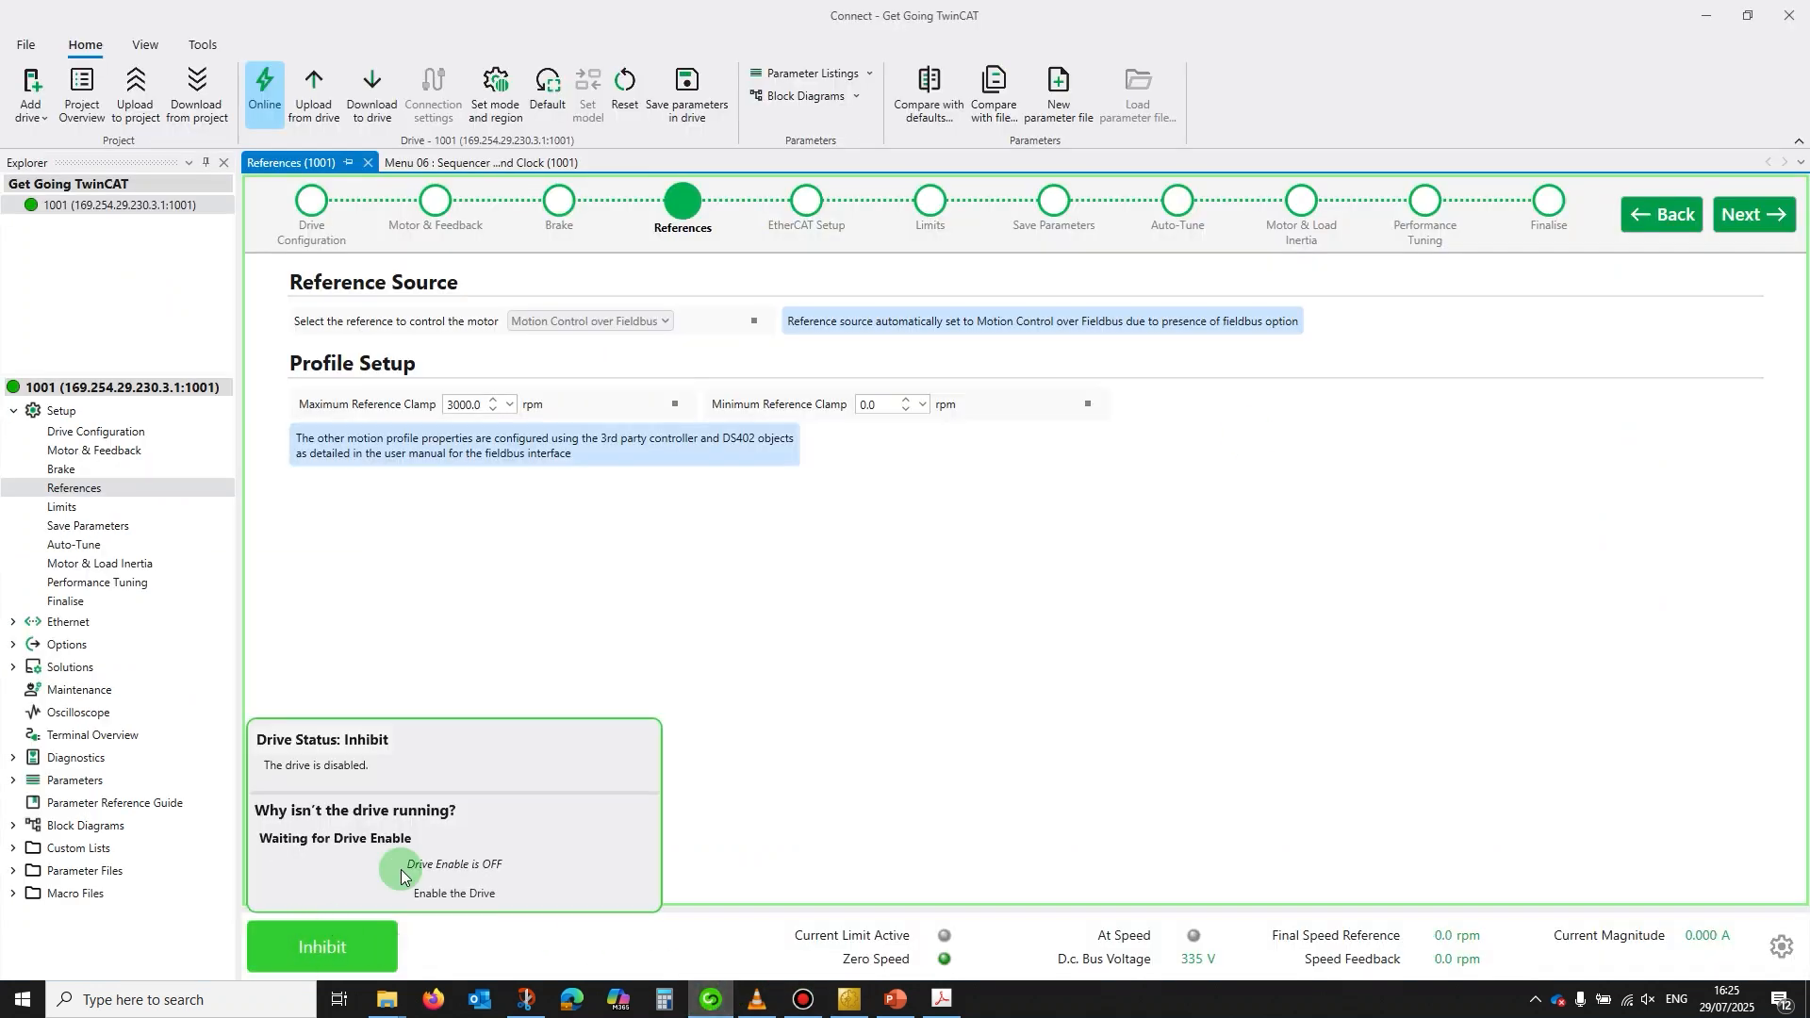
{"action": "left_click", "coordinate": [848, 1002]}
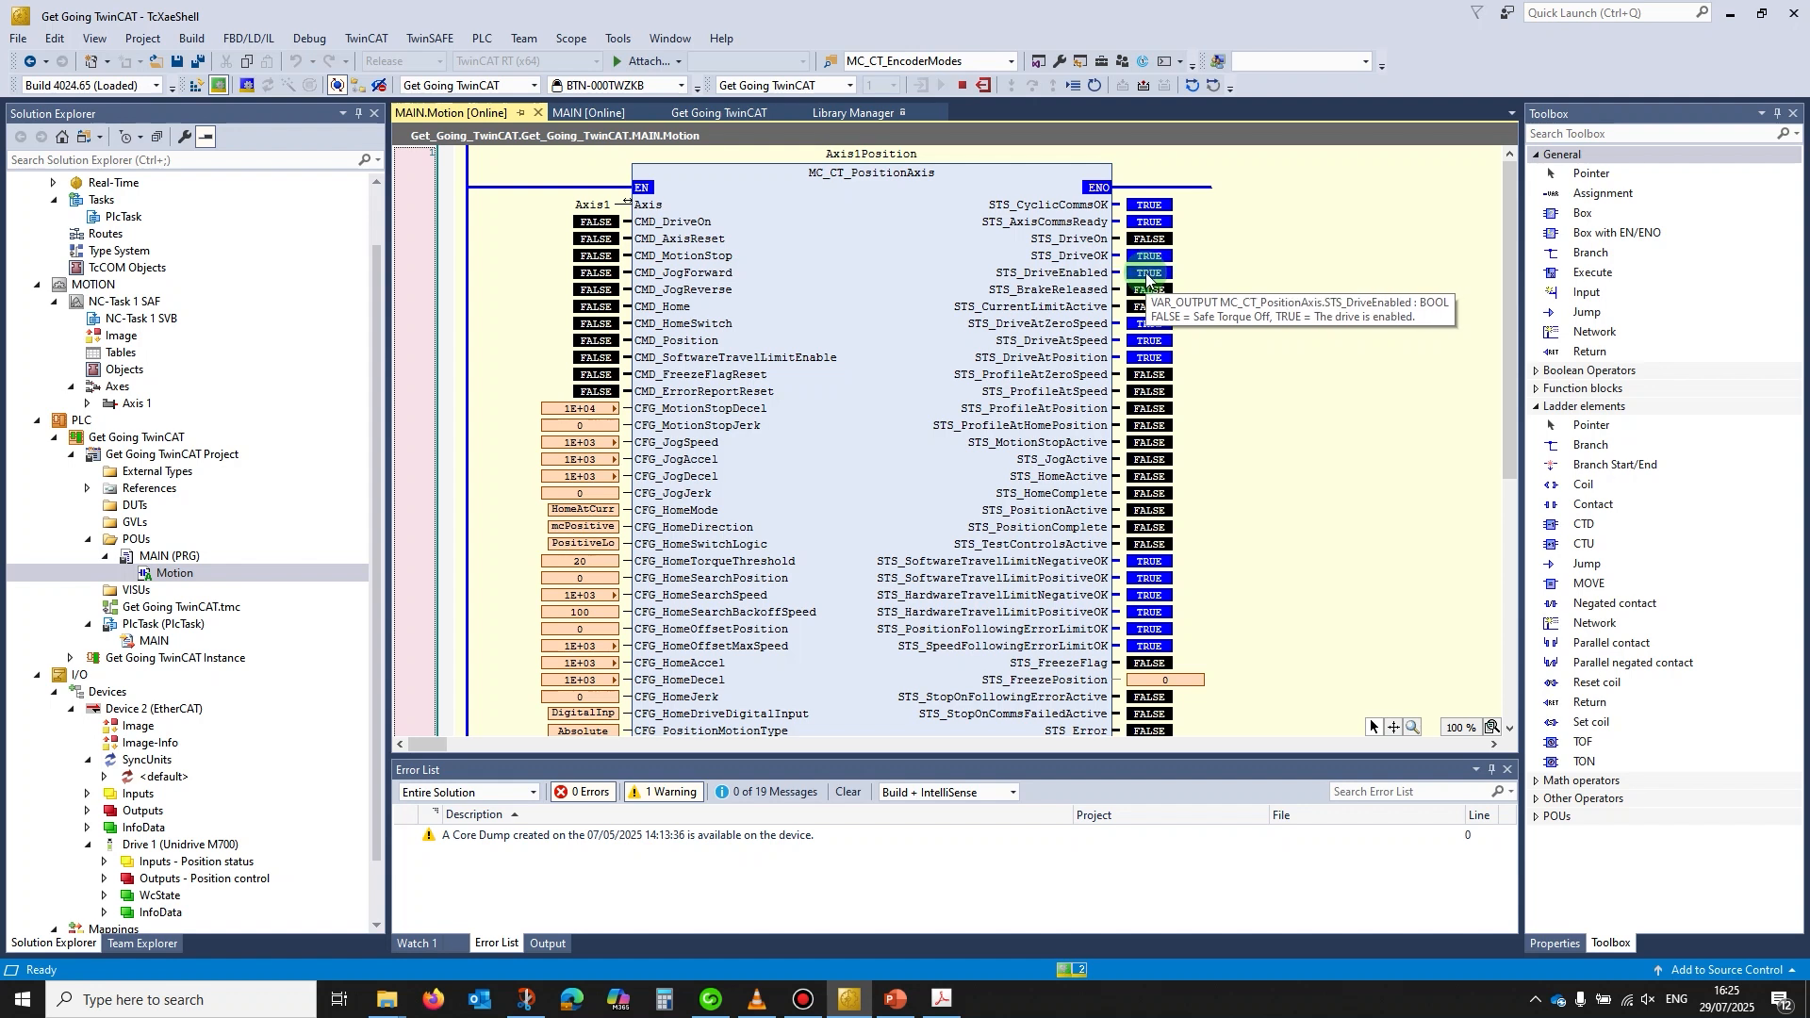
Write TRUE to CMD_DriveOn on the MC_CT_PositionAxis block to run the drive
{"action": "double_click", "coordinate": [596, 224]}
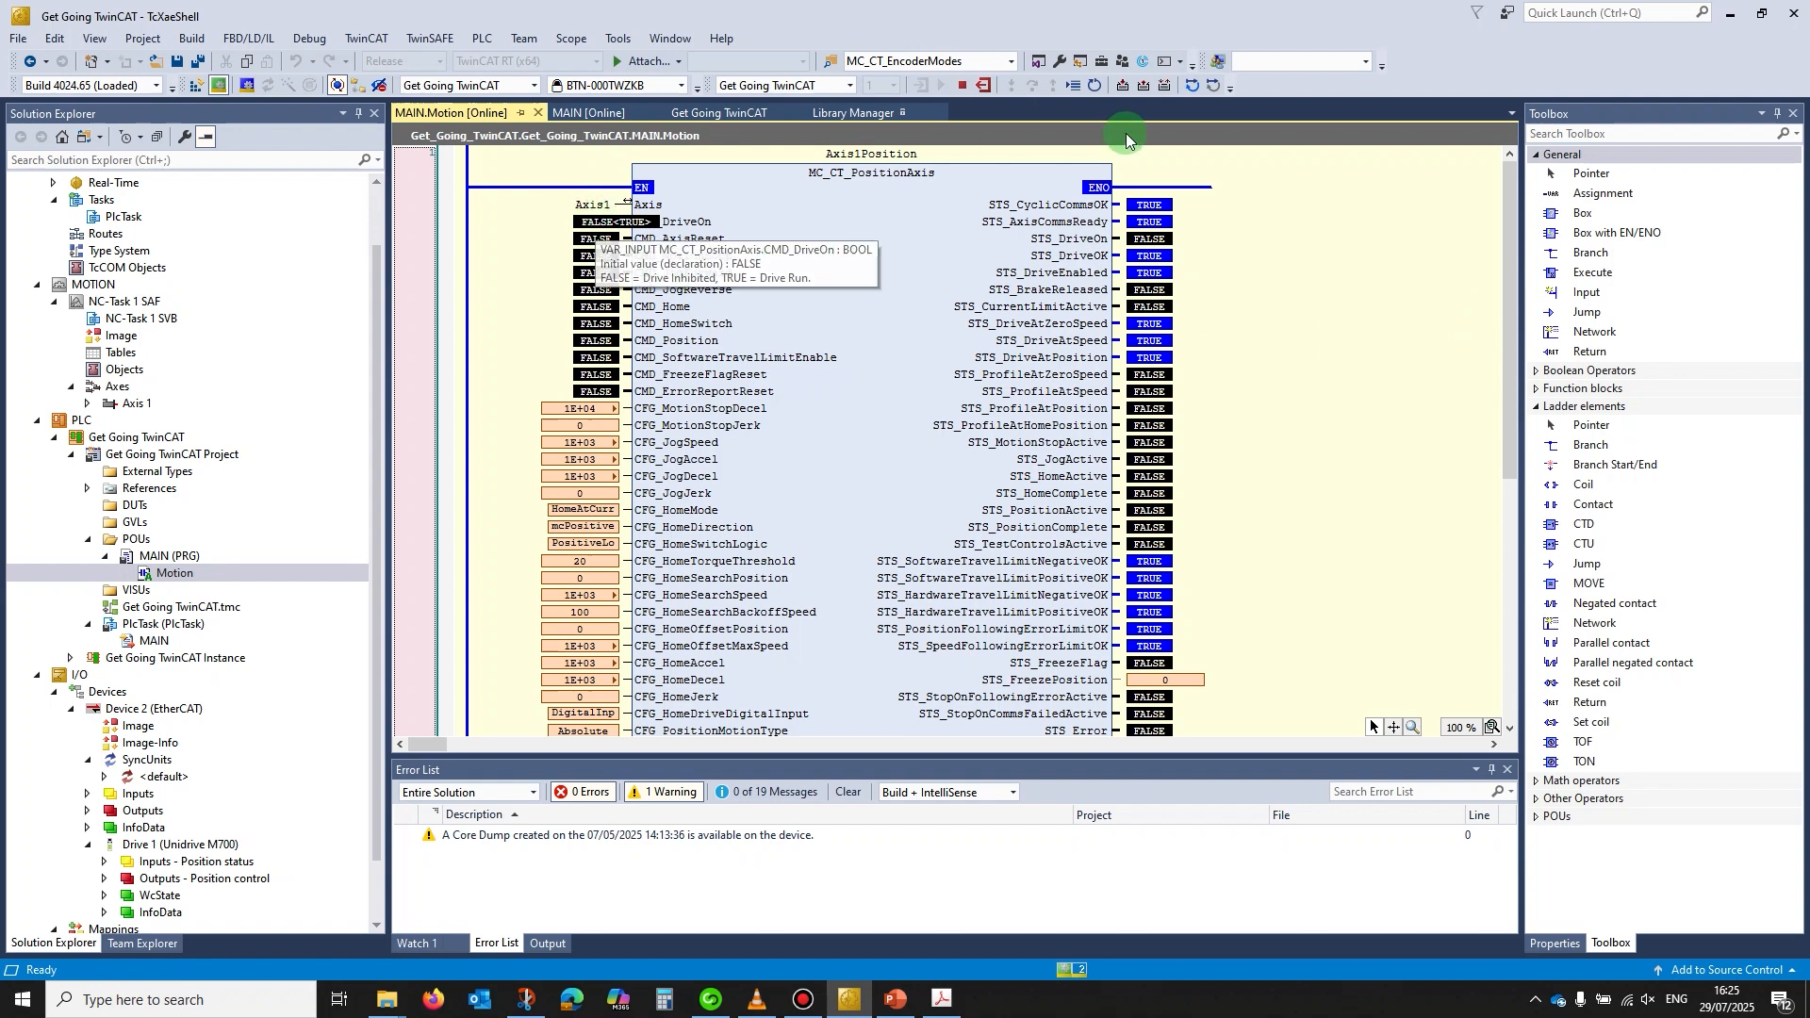
{"action": "left_click", "coordinate": [1167, 87]}
{"action": "left_click", "coordinate": [1185, 193]}
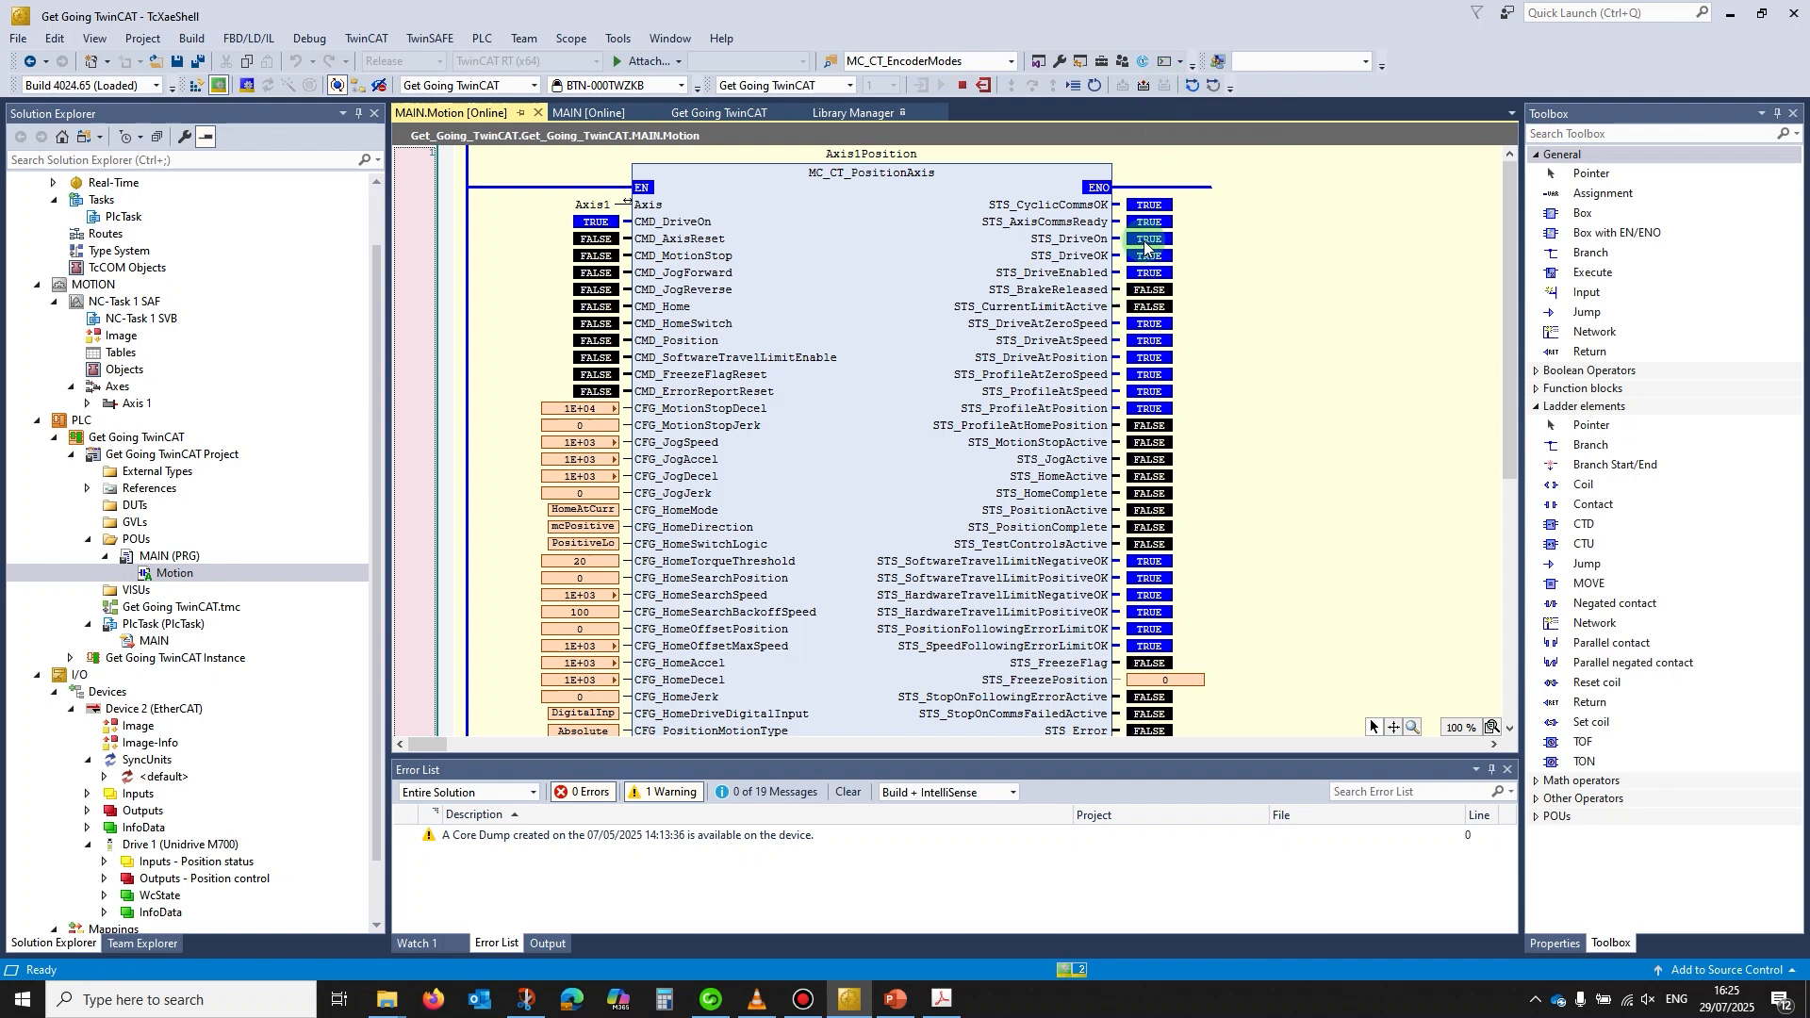
Check the run status of drive 1001 in Connect with the drive switched on, and return to TcXaeShell
{"action": "left_click", "coordinate": [710, 1001]}
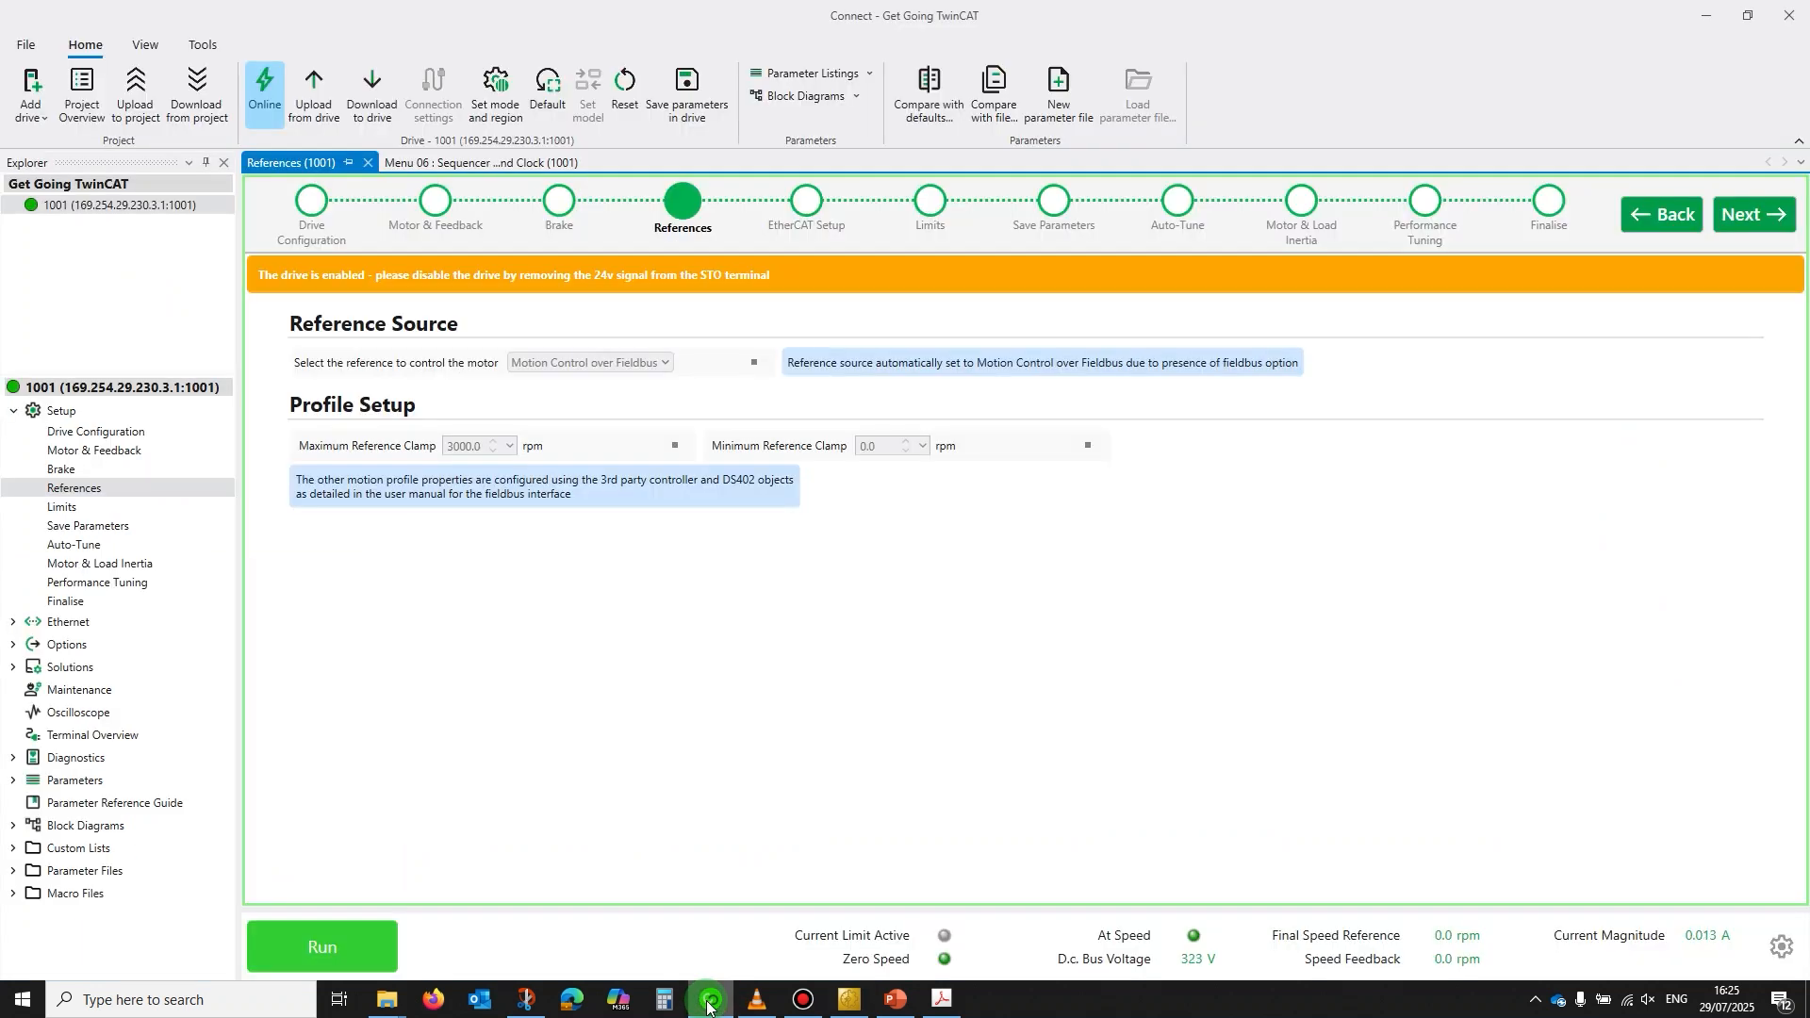
{"action": "mouse_move", "coordinate": [311, 958]}
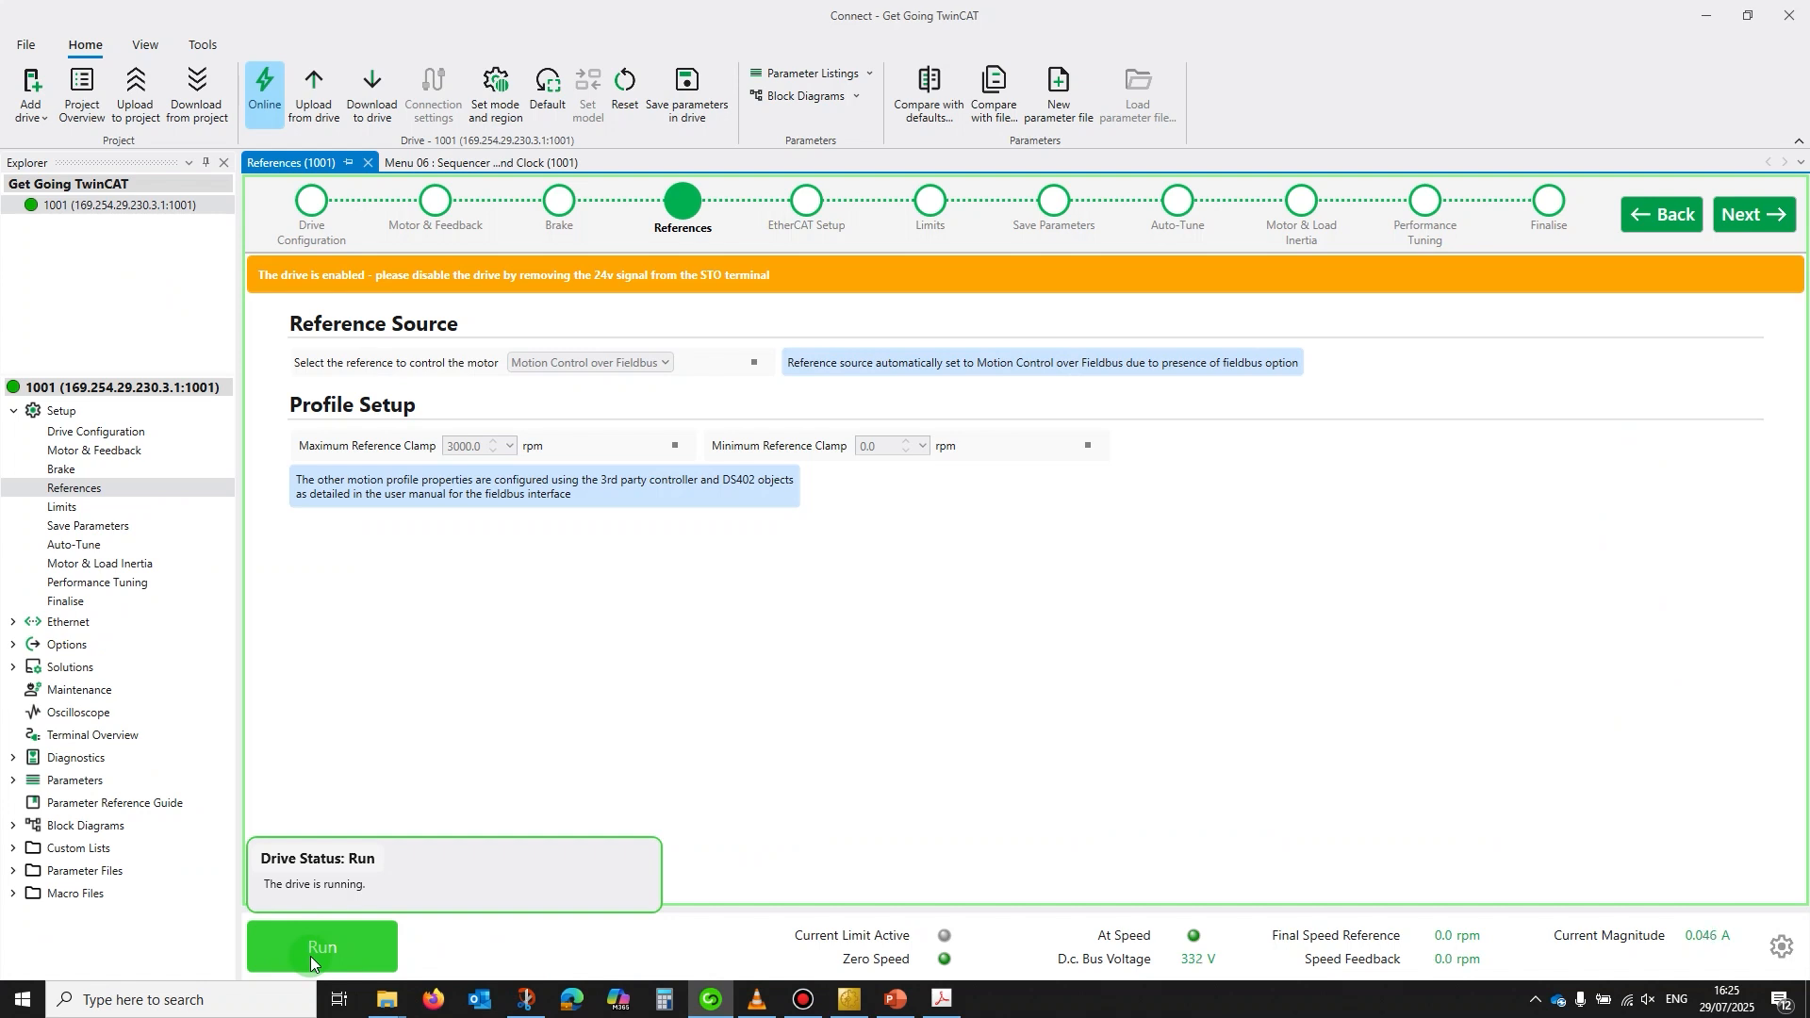
{"action": "left_click", "coordinate": [849, 1002]}
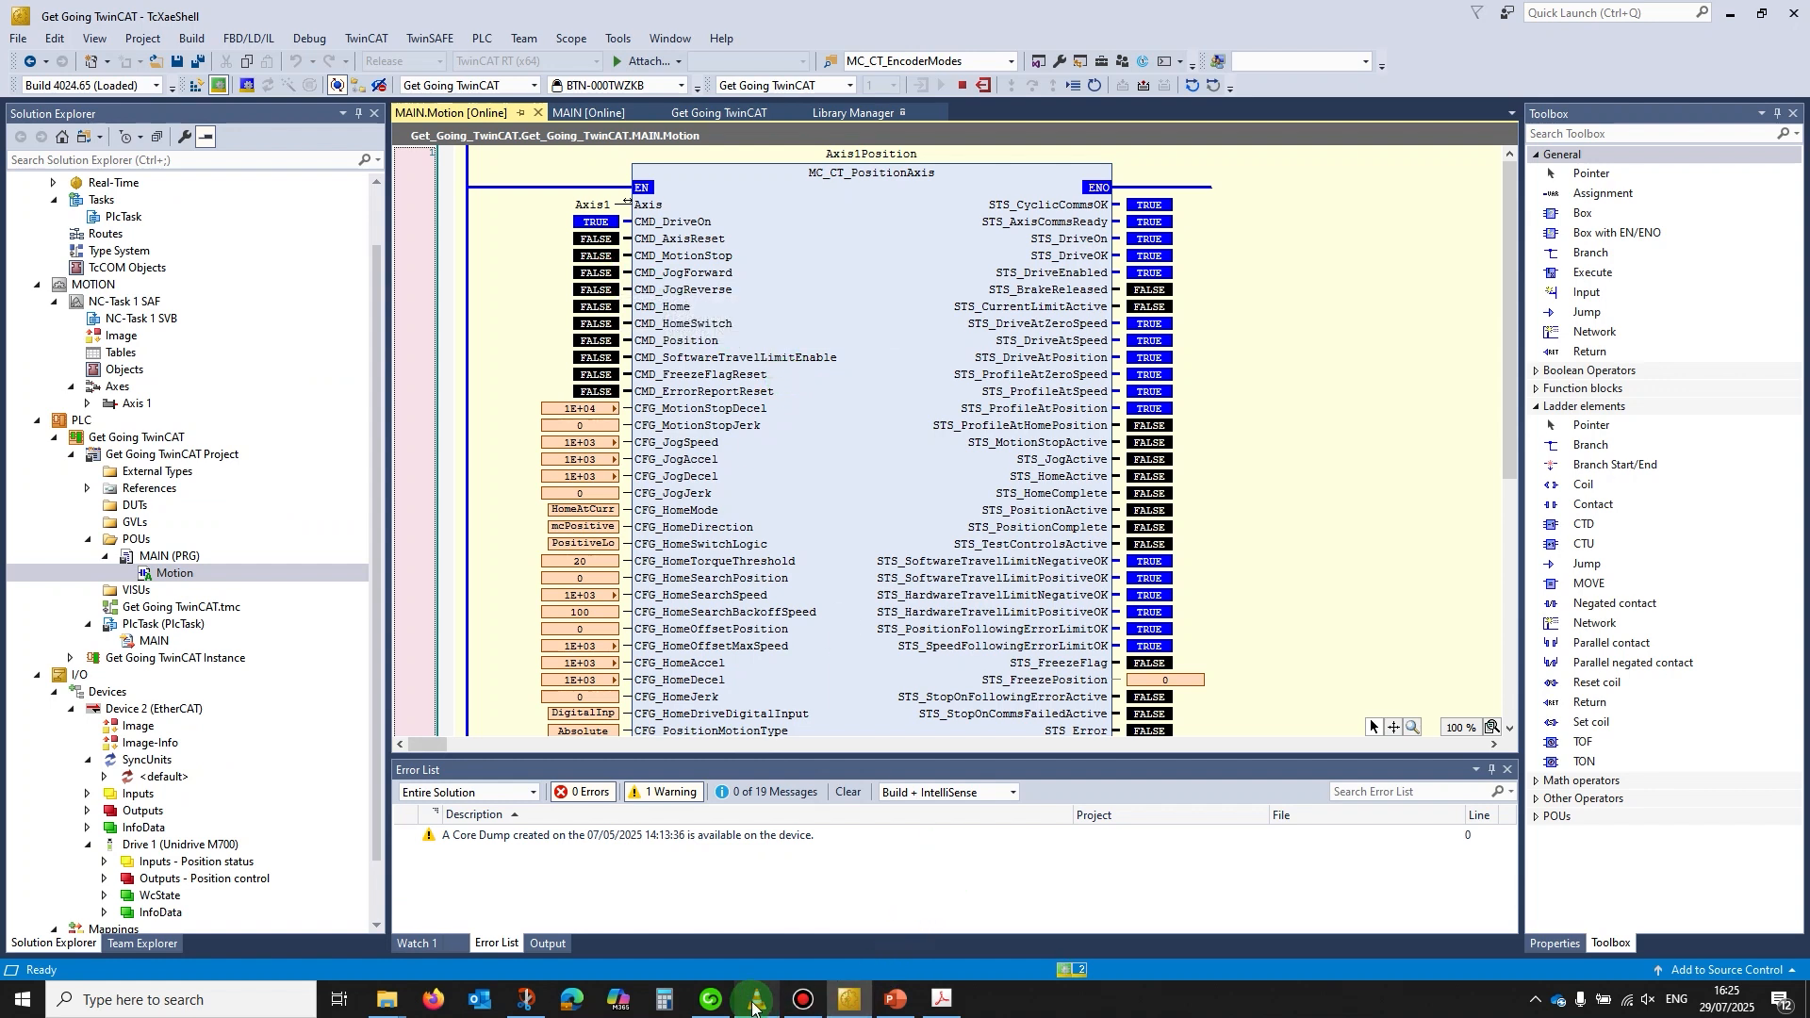
Show the VLC camera view of the motor and write TRUE to CMD_JogForward to jog the axis forward
{"action": "mouse_move", "coordinate": [753, 1007]}
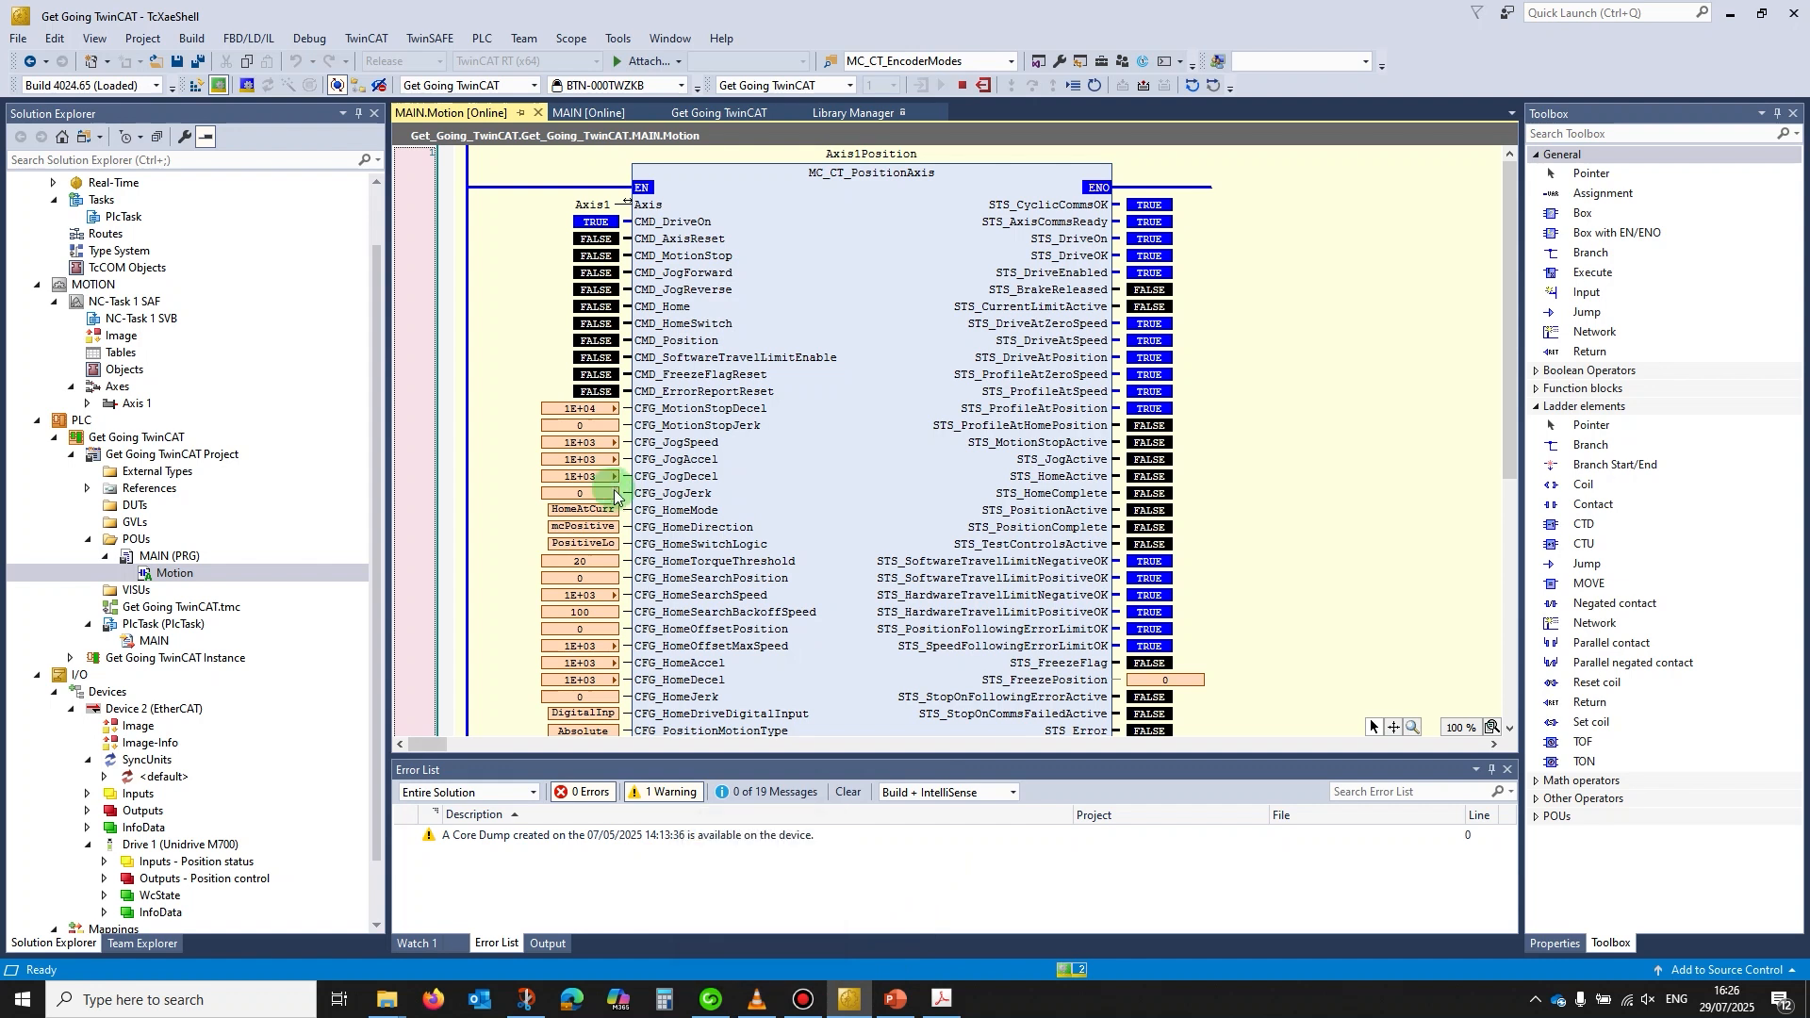
{"action": "left_click", "coordinate": [756, 1001]}
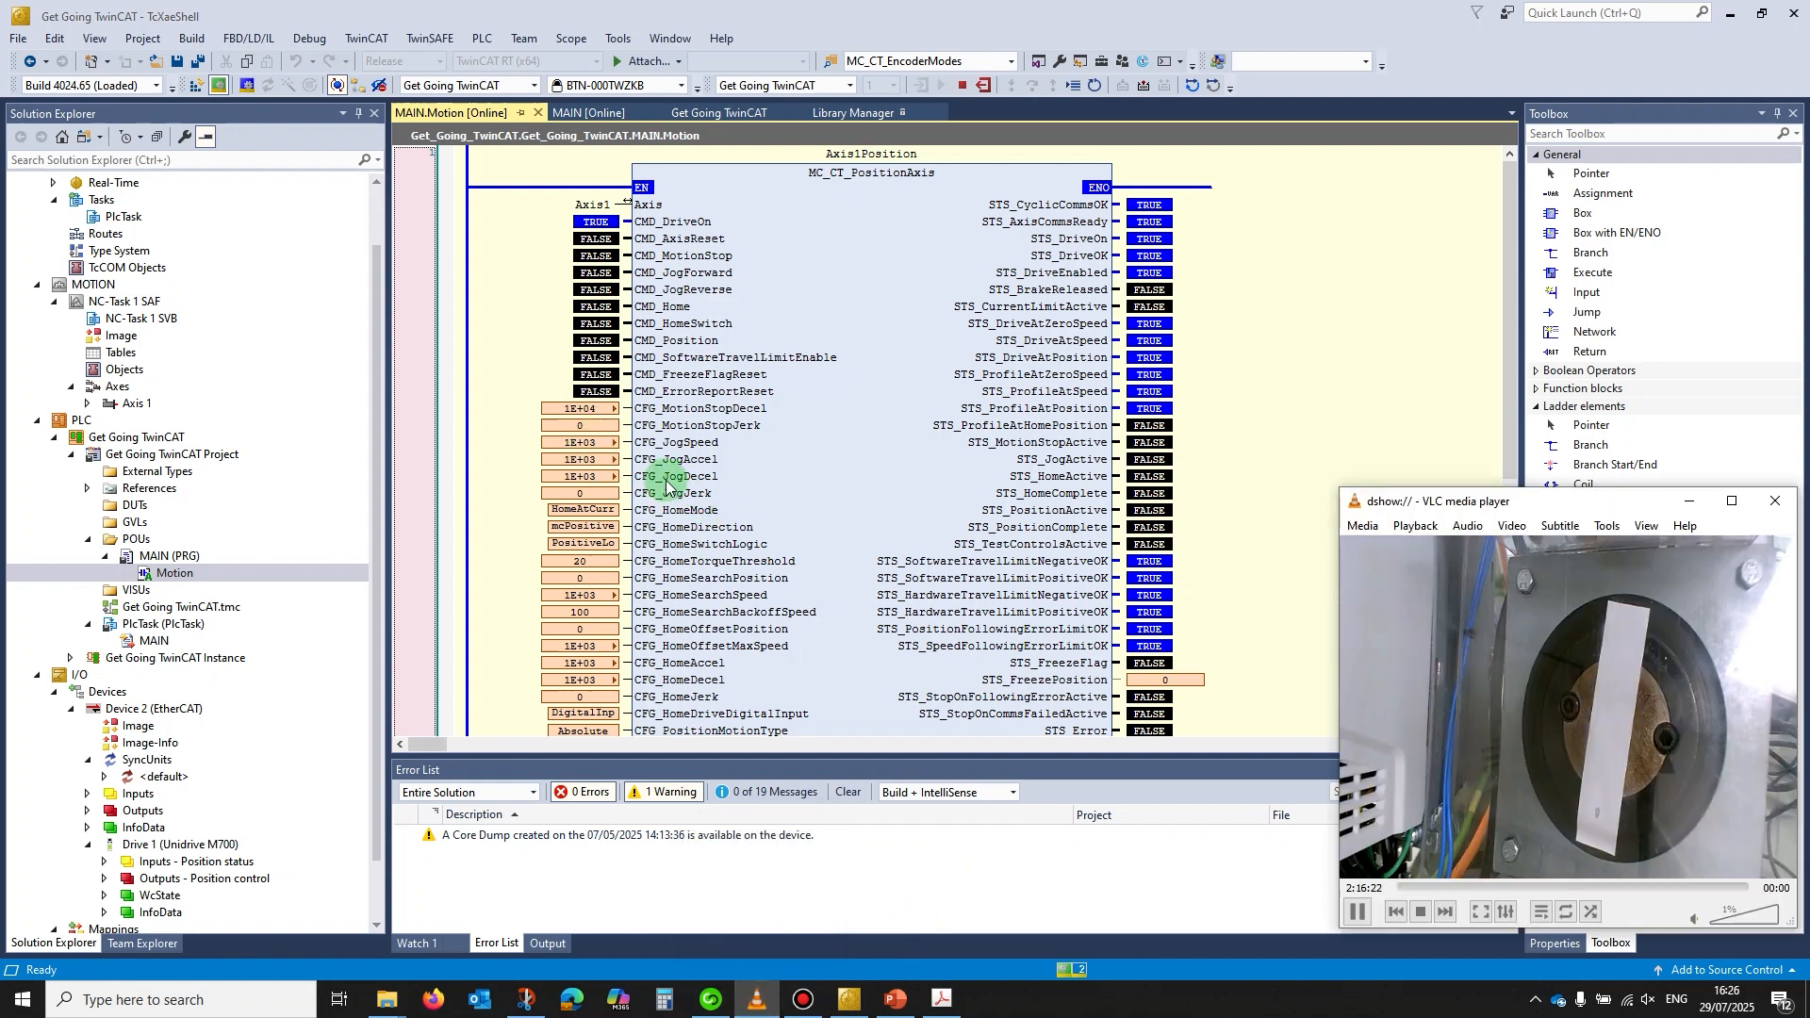
{"action": "left_click", "coordinate": [593, 275]}
{"action": "double_click", "coordinate": [595, 271]}
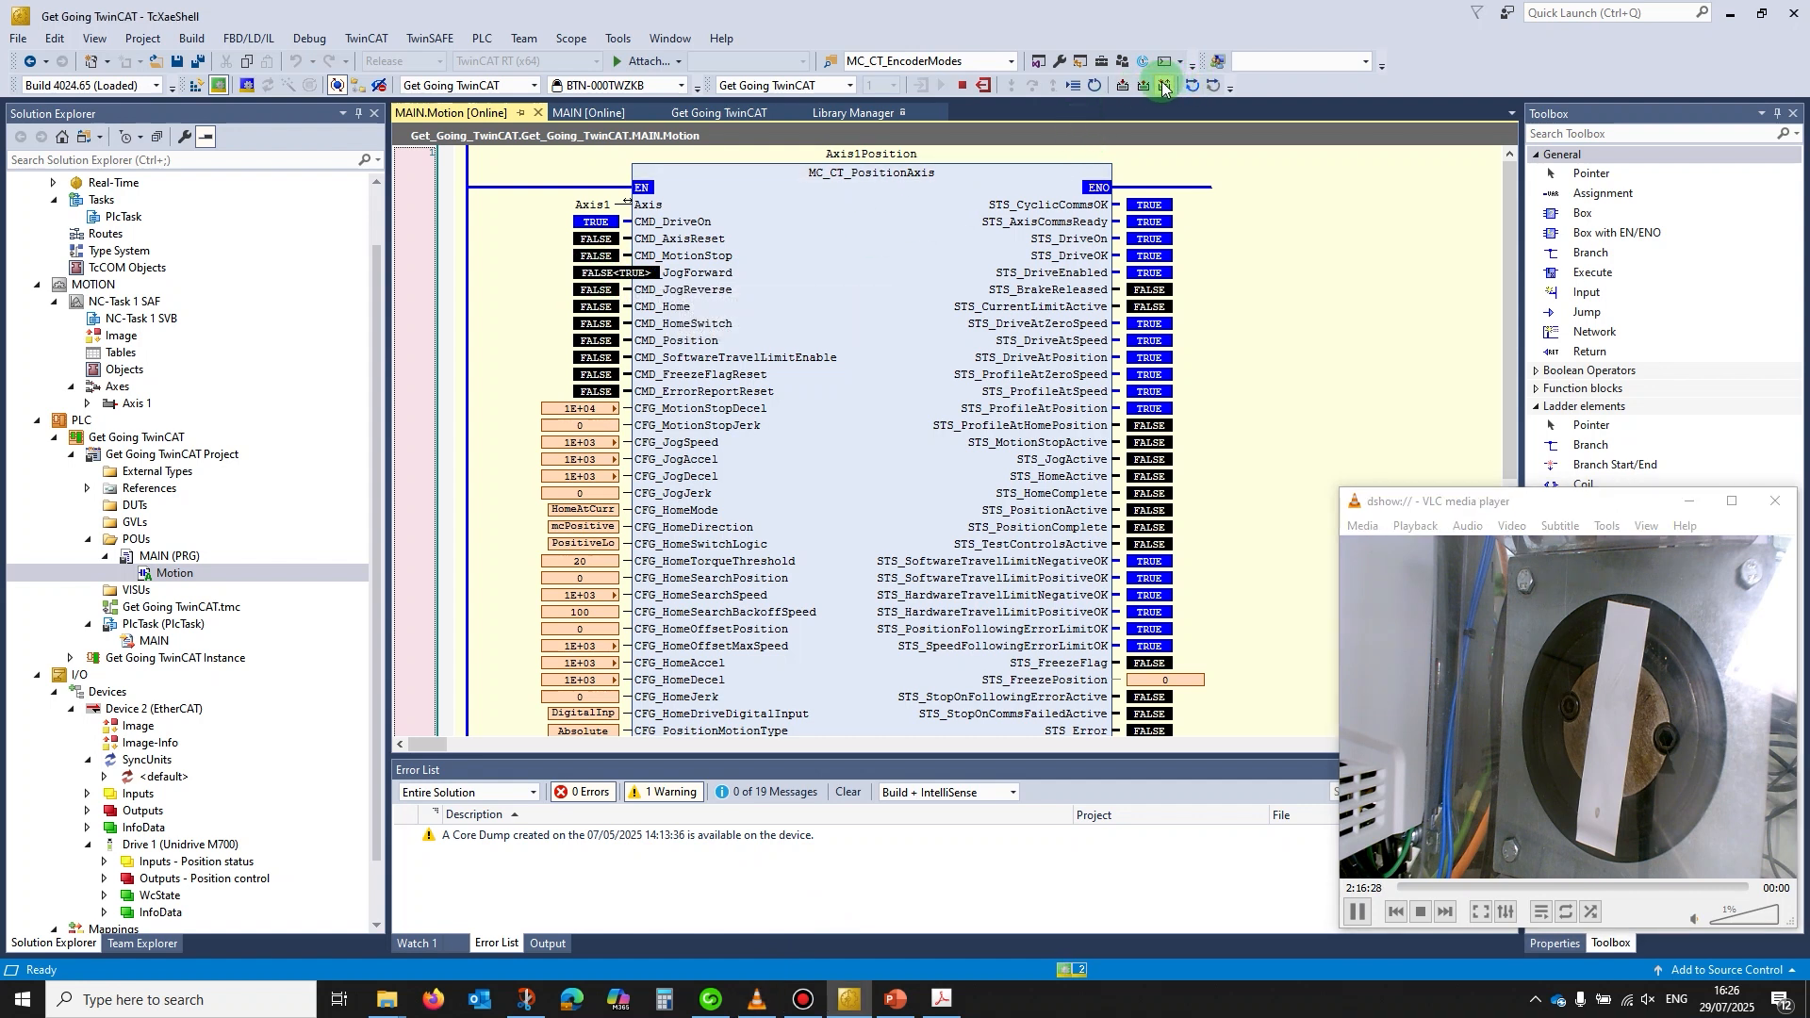
{"action": "left_click", "coordinate": [1164, 87]}
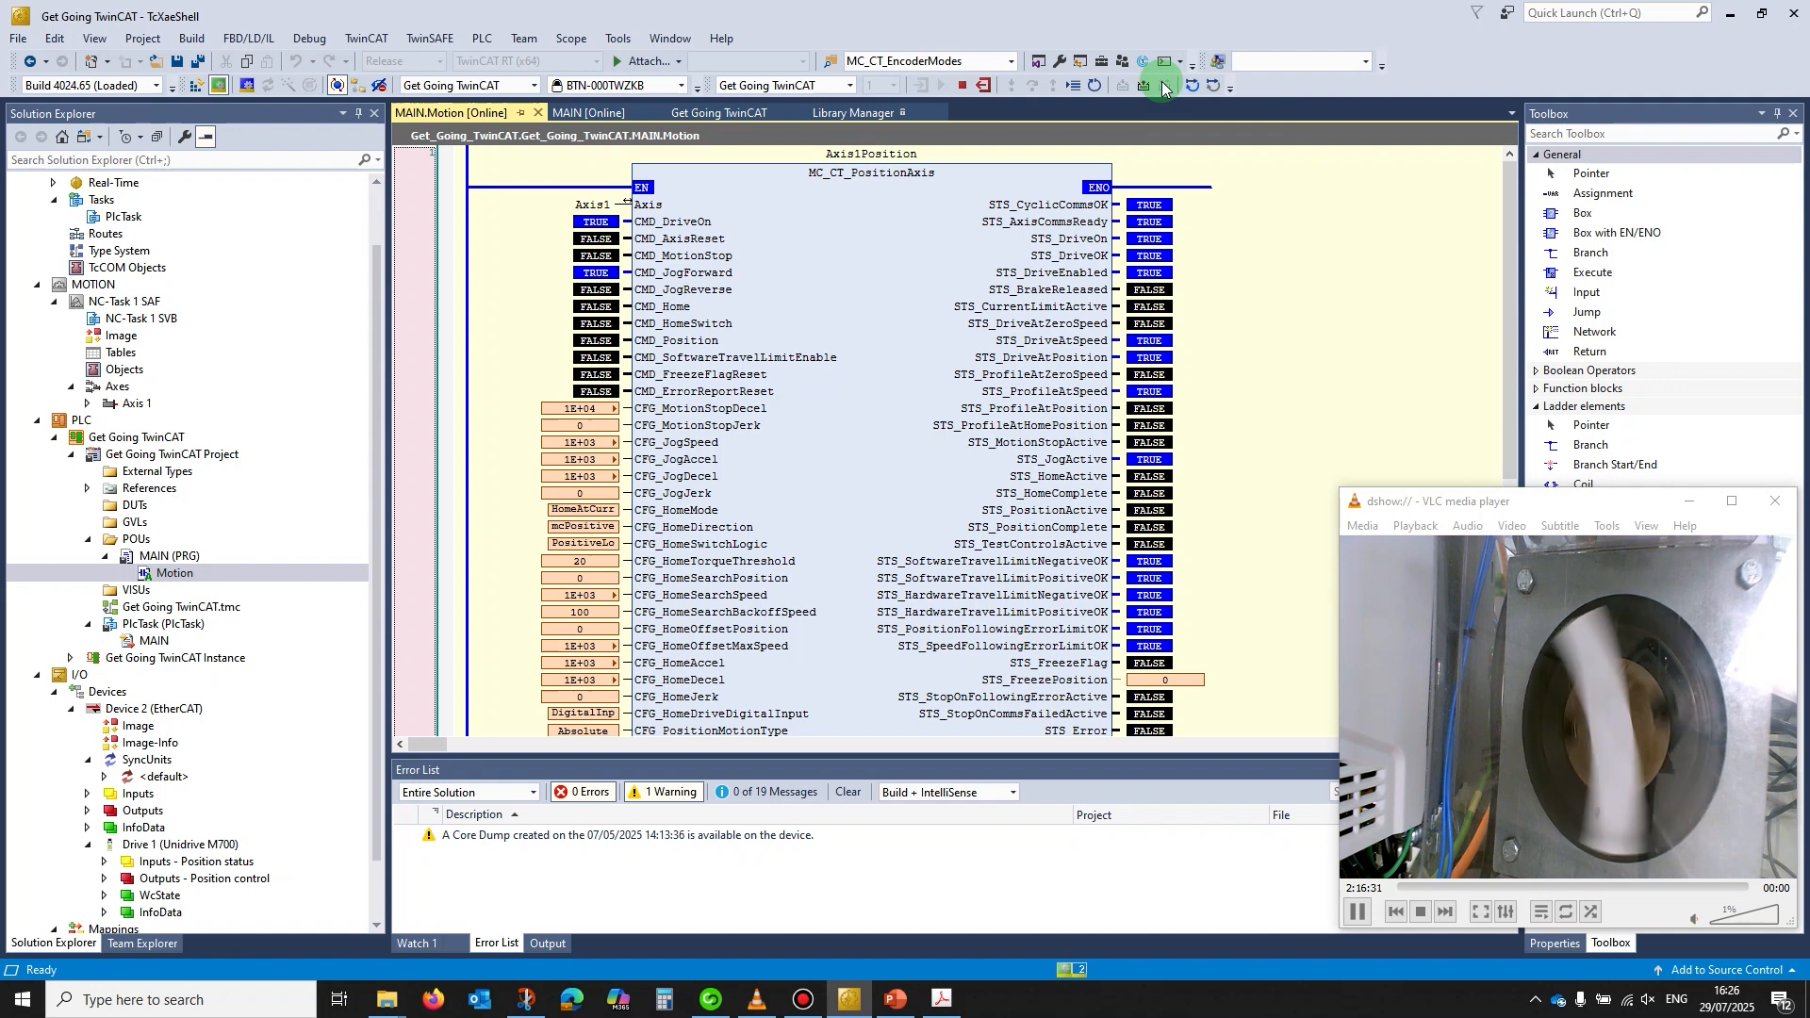
Jog the axis in reverse by writing CMD_JogForward FALSE and CMD_JogReverse TRUE, and stop it by writing CMD_JogReverse FALSE
{"action": "double_click", "coordinate": [592, 273]}
{"action": "double_click", "coordinate": [594, 289]}
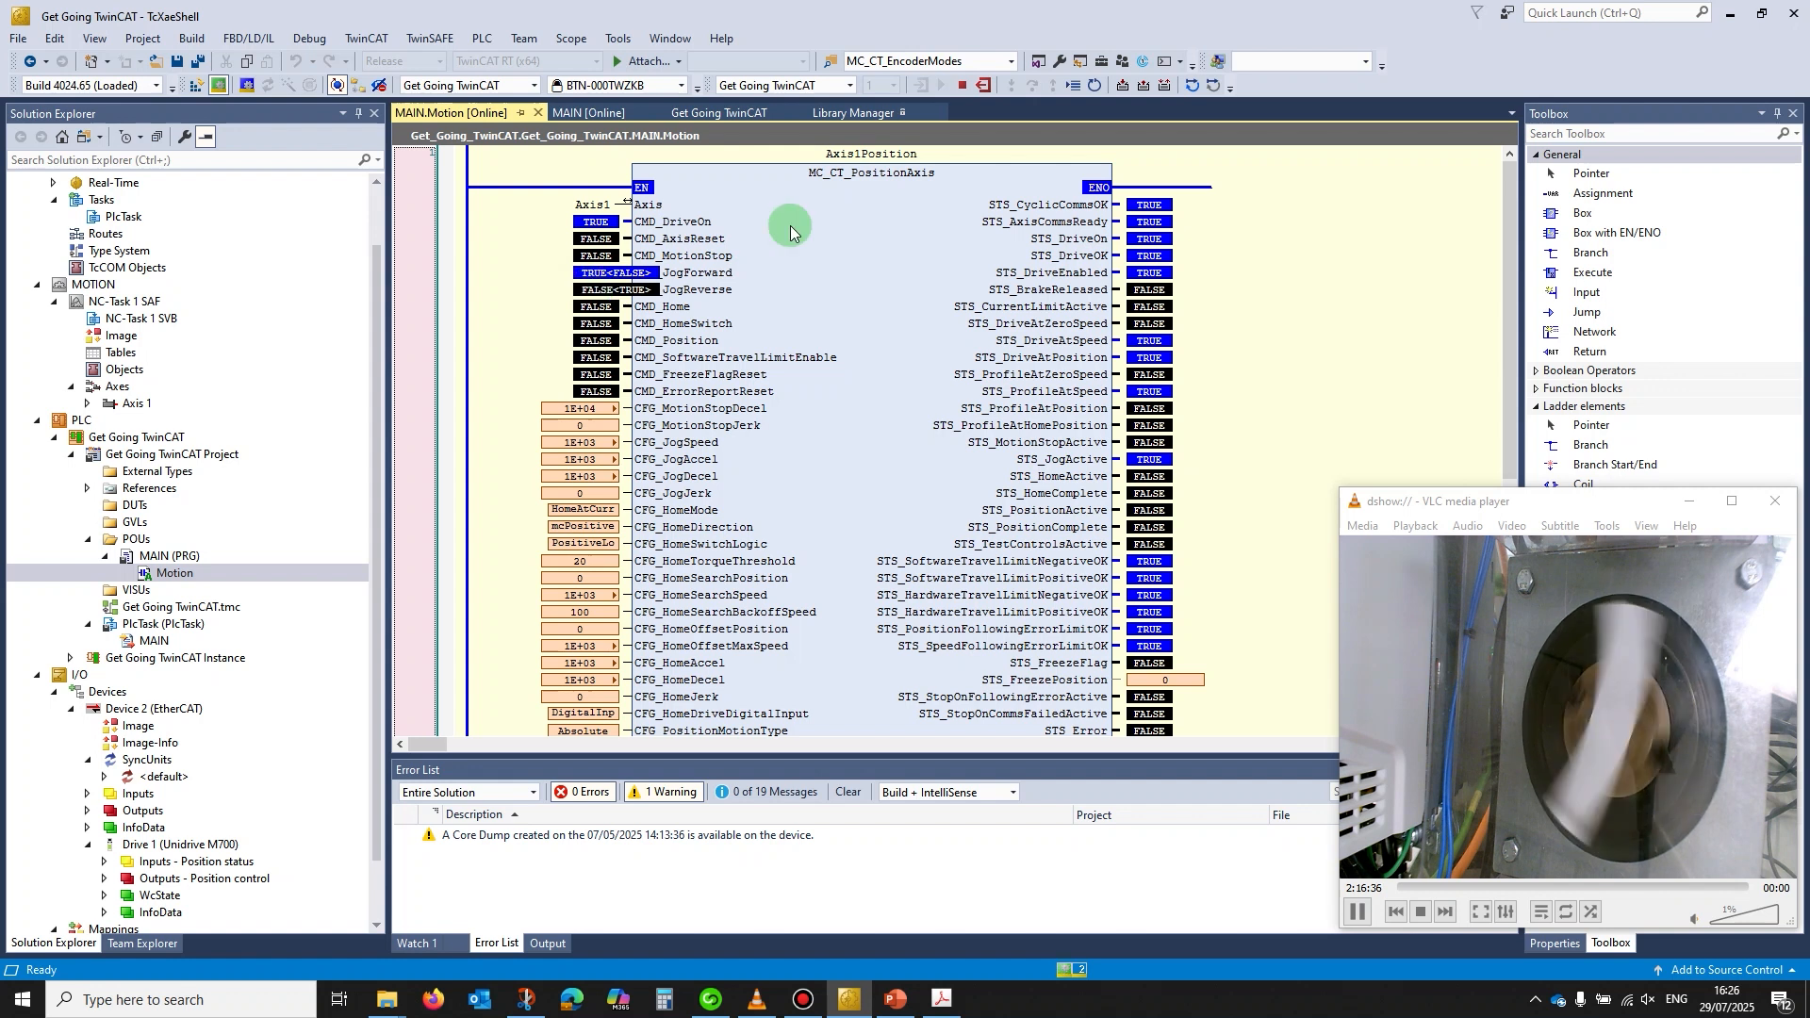
{"action": "left_click", "coordinate": [1165, 87]}
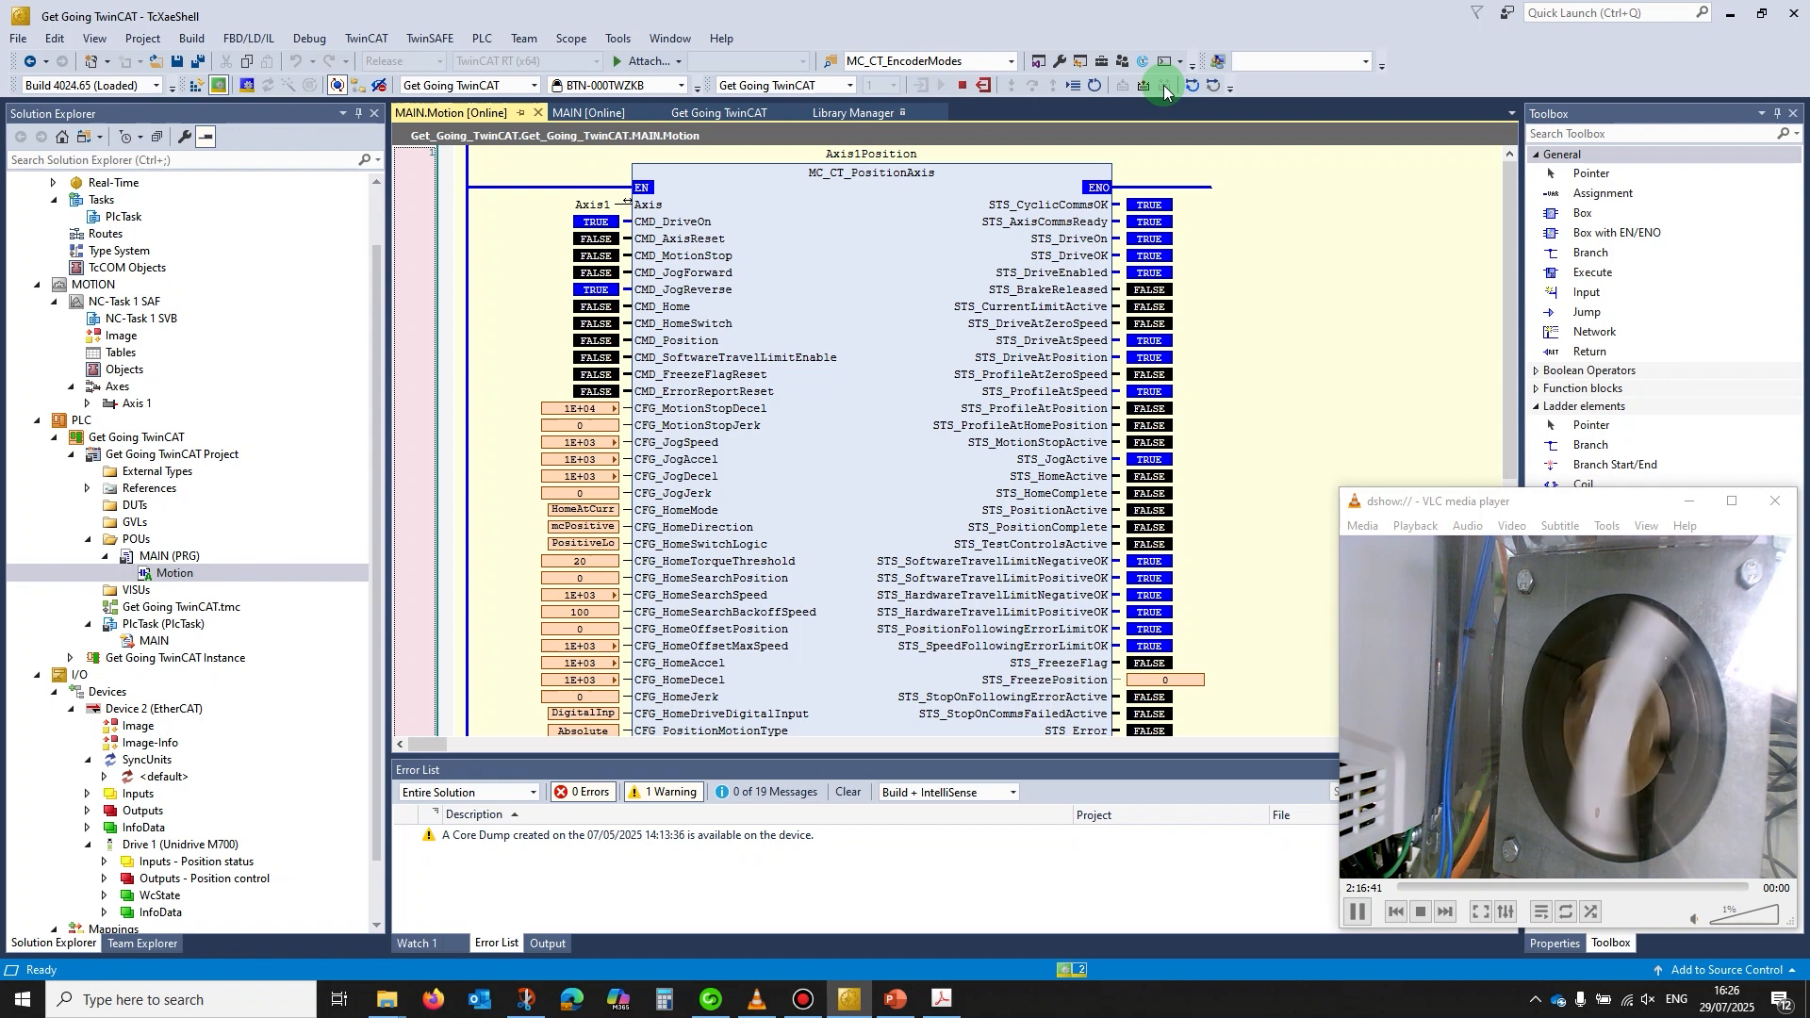
{"action": "double_click", "coordinate": [591, 291]}
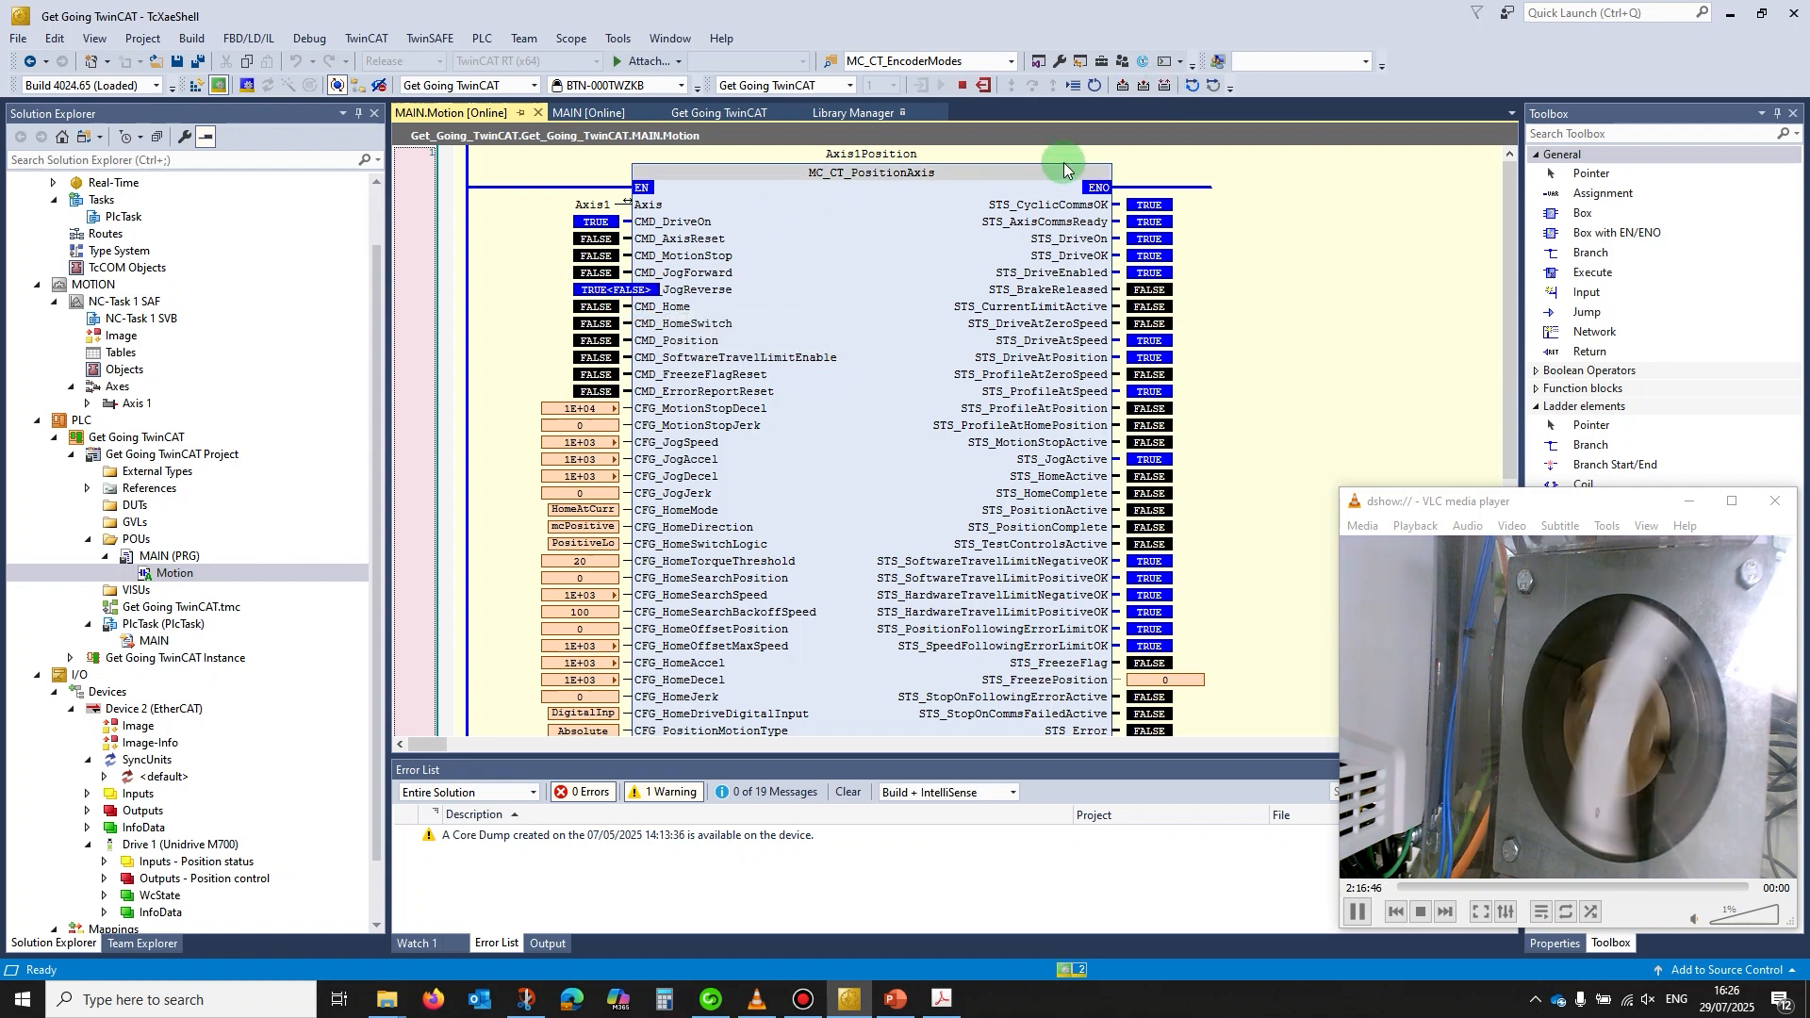
{"action": "left_click", "coordinate": [1163, 89]}
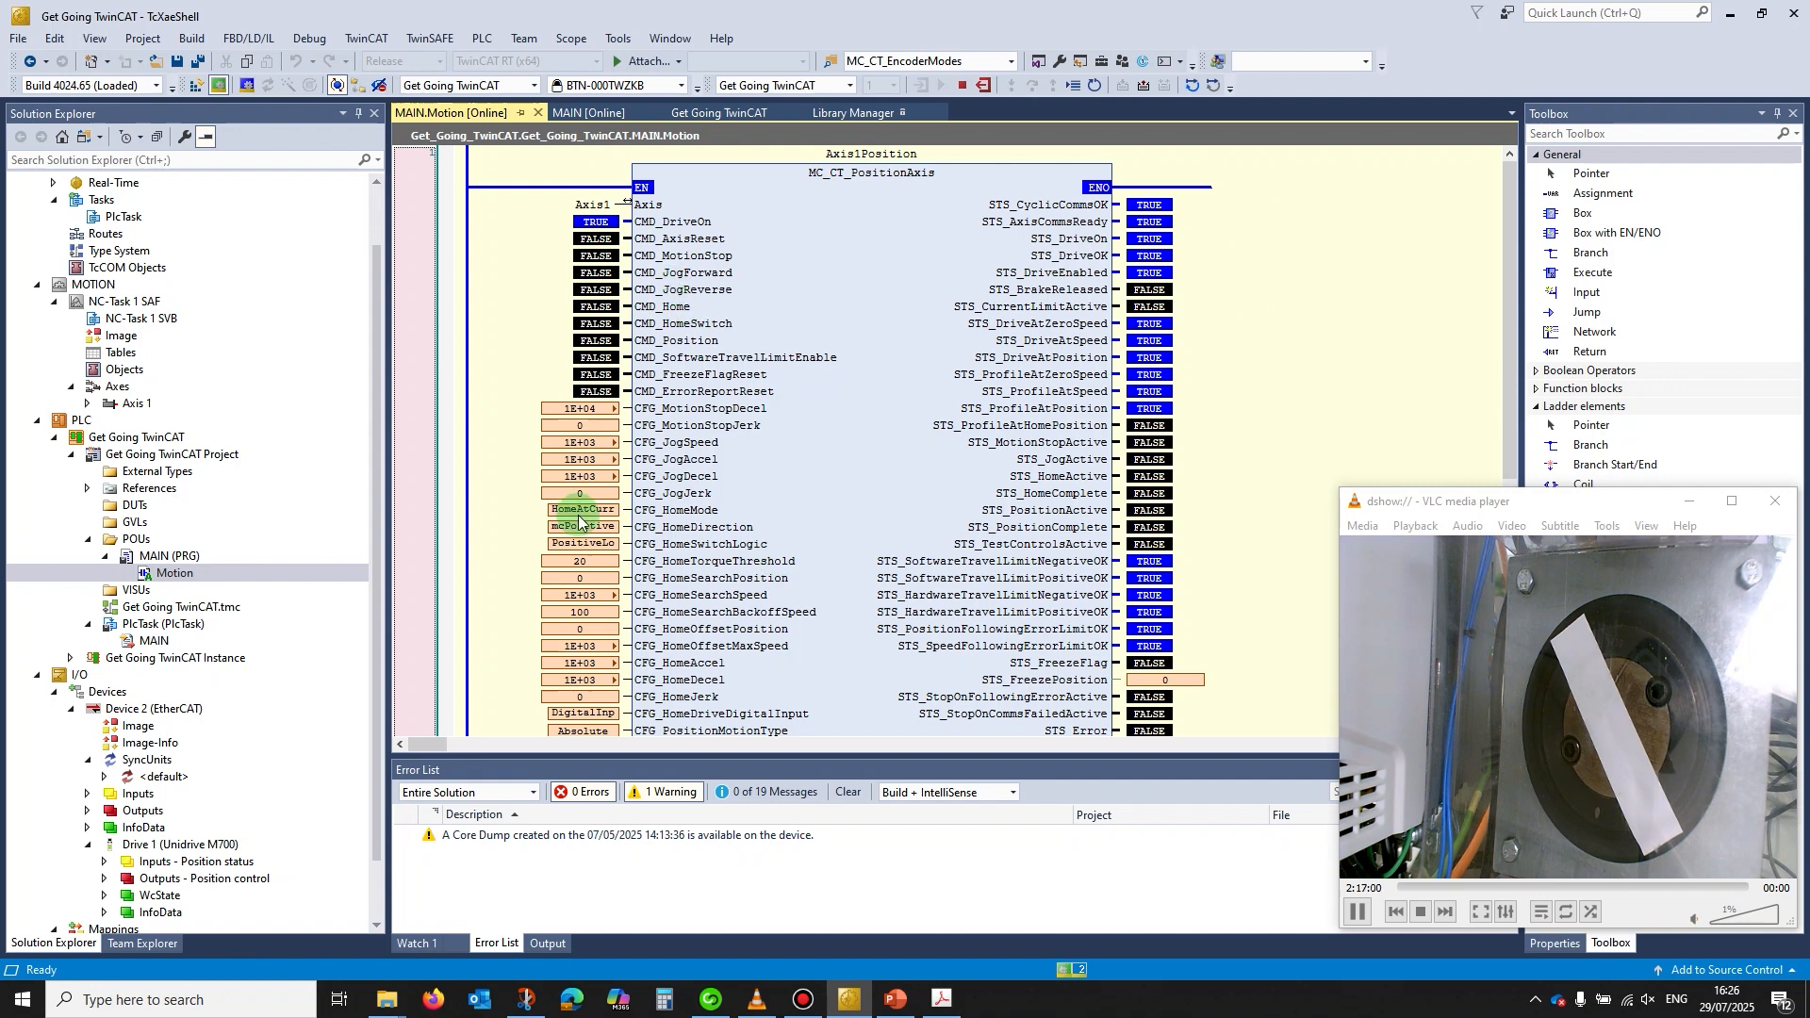
Examine the jog commands and the homing and positioning configuration inputs, including CFG_PositionMotionType, on the MC_CT_PositionAxis block
{"action": "mouse_move", "coordinate": [681, 666]}
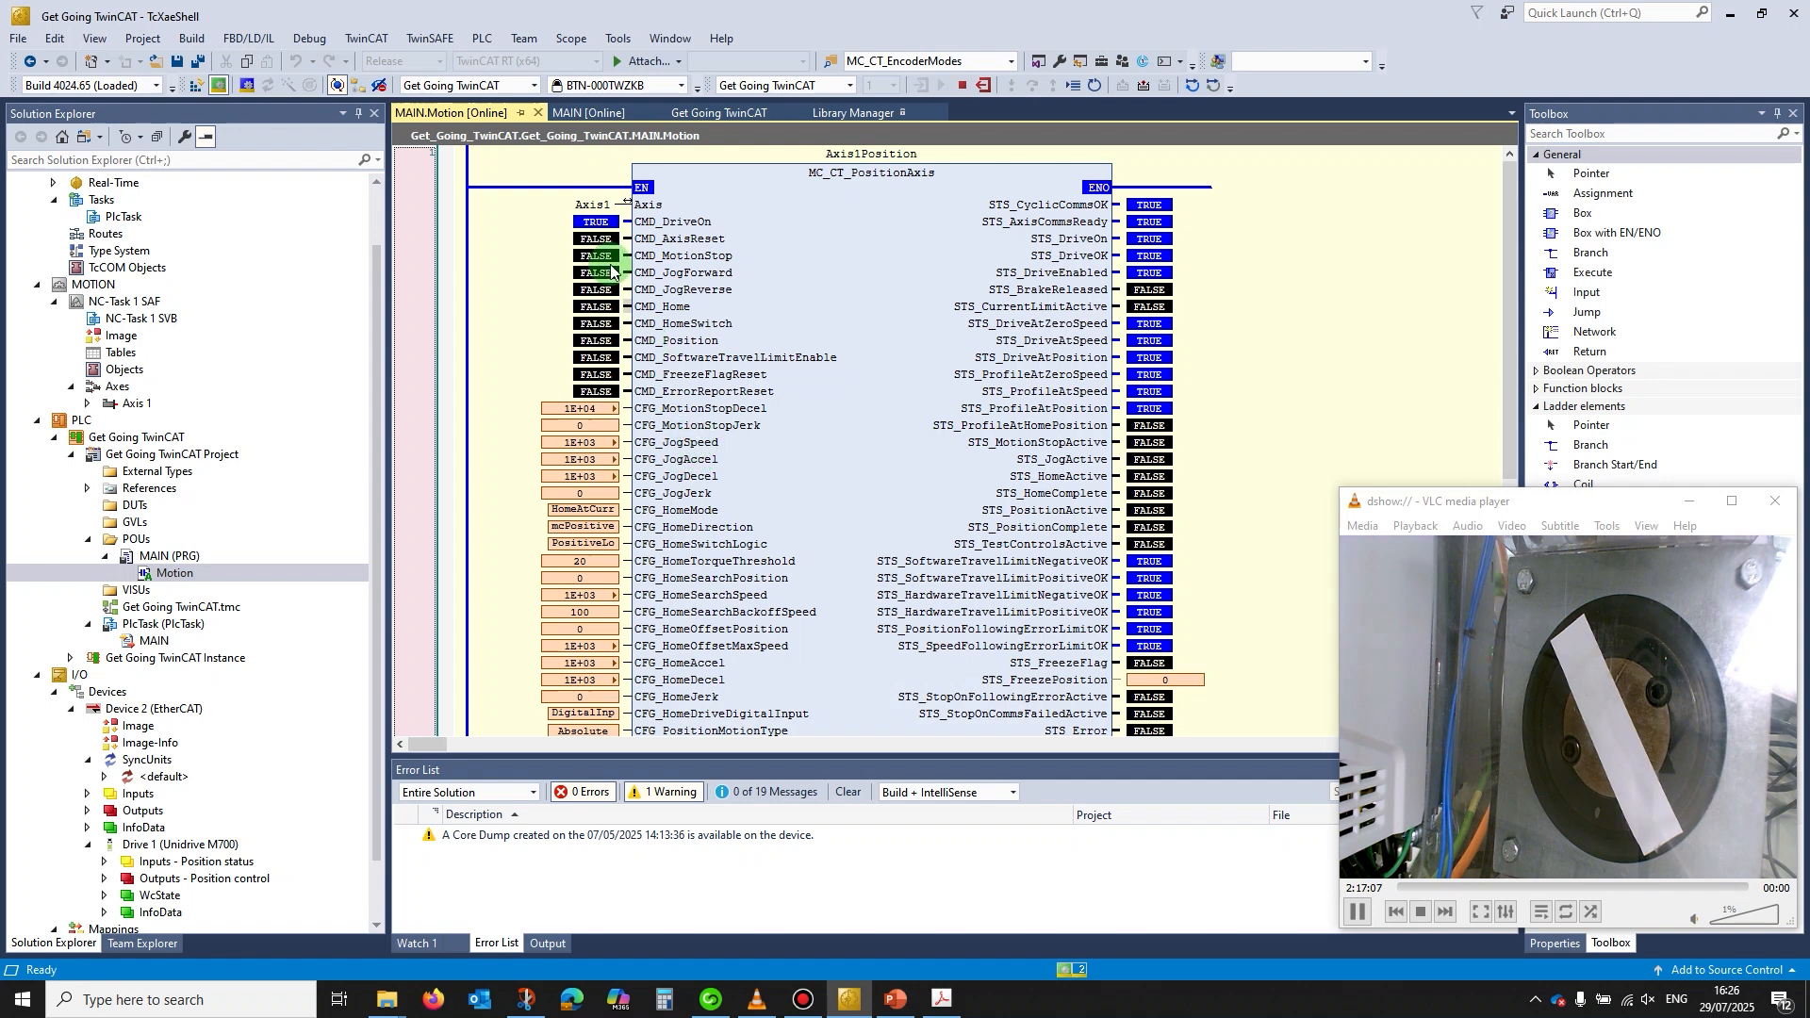
{"action": "mouse_move", "coordinate": [592, 296]}
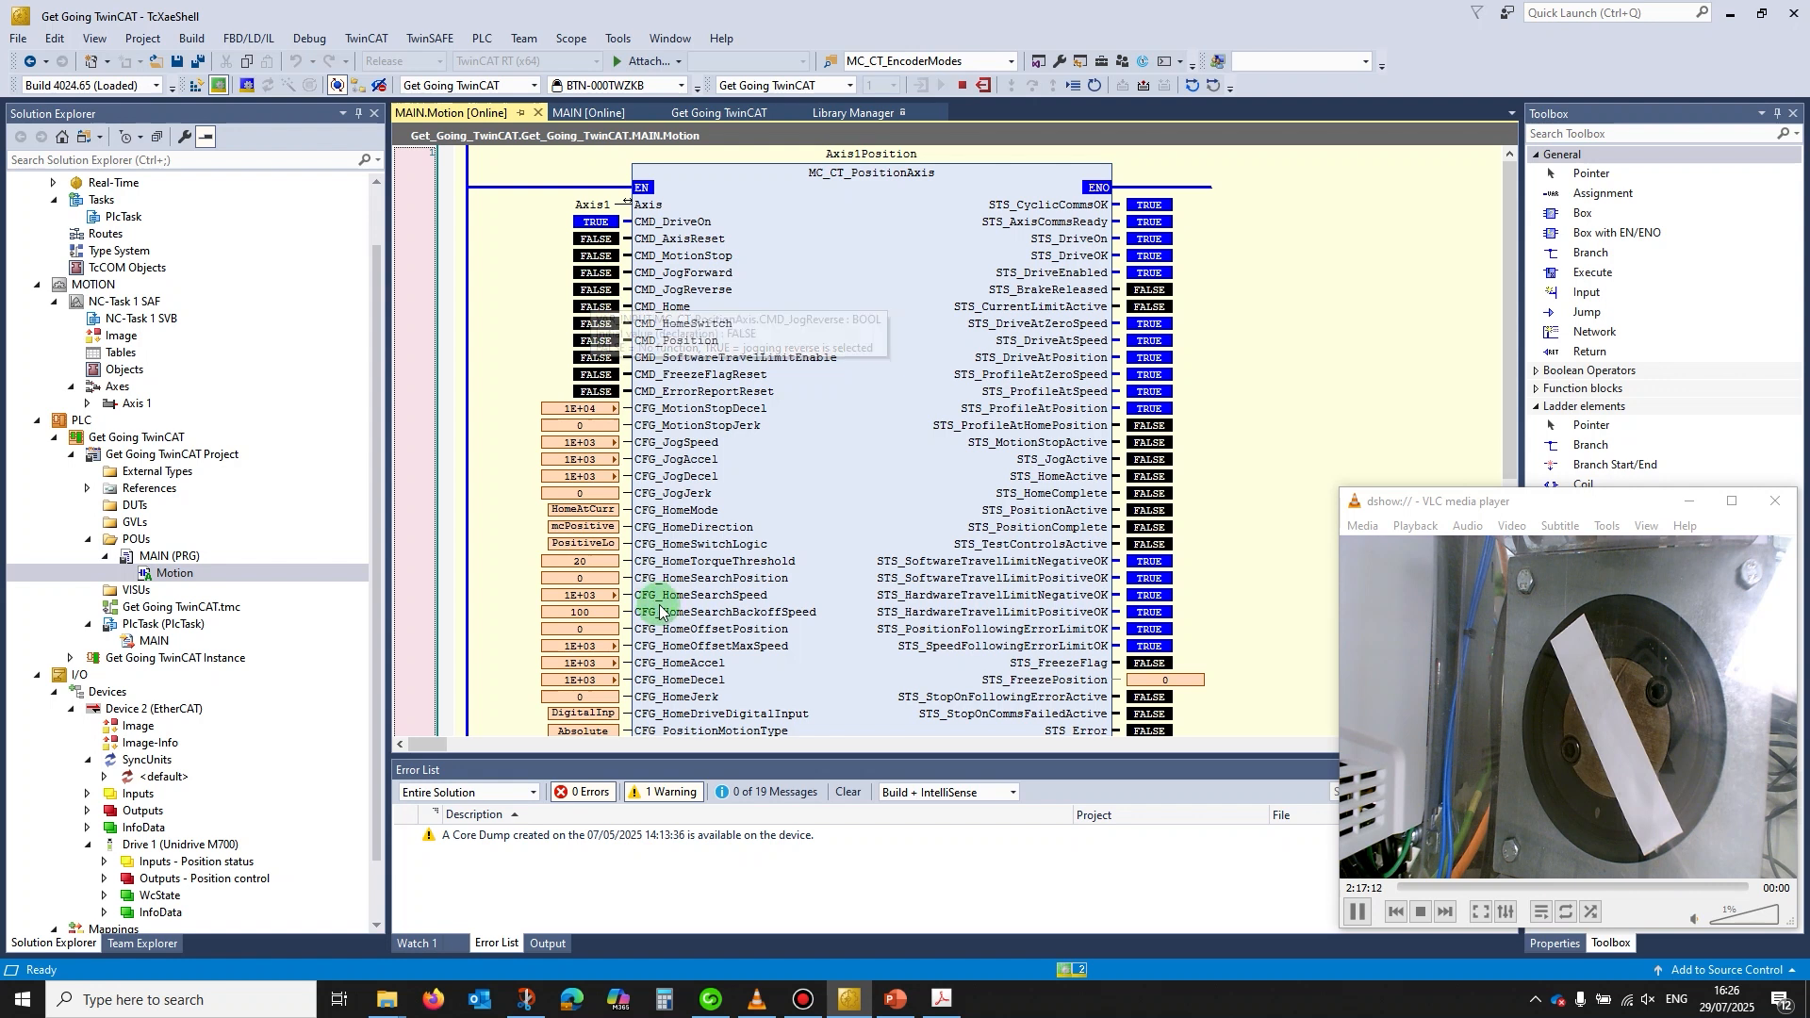
{"action": "scroll", "coordinate": [659, 606], "scroll_direction": "down", "scroll_amount": 4}
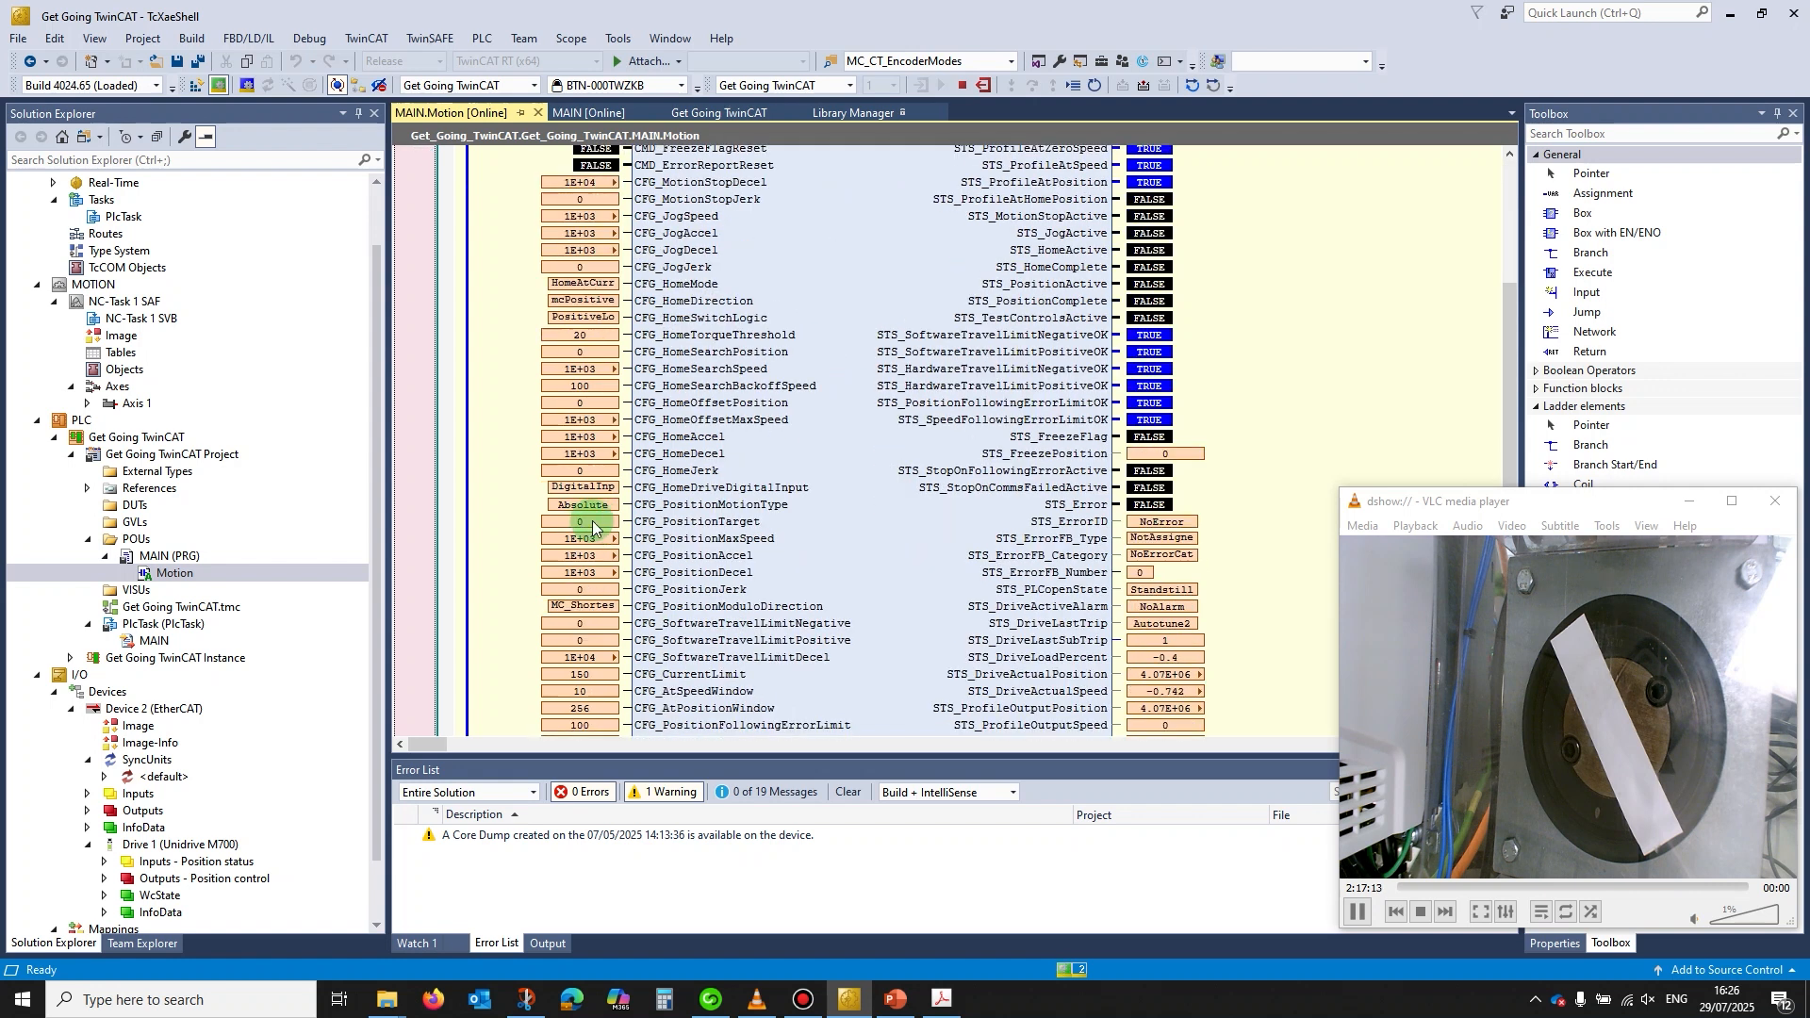
{"action": "mouse_move", "coordinate": [598, 509]}
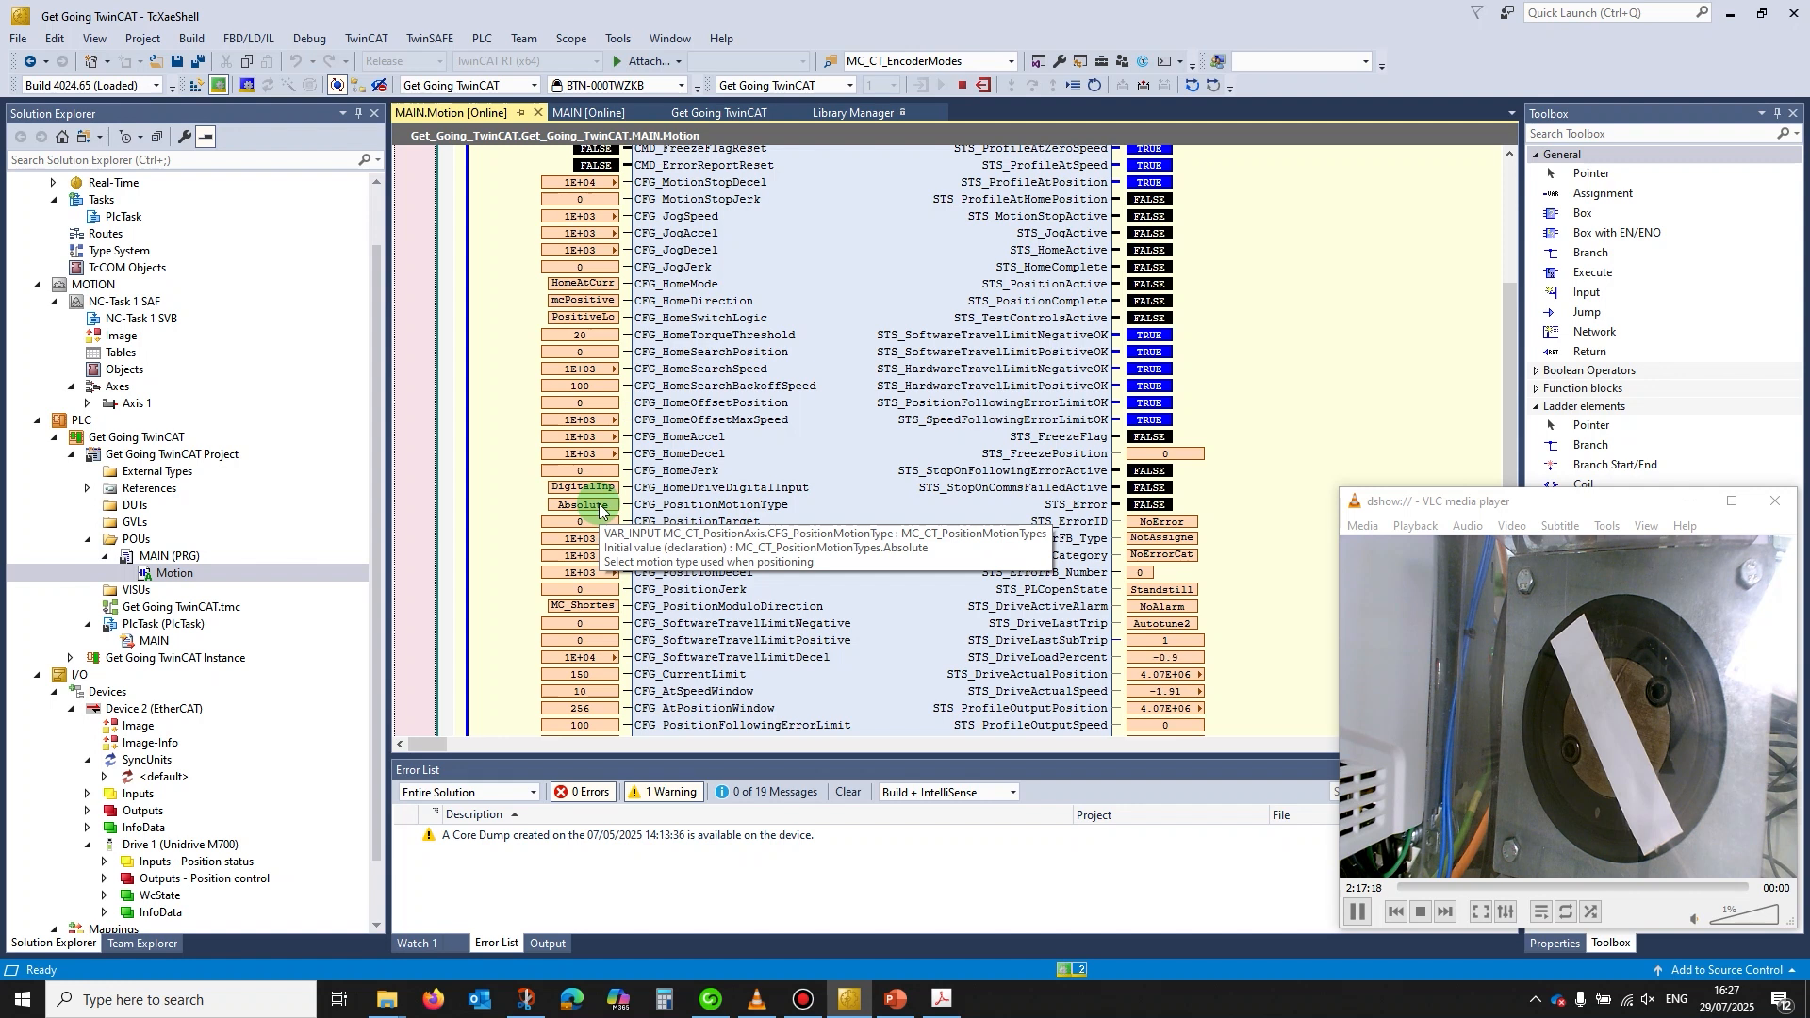
{"action": "scroll", "coordinate": [597, 557], "scroll_direction": "up", "scroll_amount": 4}
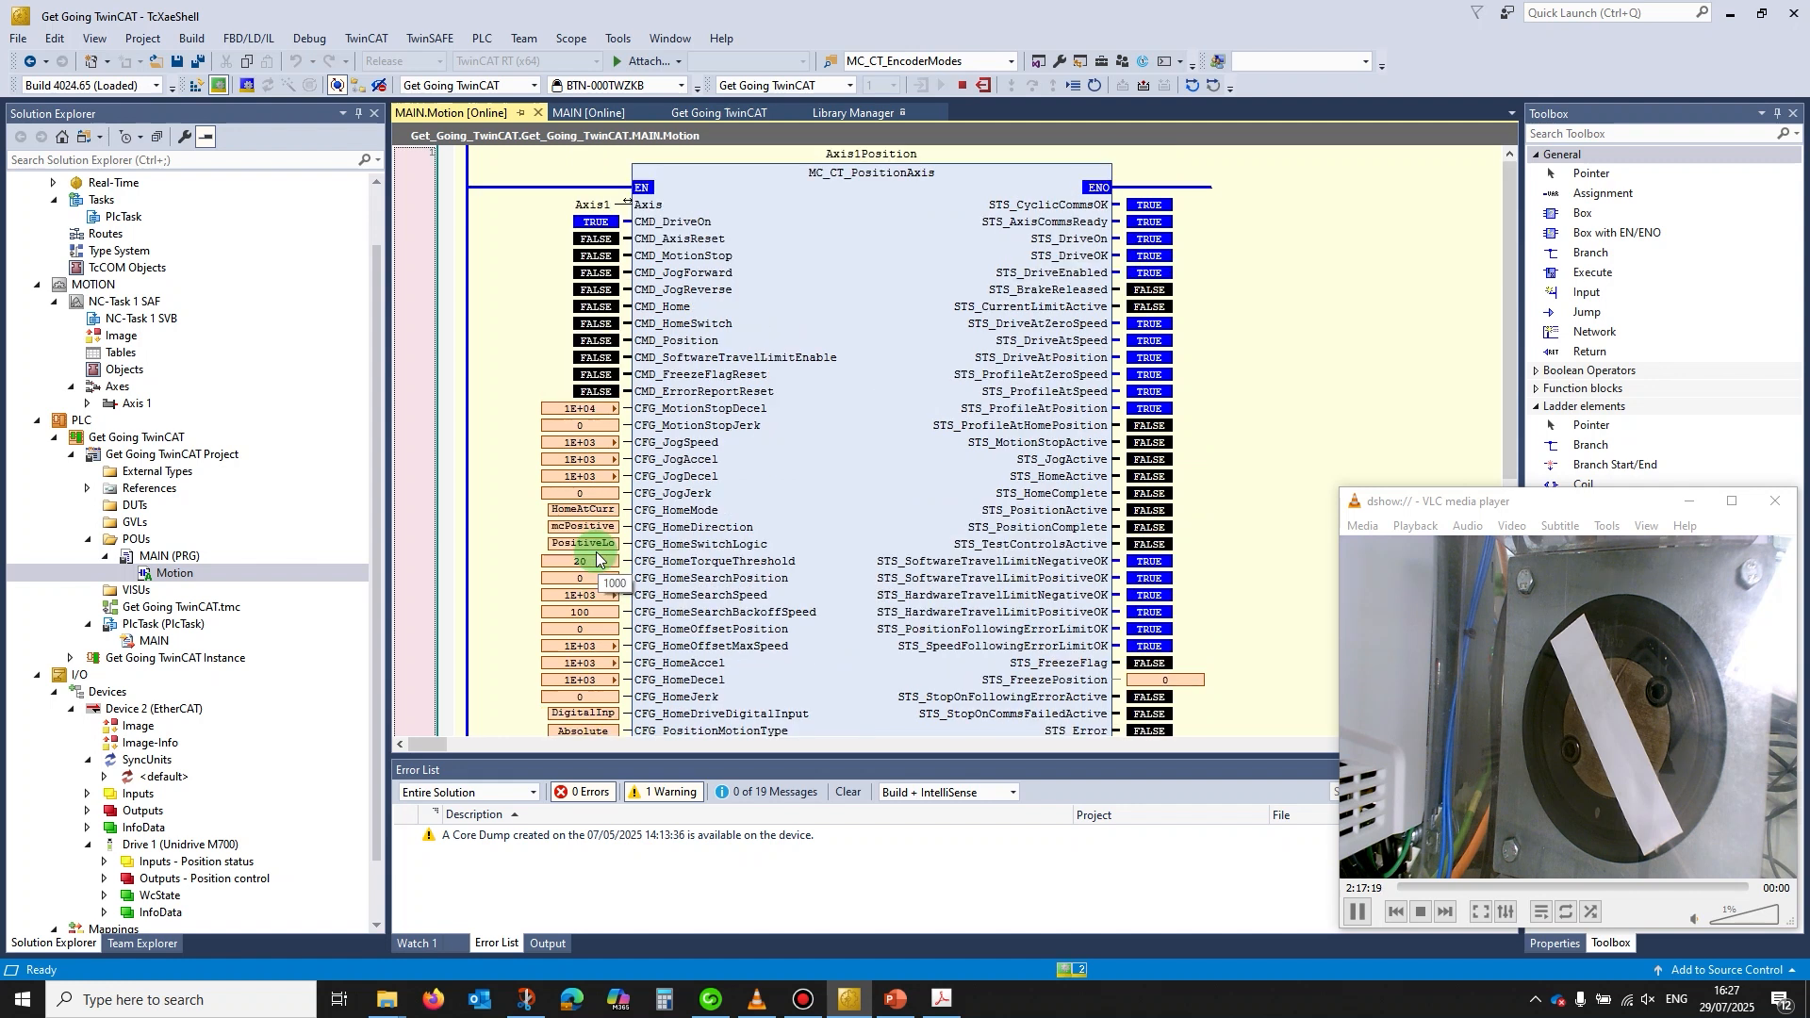